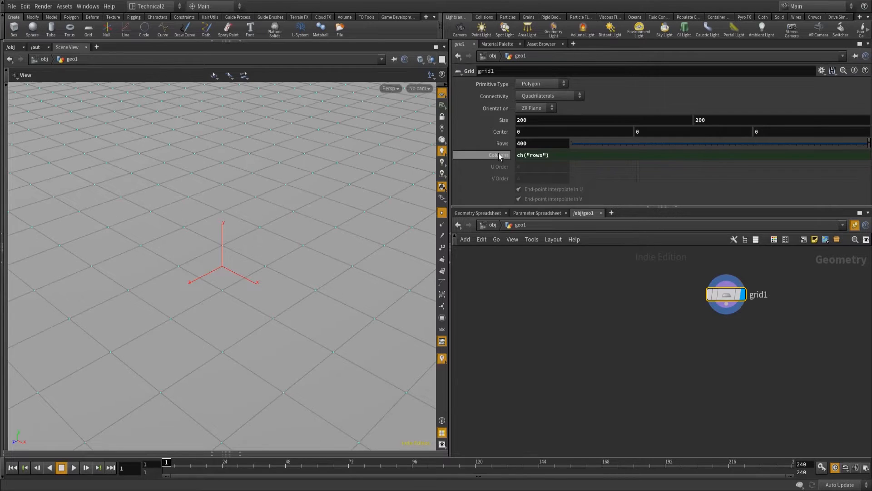
Add a Curve node to the network beside the grid node.
key(space+g)
drag(273, 278, 303, 290)
key(Tab)
text(curve)
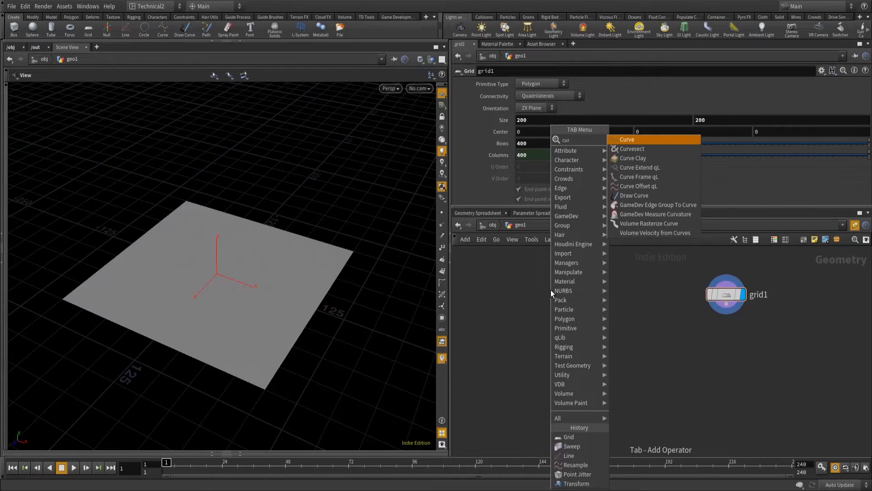
key(Return)
click(550, 290)
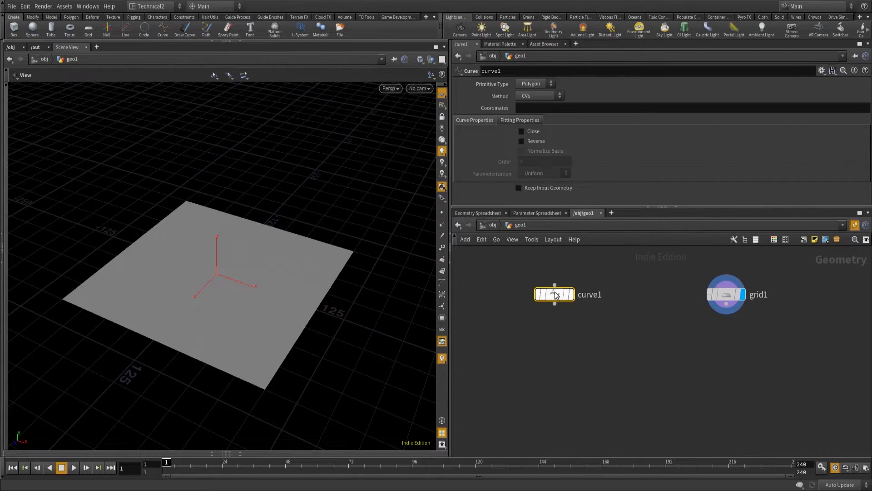
Draw a seven-point winding polygon curve across the grid in the top view, extending past two of its edges, and display the curve node.
mouse_move(547, 293)
key(space+2)
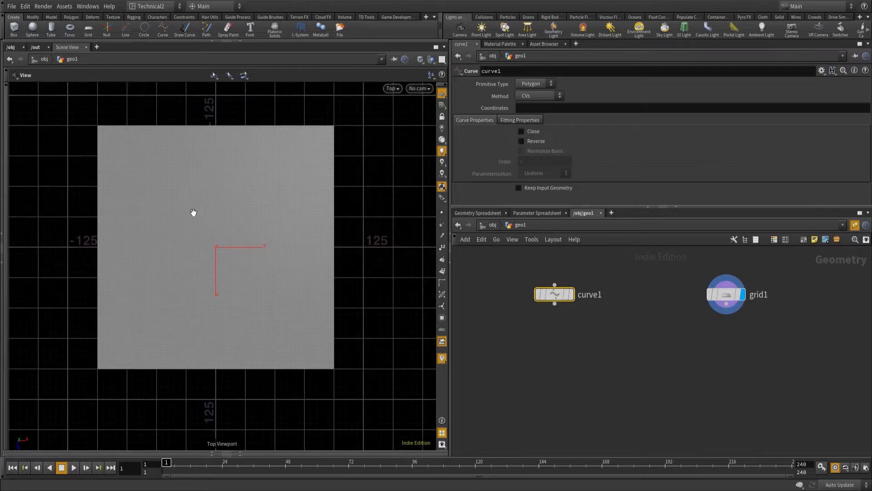
key(Return)
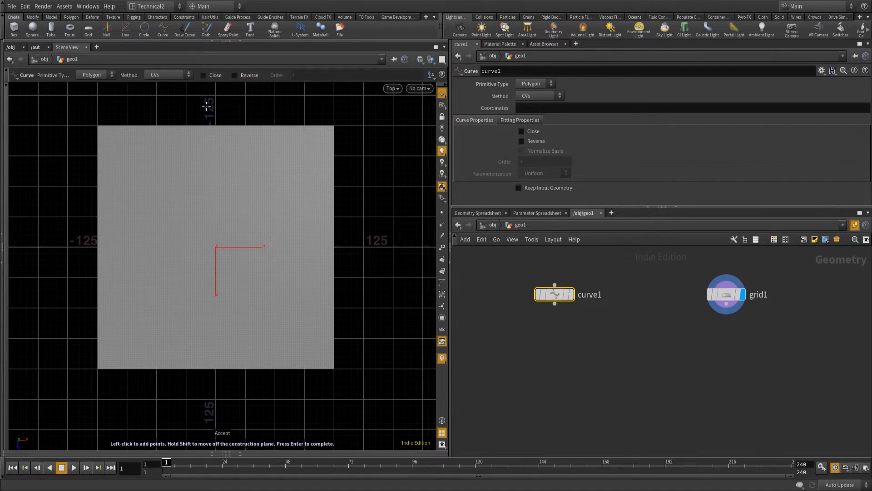
click(205, 107)
click(177, 152)
click(189, 216)
click(175, 273)
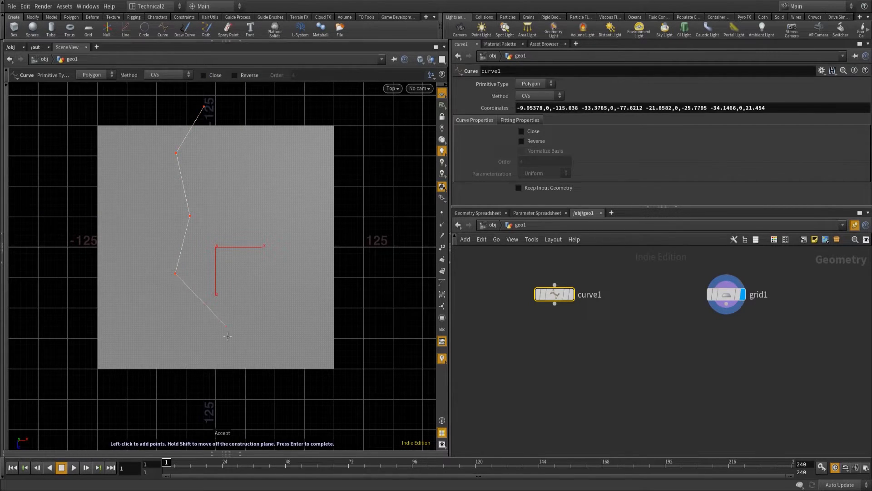
click(227, 330)
click(259, 391)
click(307, 400)
key(Return)
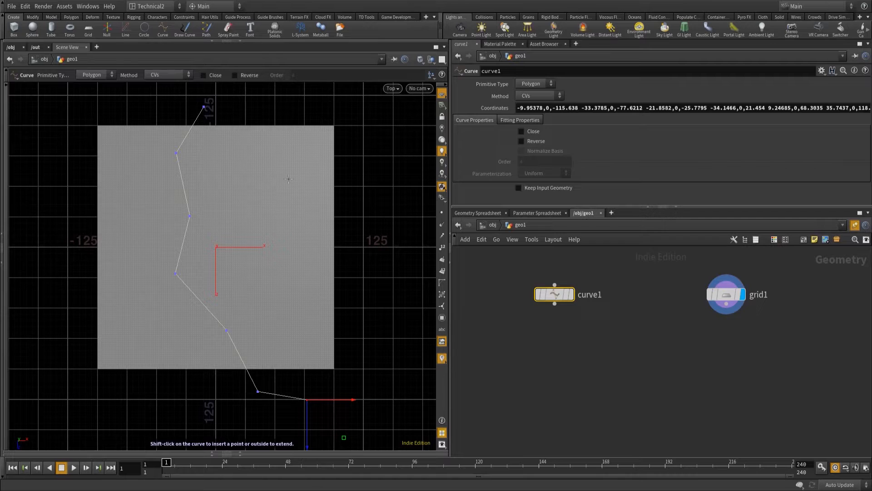
key(Escape)
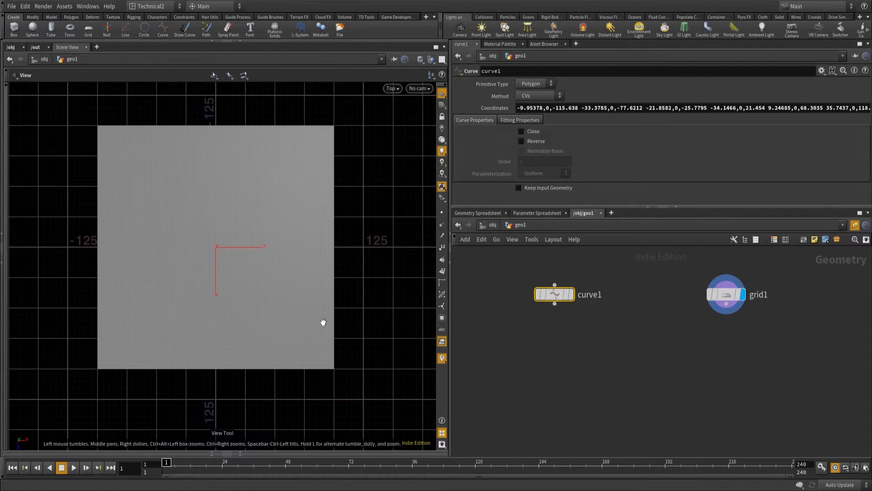
click(571, 294)
drag(152, 253, 273, 295)
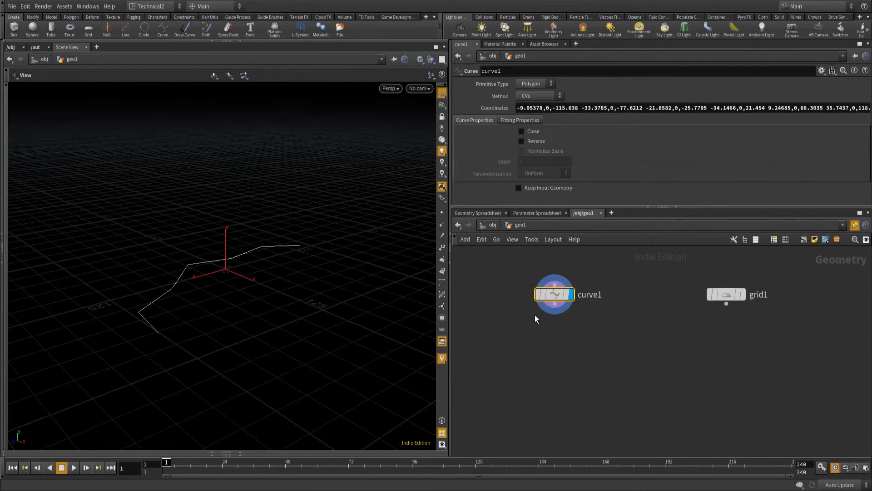
Append a Resample node to the output of the curve node.
click(555, 304)
key(Tab)
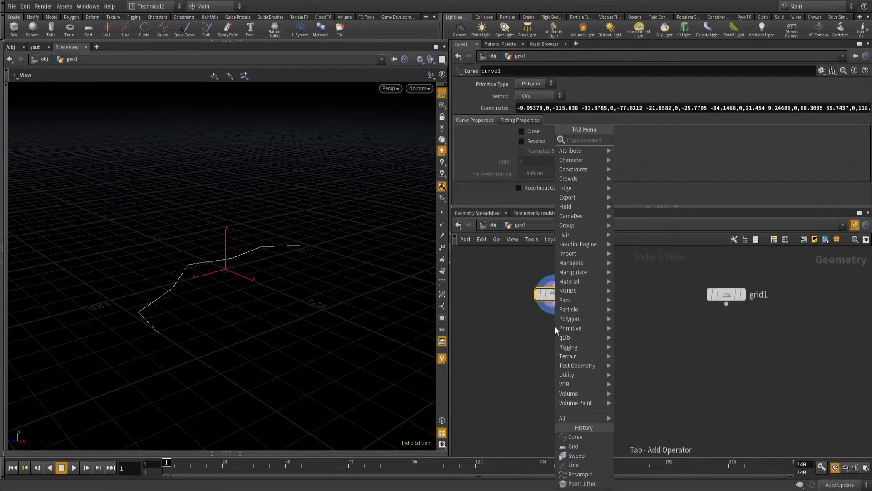
text(resam)
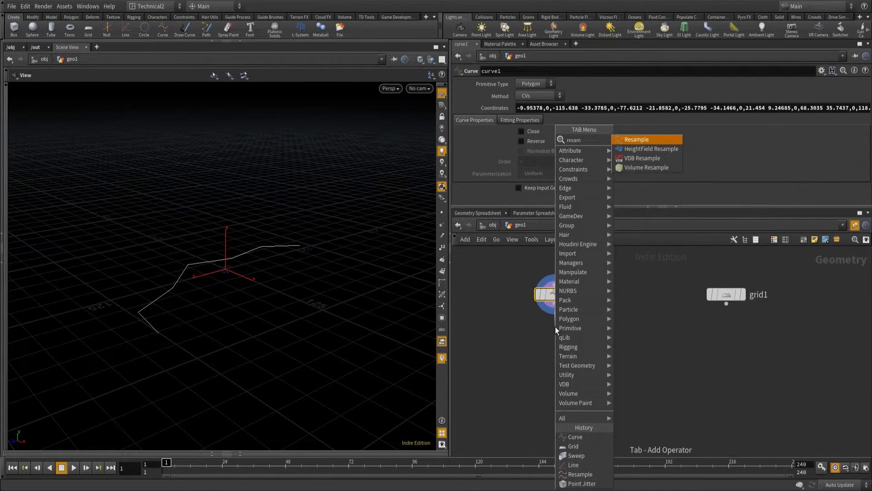
key(Return)
click(556, 326)
Set the Resample node to treat polygons as Subdivision Curves and display its result.
click(578, 142)
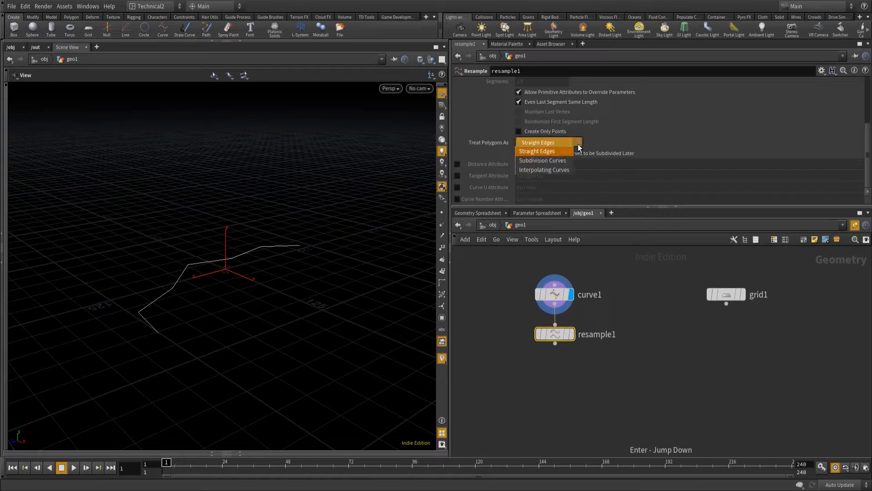
click(553, 161)
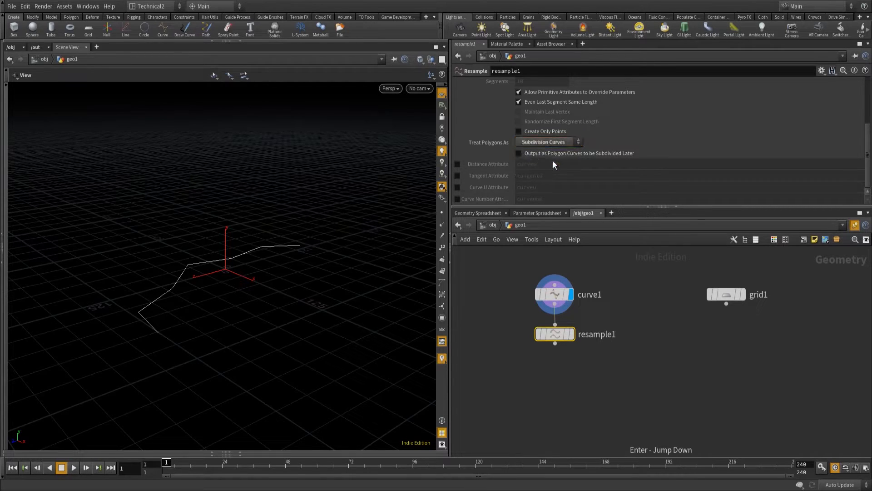
scroll(644, 168, up, 4)
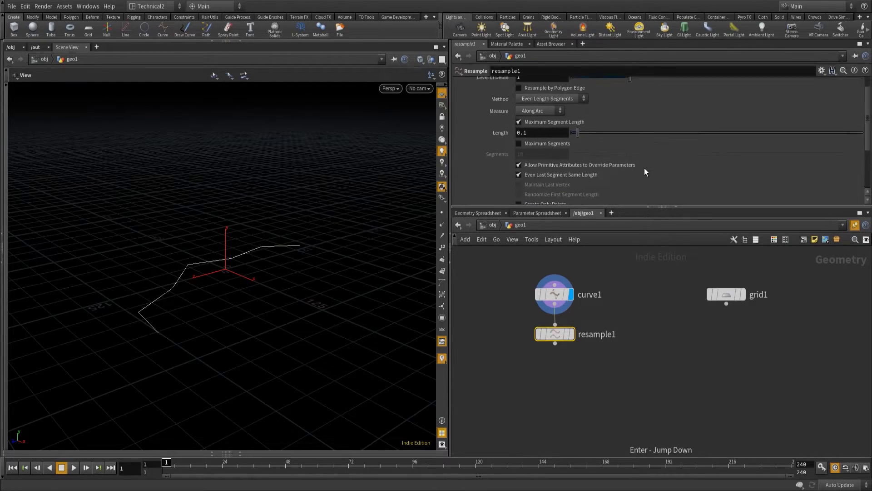
click(572, 335)
drag(282, 269, 286, 303)
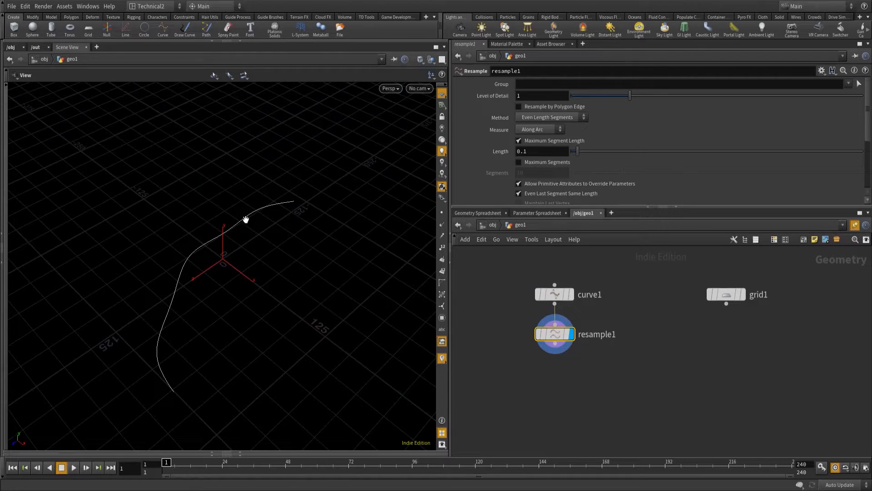
Turn on point display in the viewport and set the Resample node's maximum segment length to 10.
click(442, 212)
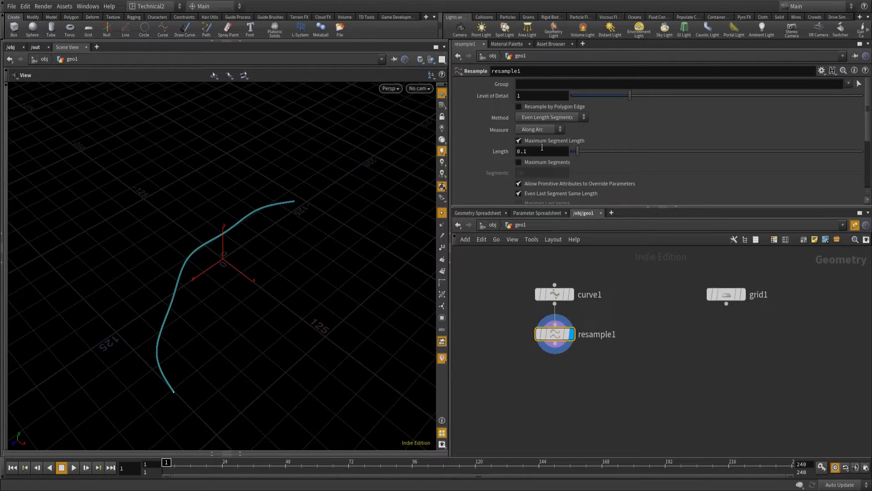
text(10)
key(Return)
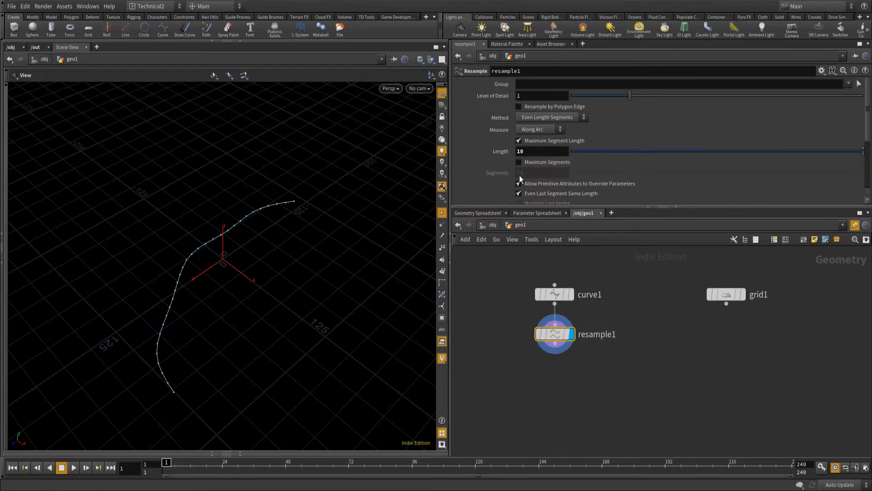
Append a Point Jitter node below the Resample node, align it in the chain and display it.
click(555, 344)
key(Tab)
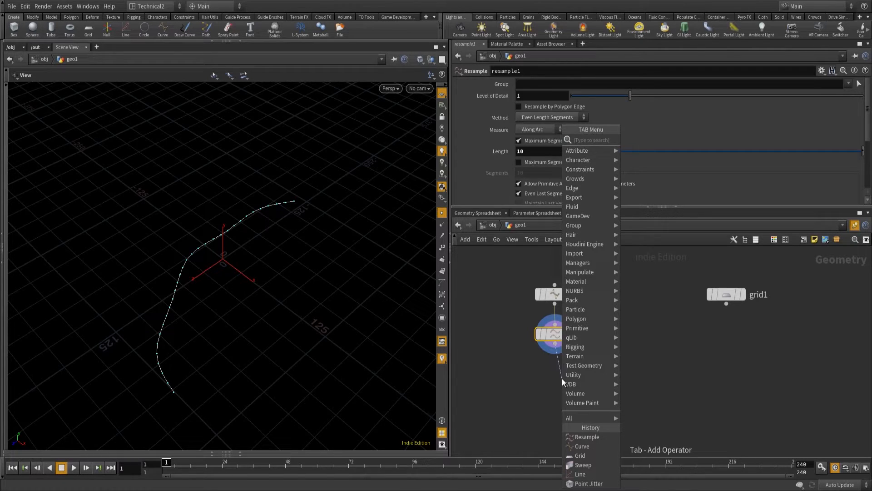
text(pointj)
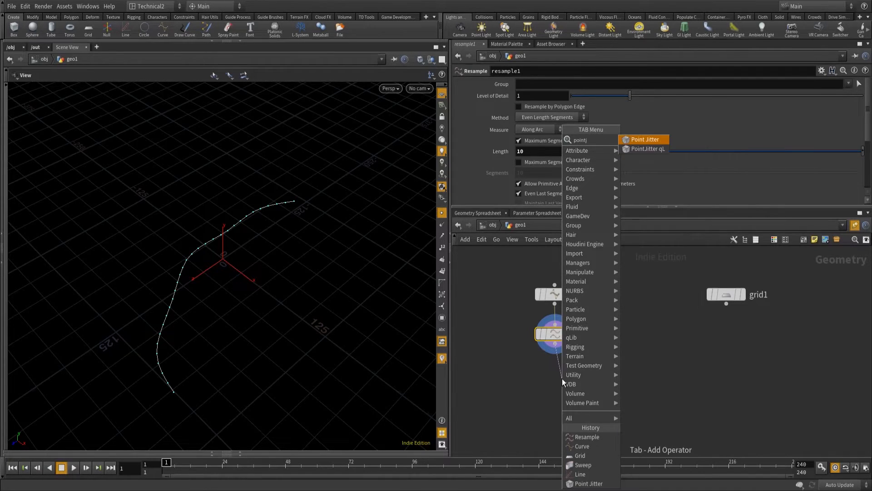
key(Return)
click(563, 378)
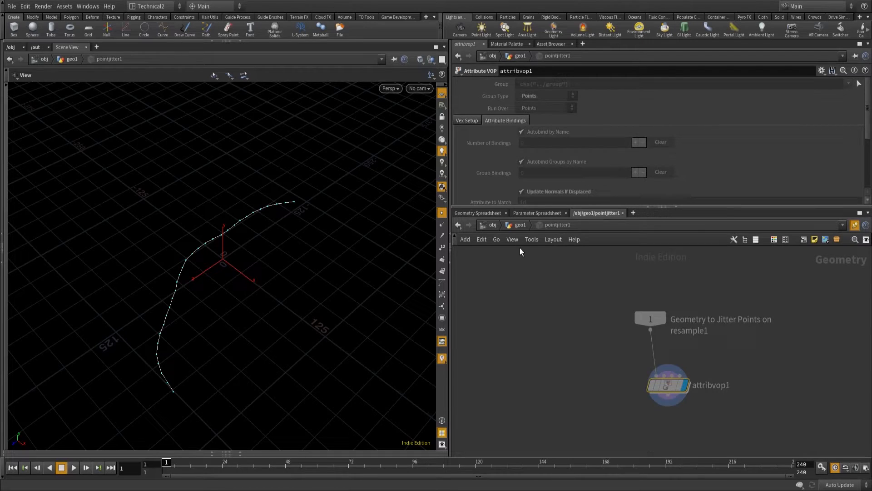
drag(563, 379, 556, 376)
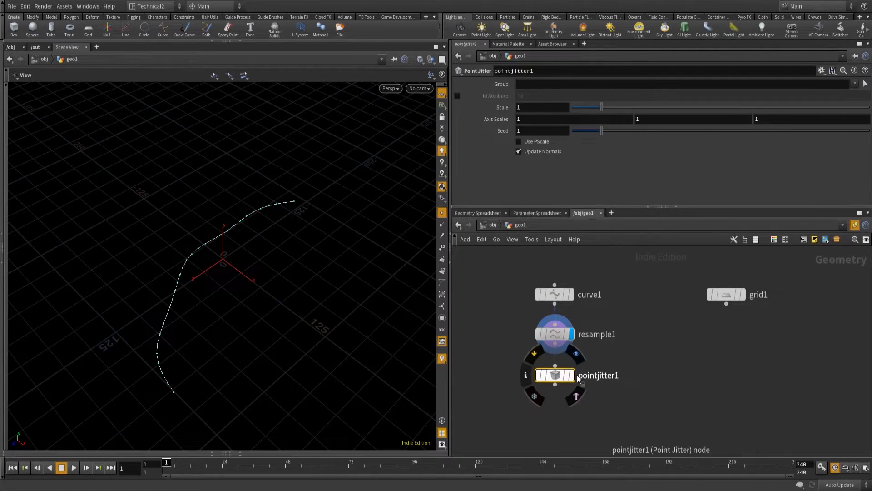
click(571, 375)
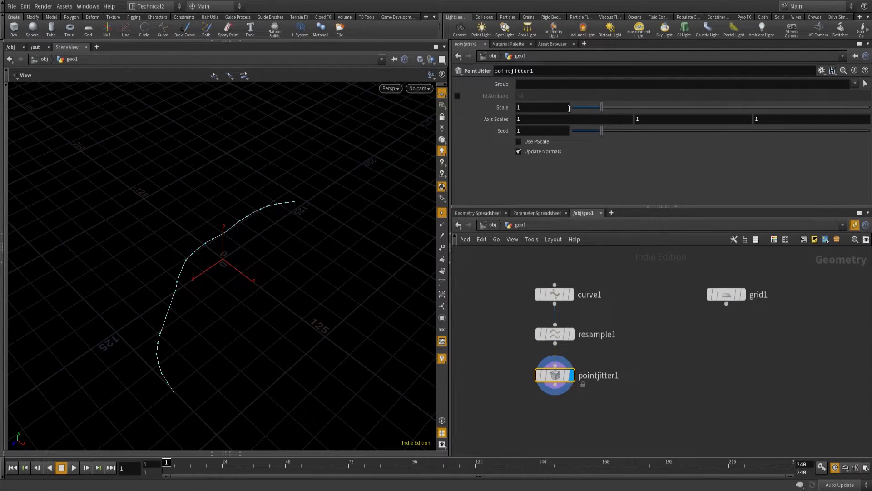
Set the Point Jitter scale to 10 and its Y axis scale to 0.
drag(602, 107, 871, 104)
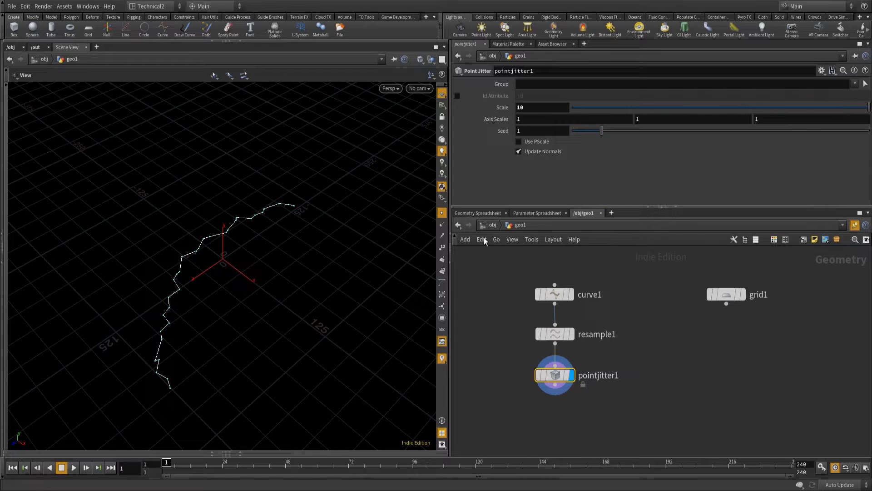
drag(276, 296, 346, 236)
mouse_move(868, 106)
mouse_down()
mouse_move(647, 112)
mouse_move(857, 116)
mouse_move(457, 110)
mouse_move(868, 118)
mouse_move(614, 108)
mouse_move(871, 108)
mouse_up()
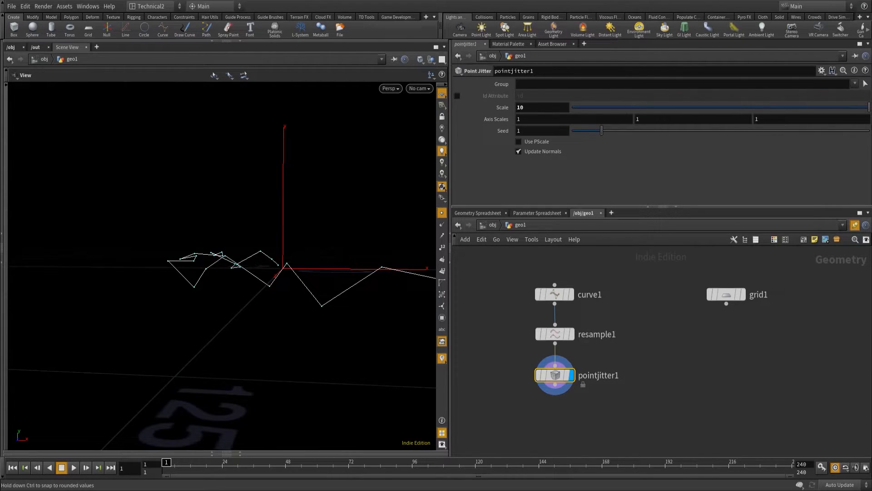
drag(658, 121, 601, 117)
text(0)
key(Return)
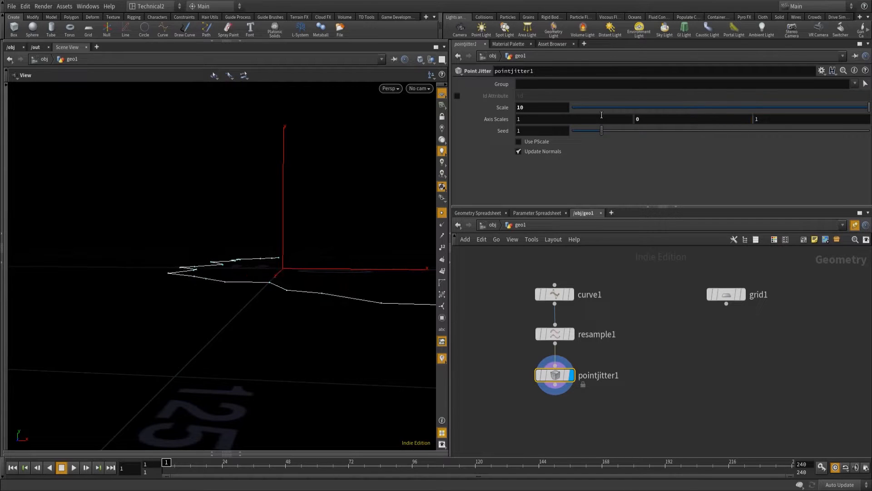
Append a second Resample node to the output of the Point Jitter node.
drag(355, 247, 285, 278)
key(f)
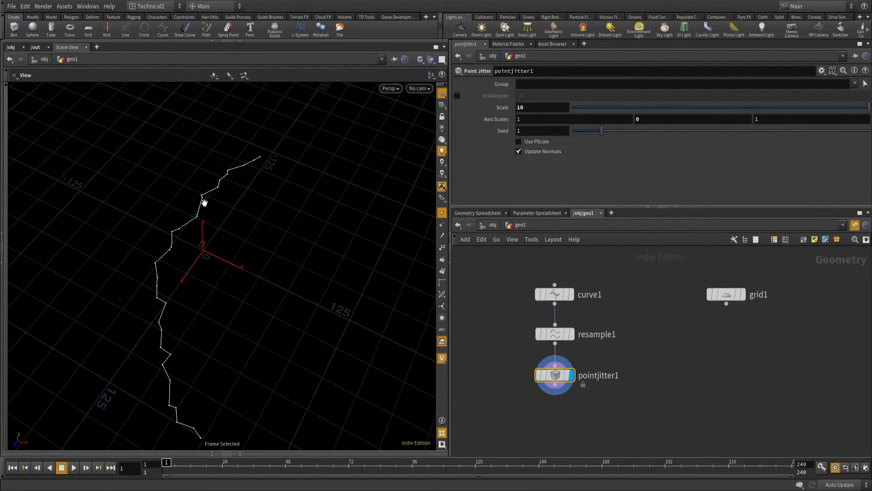
middle_drag(189, 277, 190, 248)
click(555, 385)
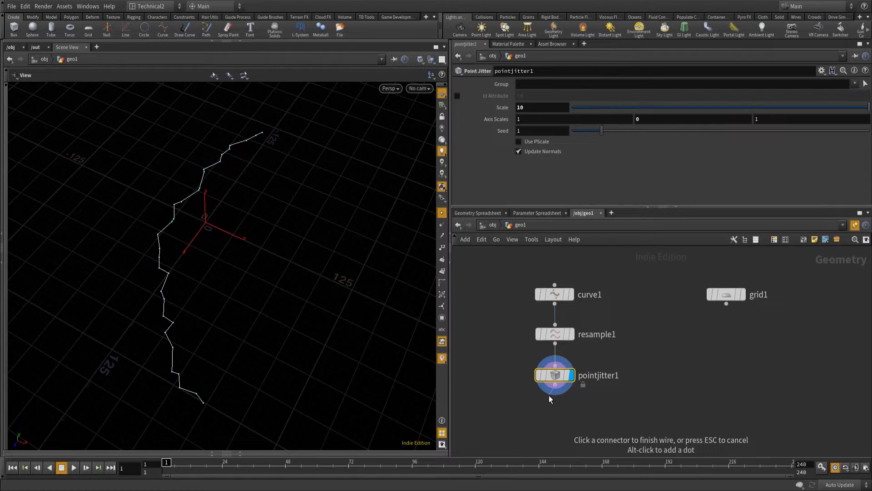
click(549, 397)
text(res)
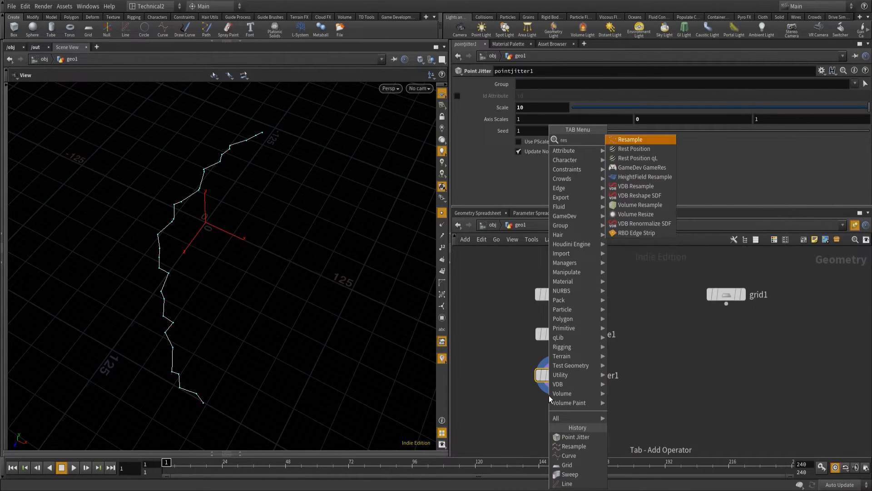
key(Return)
Set the second Resample node's maximum segment length to 1.
drag(551, 151, 512, 186)
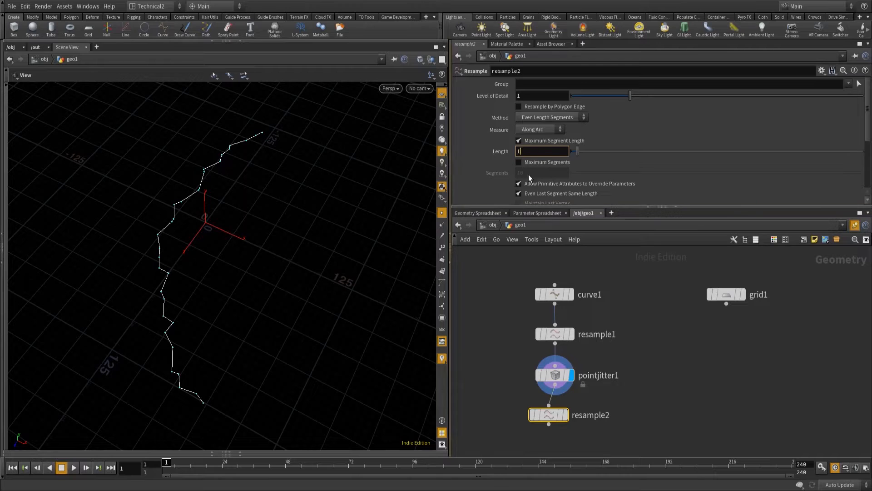
drag(549, 152, 504, 154)
drag(577, 151, 664, 151)
drag(548, 152, 505, 155)
text(1)
Make the second Resample node treat polygons as Subdivision Curves, display it and align it under the Point Jitter node.
scroll(533, 157, down, 5)
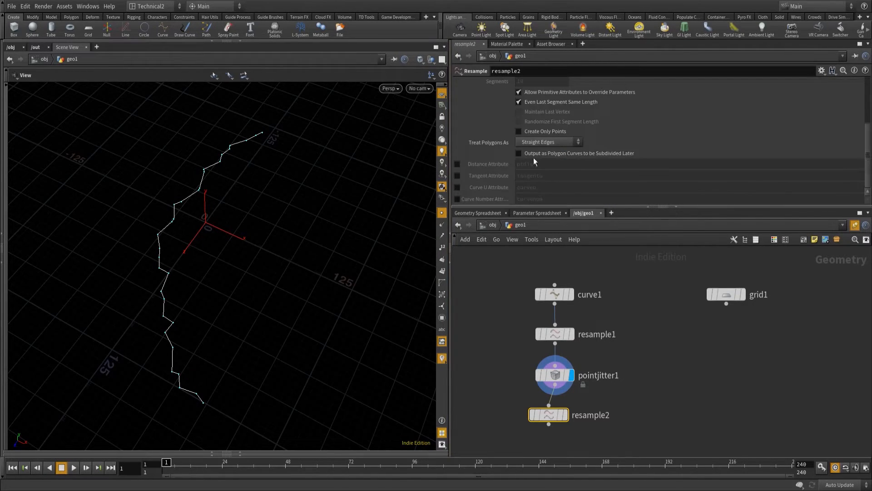
click(536, 141)
click(539, 162)
click(565, 415)
drag(553, 412, 560, 406)
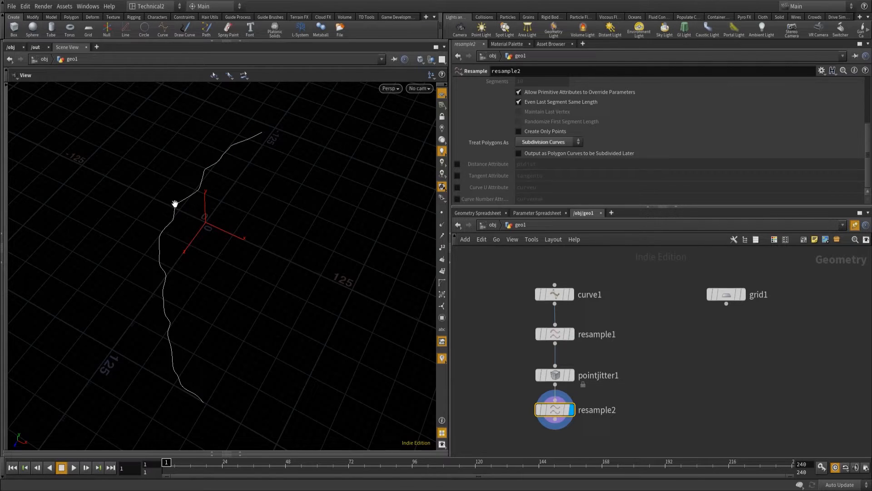
Add a Line node beside the second Resample node and display it framed in the viewport.
drag(209, 248, 220, 226)
drag(186, 259, 201, 262)
middle_drag(672, 364, 721, 290)
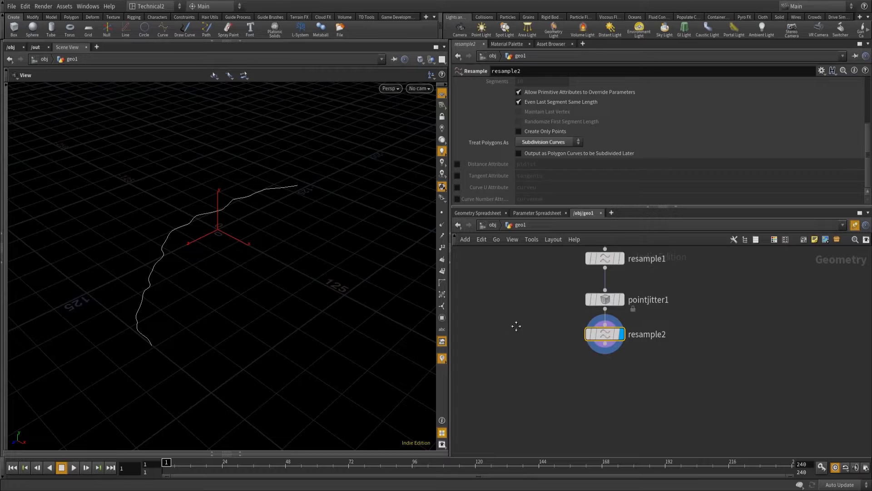
middle_drag(518, 323, 527, 349)
key(Tab)
text(li)
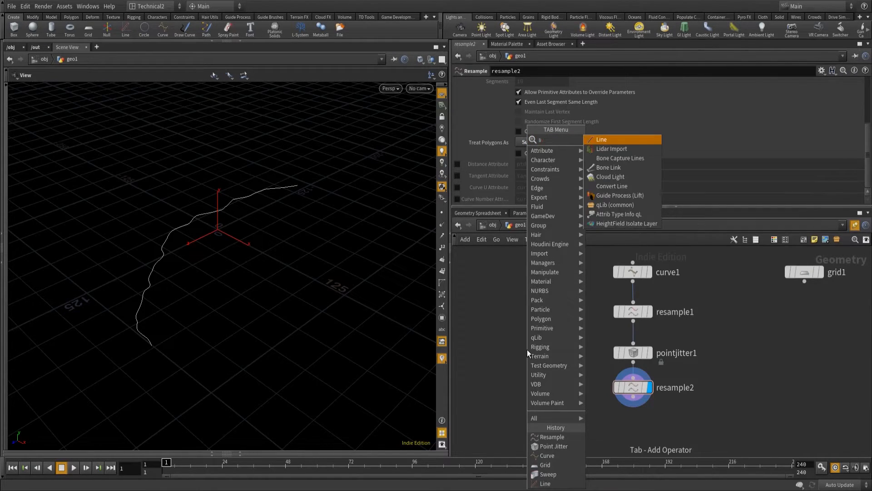
key(Return)
click(520, 388)
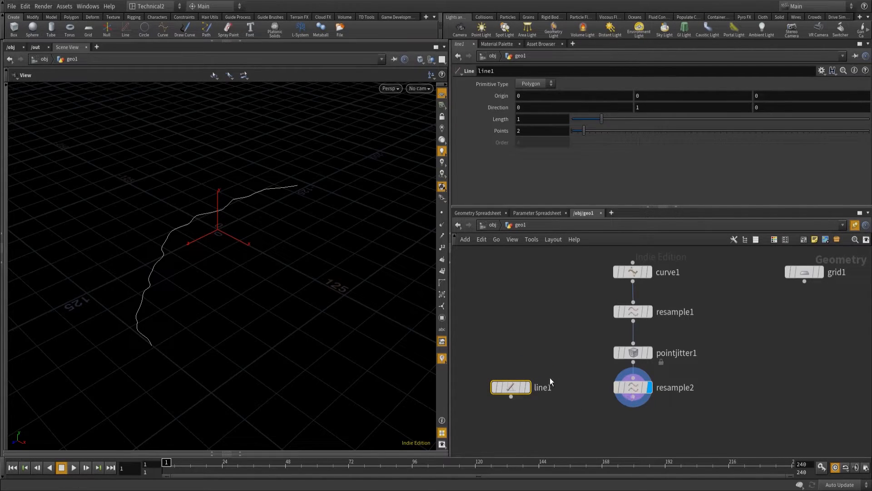
click(528, 387)
key(f)
drag(144, 259, 188, 281)
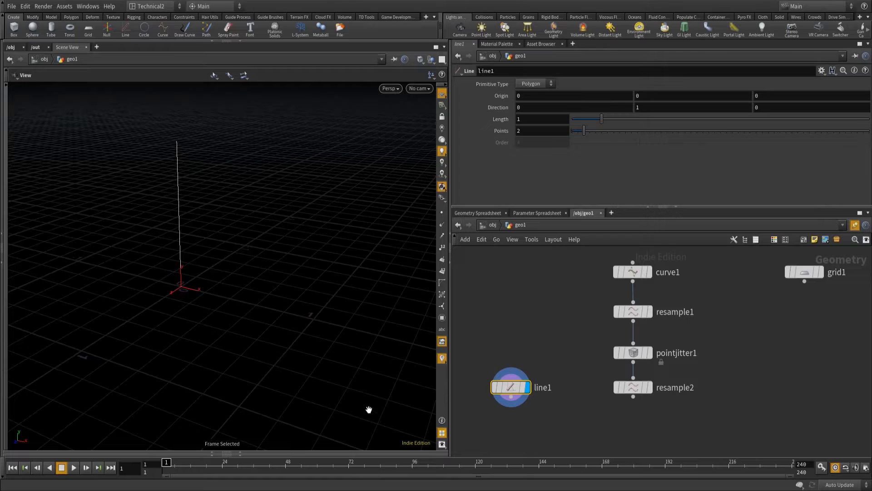
Point the Line node along the X axis by setting its direction to 1, 0, 0.
click(521, 107)
text(1)
key(Tab)
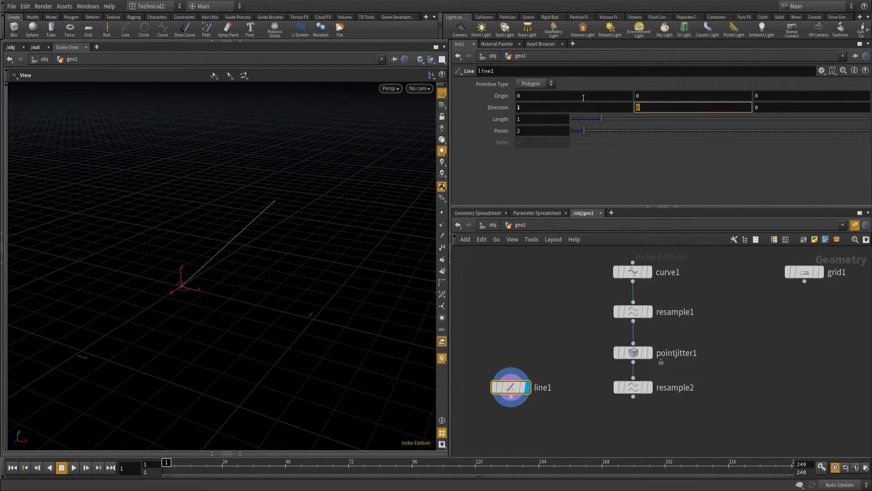
click(543, 95)
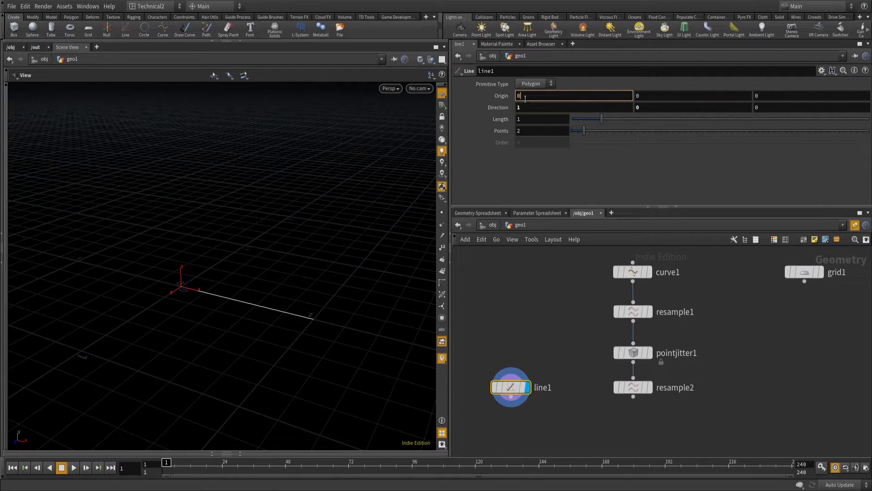
Centre the line by linking its origin X to its length with the expression ch("dist")*-0.5.
mouse_move(503, 119)
middle_down()
mouse_move(541, 110)
mouse_move(501, 121)
middle_up()
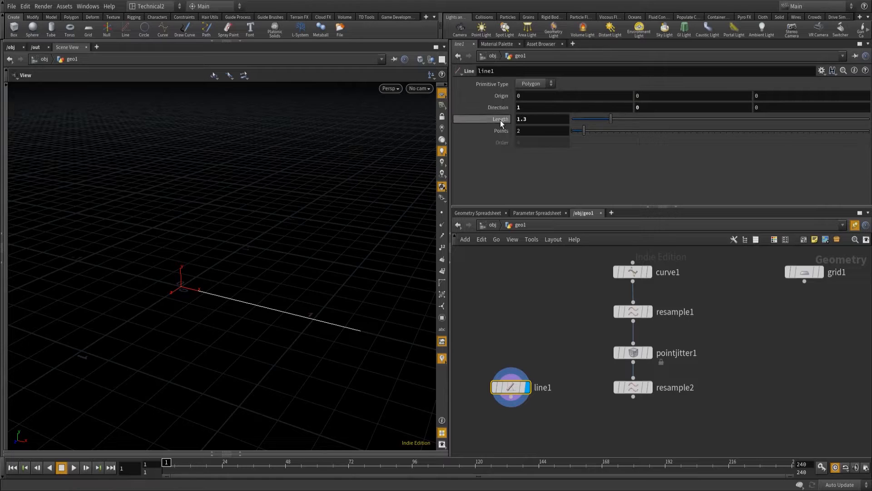
right_click(524, 97)
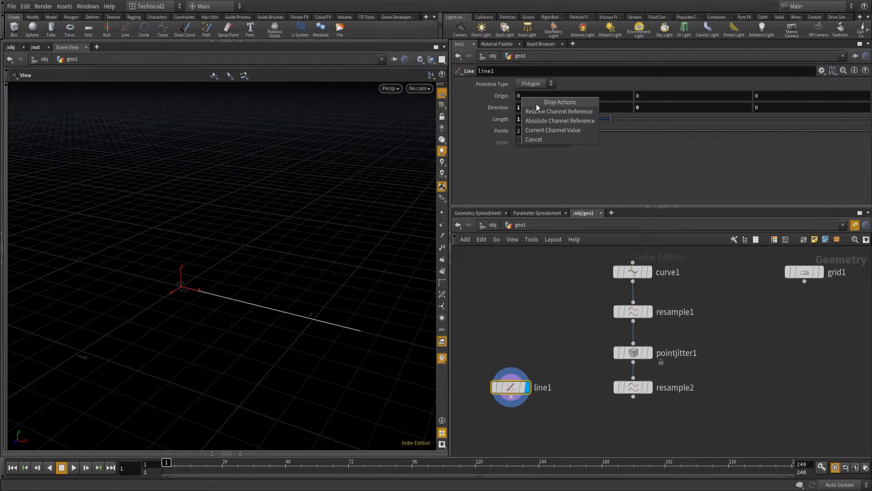
click(540, 111)
click(554, 98)
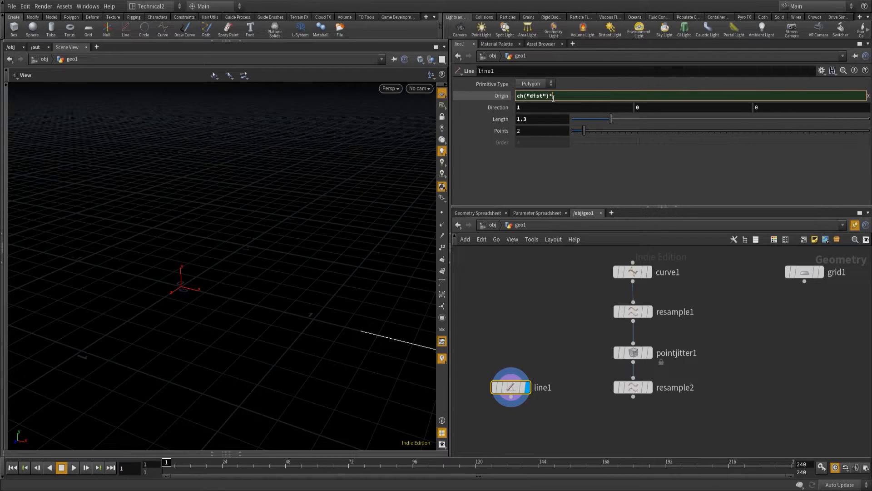
key(Return)
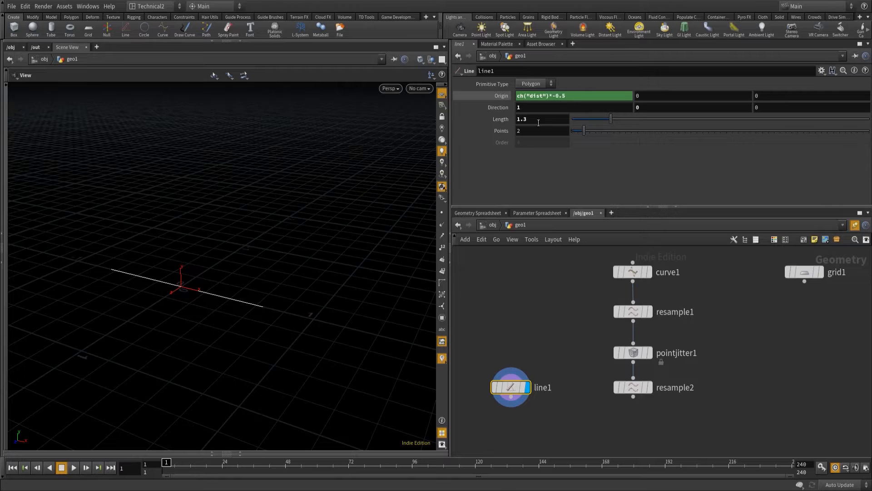
Set the line's length to 3 with 3 points and turn on point display in the viewport.
mouse_move(615, 119)
mouse_down()
mouse_move(654, 118)
mouse_move(608, 121)
mouse_move(640, 122)
mouse_move(621, 130)
mouse_up()
drag(539, 118, 453, 116)
text(3)
key(Tab)
text(3)
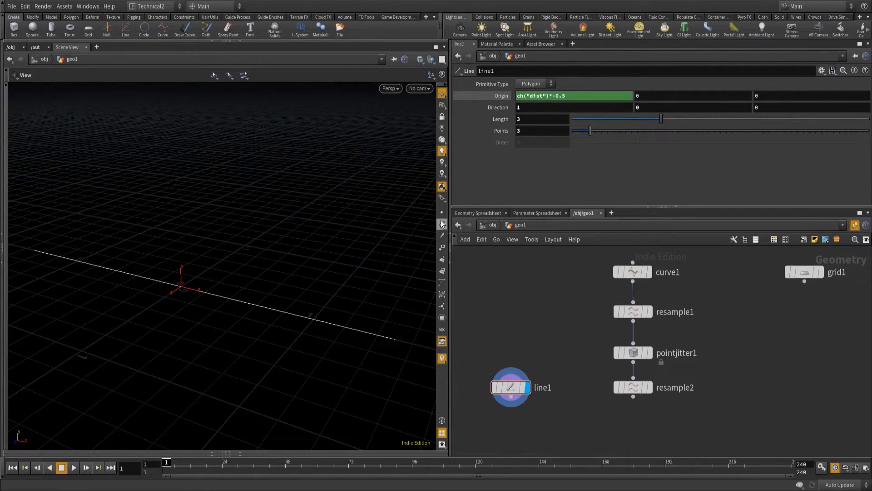
right_drag(171, 290, 378, 180)
middle_drag(207, 265, 283, 252)
right_drag(283, 252, 132, 347)
mouse_move(227, 283)
middle_down()
mouse_move(269, 272)
mouse_move(229, 272)
middle_up()
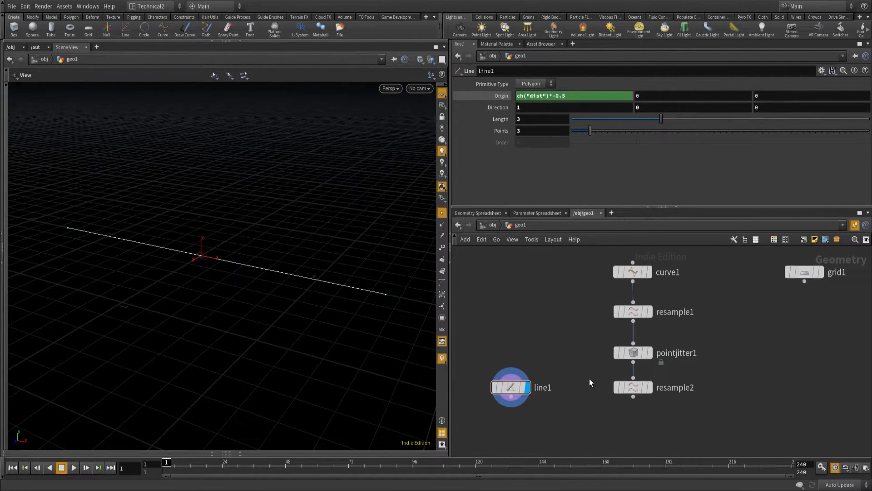
Display the second Resample node framed in the viewport and add a Sweep node below it and the Line node.
middle_drag(590, 383, 579, 359)
click(649, 388)
key(f)
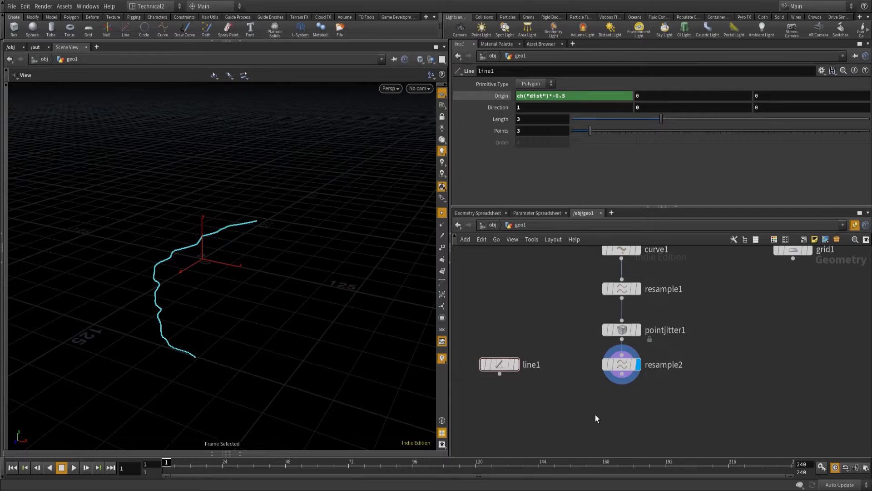
key(Tab)
text(sweep)
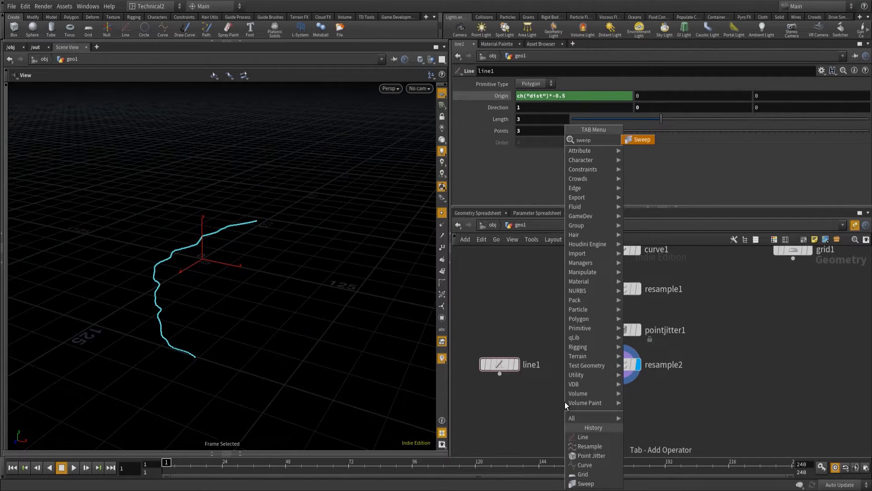
key(Return)
click(565, 402)
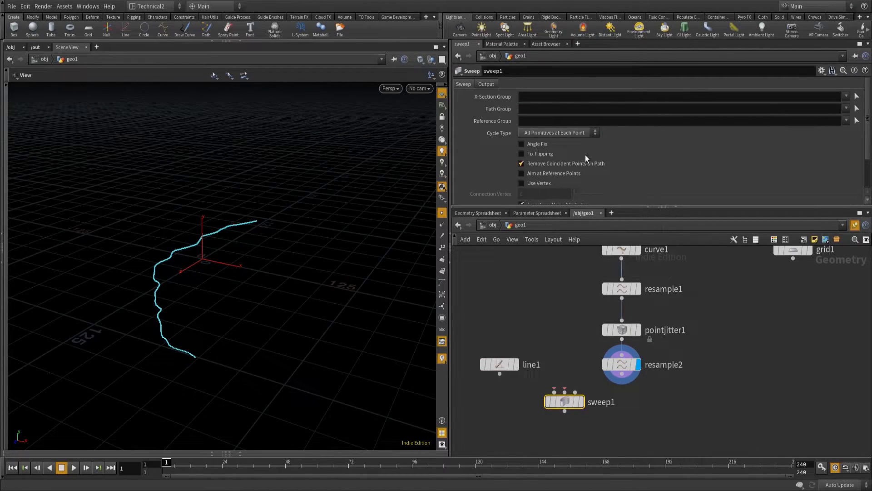
Set the Sweep node's skin output to Skin Unclosed.
click(491, 84)
click(550, 128)
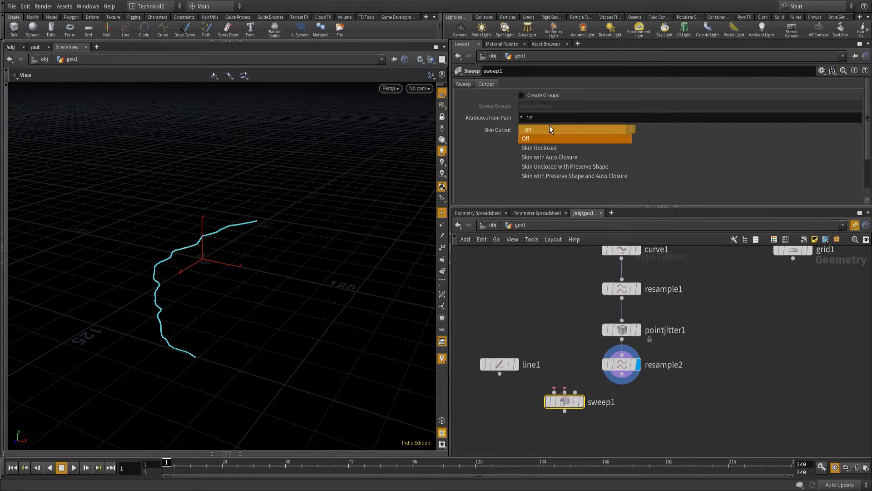
click(530, 148)
Wire the line as the Sweep's cross-section and the second Resample as its backbone, and display the swept path framed.
drag(500, 374, 556, 392)
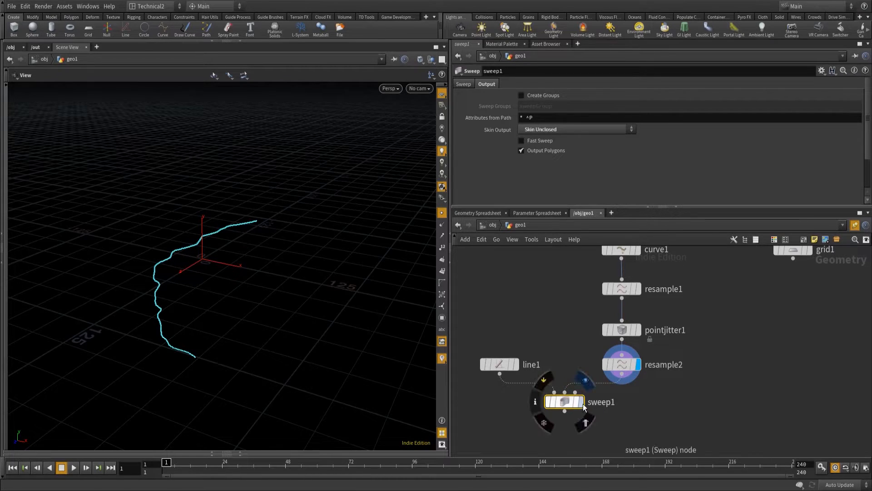
key(f)
drag(165, 397, 256, 435)
drag(225, 370, 190, 267)
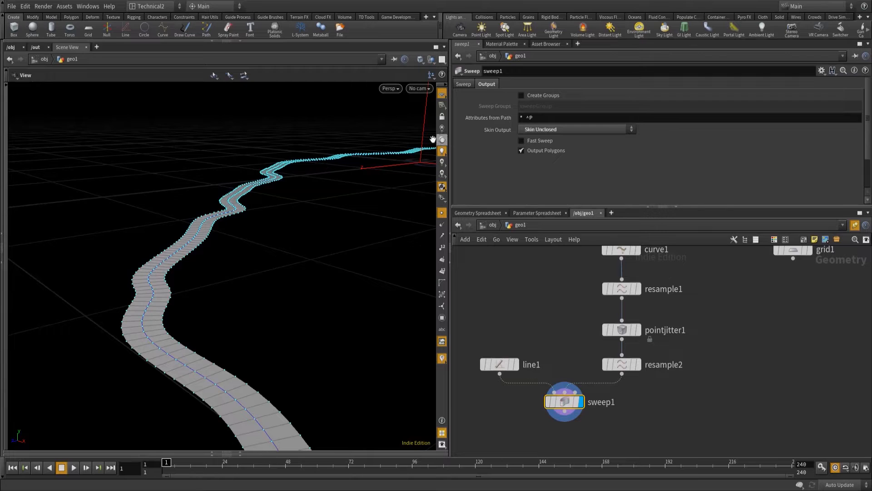
middle_drag(278, 346, 257, 284)
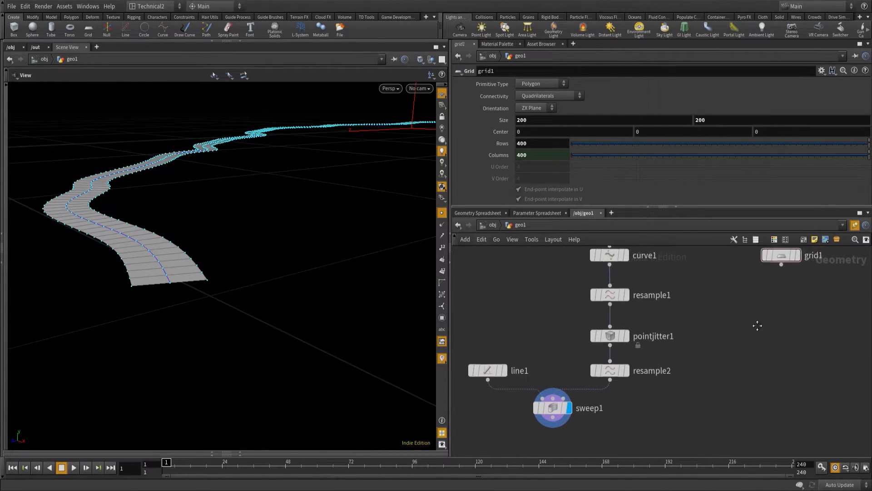
Append a UV Project node to the grid, align it underneath and display it.
click(768, 268)
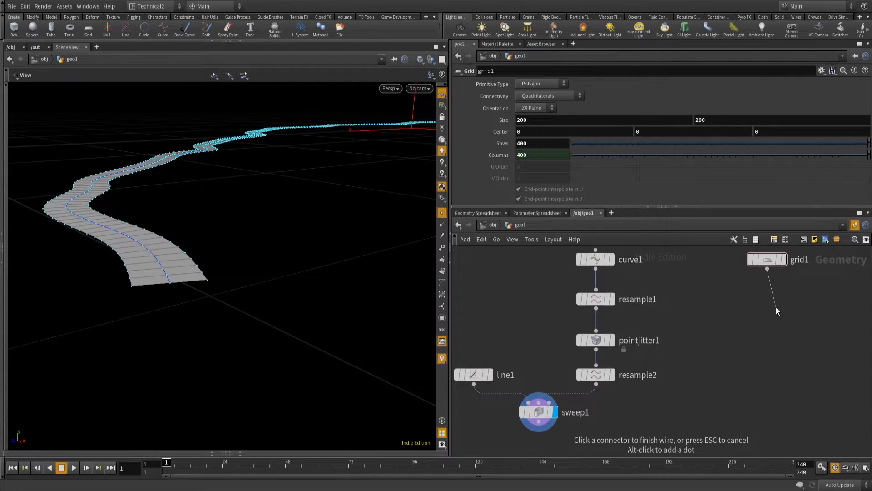
key(Tab)
text(uvpr)
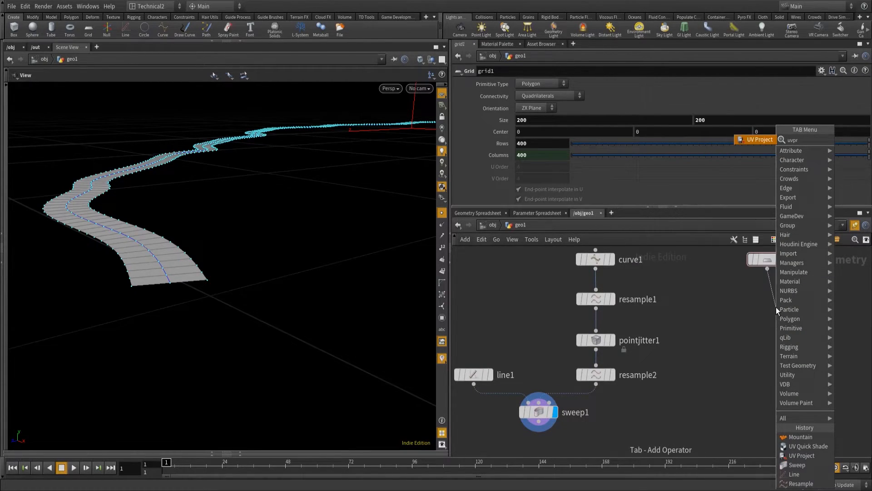
key(Return)
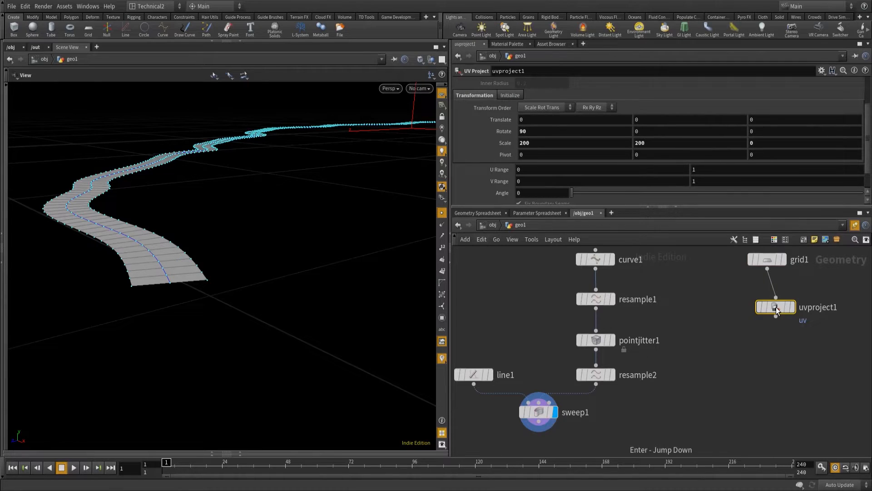
drag(776, 307, 765, 303)
click(786, 300)
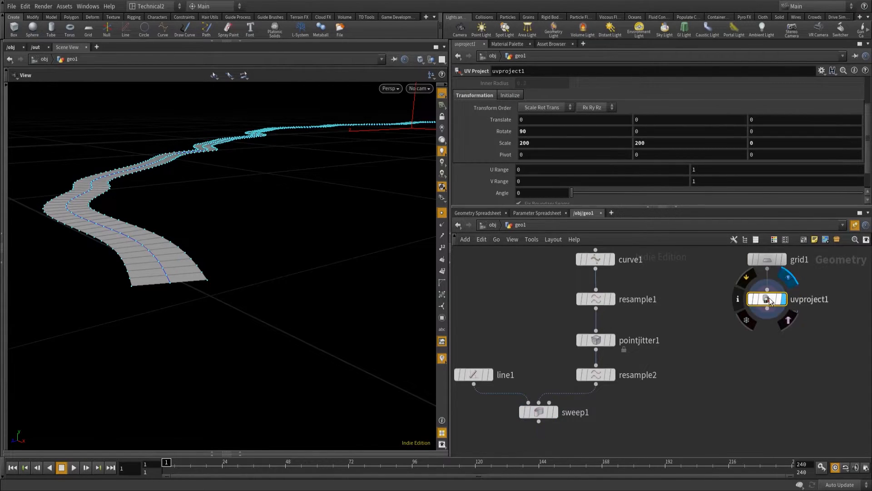
Turn off point display in the viewport and view the grid surface from closer up.
click(441, 212)
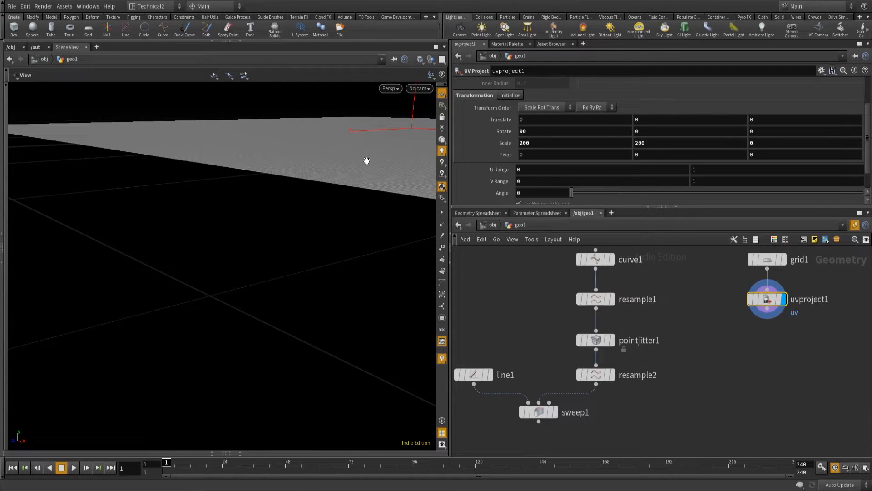
right_drag(367, 161, 369, 161)
key(space+g)
right_drag(152, 347, 247, 347)
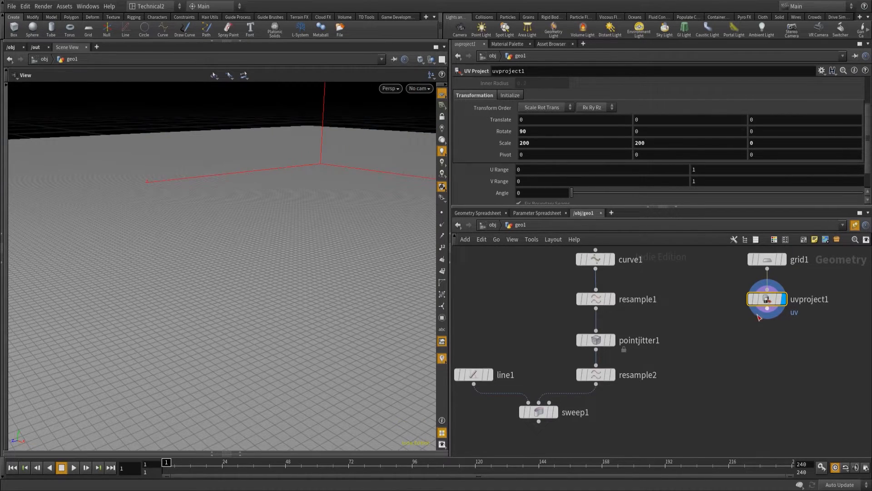
Append a UV Quick Shade node to the output of the UV Project node.
click(767, 310)
key(Tab)
text(uvqui)
key(Return)
key(Return)
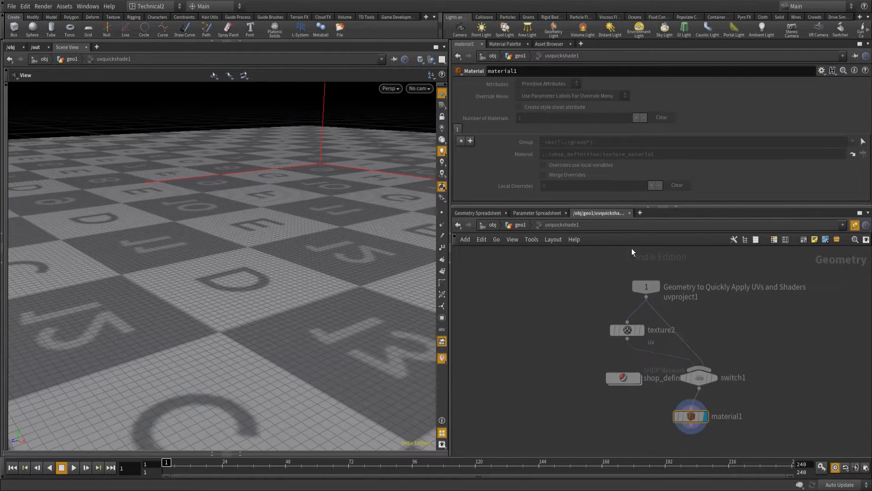
Return to the geo1 network, align the UV Quick Shade node under the UV Project node and display it.
click(537, 214)
click(596, 213)
click(520, 225)
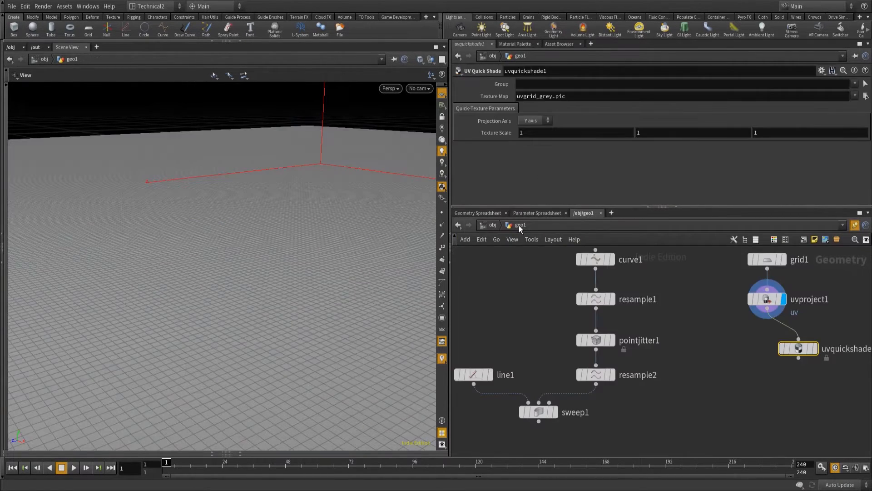
drag(817, 349, 786, 340)
click(785, 340)
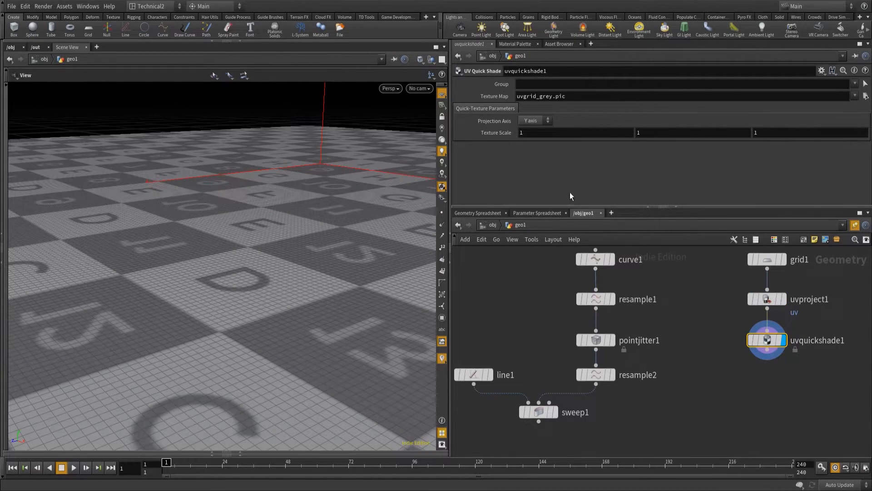
Set the upper limits of the UV Project node's U Range and V Range to 0.03.
click(772, 299)
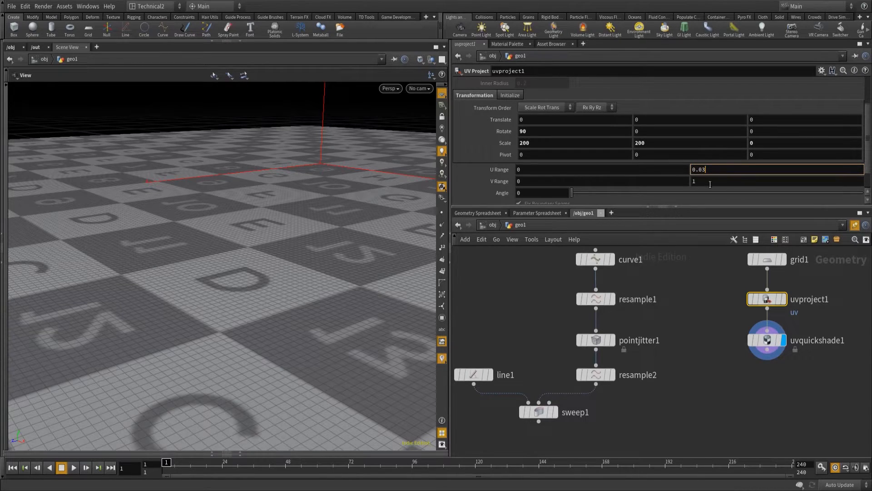
click(711, 184)
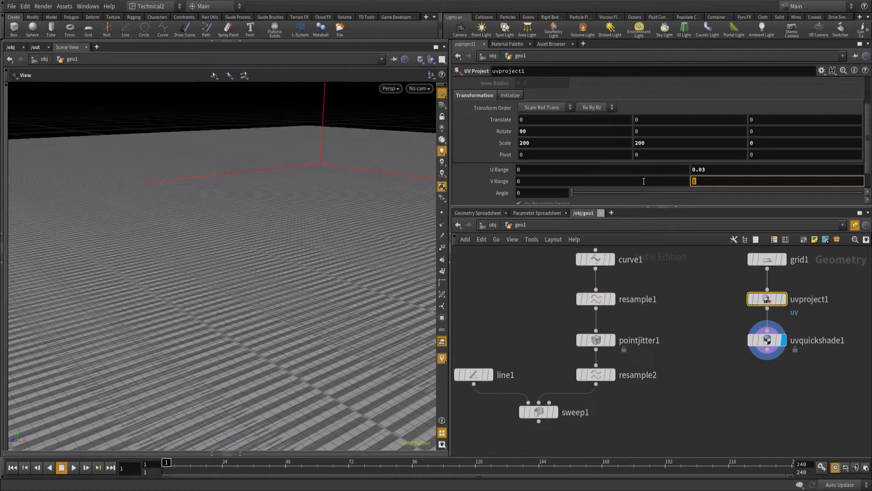
key(Return)
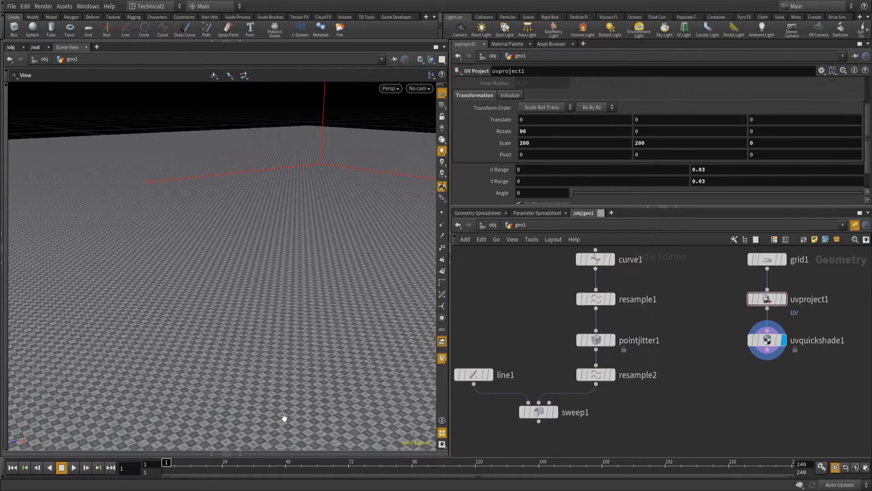
Append a Mountain node to the UV Quick Shade output, align it underneath and display it.
mouse_move(727, 397)
middle_down()
mouse_move(729, 370)
mouse_move(742, 391)
middle_up()
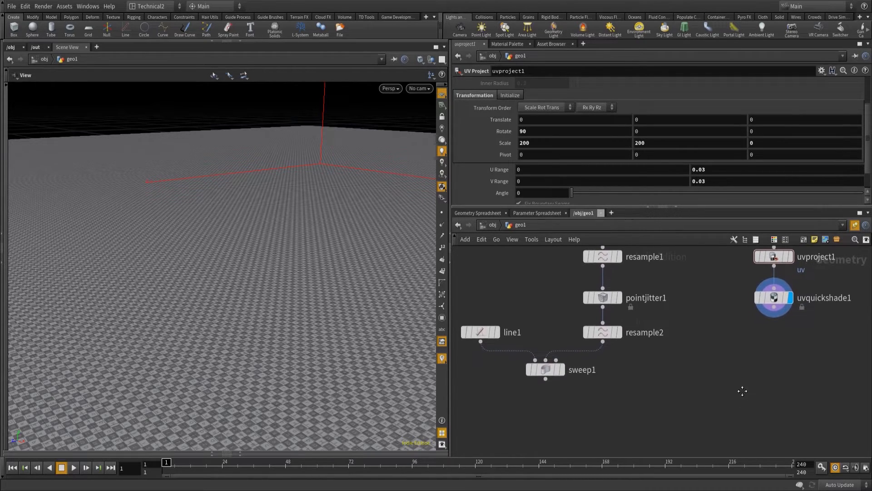
click(774, 308)
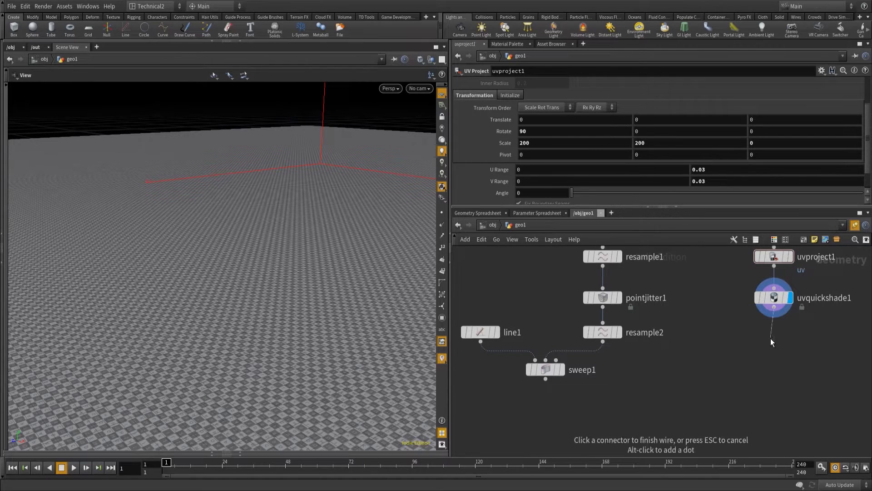
key(Tab)
text(mou)
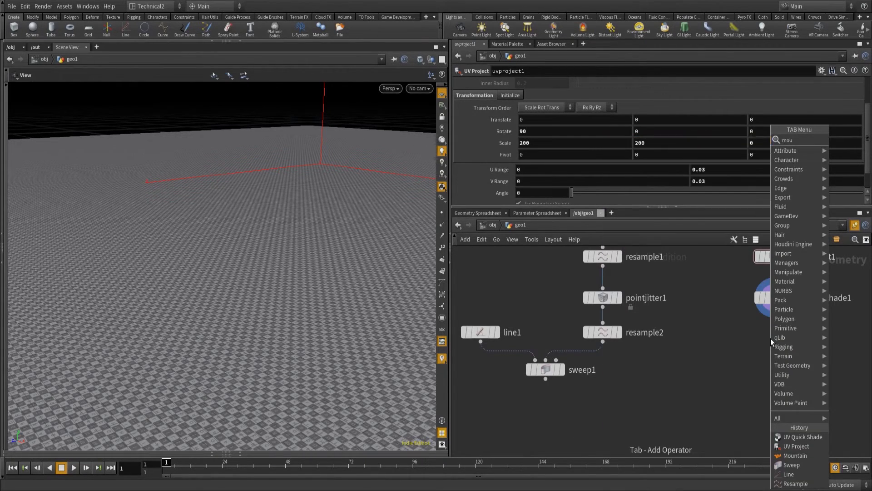
key(Return)
key(Return)
drag(771, 338, 774, 331)
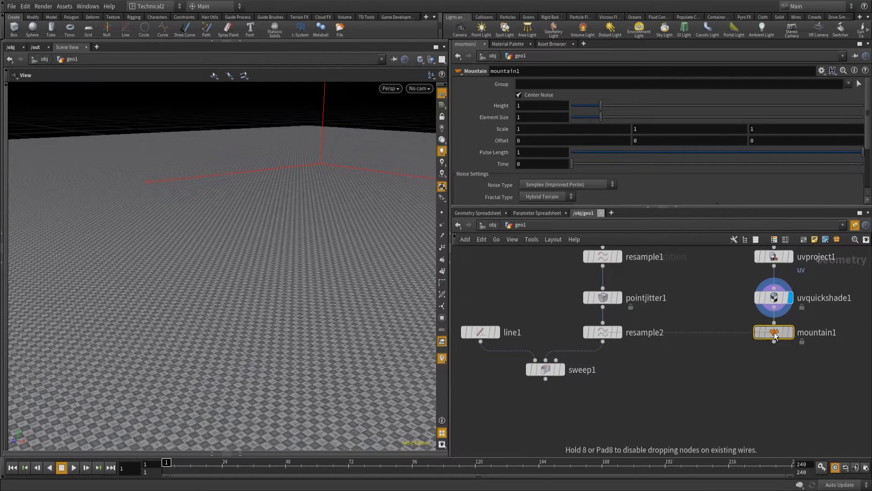
click(790, 332)
Delete the UV Quick Shade node between UV Project and Mountain, and view the displaced terrain.
click(774, 298)
key(Delete)
right_drag(248, 257, 343, 331)
mouse_move(309, 296)
mouse_down()
mouse_move(339, 303)
mouse_move(324, 299)
mouse_up()
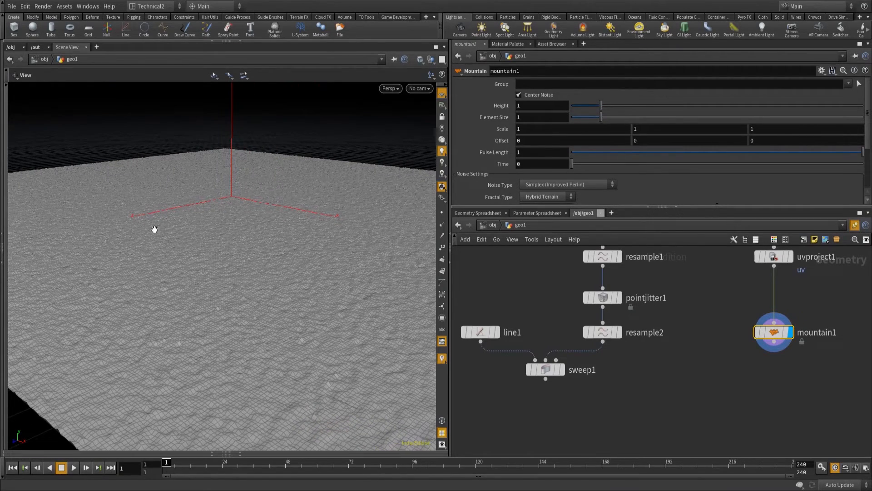
Set the Mountain node's height to 10 and its element size to 80.
drag(532, 105, 448, 94)
text(10)
key(Return)
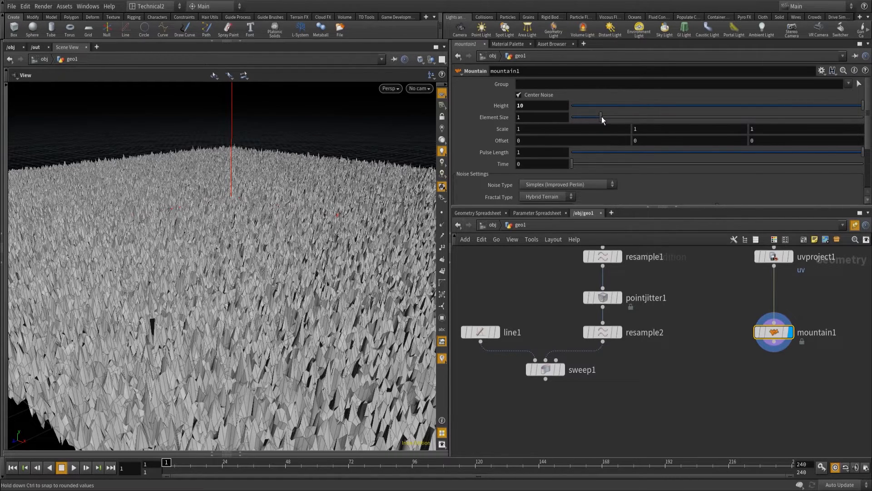
drag(689, 122, 863, 118)
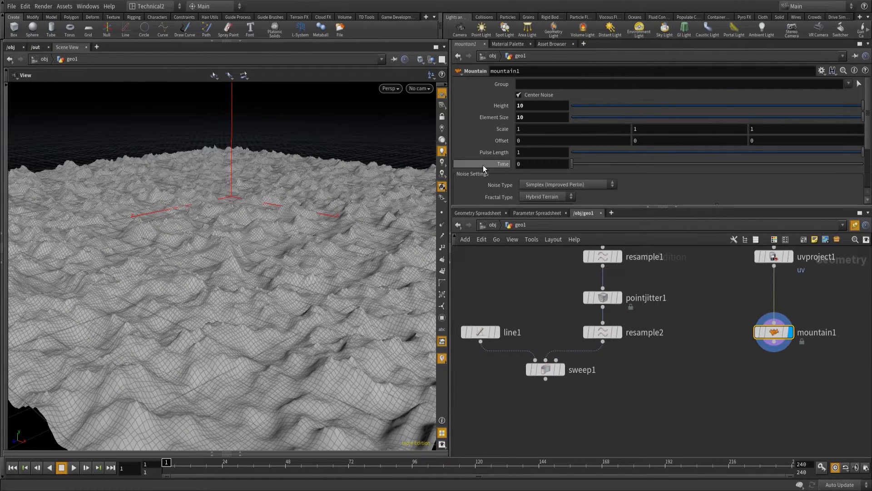
click(524, 116)
key(Return)
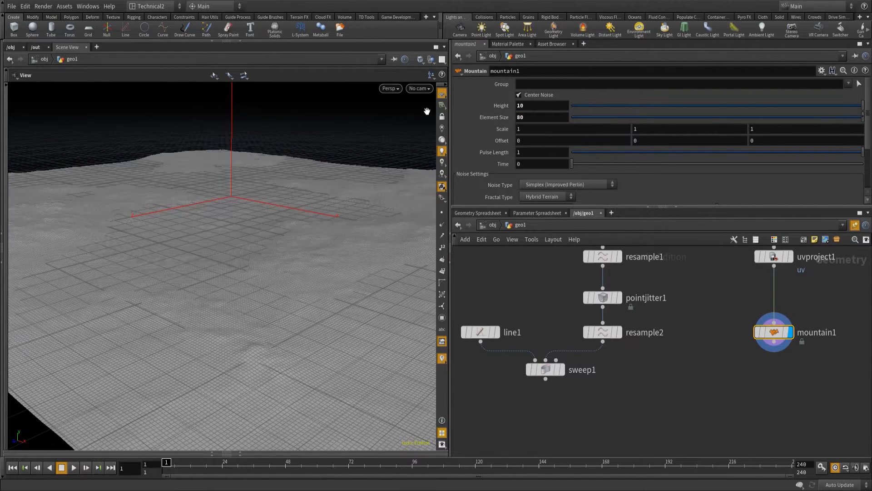
Inspect the displaced terrain in Smooth Shaded display, and return the viewport to Smooth Wire Shaded.
drag(296, 337, 332, 315)
drag(172, 274, 312, 337)
drag(358, 256, 383, 276)
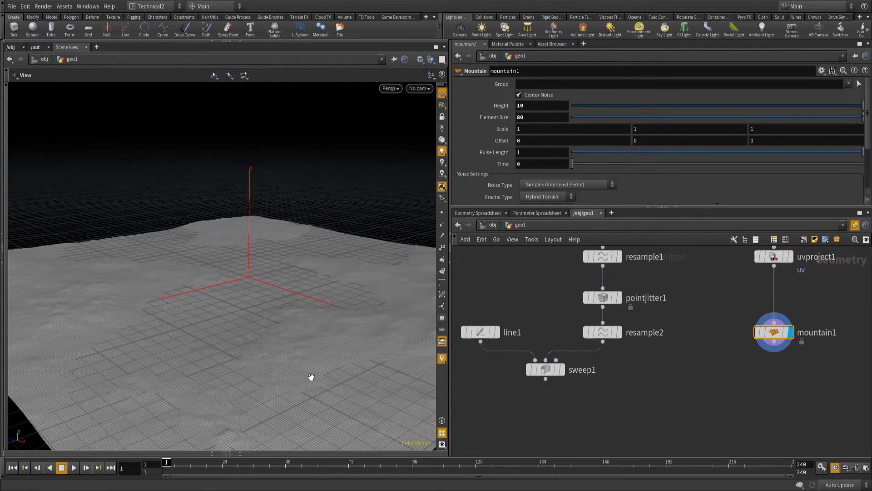
mouse_move(426, 126)
mouse_down()
mouse_move(397, 150)
mouse_move(286, 407)
mouse_move(288, 367)
mouse_move(206, 347)
mouse_move(321, 335)
mouse_move(423, 282)
mouse_move(211, 347)
mouse_move(264, 355)
mouse_up()
click(419, 60)
click(437, 145)
click(431, 75)
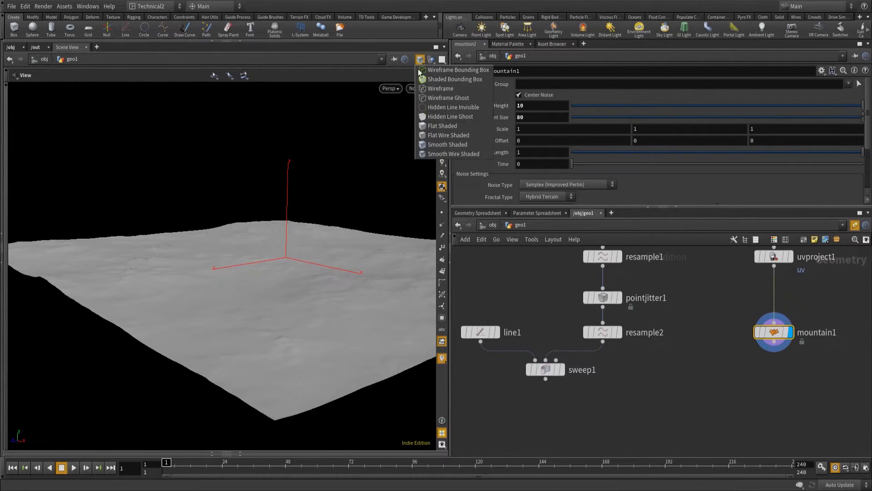
click(472, 150)
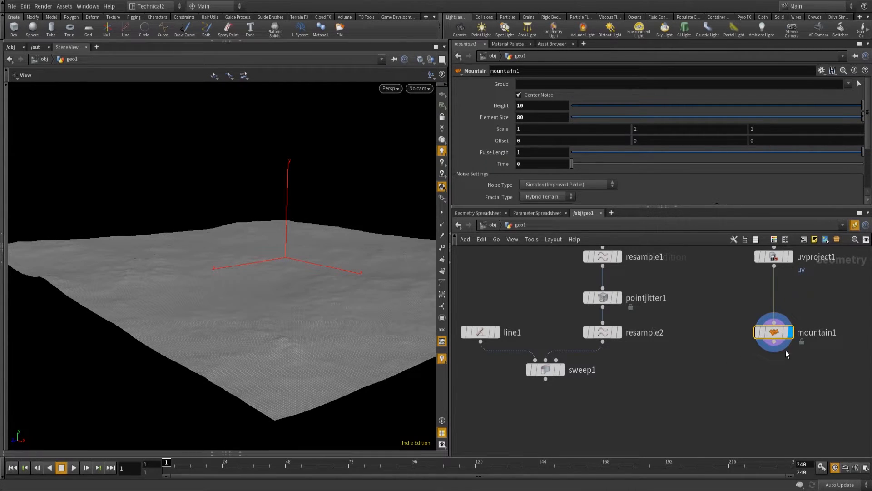
Display the Sweep node, append a Subdivide node to its output, align it underneath and view the subdivided path.
click(552, 336)
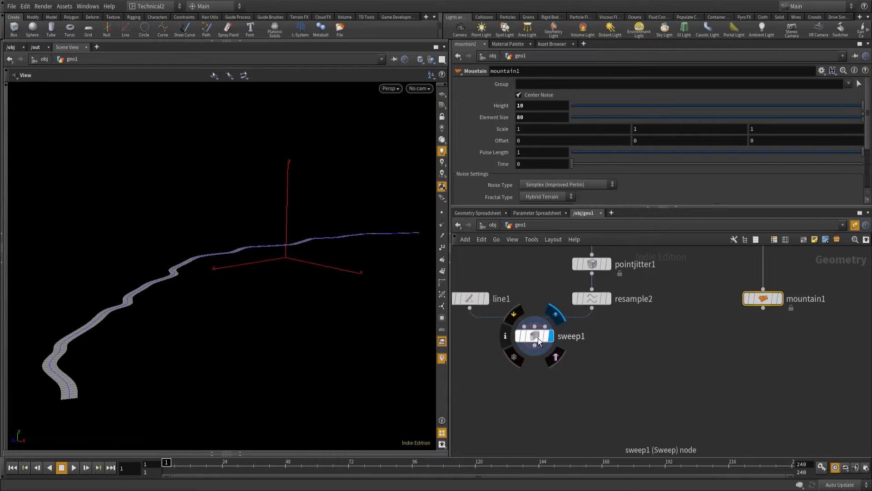
click(535, 346)
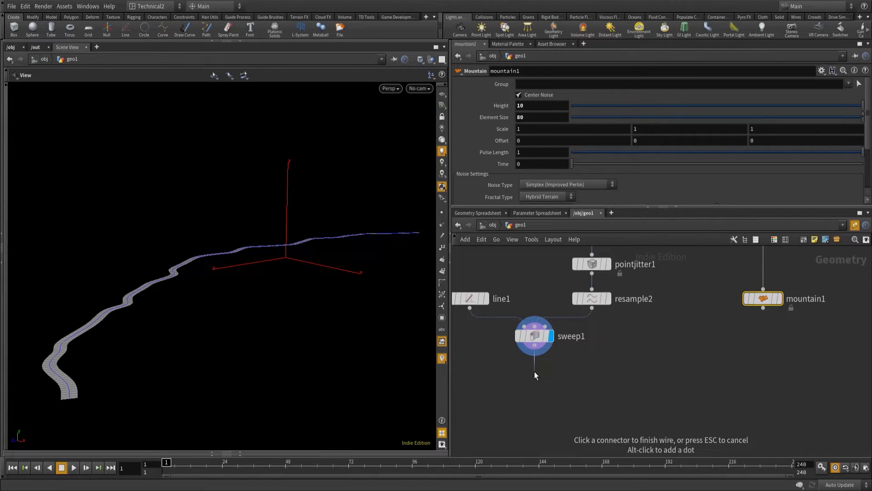
key(Tab)
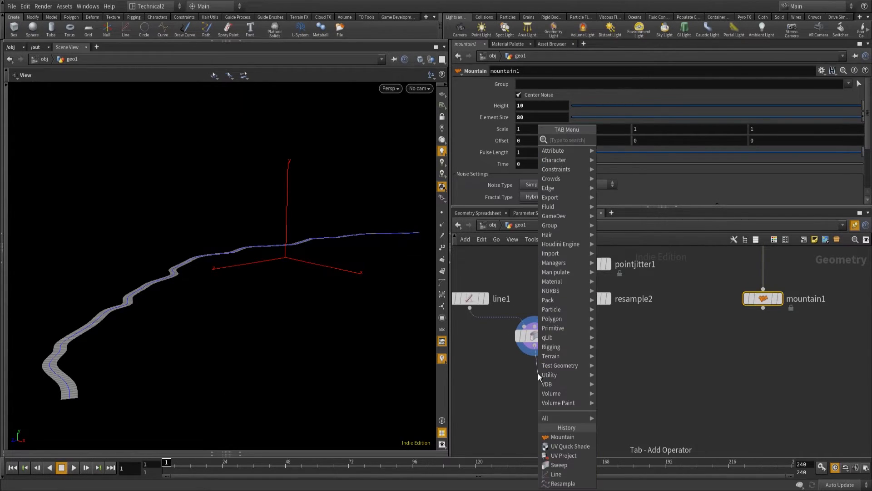
text(subdi)
key(Return)
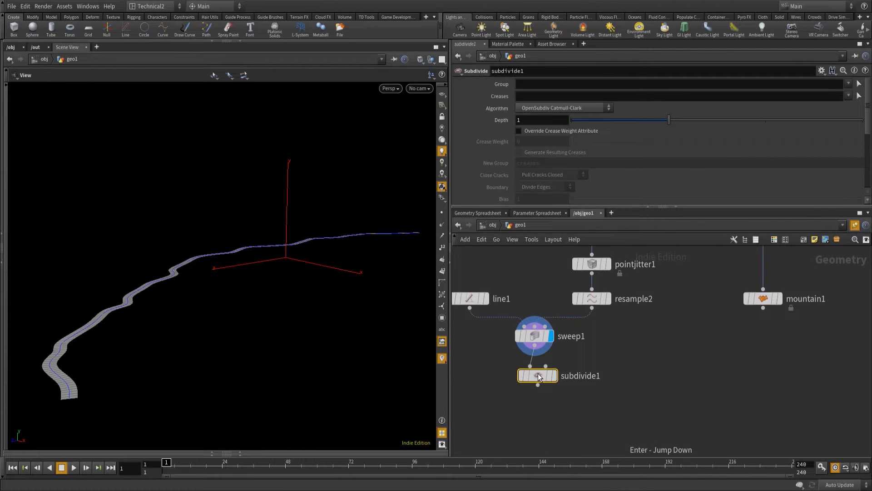
drag(538, 376, 534, 373)
right_drag(107, 411, 193, 358)
middle_drag(161, 365, 203, 355)
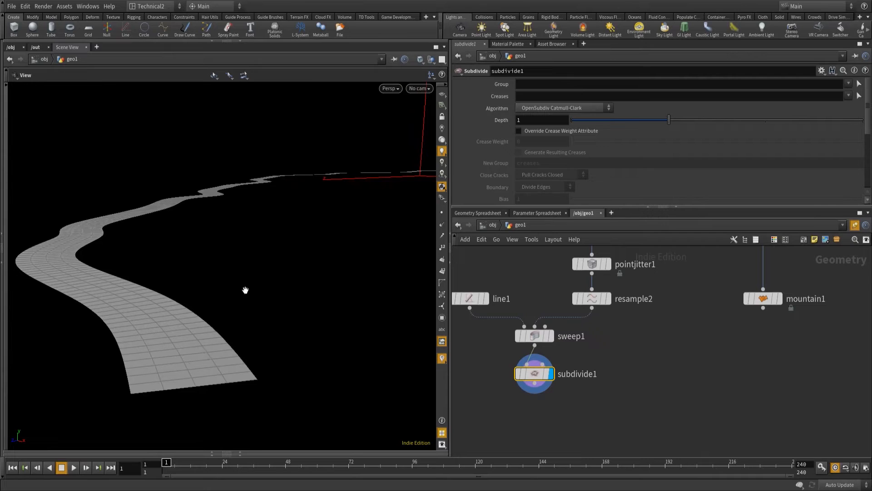
Set the Subdivide node's depth to 2.
drag(541, 121, 393, 121)
text(2)
key(Return)
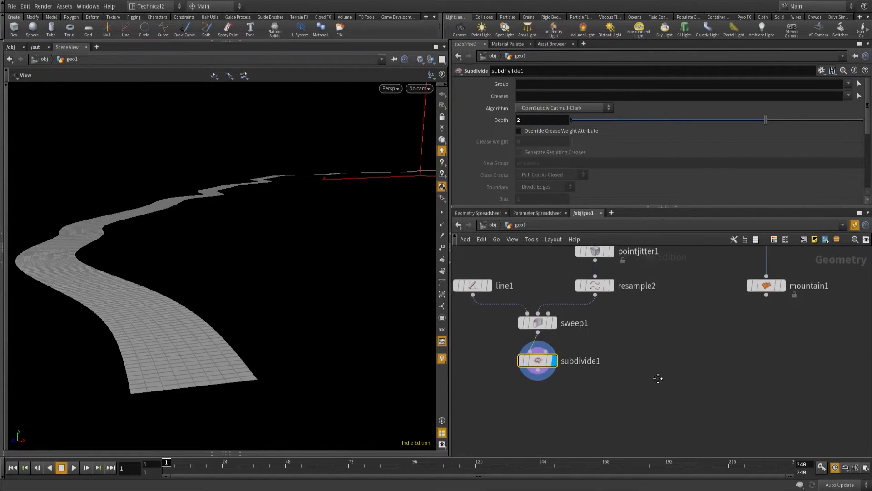
Add a Transform node wired beneath the Subdivide node, display it and set its Y translation to -5.
key(Tab)
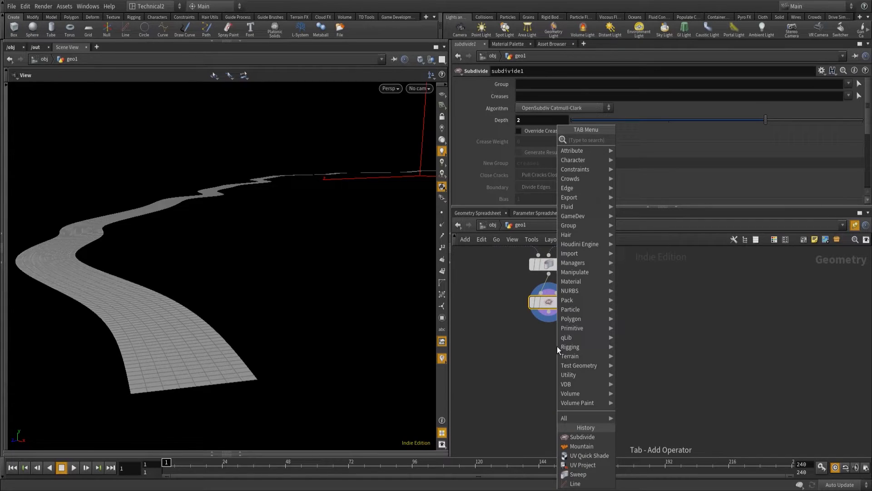
text(tran)
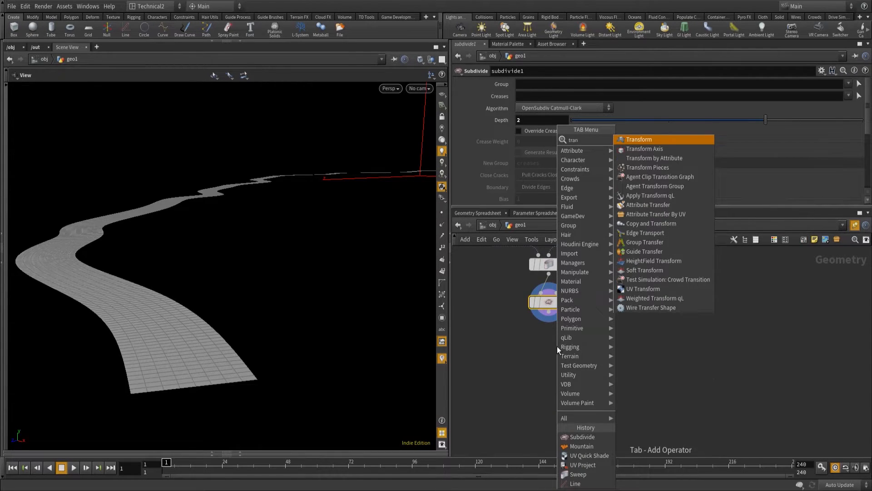
key(Return)
click(557, 347)
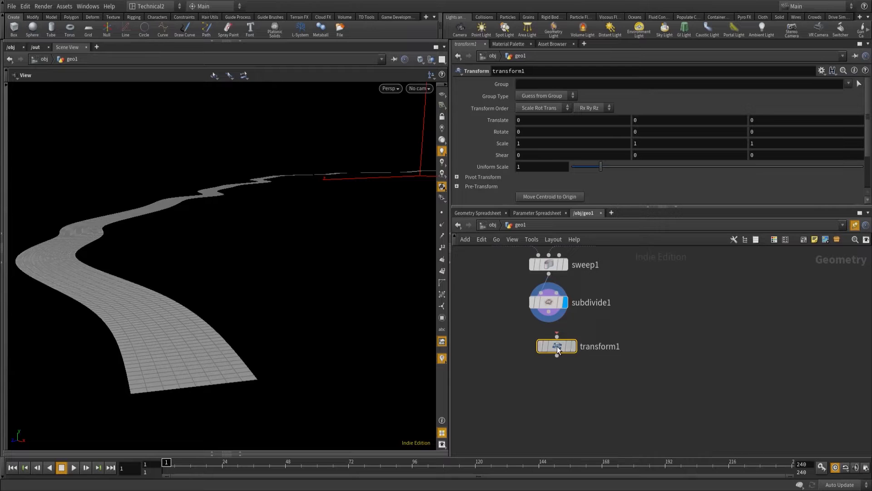
drag(549, 312, 550, 336)
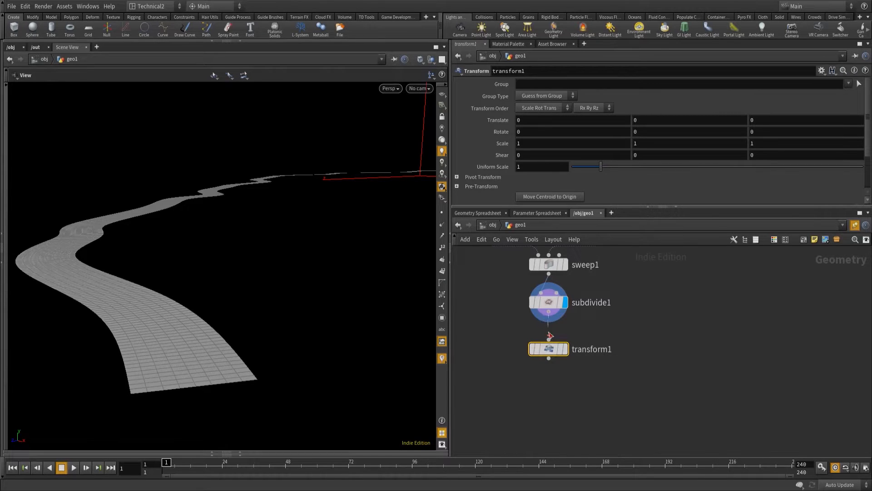
click(565, 349)
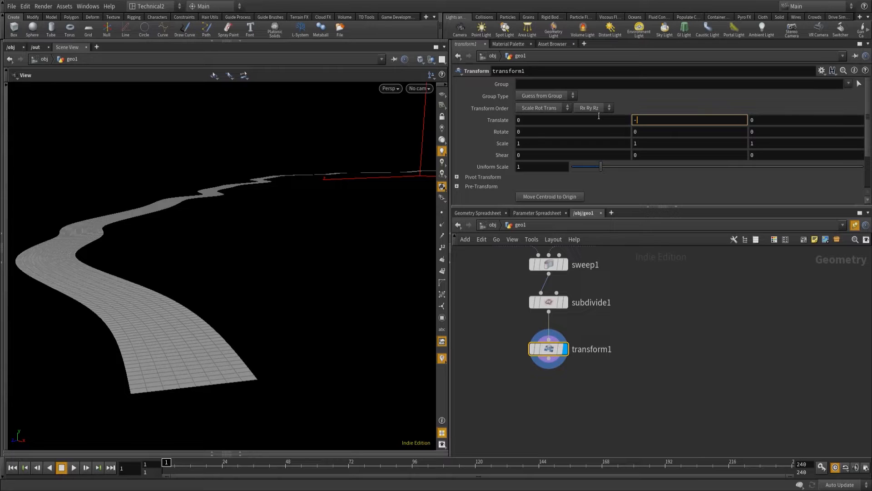
key(Return)
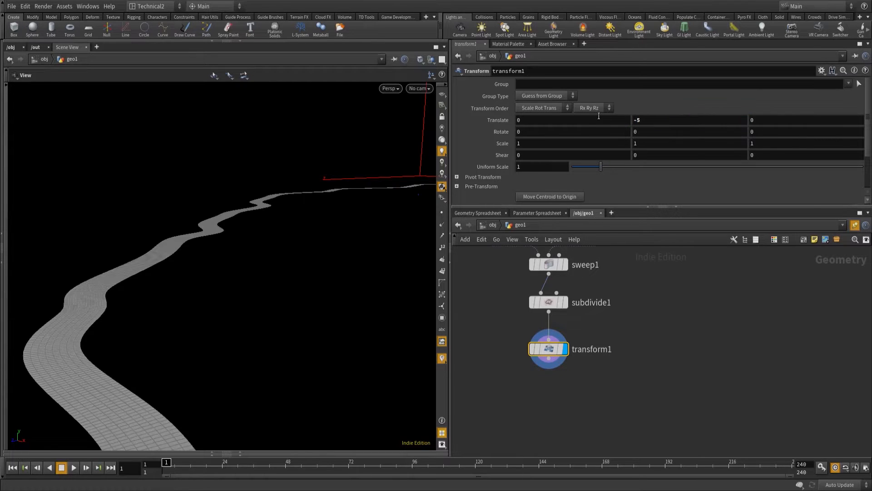
Append a PolyExtrude node to the Transform node's output.
click(549, 359)
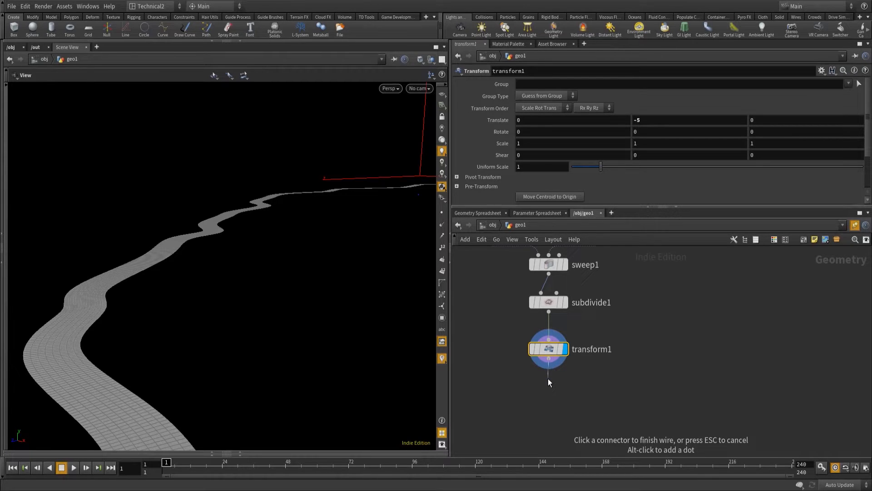
key(Tab)
text(poly)
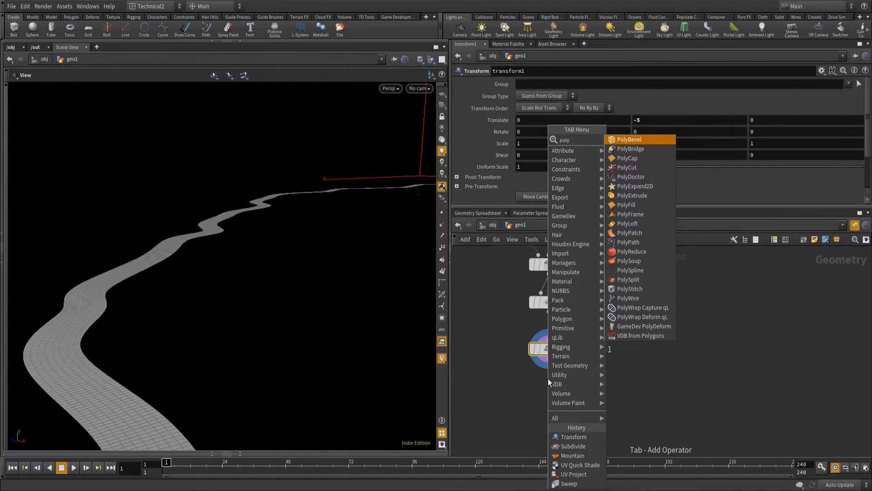
text(ext)
key(Return)
click(548, 380)
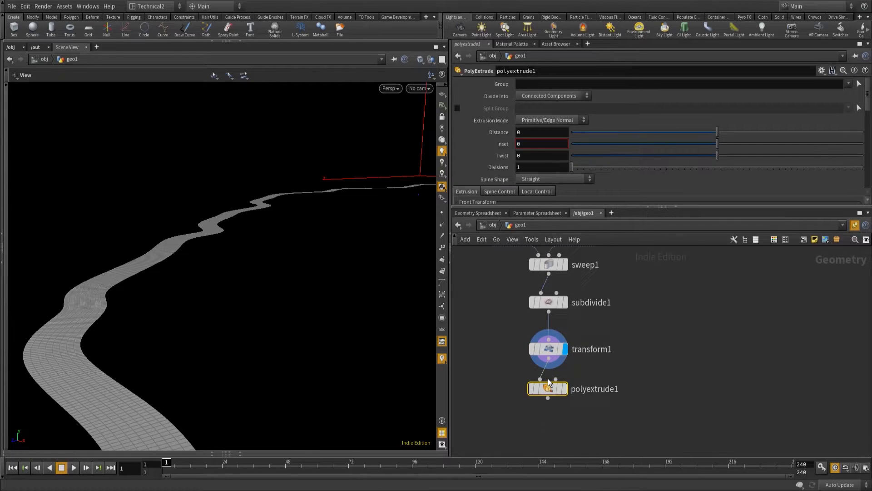
Copy the Transform node's Y translation and paste it as a relative reference into the PolyExtrude node's Distance.
click(548, 348)
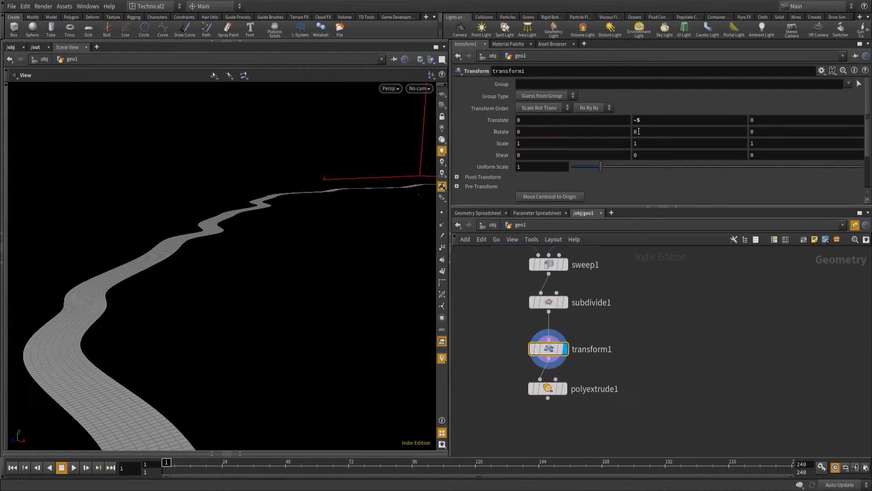
right_click(644, 120)
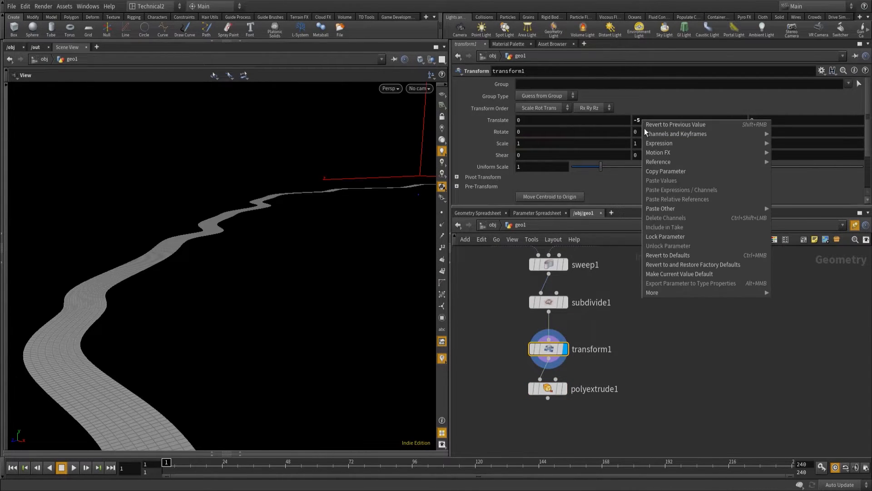
click(663, 171)
click(547, 388)
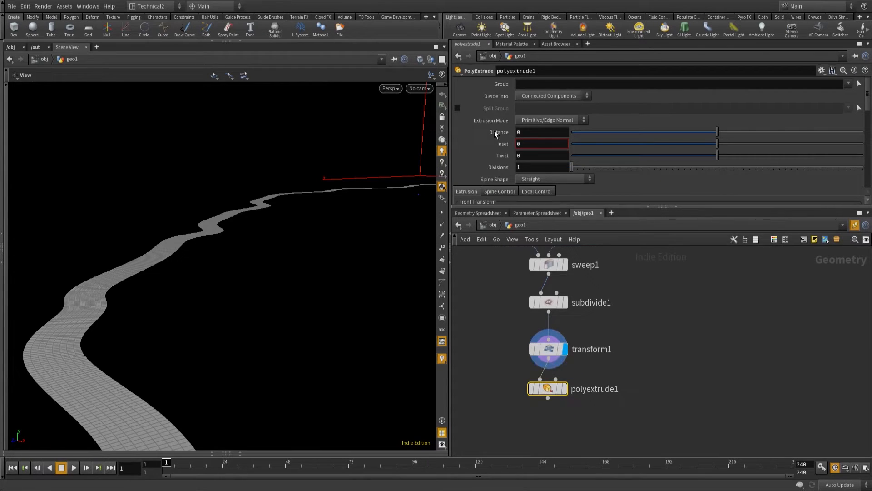
right_click(498, 133)
click(546, 215)
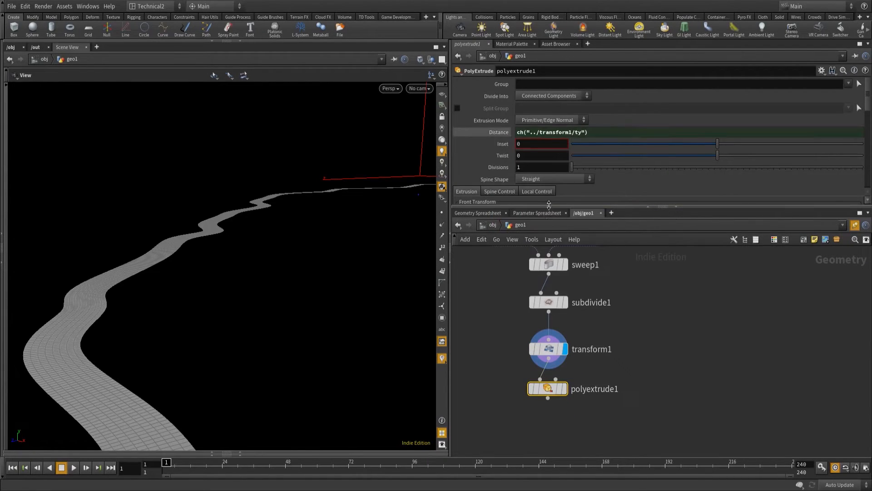
Negate the PolyExtrude Distance expression so it reads -ch("../transform1/ty").
click(496, 133)
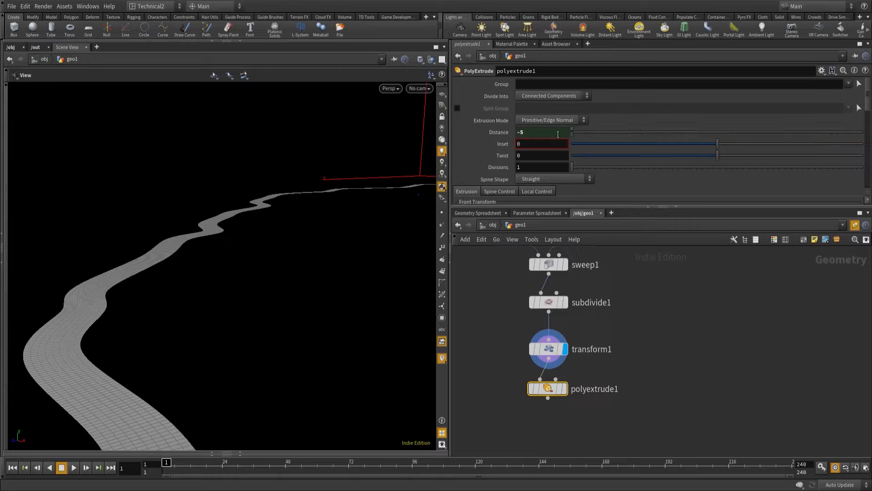
click(512, 134)
click(516, 132)
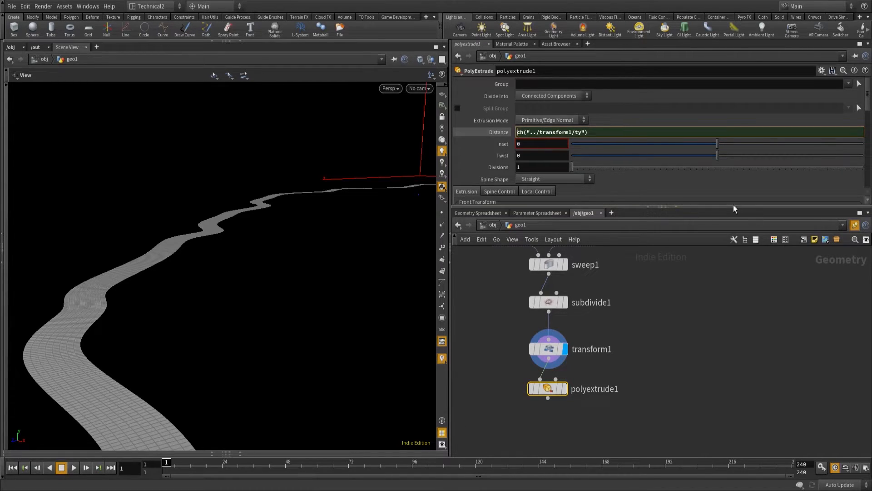
text(-)
key(Return)
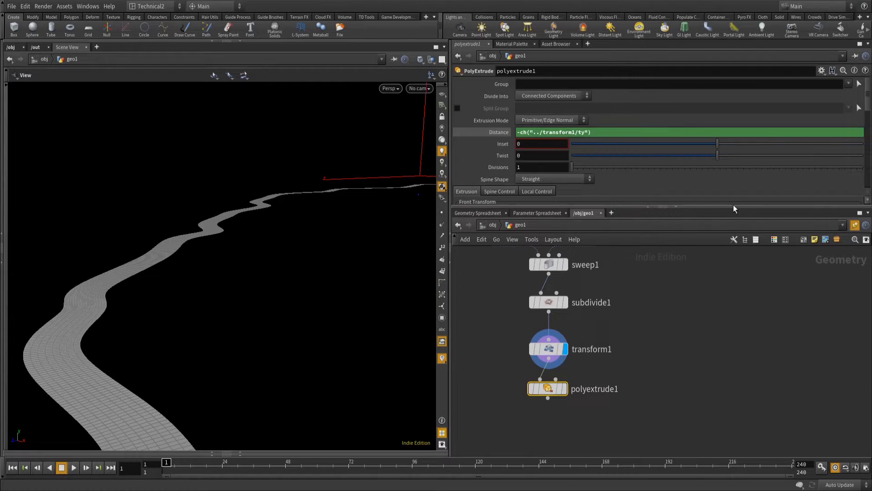
click(498, 133)
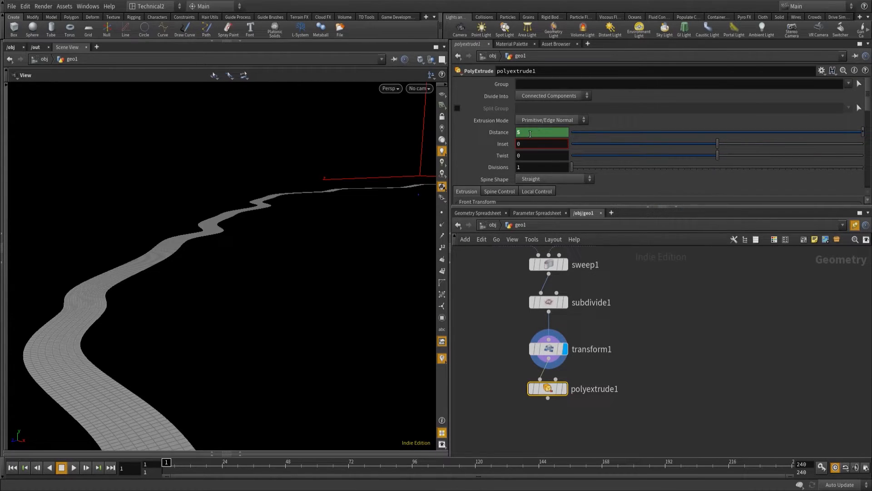
Display the PolyExtrude result and double its Distance expression to -ch("../transform1/ty")*2.
click(564, 389)
drag(128, 335, 267, 210)
drag(292, 248, 320, 235)
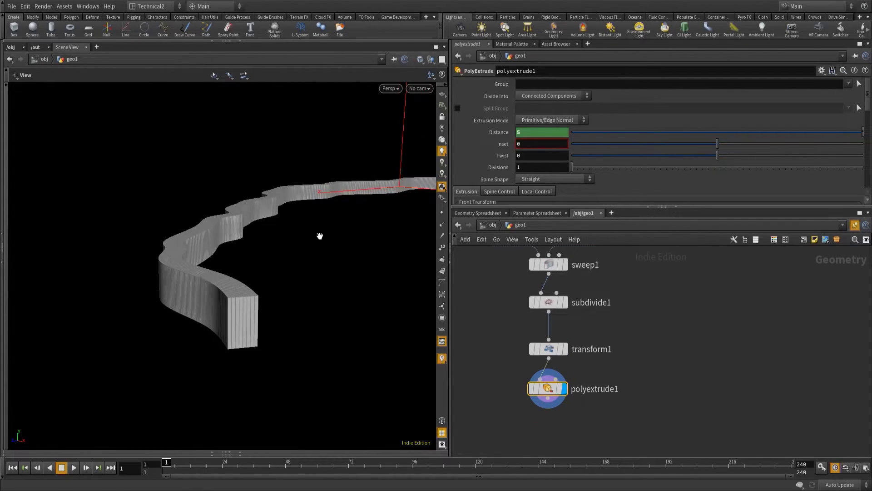
click(507, 134)
click(617, 133)
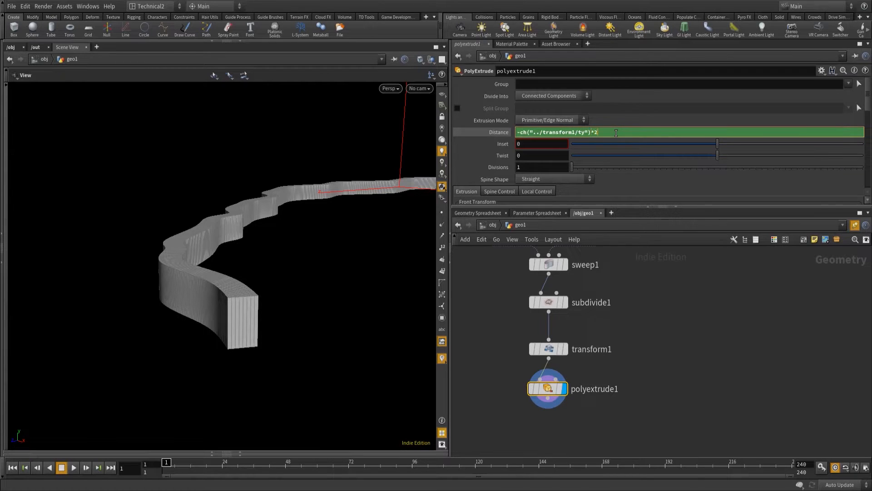
key(Return)
click(505, 134)
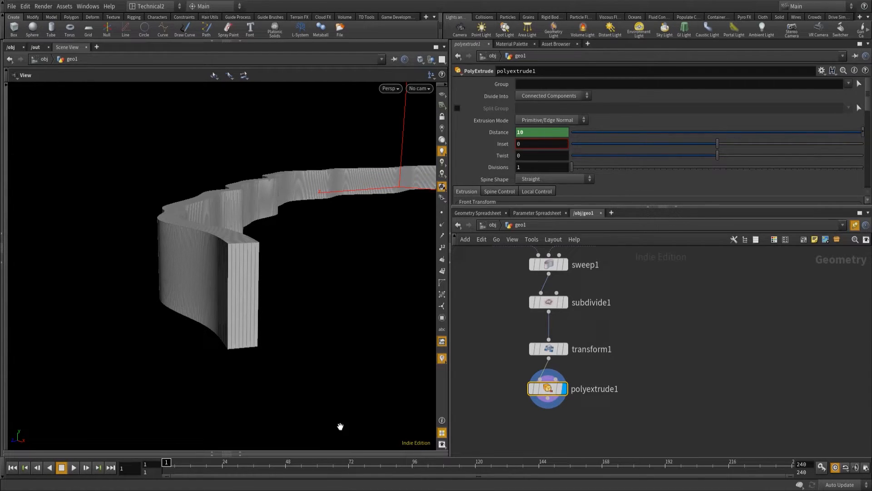
Template the Mountain node to compare the terrain with the extruded path, and switch the template off again.
key(h)
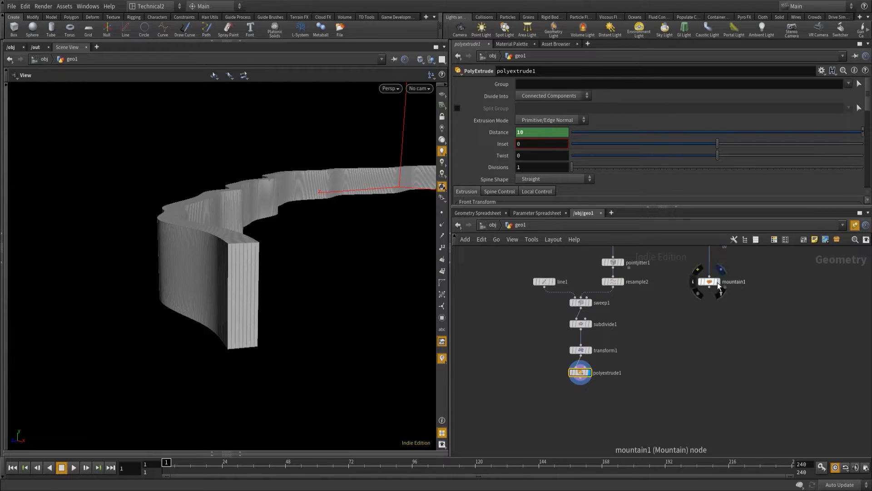
click(718, 284)
drag(350, 263, 225, 290)
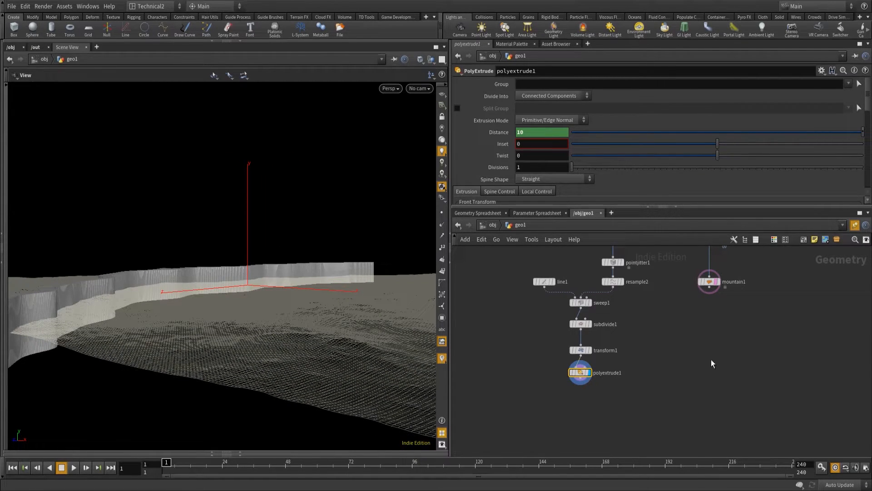
middle_drag(712, 364, 697, 346)
click(704, 268)
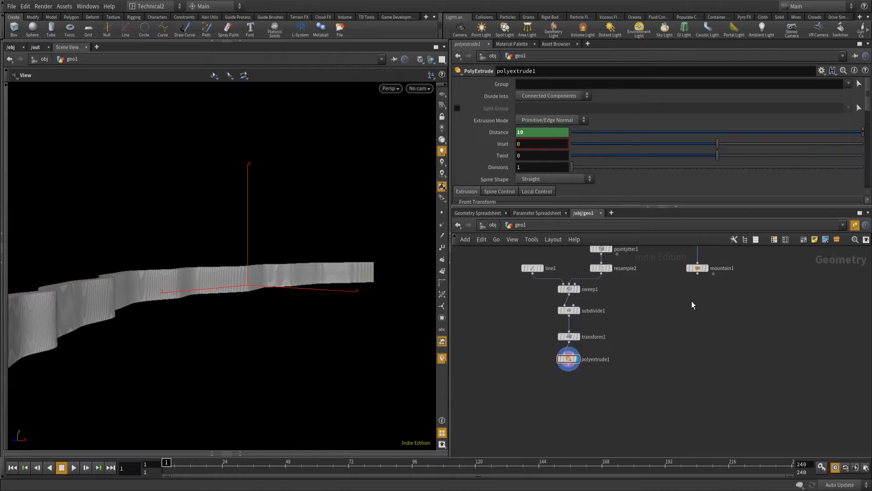
Add a Boolean node beneath the PolyExtrude node and wire the Mountain output into its first input.
key(Tab)
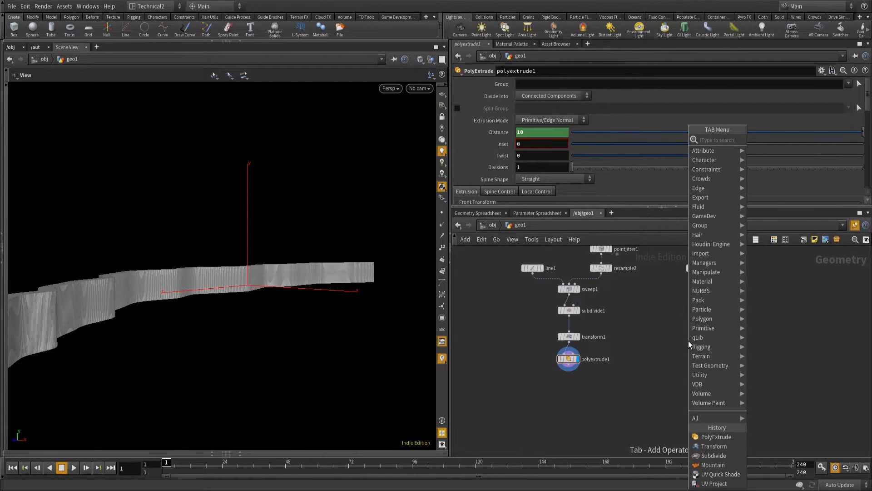
text(boolean)
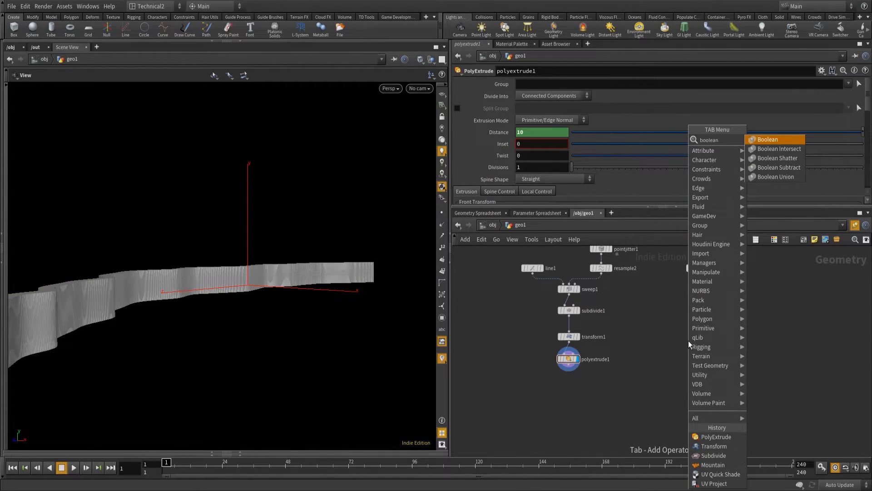
key(Return)
drag(689, 341, 714, 273)
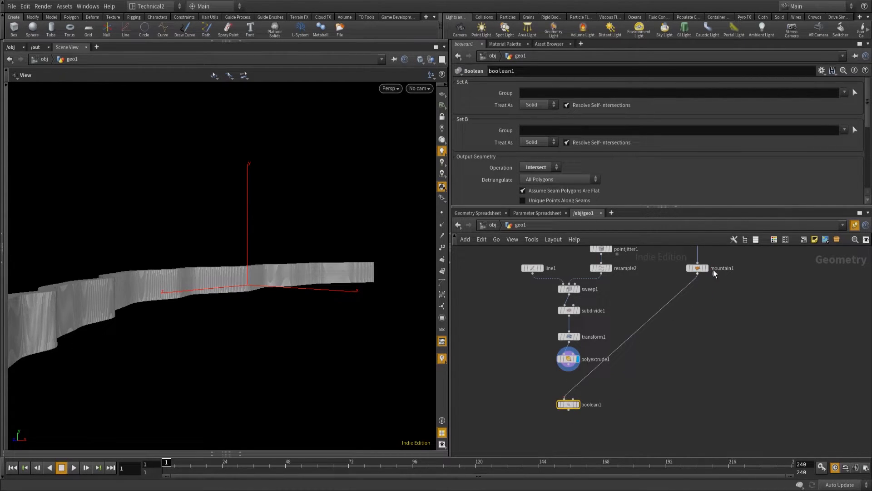
Wire the PolyExtrude output into the Boolean's second input, display the result, and treat Set A as Surface.
drag(573, 398, 573, 399)
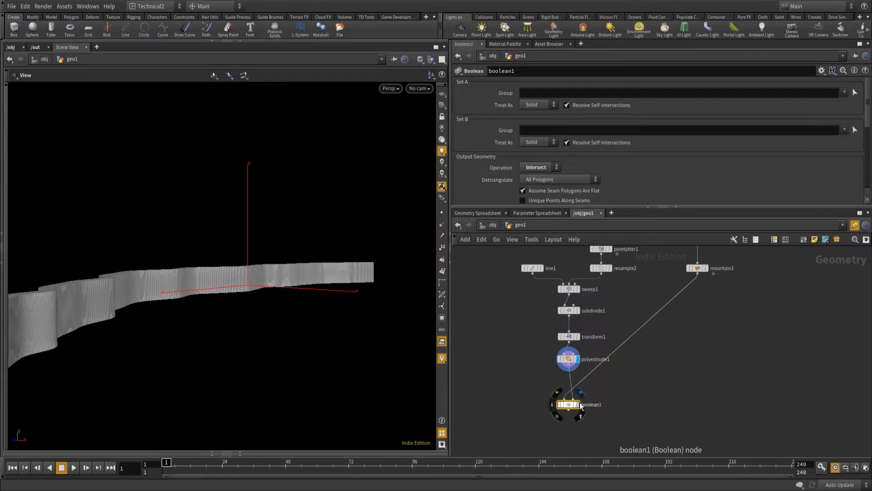
key(space+f)
drag(141, 266, 170, 327)
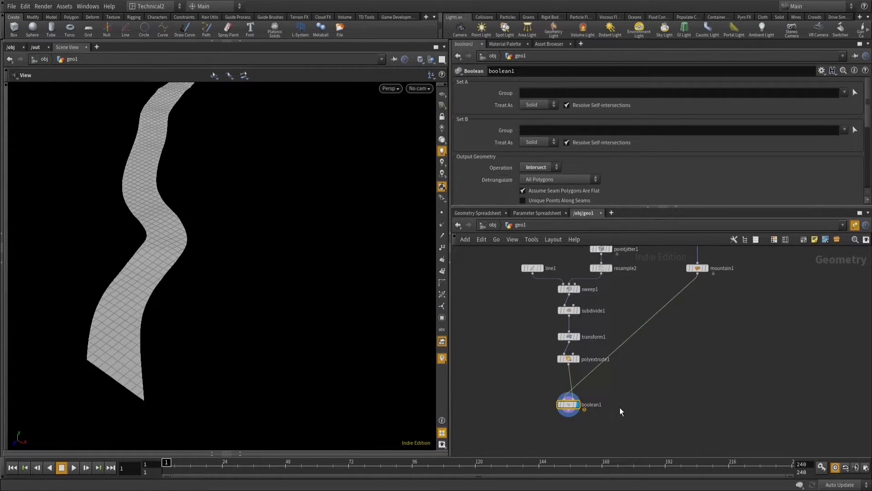
click(543, 105)
click(543, 116)
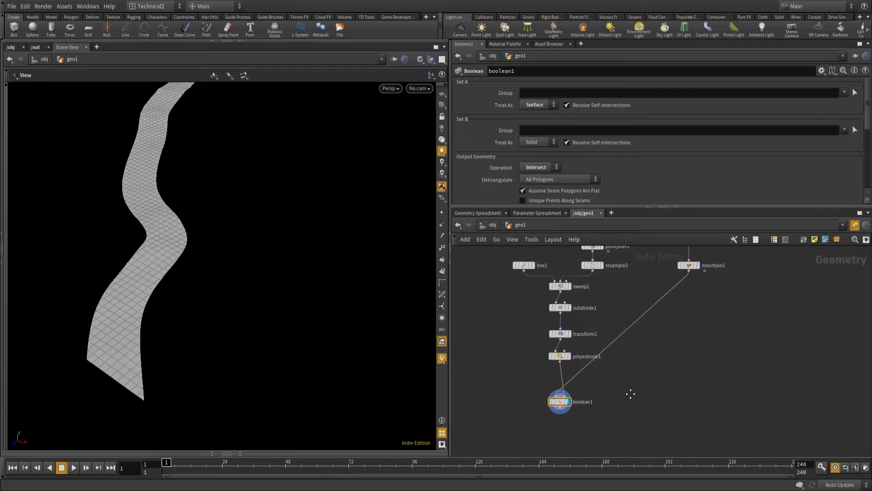
Duplicate the Boolean node with its inputs, display the copy, and set its Operation to Subtract.
middle_drag(602, 412, 585, 384)
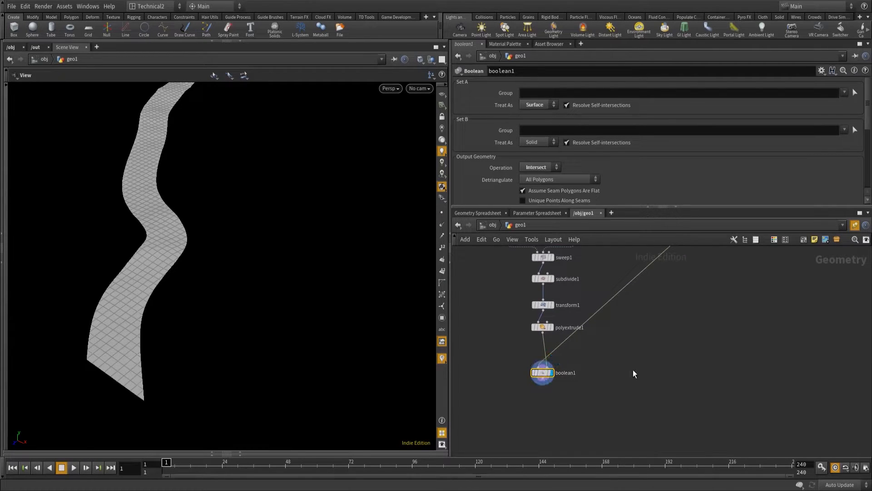
key(ctrl+c)
key(ctrl+v)
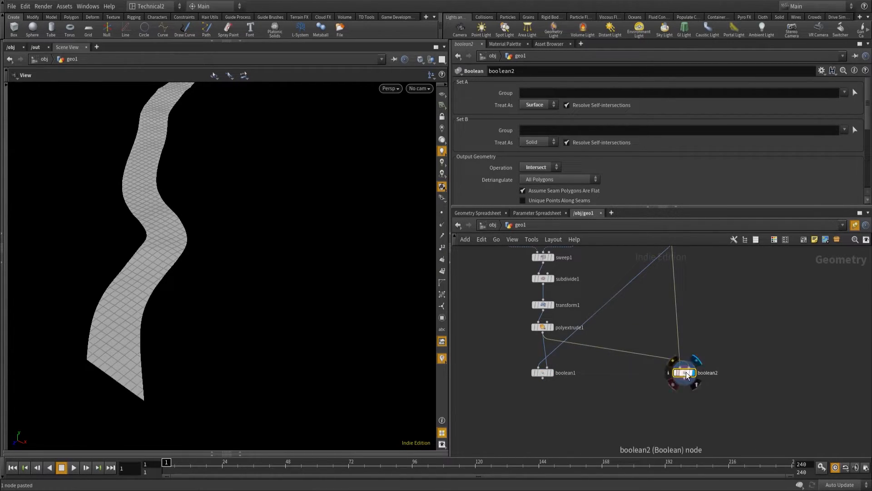
click(689, 375)
click(538, 167)
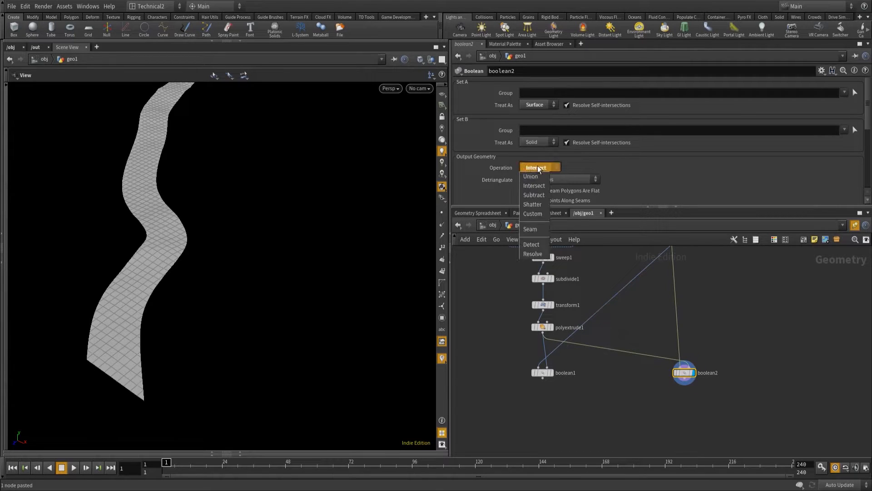
click(535, 196)
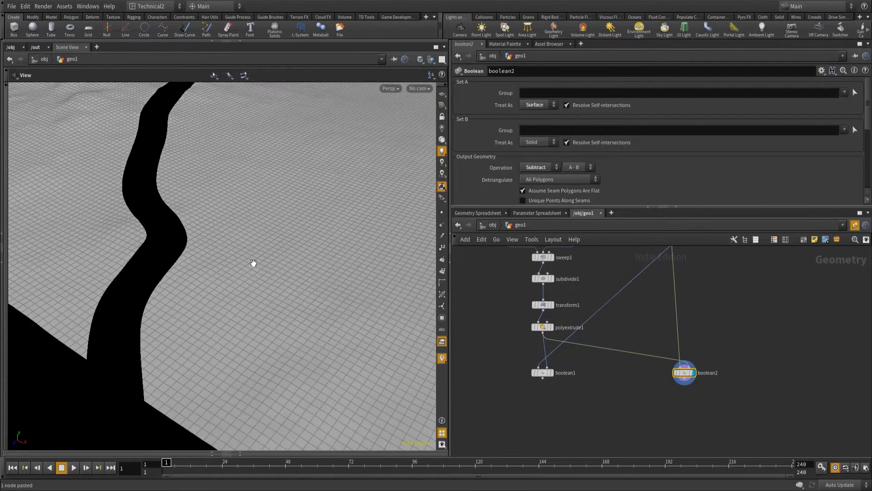
Inspect the terrain with the path cut out, show its points, and compare it with the intersected path piece.
drag(208, 304, 398, 165)
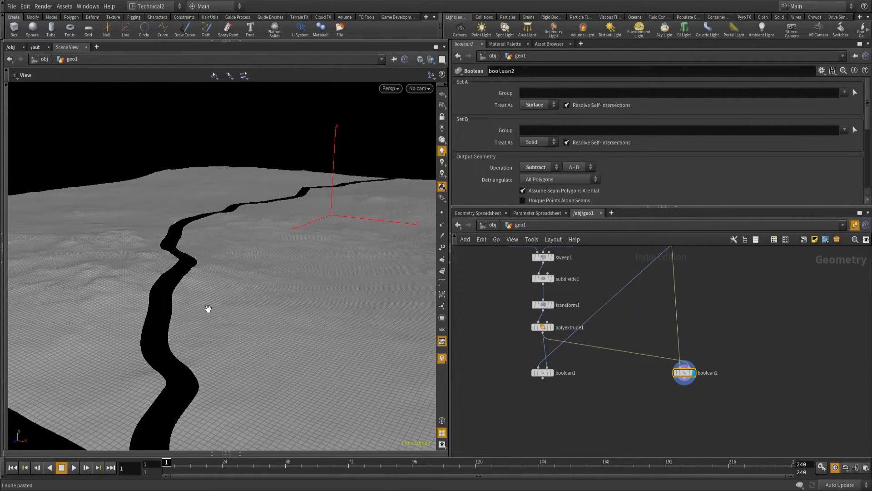
drag(209, 306, 216, 334)
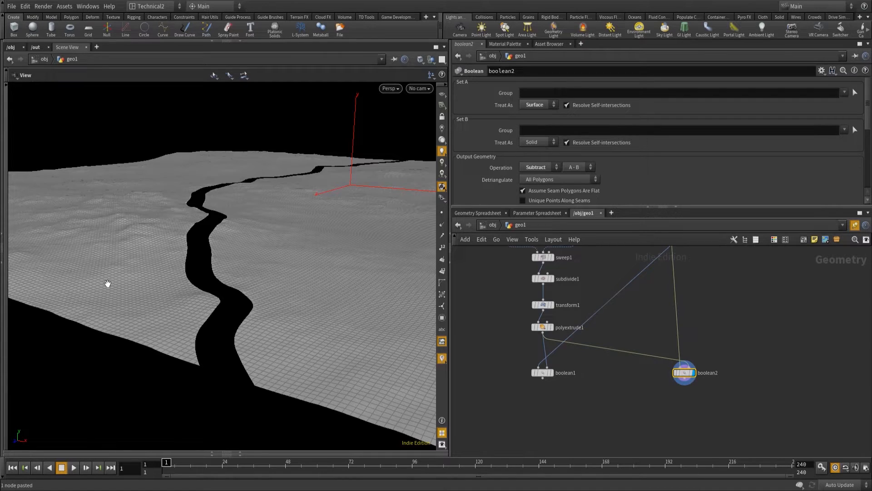
mouse_move(242, 364)
right_down()
mouse_move(276, 349)
mouse_move(251, 356)
right_up()
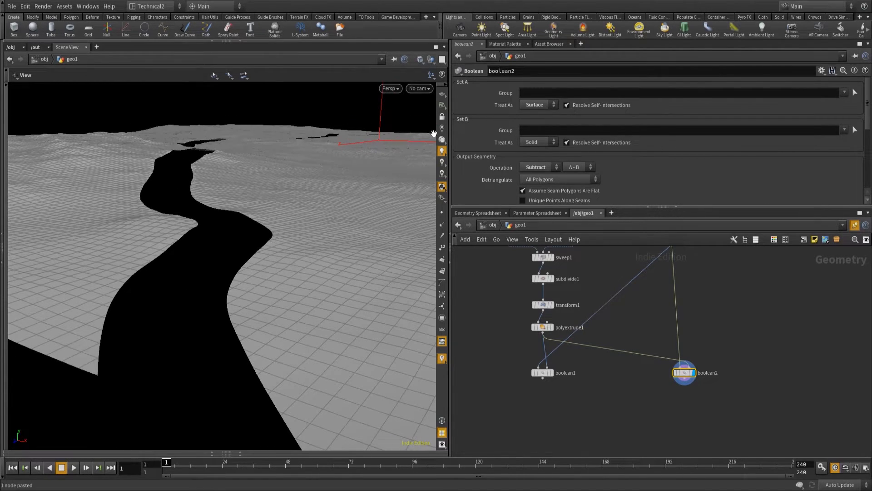
click(443, 215)
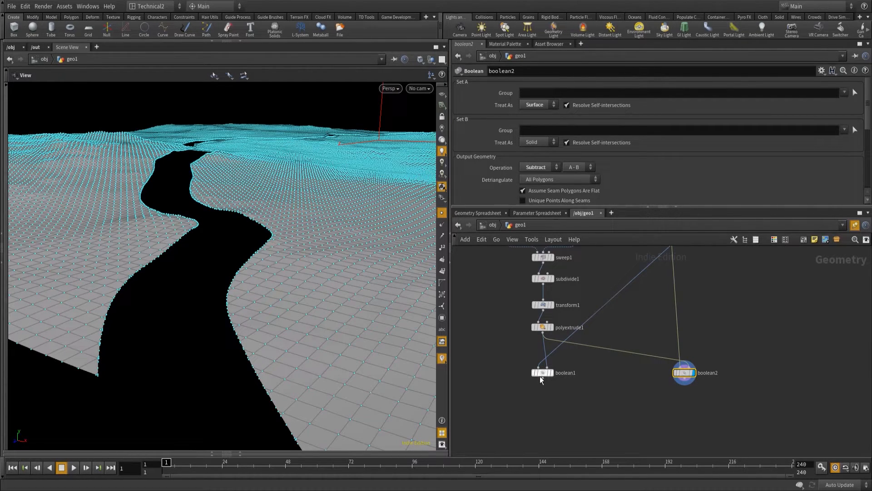
click(554, 378)
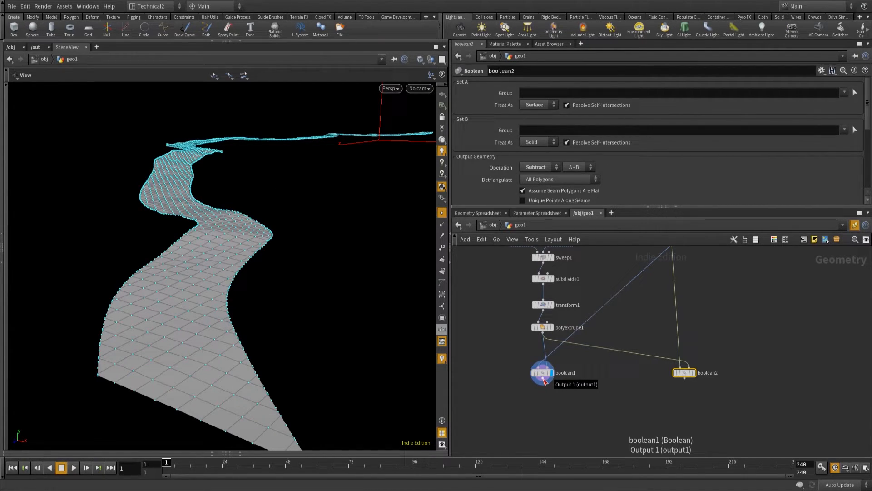
Add a Subdivide node beneath the intersect Boolean, align it in the network, and display its result.
click(543, 380)
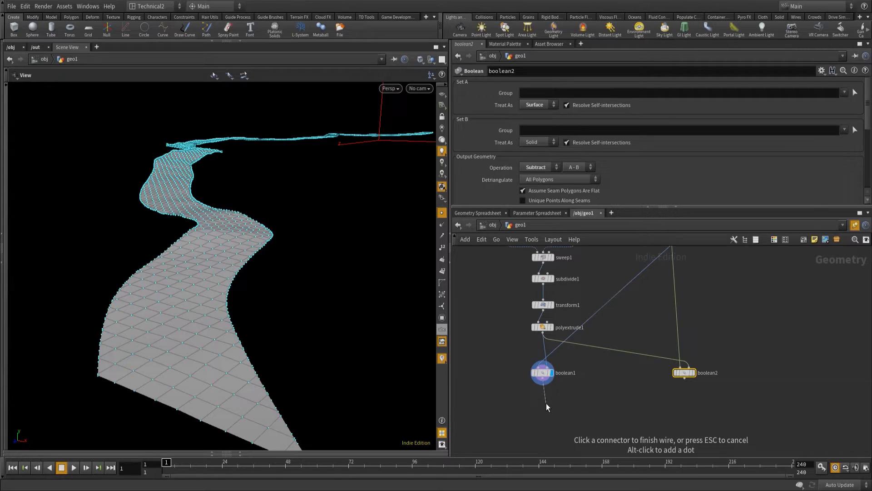
key(Tab)
text(subd)
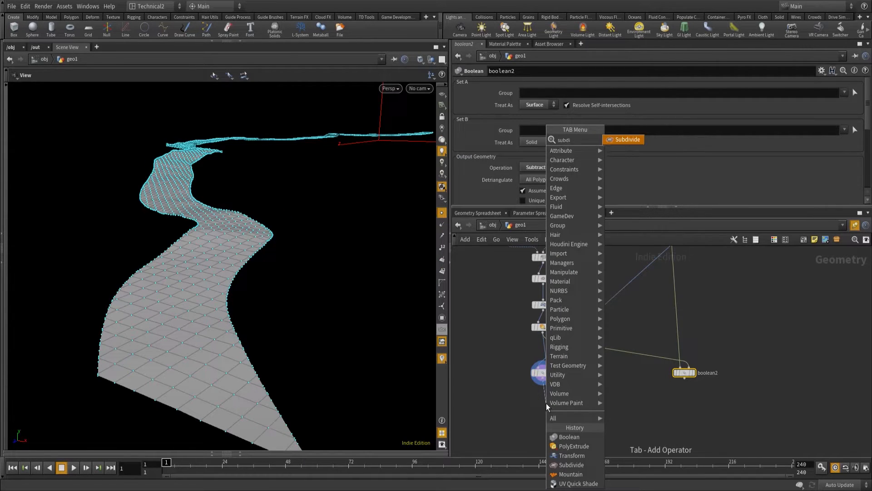
key(Return)
key(Return)
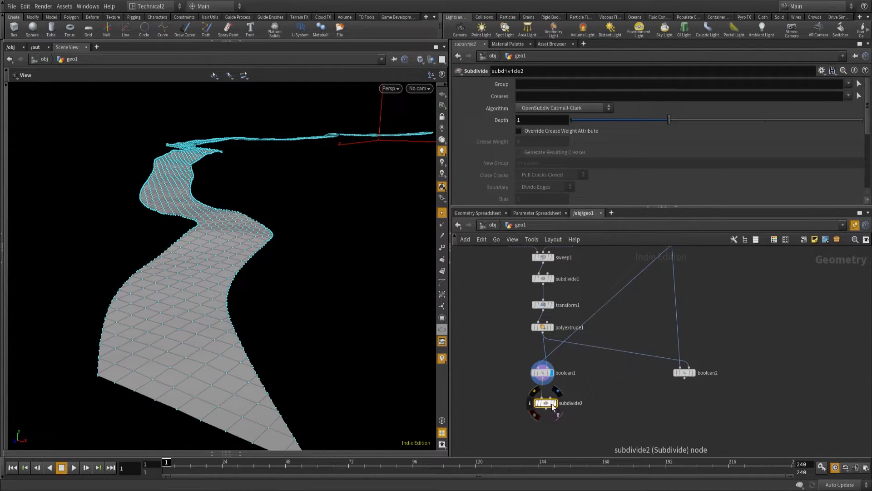
drag(547, 405, 542, 397)
click(552, 394)
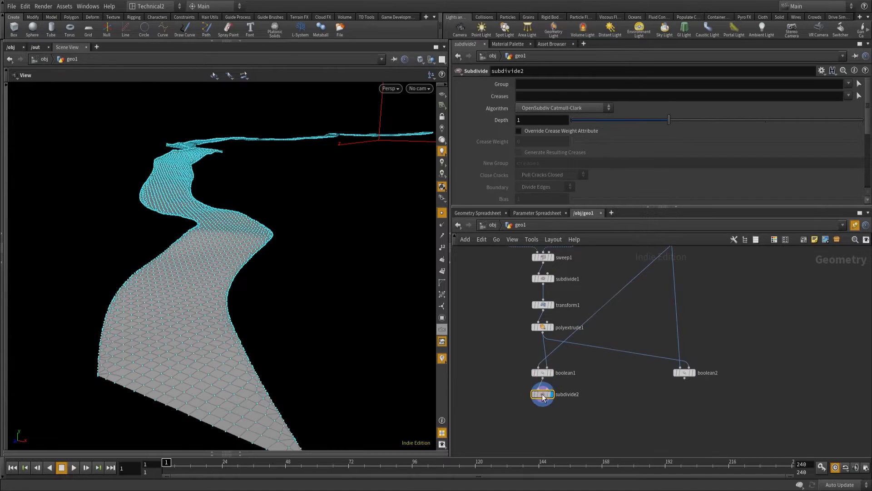
Set the new Subdivide node's Depth to 2 and hide the point display in the viewport.
click(529, 120)
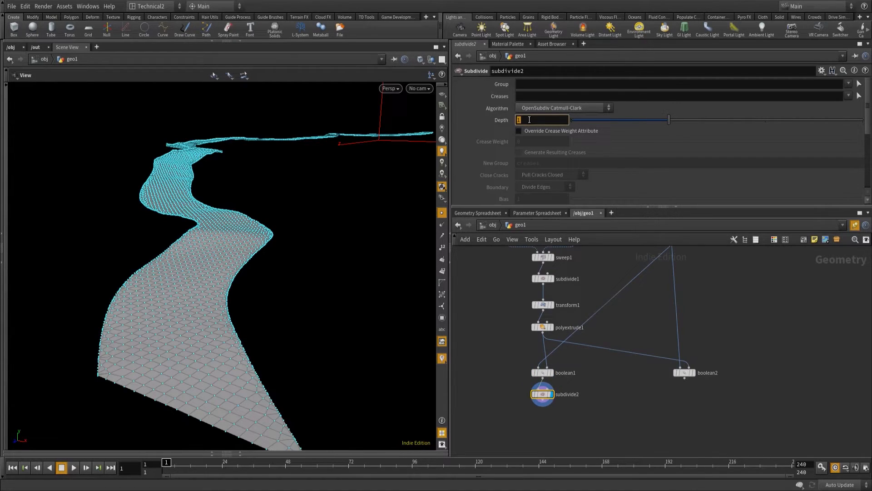
text(2)
key(Return)
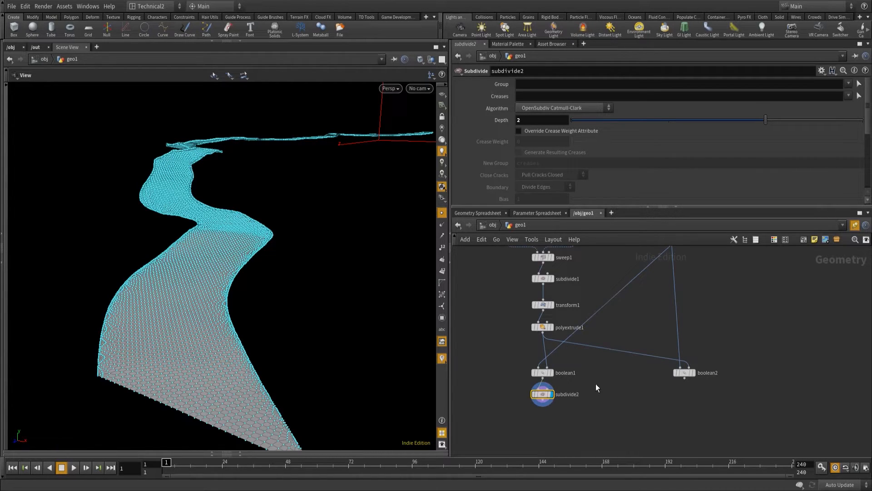
click(442, 213)
key(Tab)
key(Escape)
middle_drag(506, 397, 493, 311)
click(529, 320)
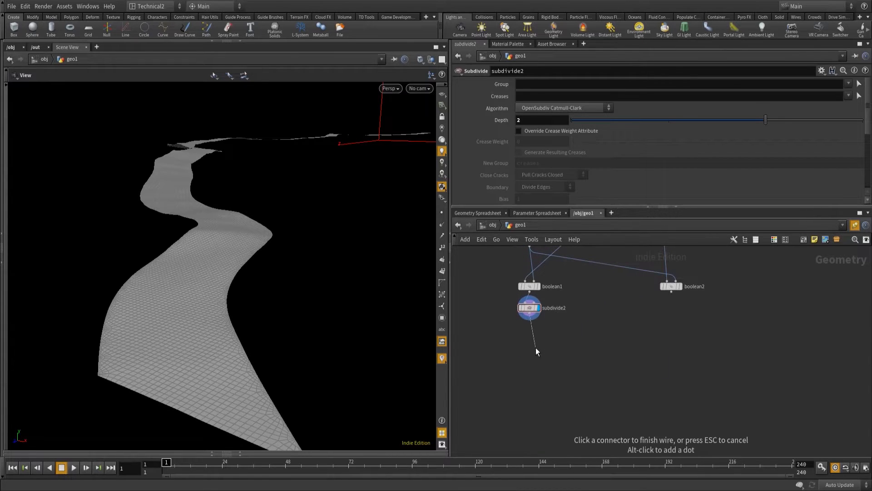
key(Tab)
text(gr)
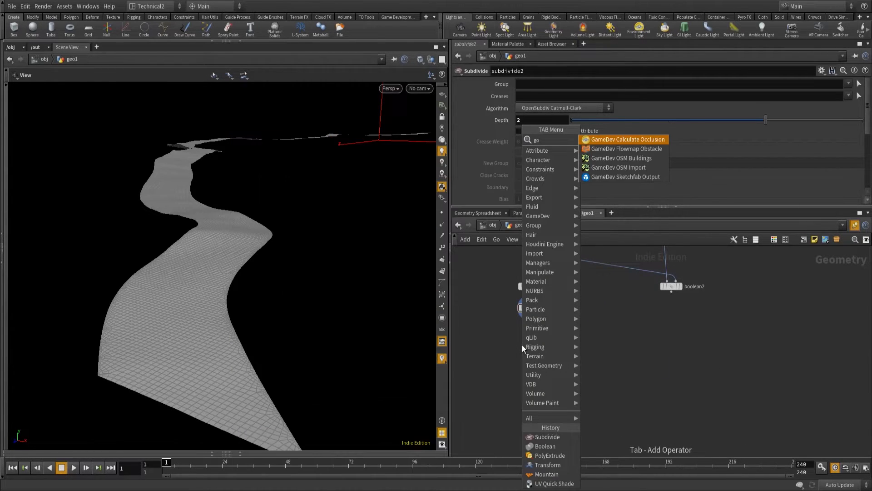
key(Return)
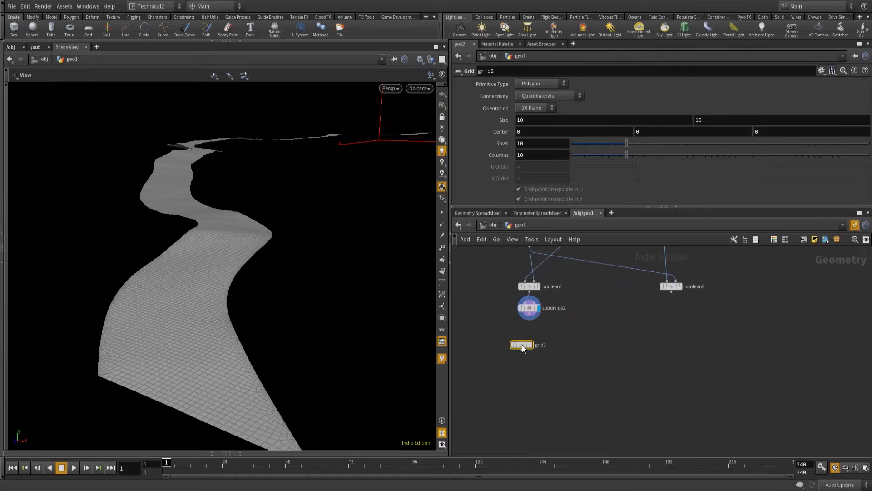
key(Delete)
Add a Group Create node beneath the path's Subdivide node, connect it, and display its result.
key(Tab)
text(gri)
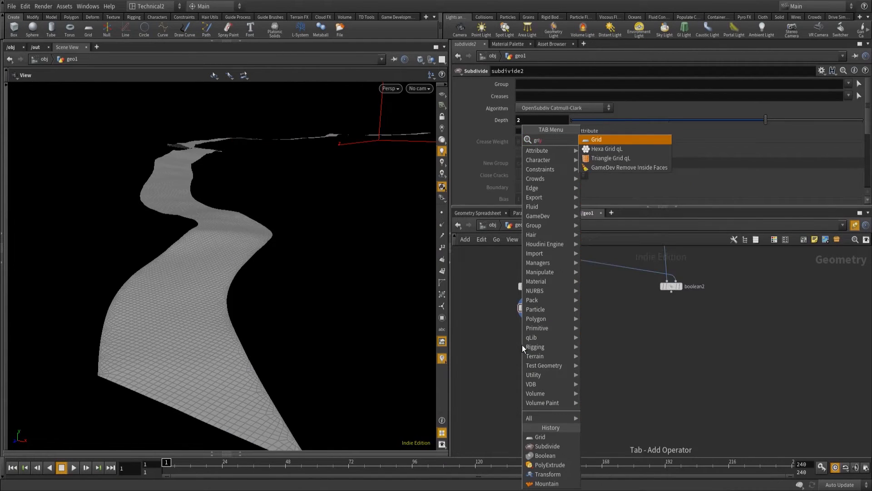
key(BackSpace)
key(BackSpace)
text(rou)
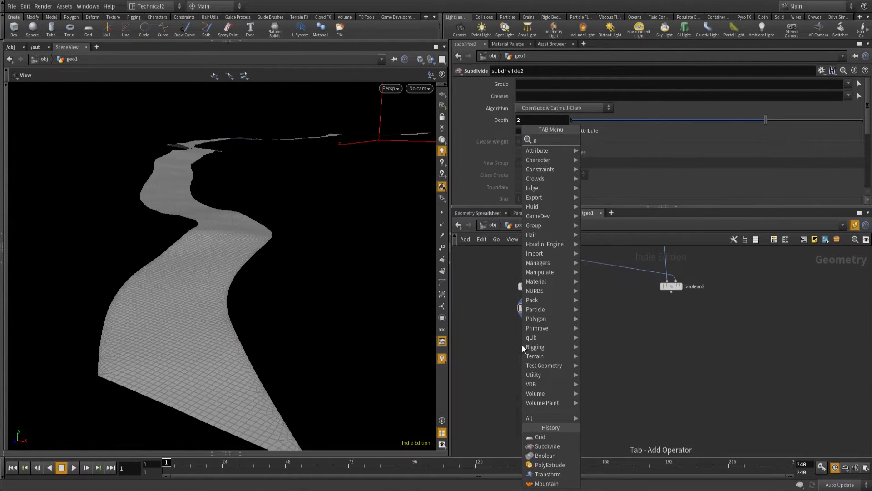
key(Return)
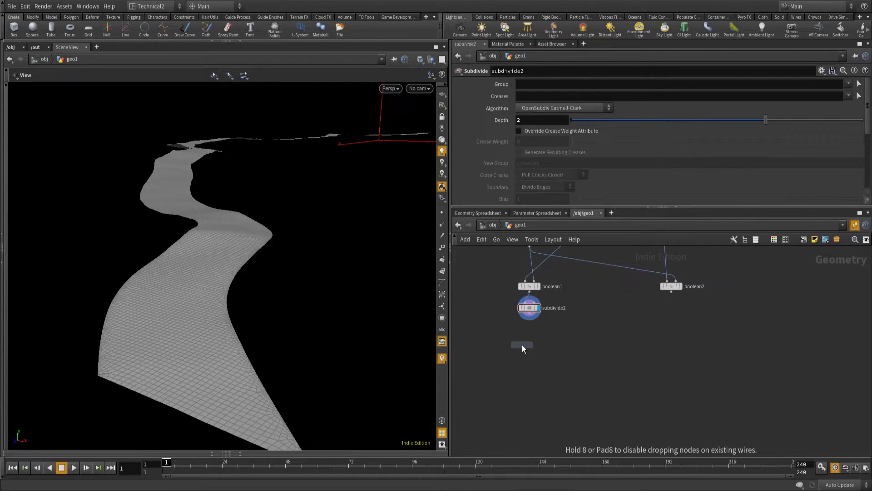
click(522, 345)
drag(522, 344, 525, 332)
click(539, 337)
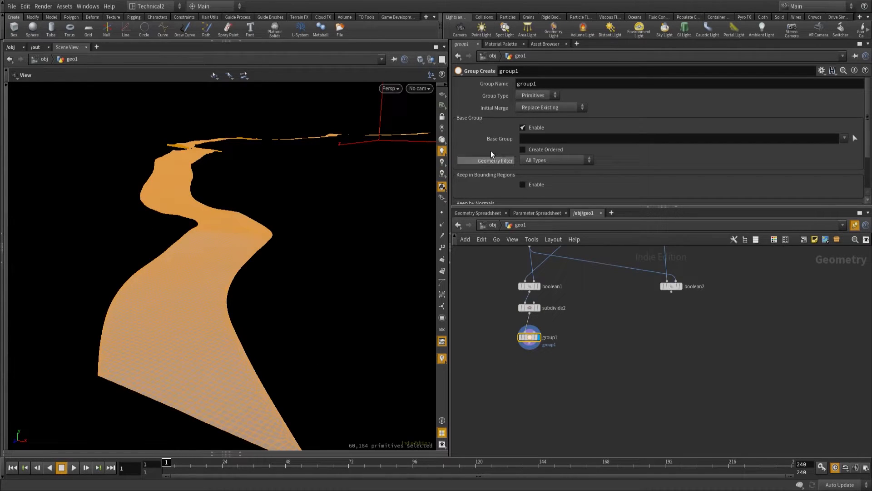
Set the Group Type to Points, disable Base Group, and enable Include by Edges with Unshared Edges.
click(532, 95)
click(528, 114)
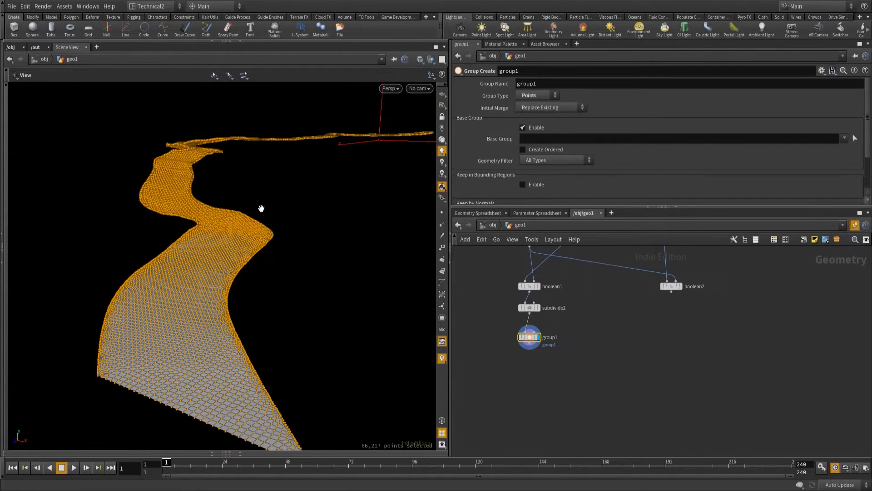
click(523, 128)
drag(869, 146, 869, 184)
click(525, 190)
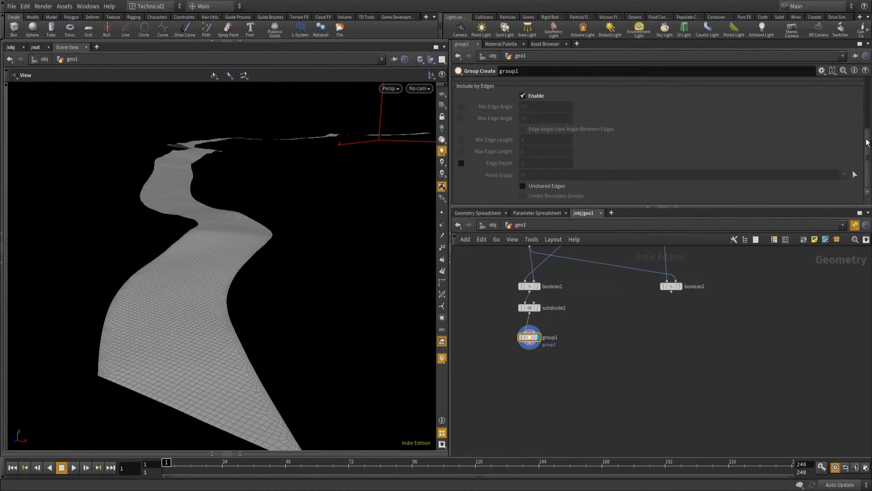
click(523, 186)
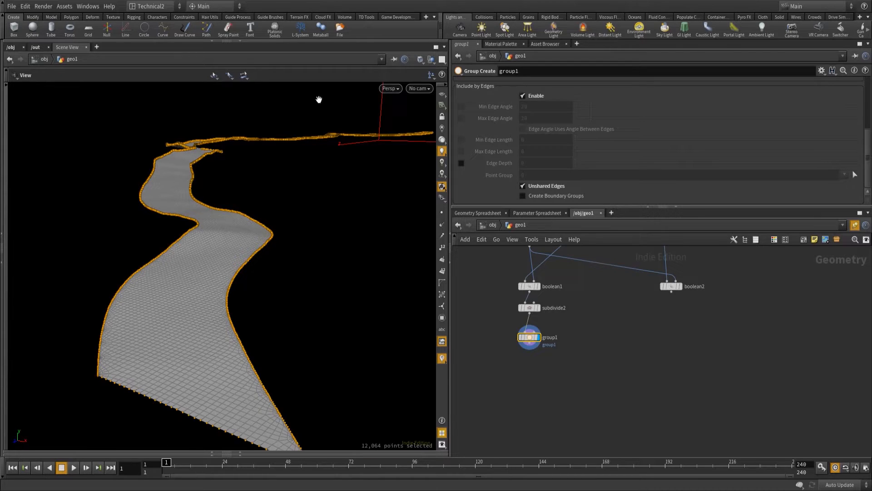
Move the Group node closer beneath the Subdivide node and set its Group Name to edges.
drag(535, 336, 535, 323)
scroll(552, 97, up, 5)
double_click(527, 83)
text(edge)
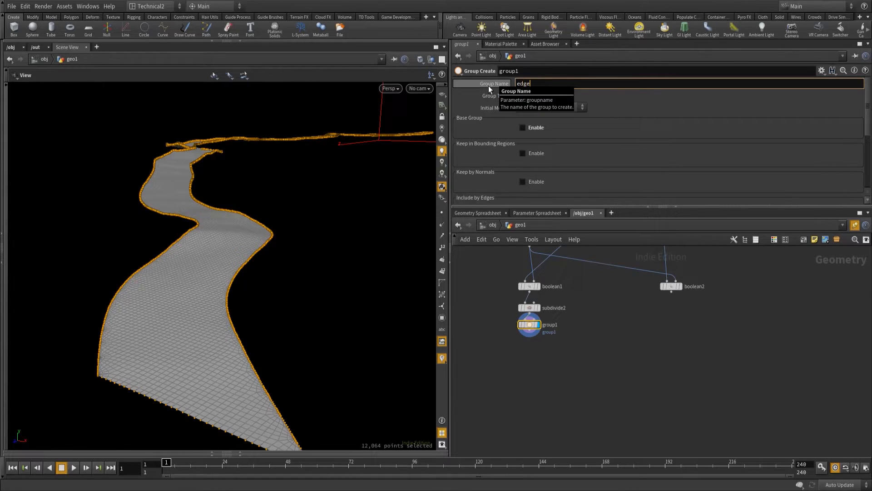
text(s)
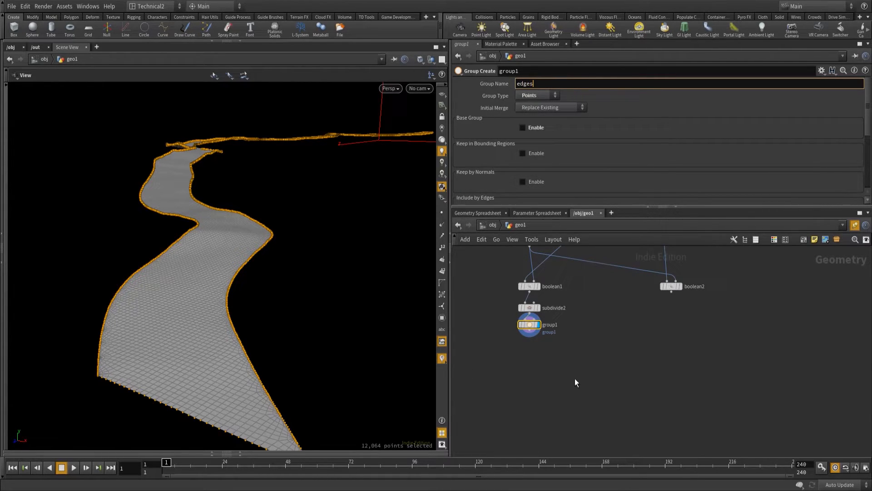
key(Return)
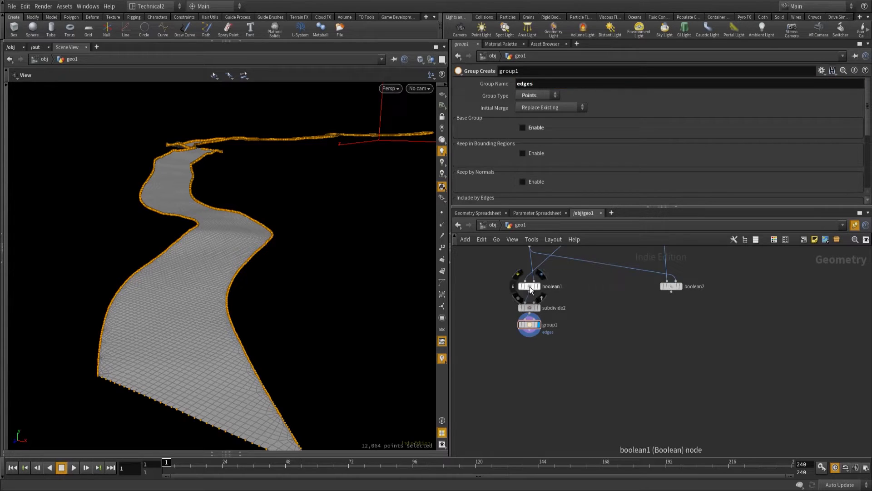
Space out the nodes below the intersect Boolean and add a Color node beneath the Group node.
click(529, 287)
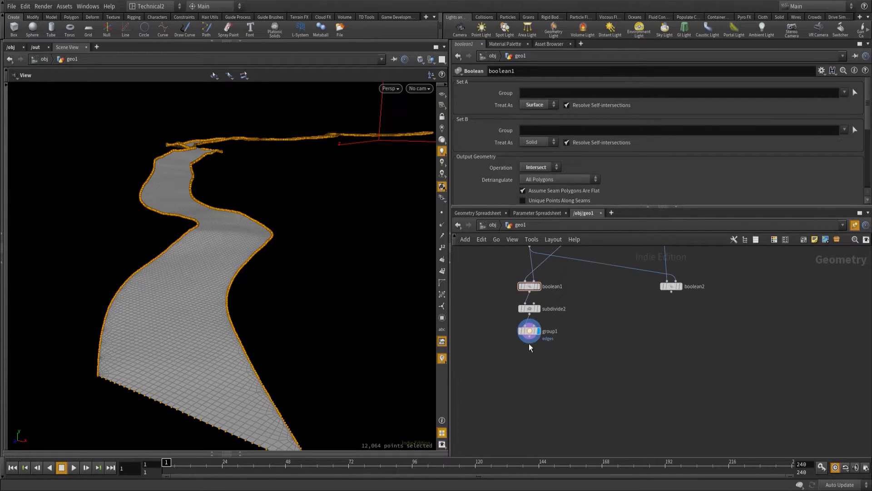
click(530, 340)
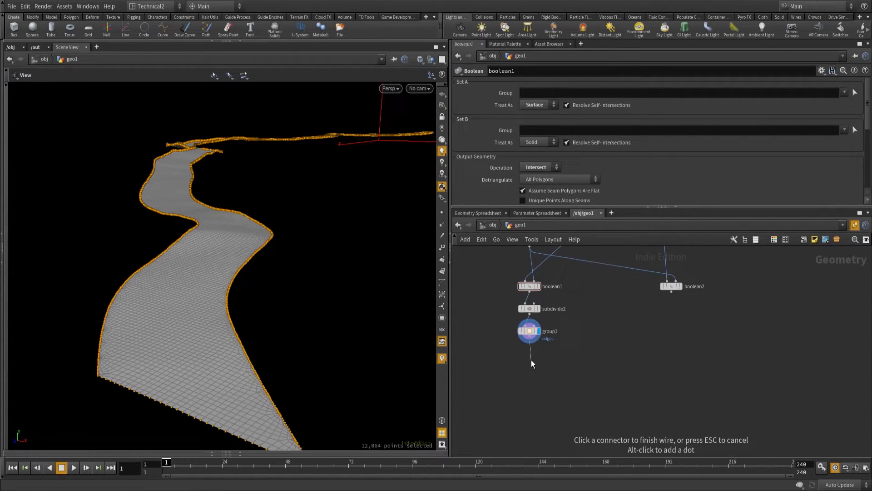
key(Tab)
text(col)
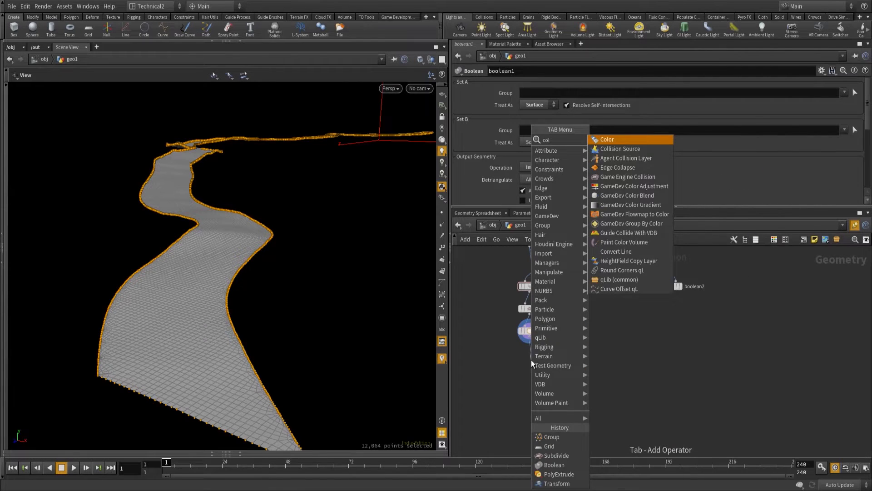
key(Return)
click(530, 353)
click(529, 358)
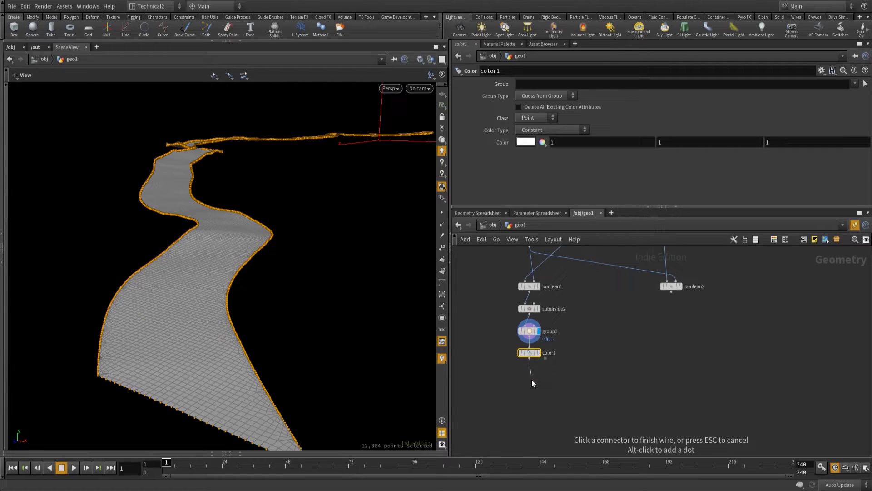
Add a second Color node connected beneath the first Color node and display its result.
key(Tab)
text(col)
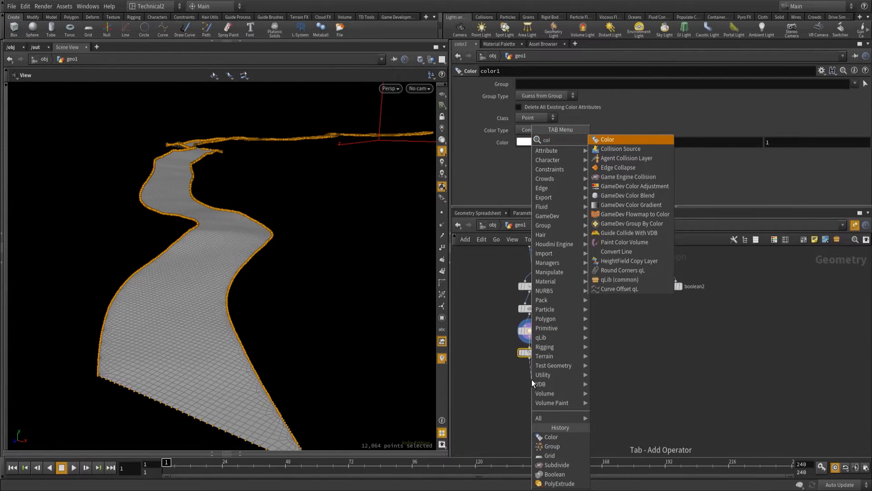
key(Return)
click(531, 378)
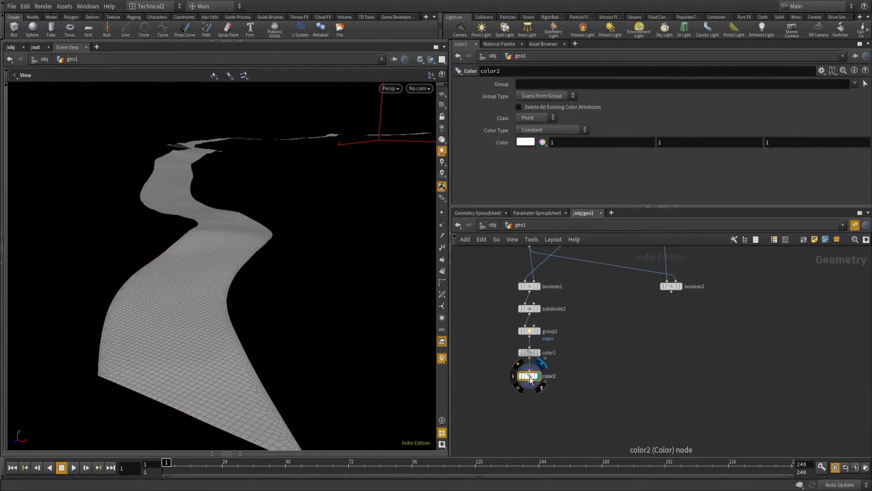
Set the second Color node's color to black (0, 0, 0) and restrict it to the edges group.
click(528, 142)
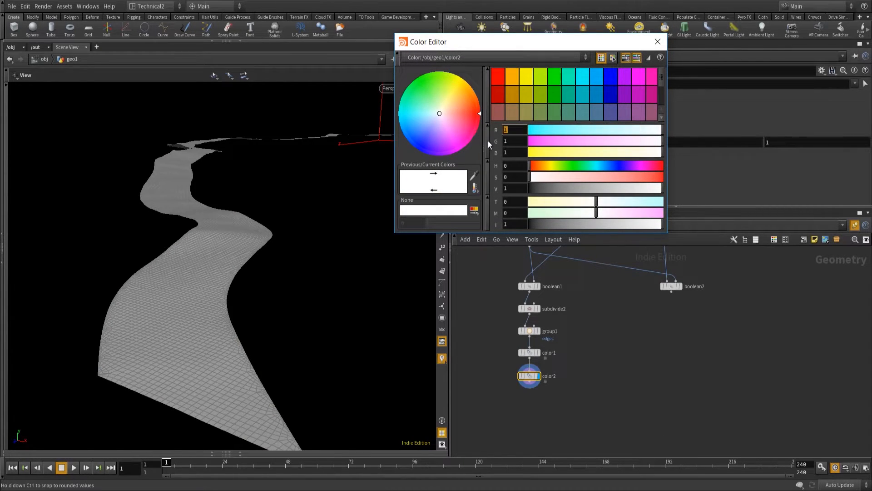
text(0)
text(0)
drag(510, 142, 497, 150)
text(0)
key(Return)
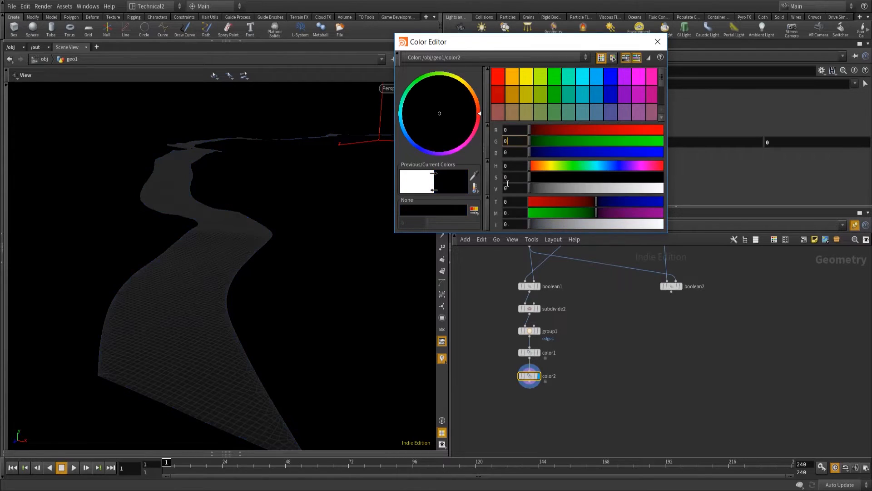
click(658, 42)
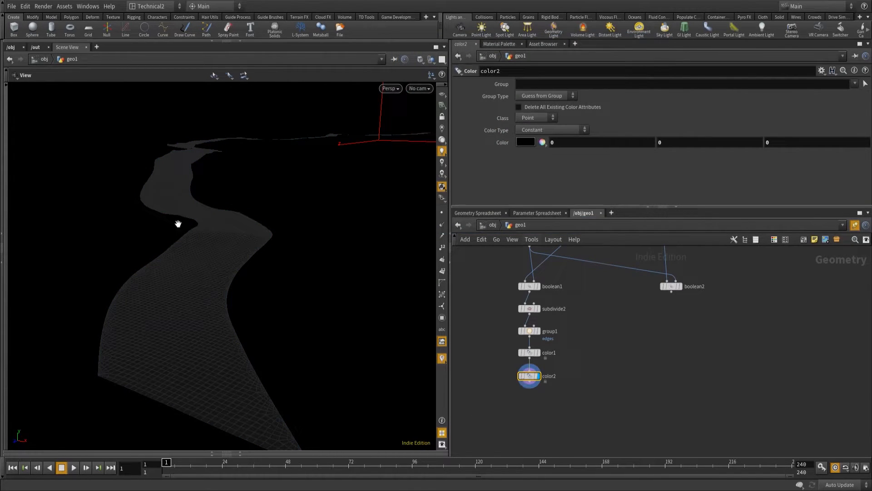
click(856, 83)
click(846, 93)
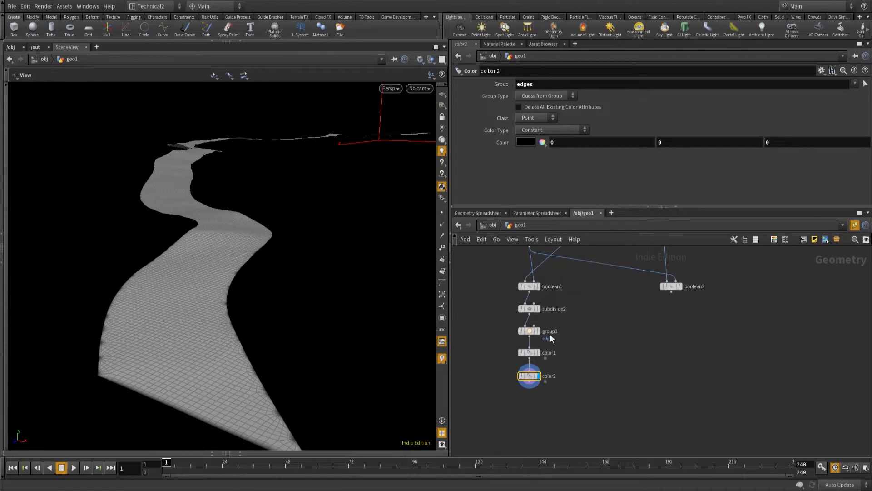
Add an Attribute Blur node connected beneath the second Color node.
mouse_move(530, 382)
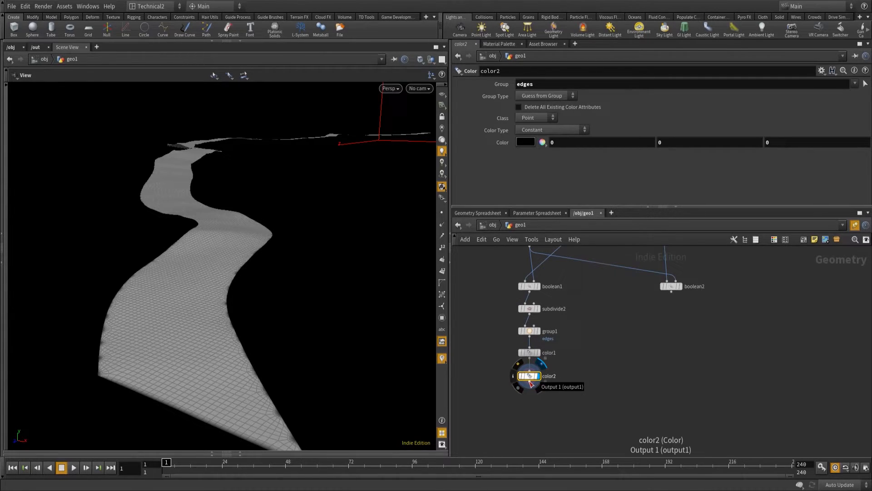
click(530, 383)
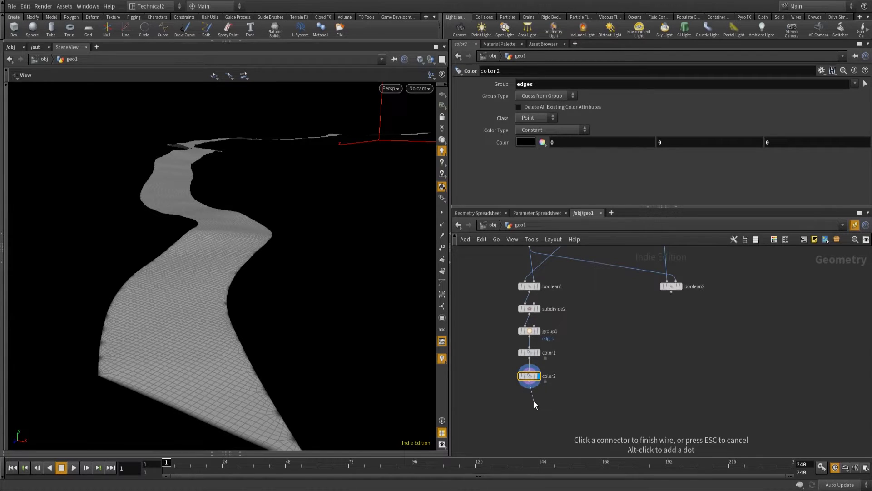
click(533, 401)
text(attribute)
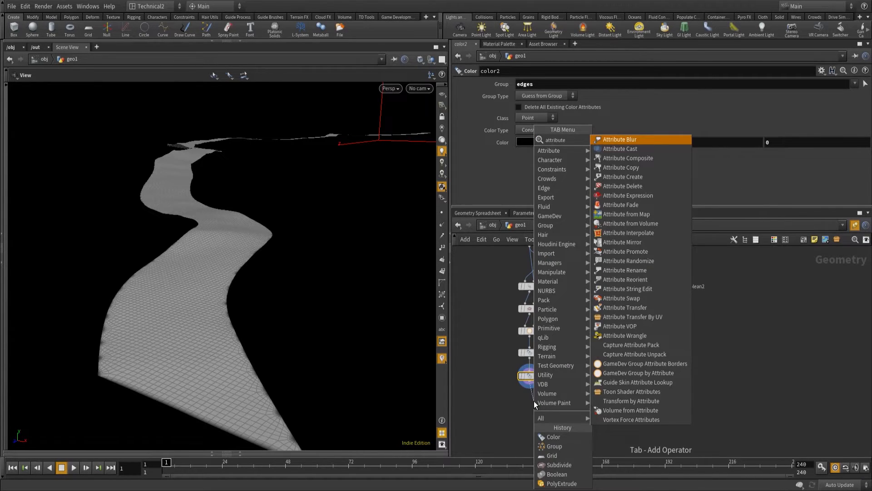
key(Return)
drag(532, 396, 529, 397)
Set the Attribute Blur node's Attributes to Cd and its Method to Edge Length.
drag(552, 95, 498, 83)
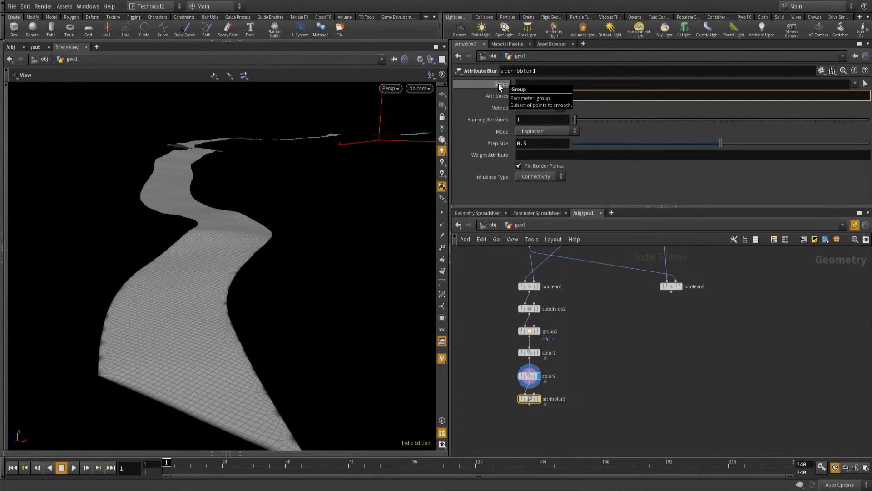
text(Cd)
click(538, 107)
click(543, 130)
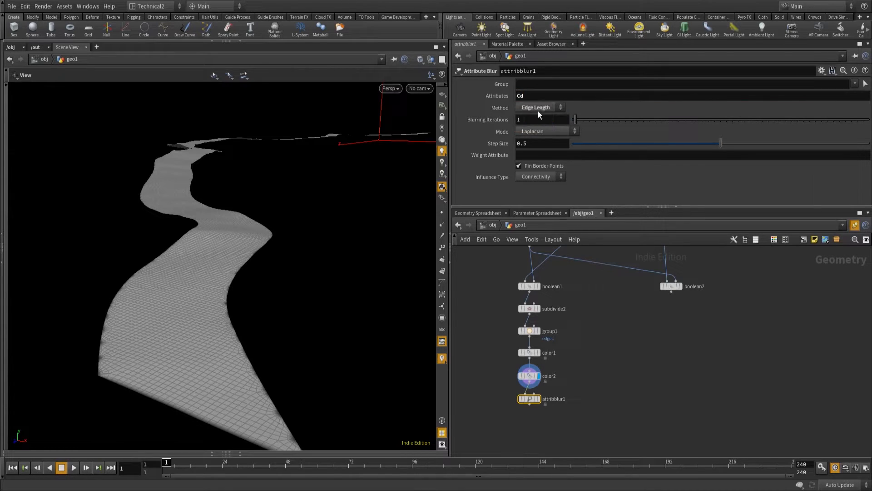
Set the Blurring Iterations to 9 and display the Attribute Blur node's result.
drag(576, 119, 739, 120)
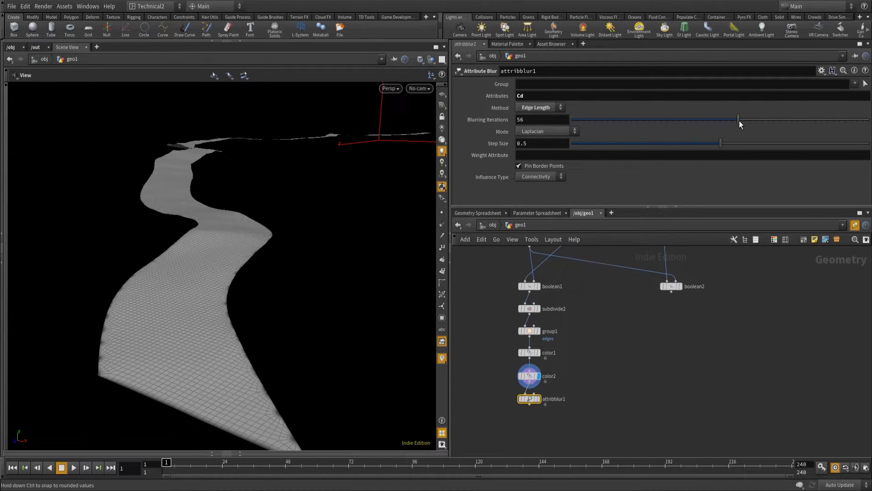
drag(658, 123, 661, 121)
mouse_move(538, 395)
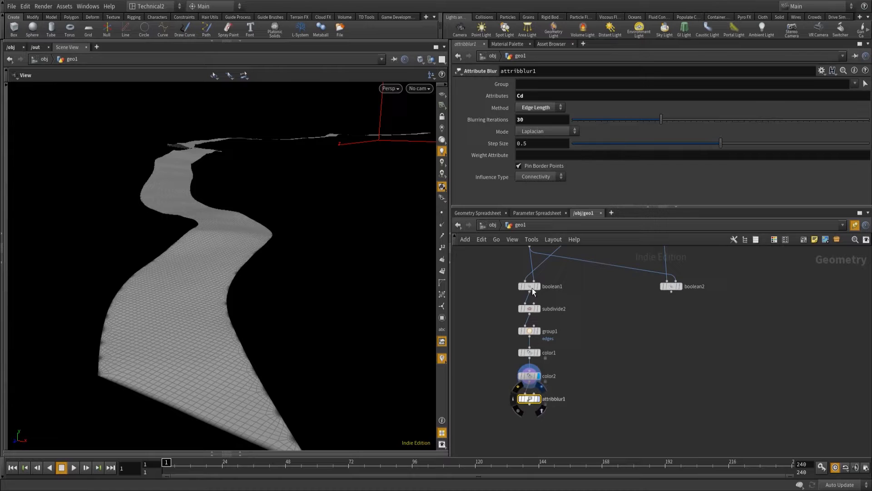
drag(662, 123, 599, 120)
mouse_move(532, 405)
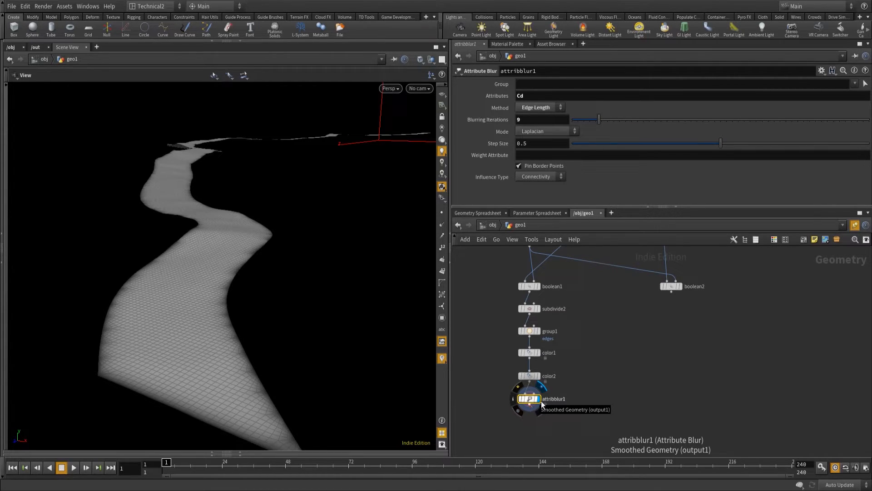
Set the Attribute Blur node's Blurring Iterations to 15 and its Step Size to 1.
click(559, 120)
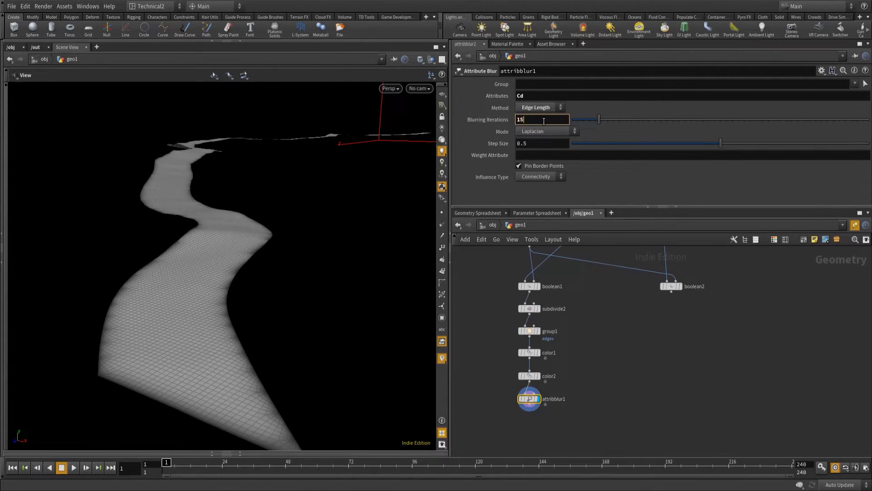
text(15)
click(532, 142)
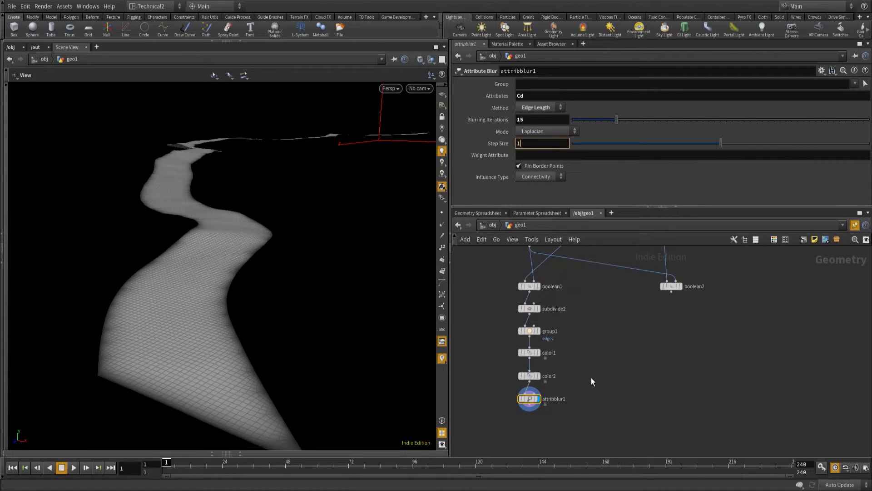
text(1)
key(Return)
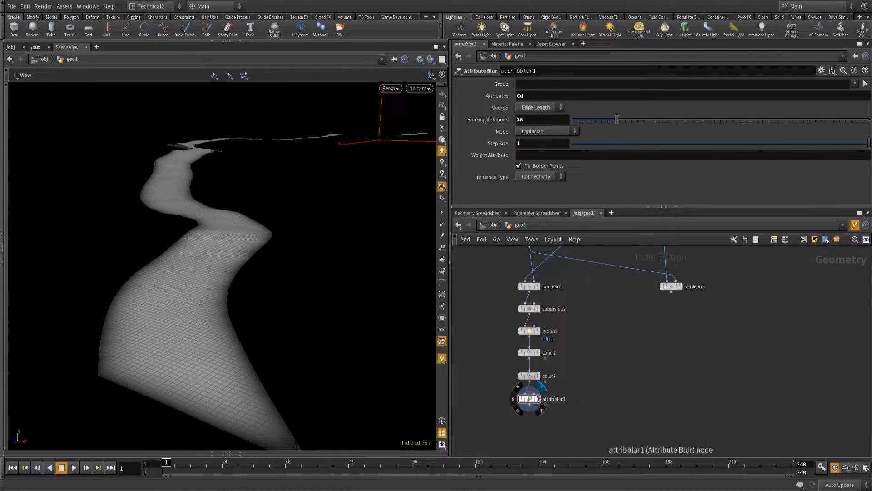
Change the blur's Influence Type to Proximity and set the Proximity Radius to 0.3.
click(539, 176)
click(536, 193)
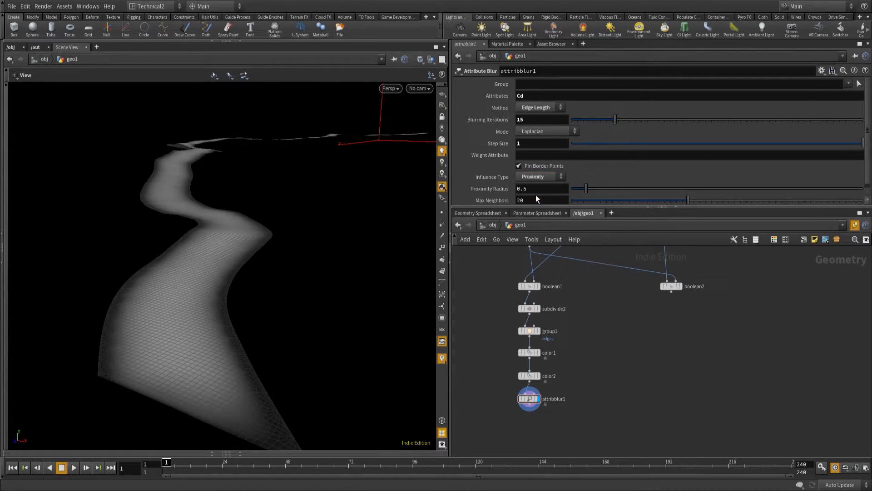
click(555, 190)
key(Return)
drag(580, 188, 598, 186)
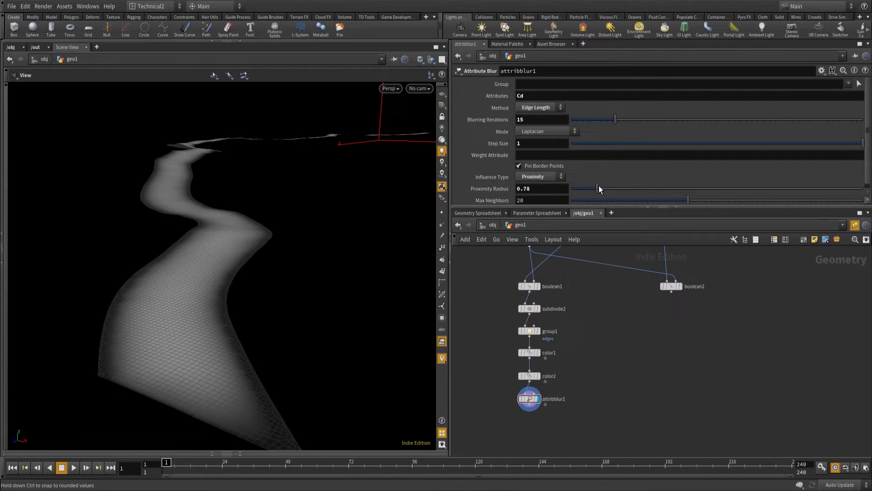
drag(523, 189, 565, 189)
text(3)
key(Return)
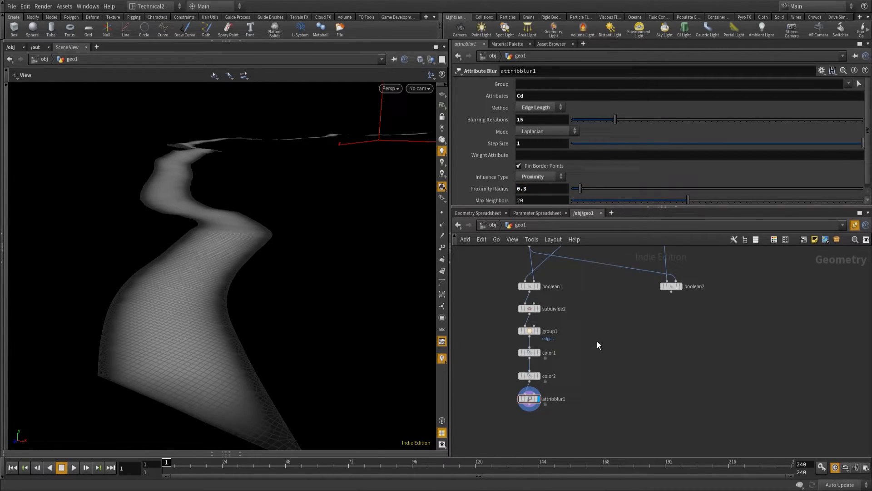
Add an Attribute VOP node connected beneath the Attribute Blur node and open its inner network.
middle_drag(607, 406, 621, 369)
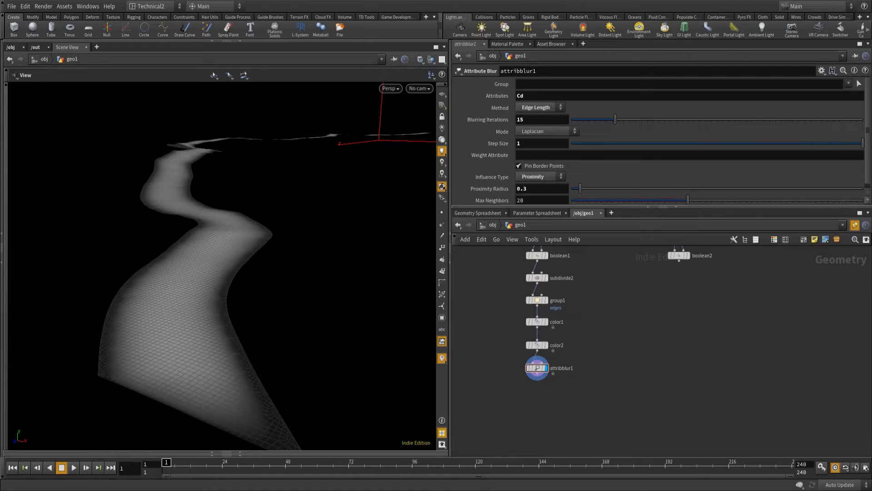
click(537, 381)
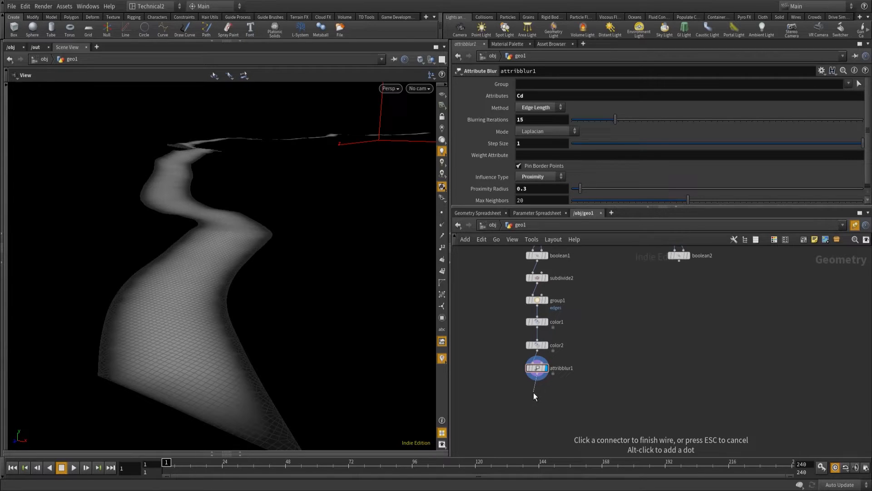
key(Tab)
text(att)
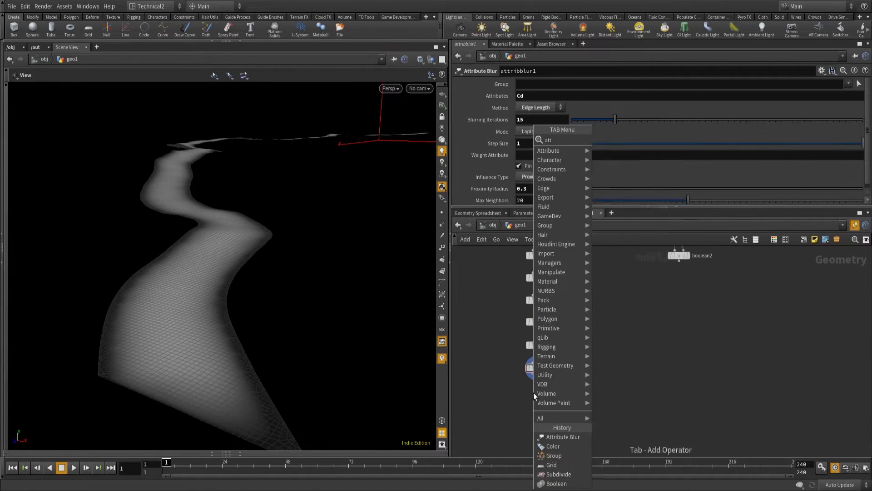
text(ribute vo)
key(Return)
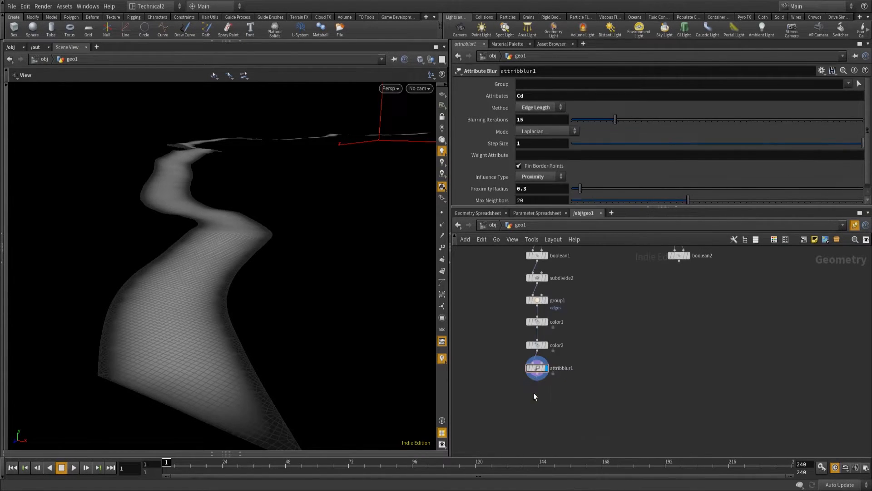
click(536, 394)
double_click(538, 394)
Move the global parameters node and the output node farther apart to make room between them.
drag(587, 327, 475, 287)
drag(710, 282, 821, 285)
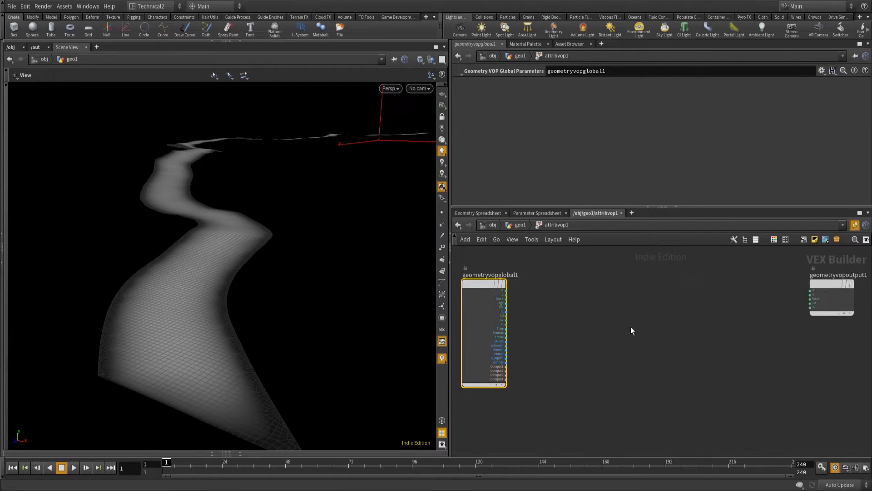
scroll(614, 315, up, 2)
scroll(629, 310, down, 2)
scroll(626, 306, up, 1)
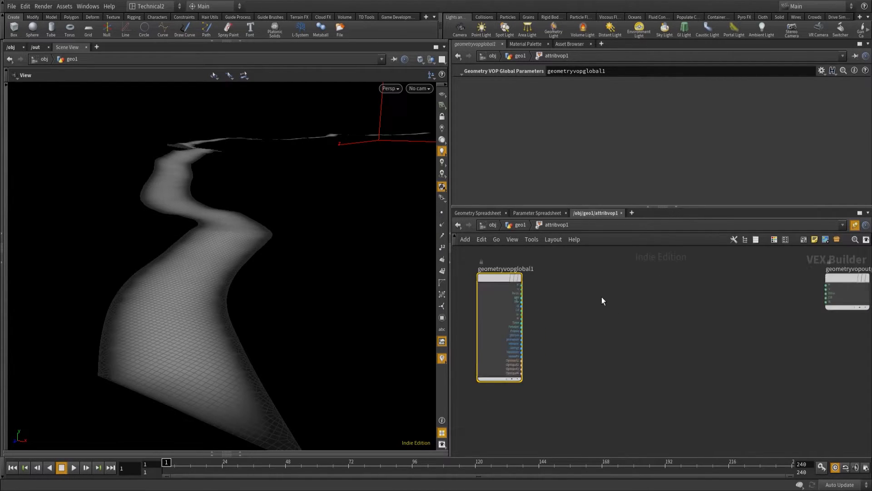
Add a Vector to Float node beside the global parameters node and connect P to its input.
key(Tab)
text(vect)
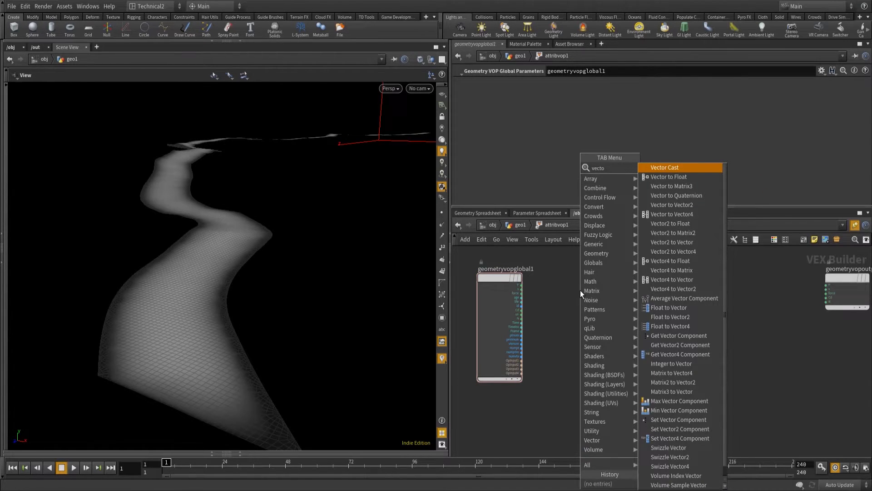
key(Escape)
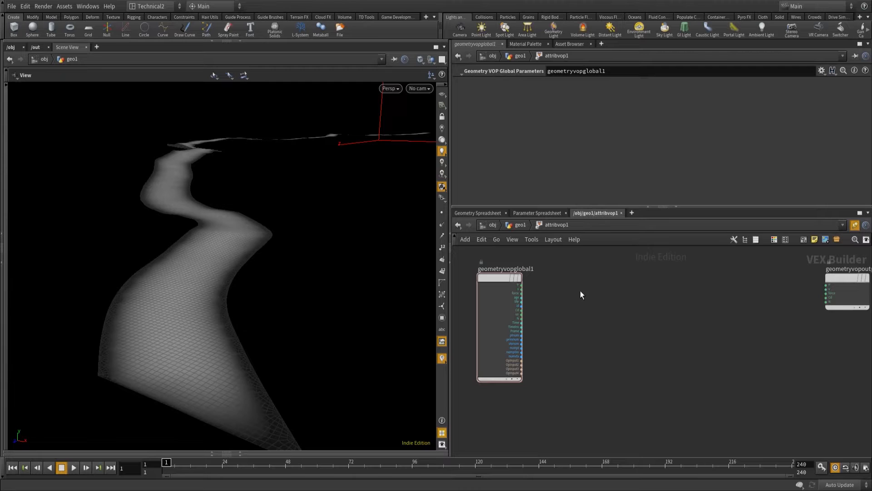
click(571, 289)
drag(560, 275, 578, 277)
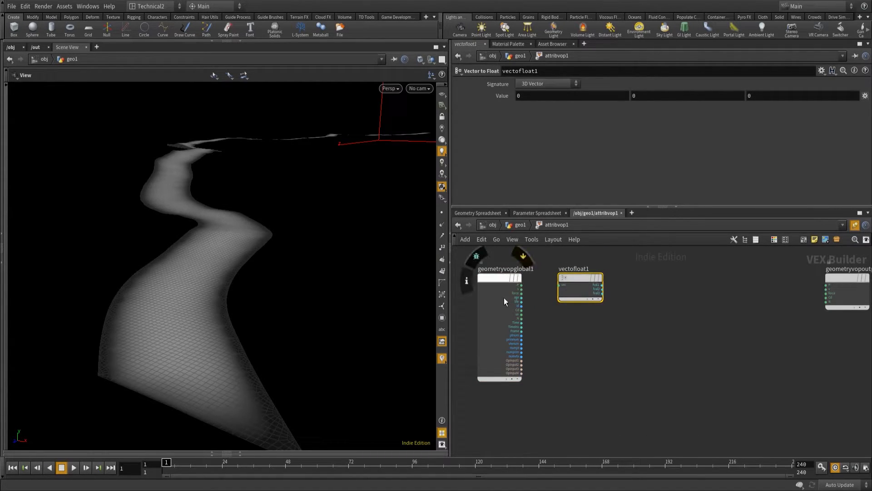
drag(522, 285, 562, 285)
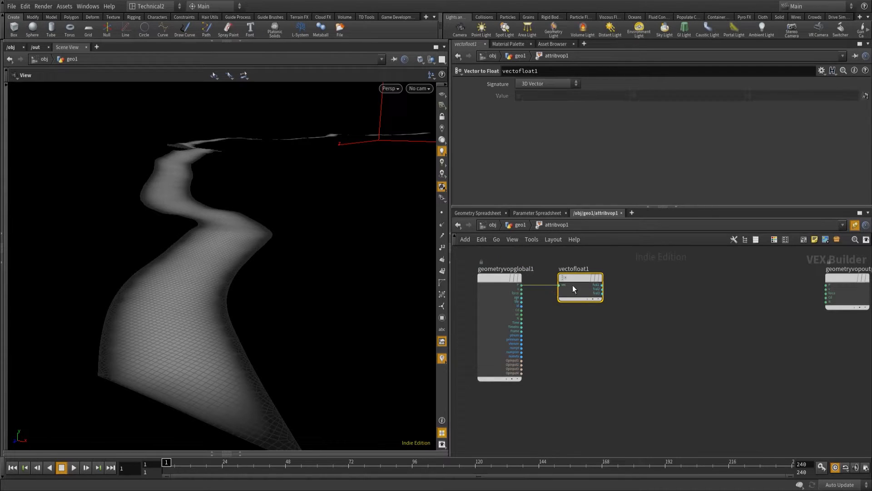
Duplicate the Vector to Float node, place the copy beneath the original, and connect Cd to its input.
key(ctrl+c)
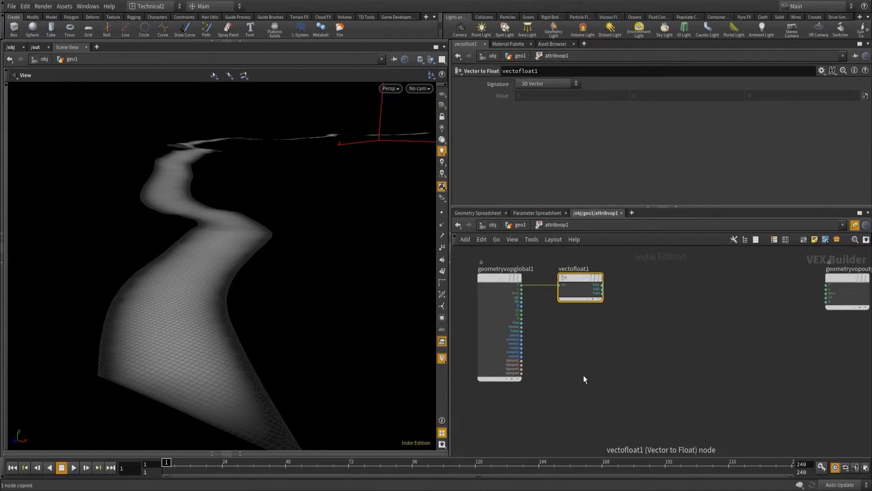
key(ctrl+v)
drag(568, 360, 580, 348)
drag(522, 311, 576, 332)
click(631, 325)
middle_drag(634, 326, 599, 327)
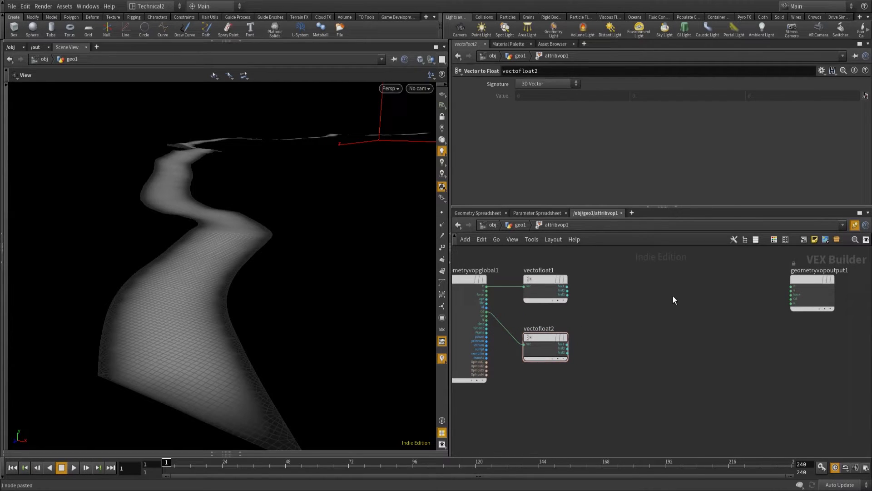
Add a Float to Vector node feeding the output's P, and connect the position's first and third float components to its matching inputs.
key(Tab)
text(float tov)
key(Return)
drag(673, 296, 808, 287)
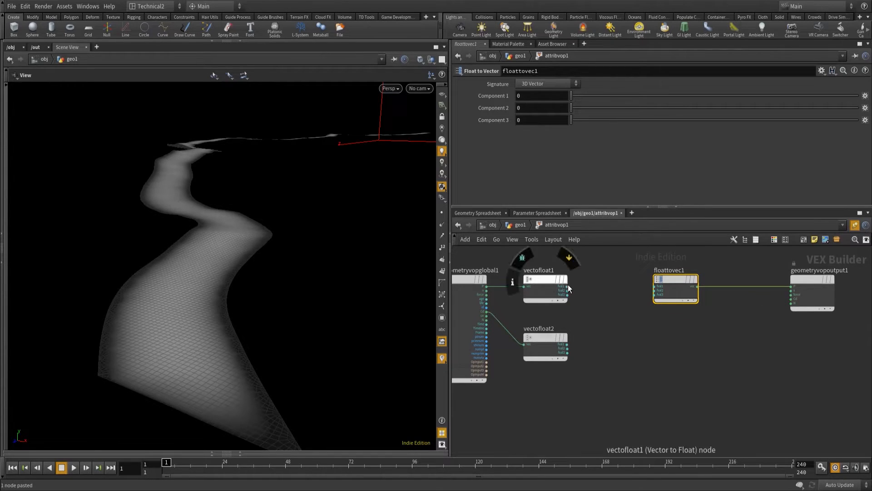
drag(567, 287, 655, 286)
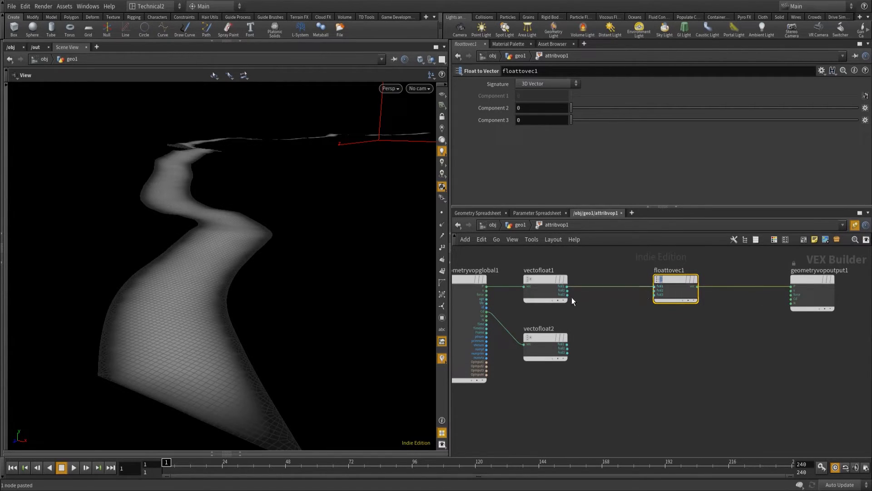
drag(568, 294, 654, 295)
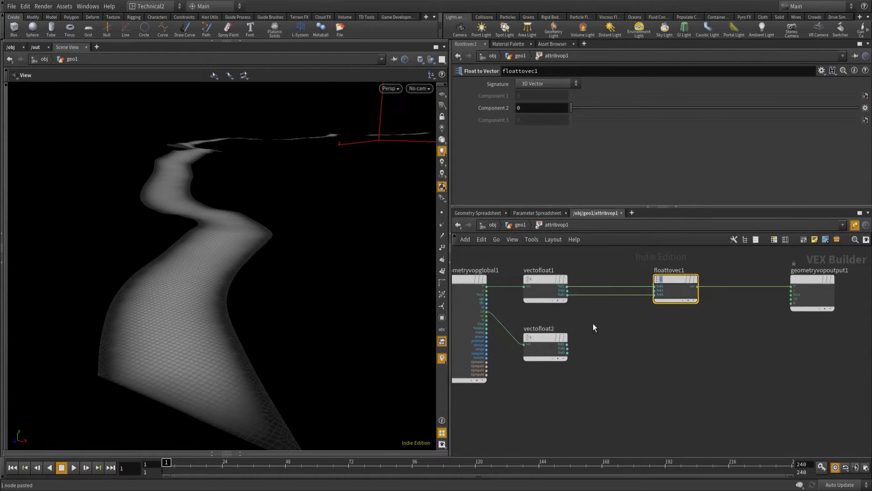
Add a Negate node beside the second Vector to Float node and connect a color float component to its input.
click(596, 344)
key(Tab)
text(nega)
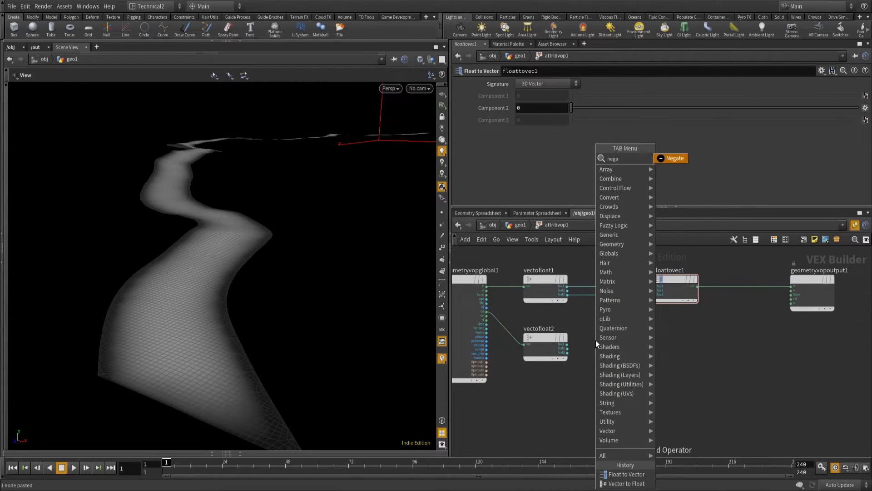
key(Return)
click(596, 340)
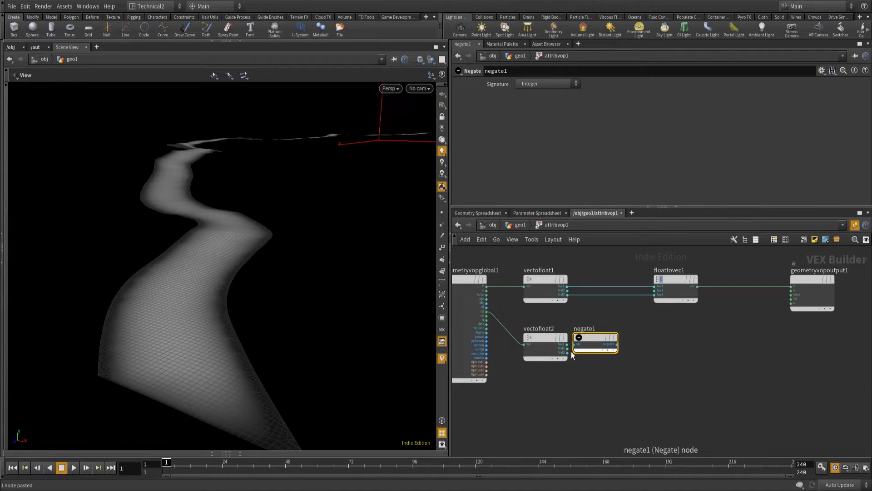
click(569, 350)
click(576, 344)
Add an Add node summing the position's second float component and the negated color value, and feed the sum into the Float to Vector's second input.
key(Tab)
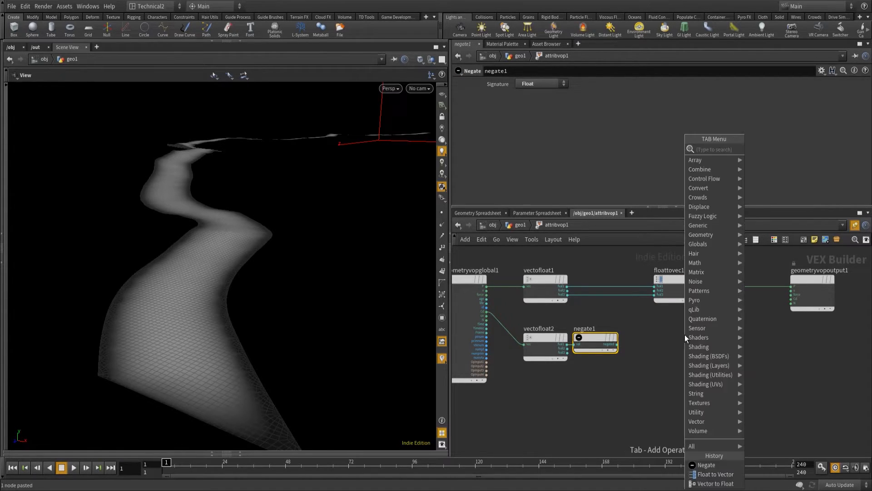
text(add)
key(Return)
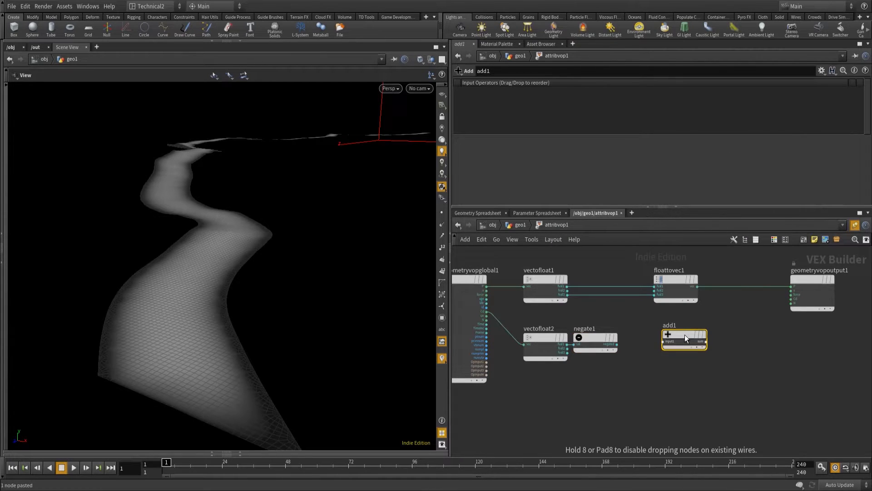
click(653, 336)
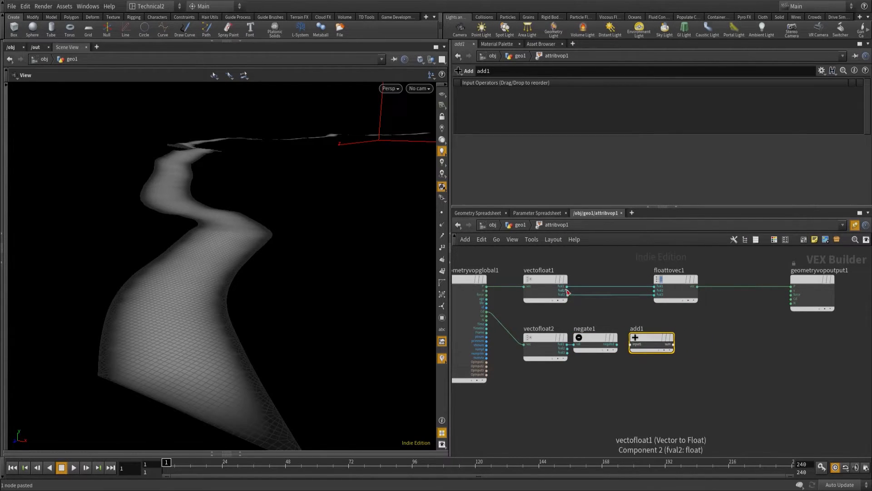
drag(568, 291, 660, 293)
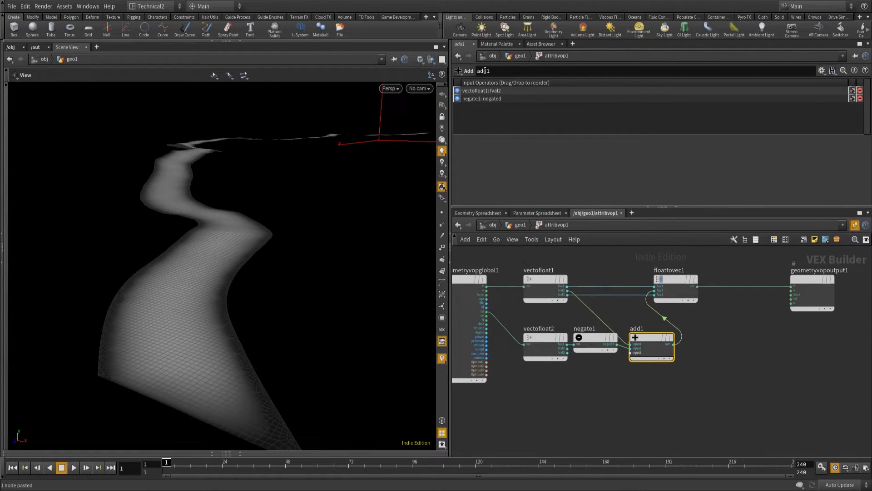
Return to the geo1 network and display the Attribute VOP's result in the viewport.
click(517, 56)
click(520, 225)
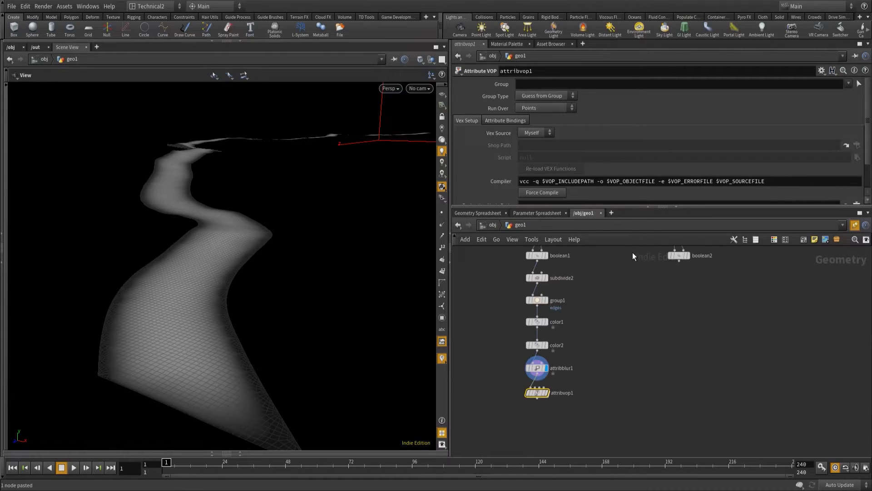
mouse_move(227, 309)
mouse_down()
mouse_move(226, 292)
mouse_move(211, 307)
mouse_up()
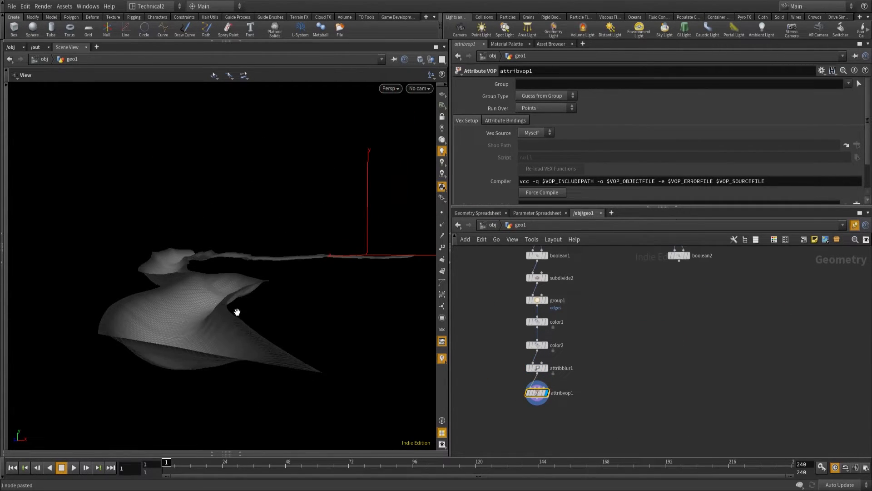
middle_drag(635, 341, 636, 351)
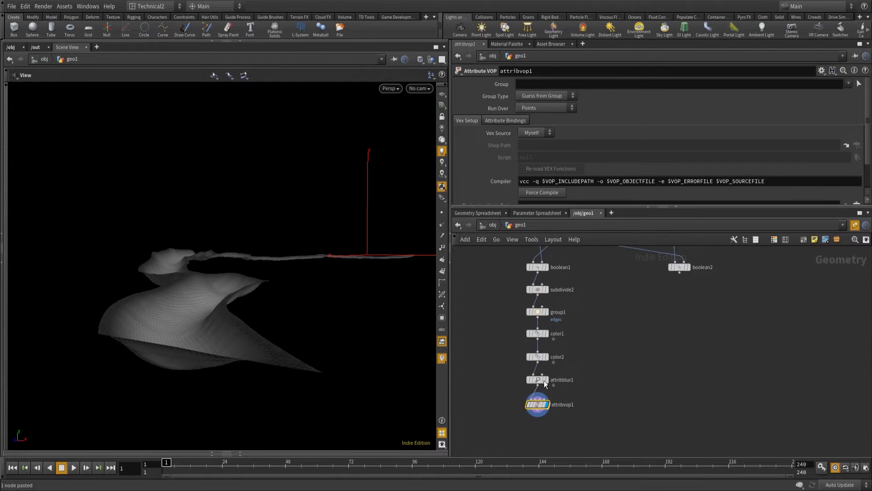
Try other proximity radius and blurring iteration values on the path's Attribute Blur, ending on 15 iterations and a 0.3 radius.
click(541, 383)
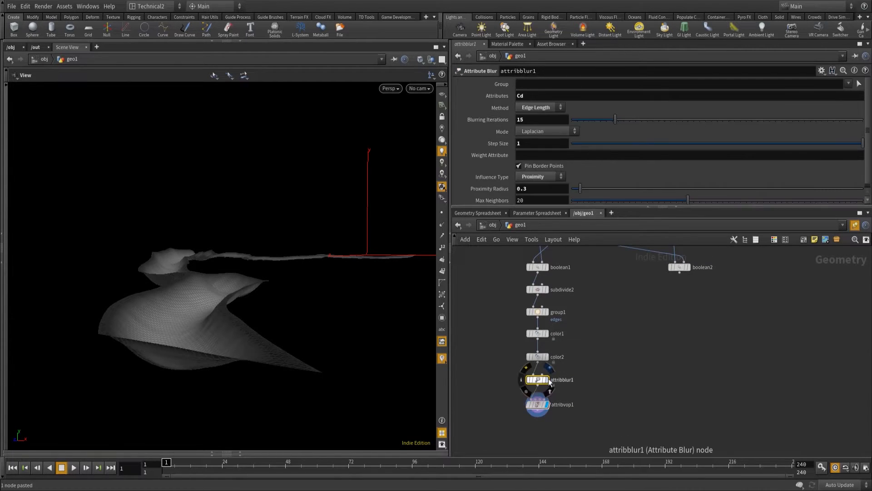
drag(370, 306, 266, 310)
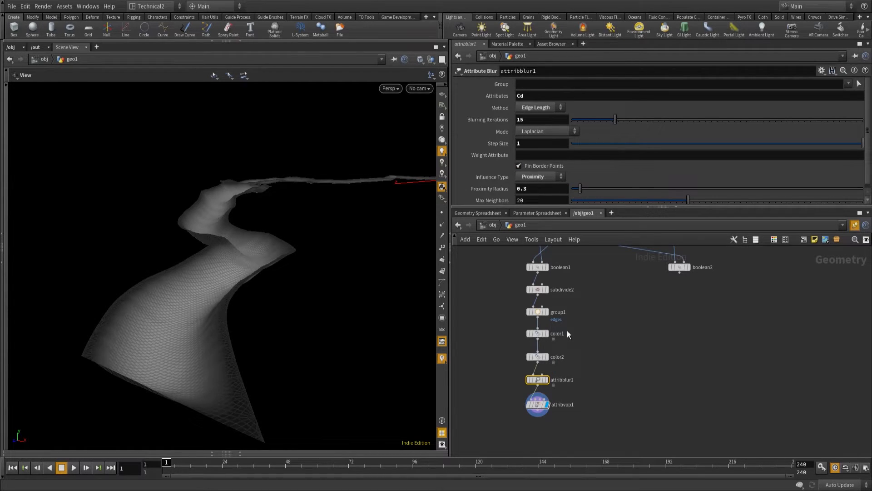
click(628, 189)
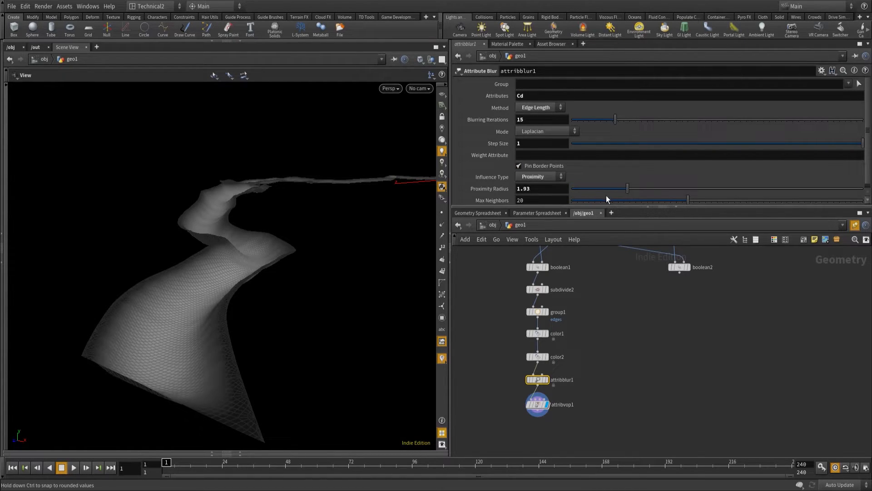
click(577, 190)
drag(606, 120, 638, 111)
drag(541, 119, 444, 113)
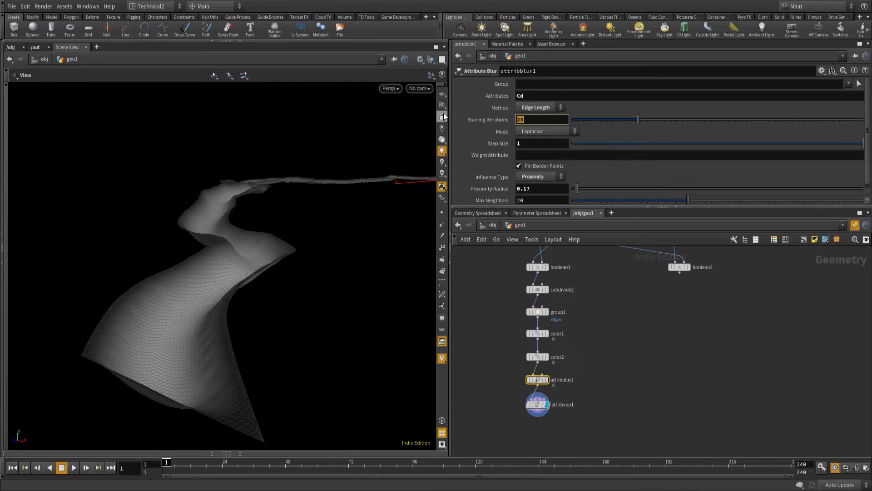
text(15)
double_click(538, 188)
text(0.3)
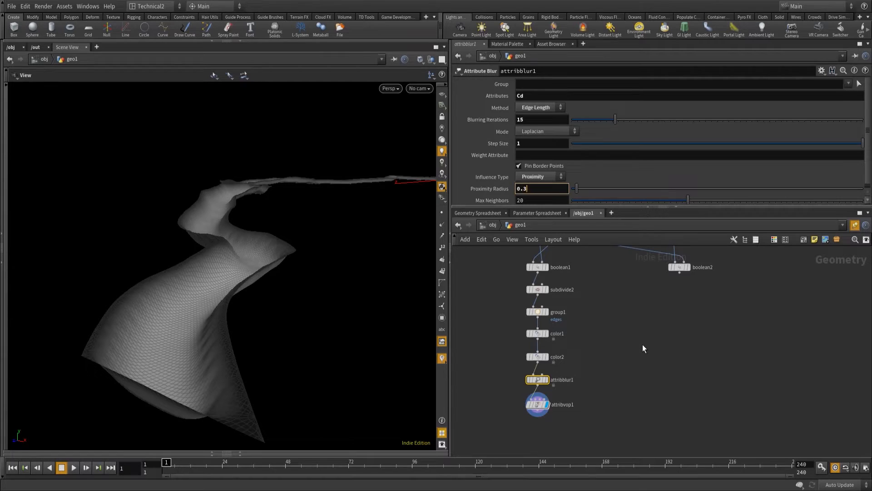
key(Return)
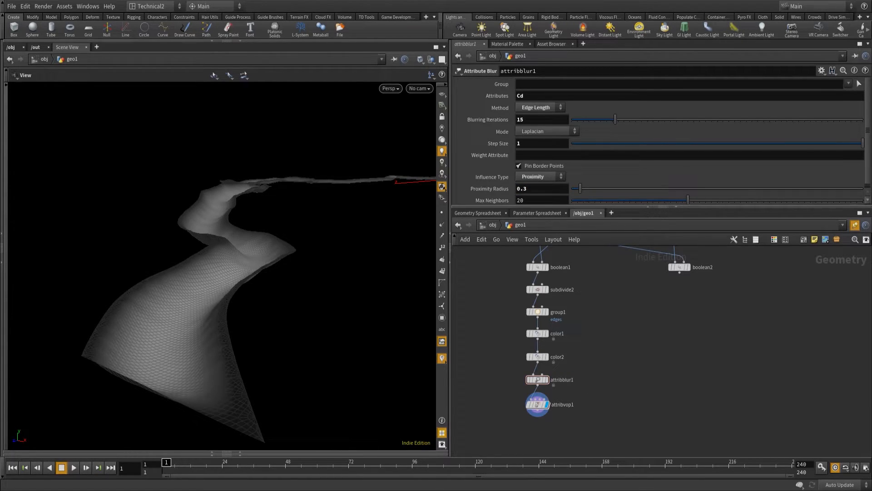
Duplicate the path branch's Group, two Color and Attribute Blur nodes, and connect the copied chain beneath boolean2.
middle_drag(636, 401, 600, 405)
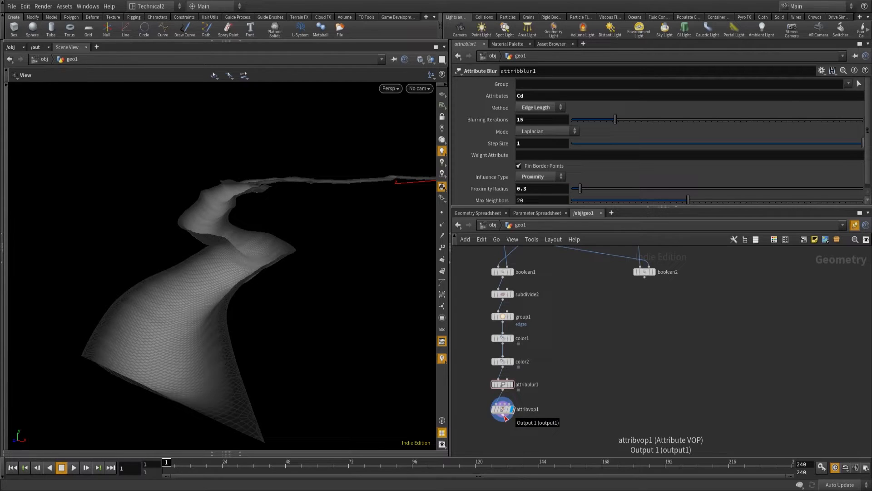
click(645, 278)
key(Escape)
drag(476, 309, 551, 372)
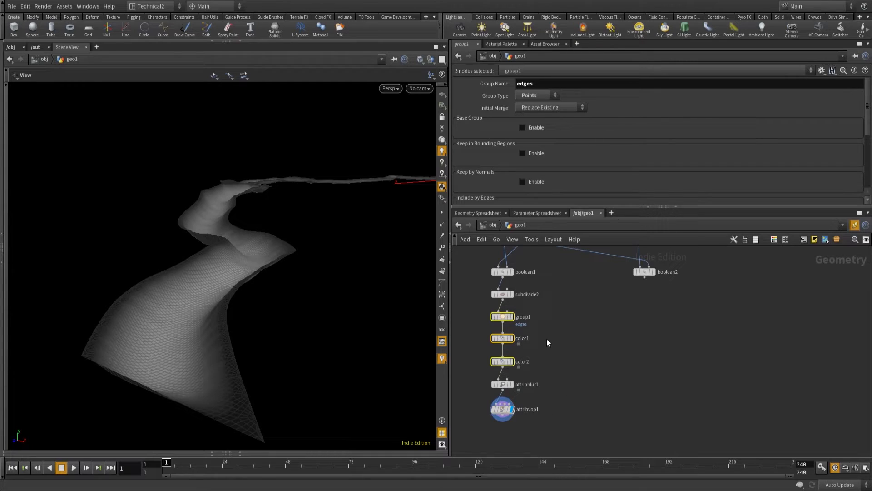
drag(553, 392, 486, 312)
key(ctrl+c)
key(ctrl+v)
drag(690, 279, 644, 301)
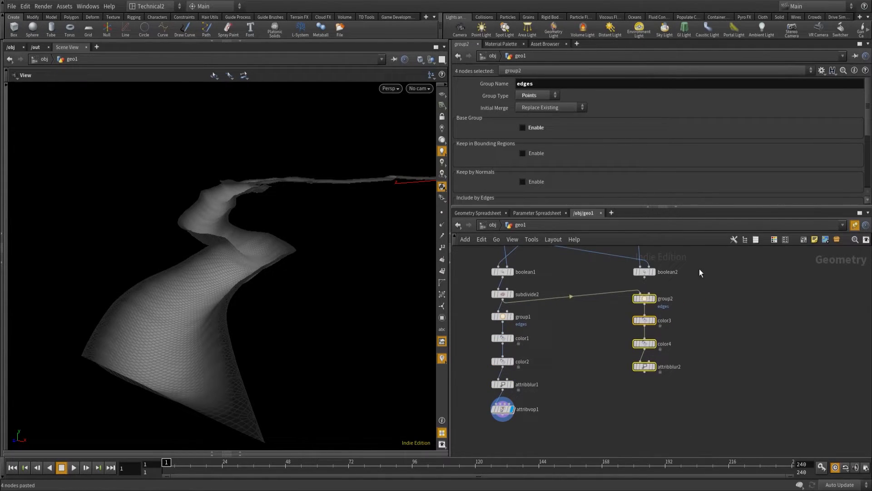
click(704, 266)
Rename the copied Group node's point group to erosion.
click(646, 299)
drag(552, 84, 486, 84)
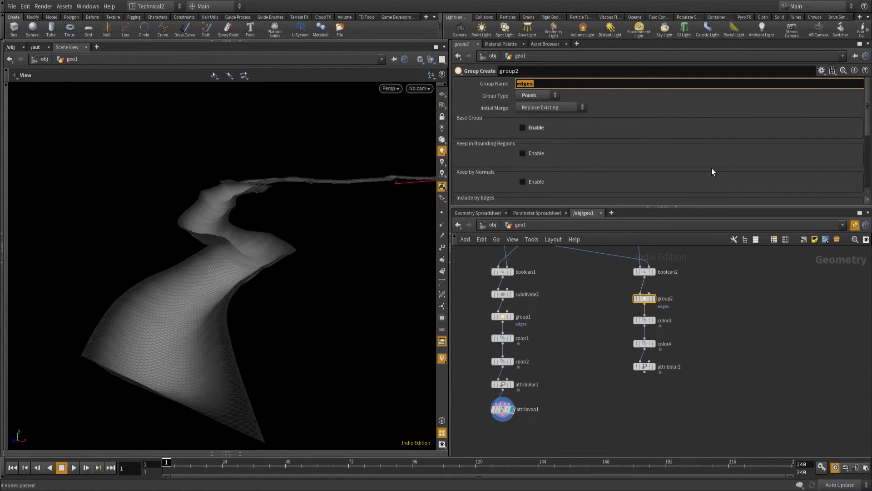
text(ereosion)
key(BackSpace)
key(Return)
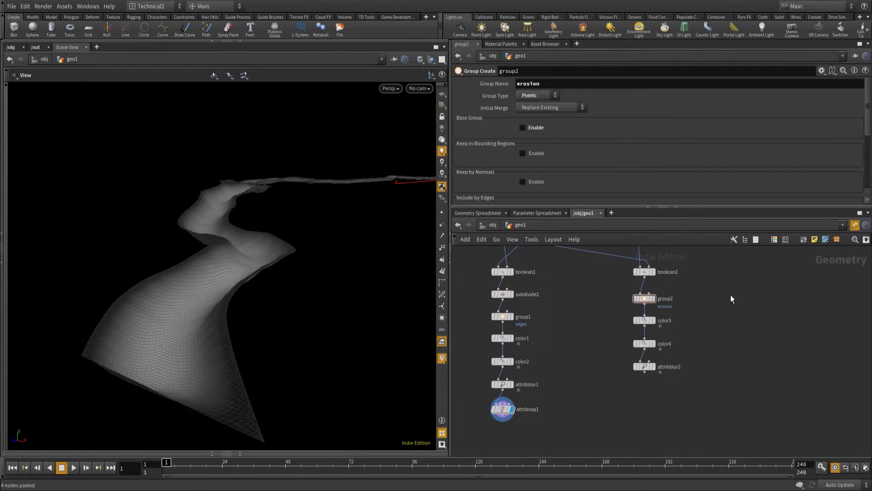
Restrict the copied black Color node, color4, to the erosion group and display its result.
click(644, 343)
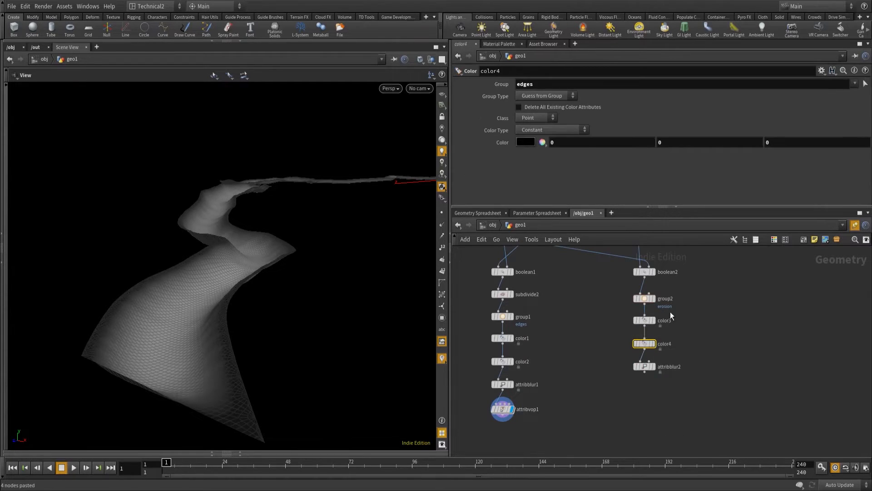
drag(550, 85, 481, 79)
key(BackSpace)
click(857, 82)
click(647, 298)
click(654, 298)
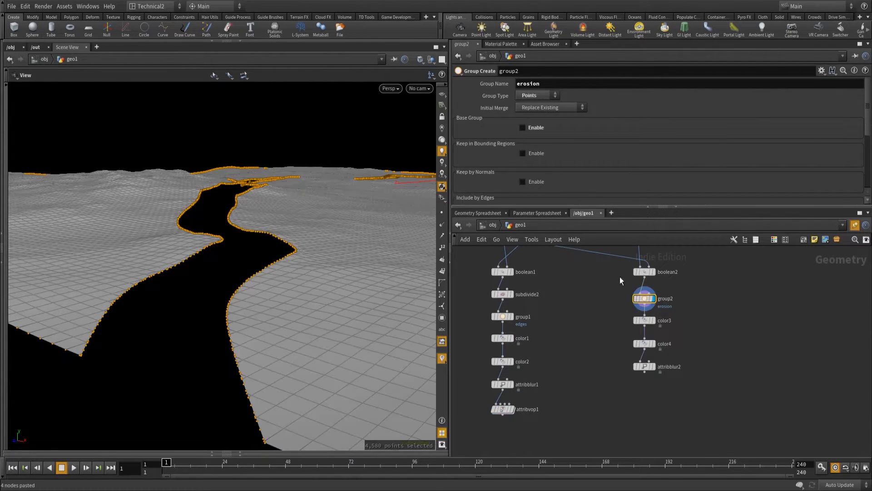
click(653, 320)
click(653, 343)
click(648, 344)
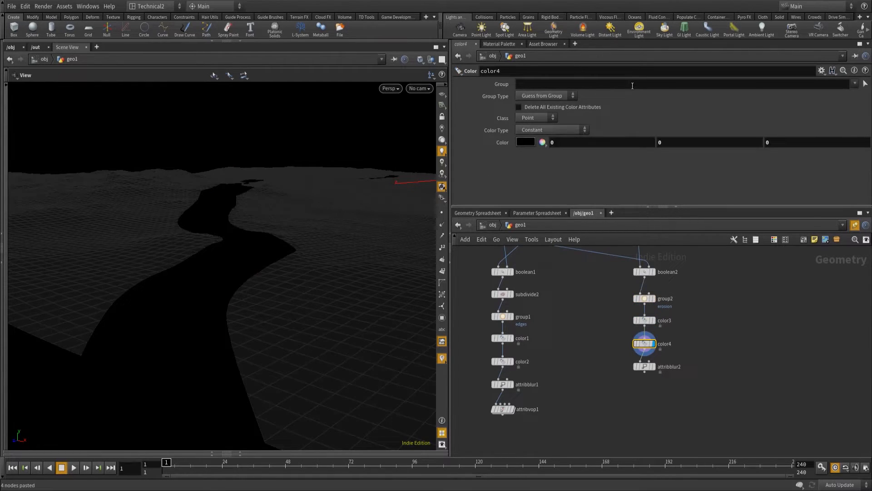
click(855, 83)
click(846, 94)
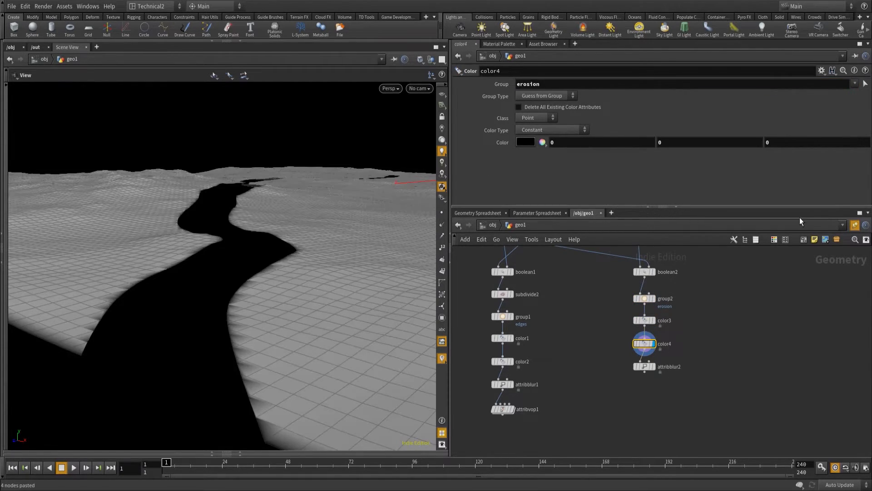
Display the terrain's Attribute Blur and set it to 10 blurring iterations, a proximity radius of 10 and a step size of 0.5.
click(654, 367)
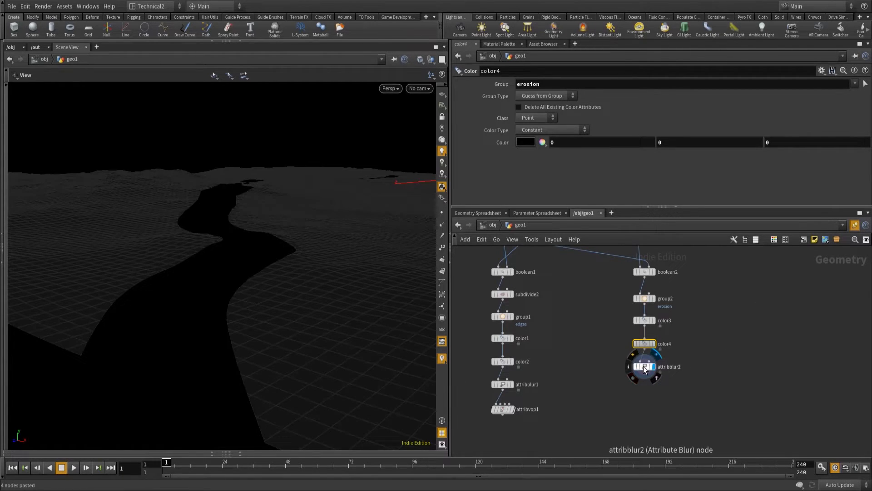
click(643, 366)
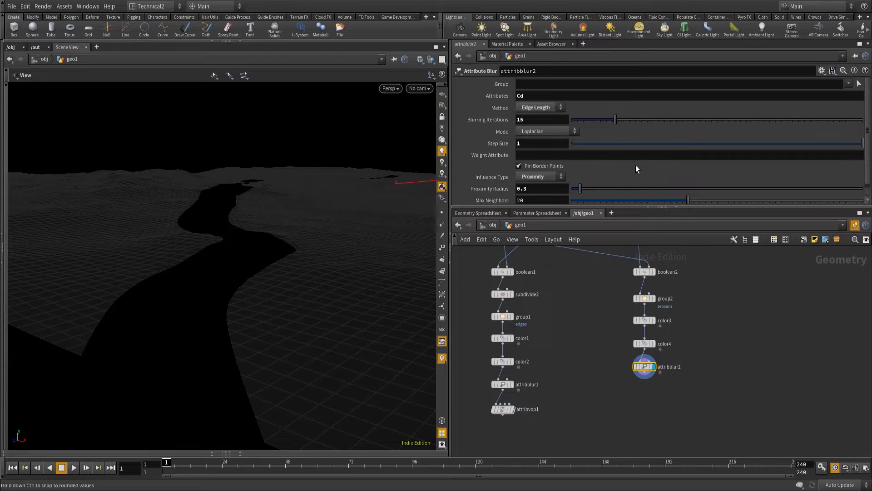
scroll(636, 173, down, 1)
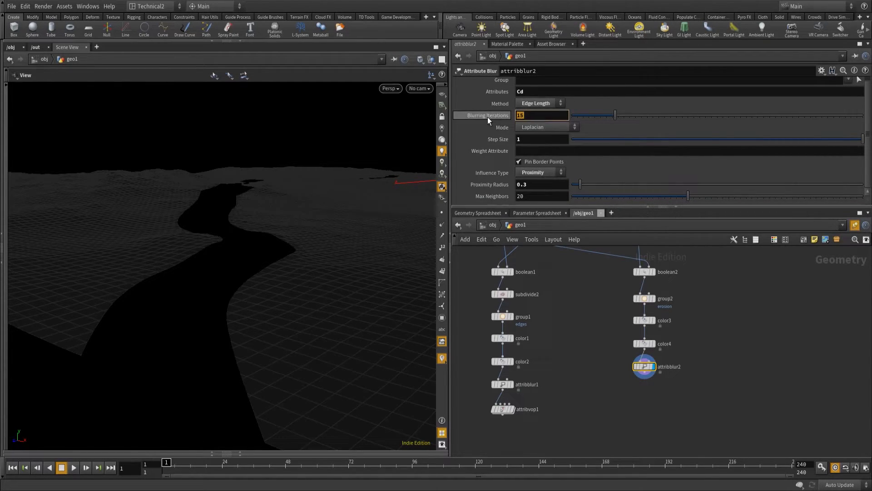
text(10)
click(541, 184)
text(10)
click(551, 198)
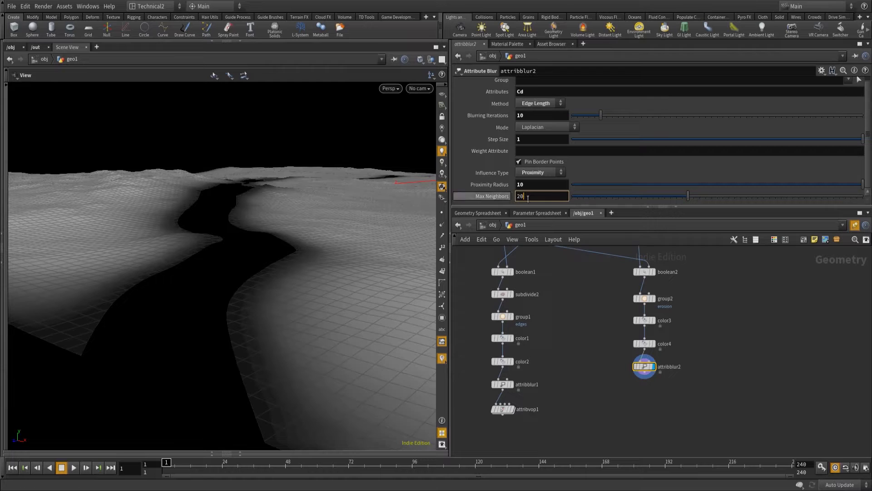
drag(523, 143, 480, 139)
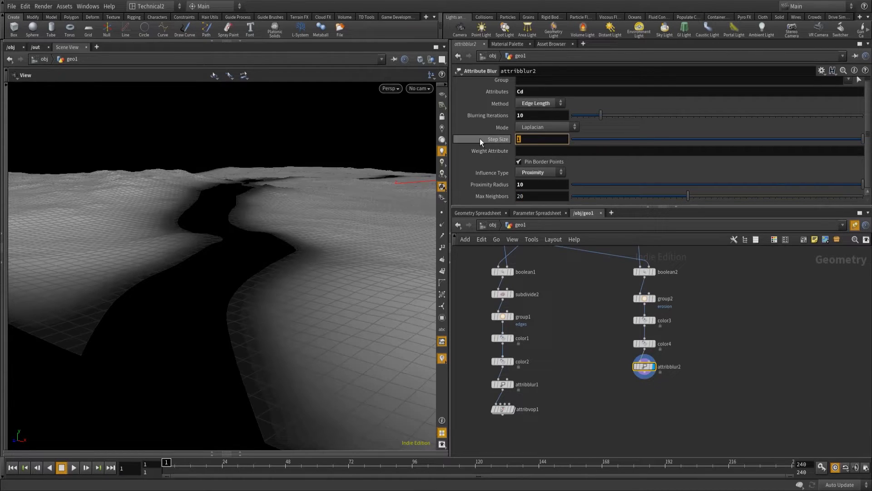
text(0.5)
key(Return)
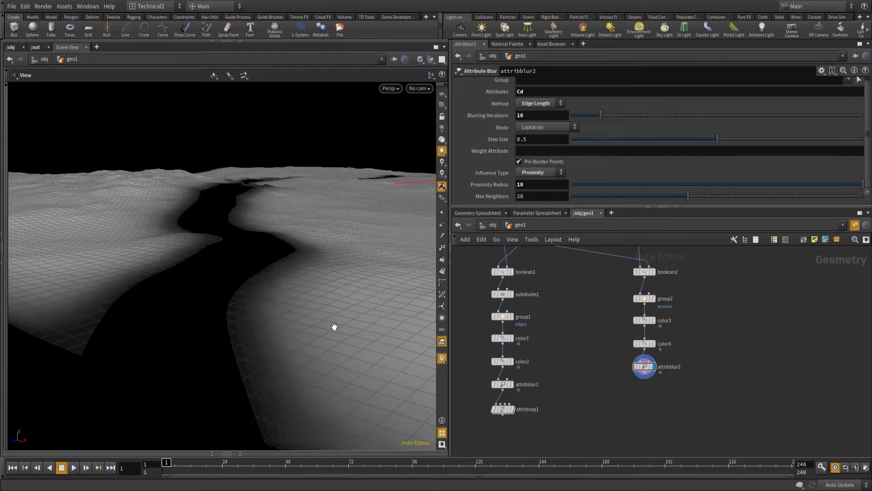
Add a Normal node after the path's Attribute VOP and place a copy of it after the terrain's Attribute Blur.
middle_drag(578, 395, 626, 359)
key(Tab)
text(normal)
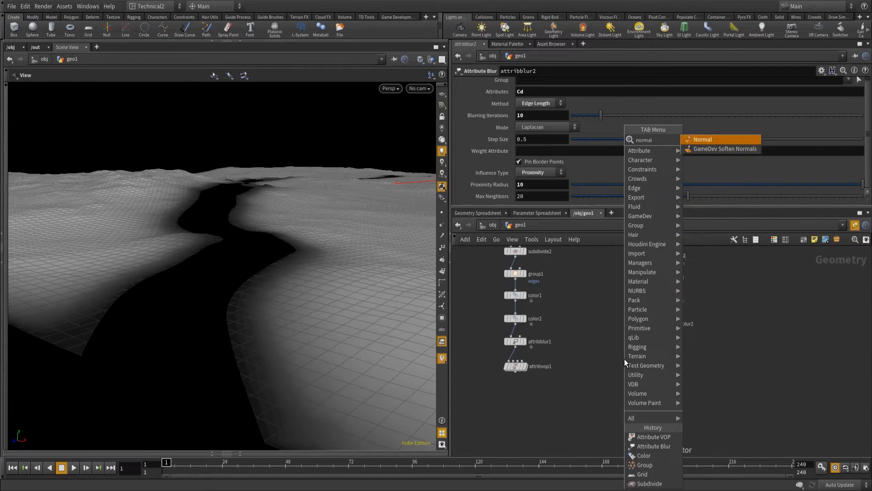
key(Return)
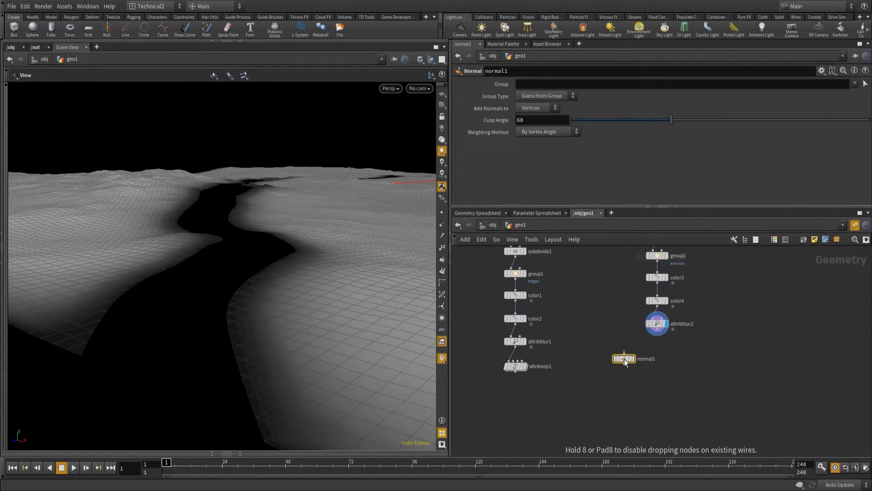
click(515, 387)
click(516, 373)
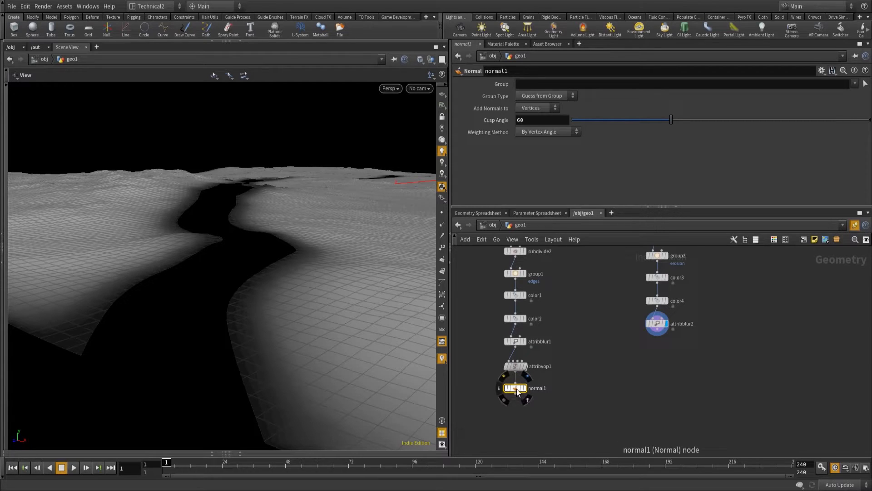
key(ctrl+v)
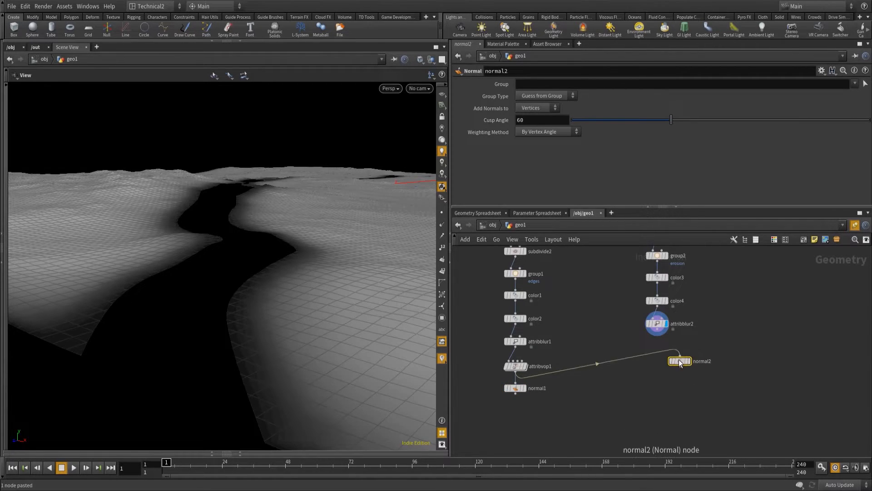
drag(661, 334, 658, 336)
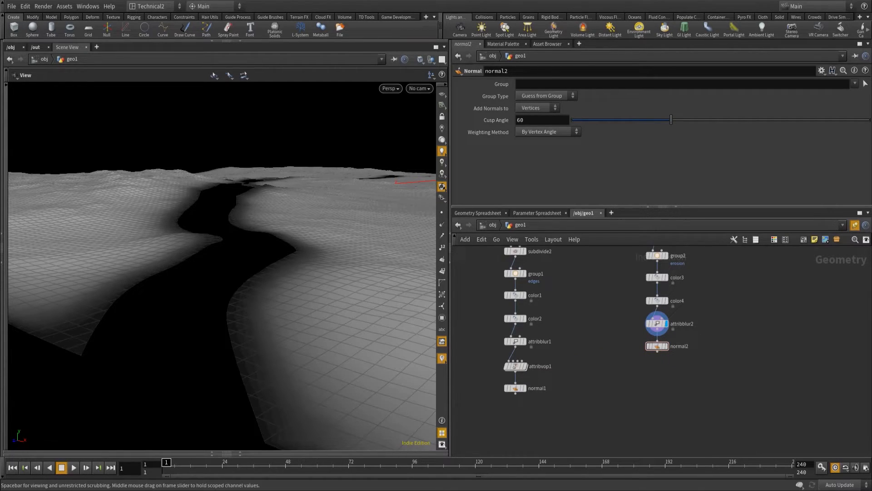
Display the path's Normal node, normal1, and turn on point normals in the viewport for a close look along the path's edge.
middle_drag(663, 380, 672, 340)
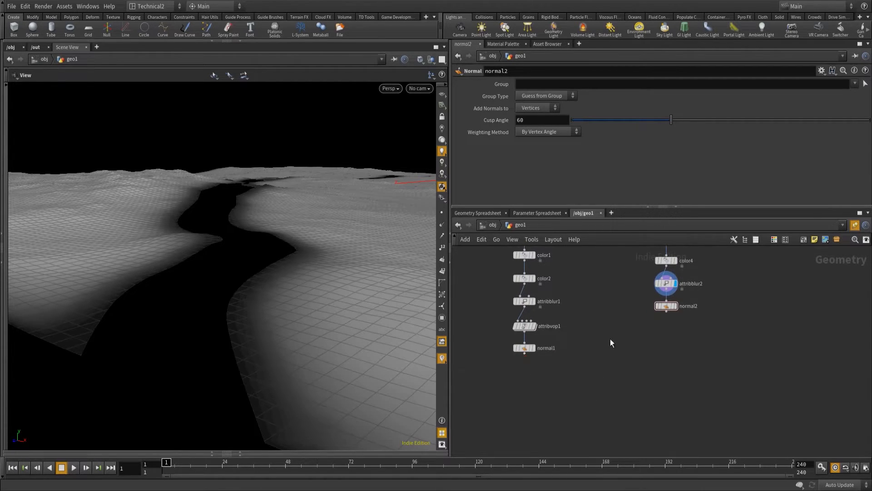
click(534, 348)
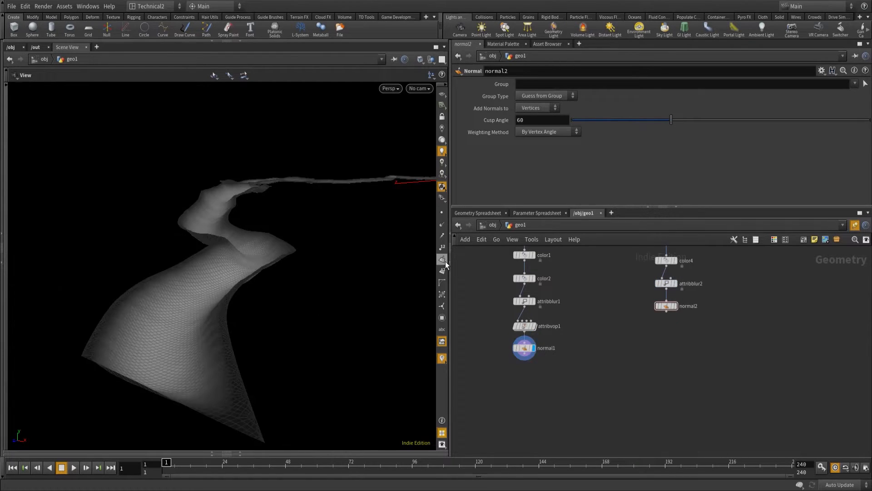
click(442, 225)
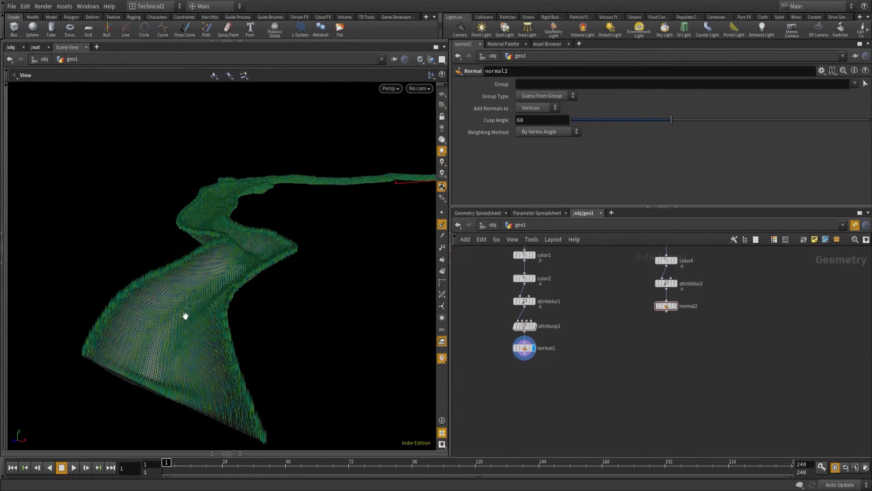
right_drag(94, 317, 148, 281)
drag(172, 282, 152, 252)
Set the viewport's homing to adjust neither clip plane and lower the near clip plane to a very small value for close inspection of the path's edge normals.
key(d)
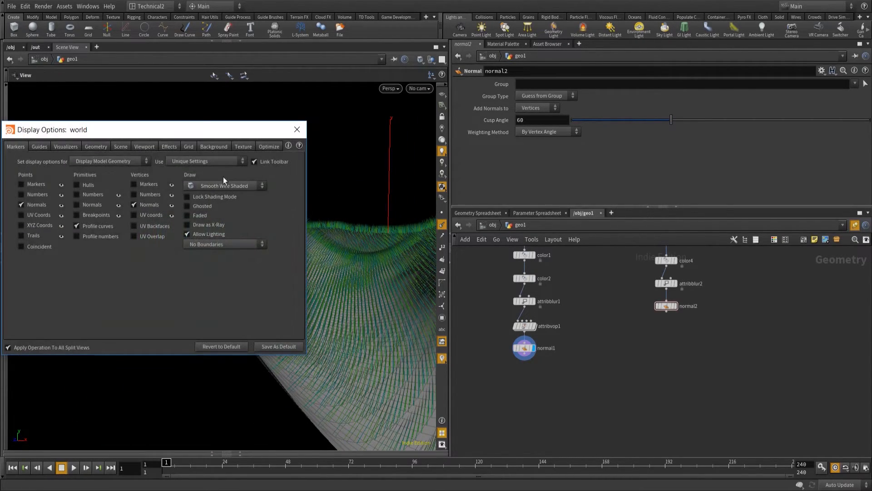
click(144, 146)
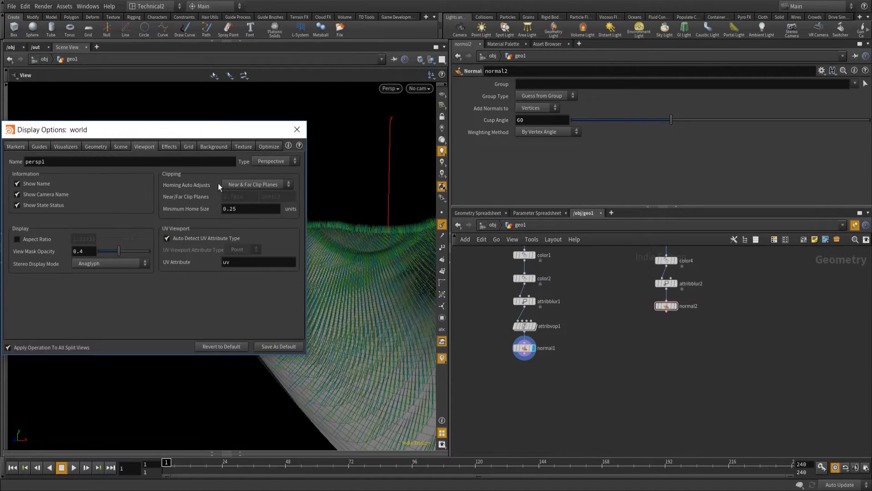
click(274, 183)
click(241, 187)
drag(246, 199, 200, 200)
text(0.01)
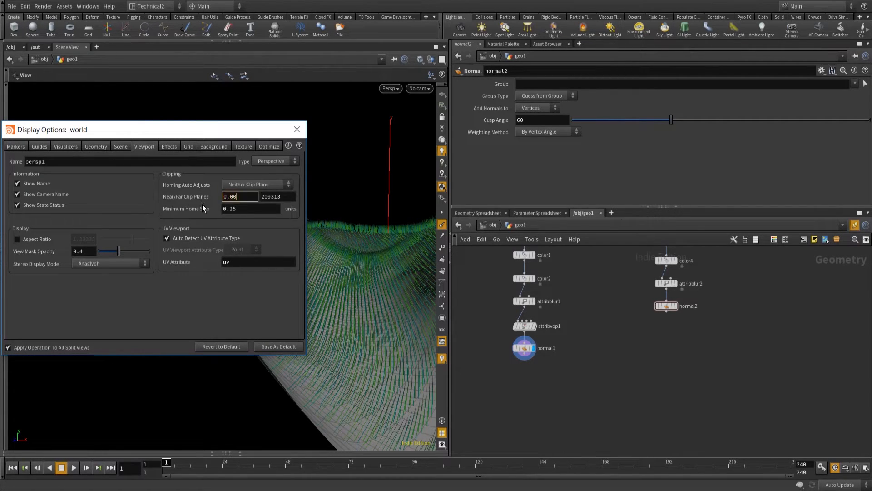
key(Return)
click(296, 130)
drag(200, 252, 237, 312)
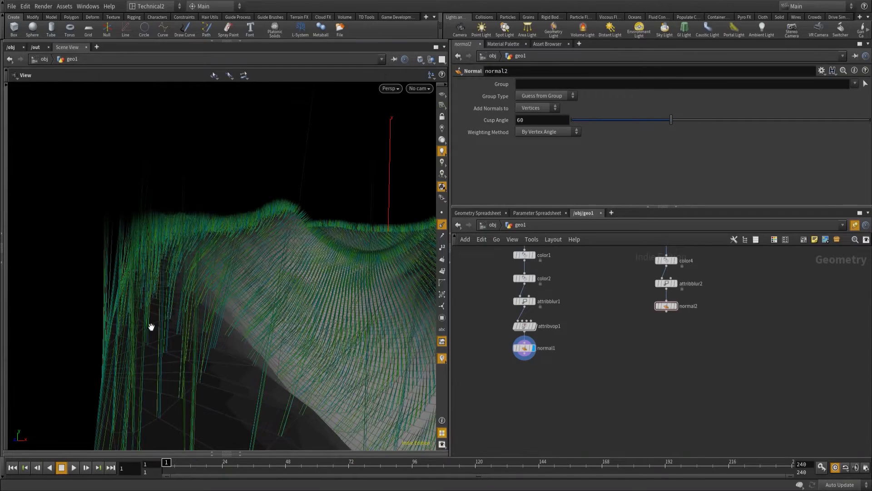
drag(145, 322, 119, 306)
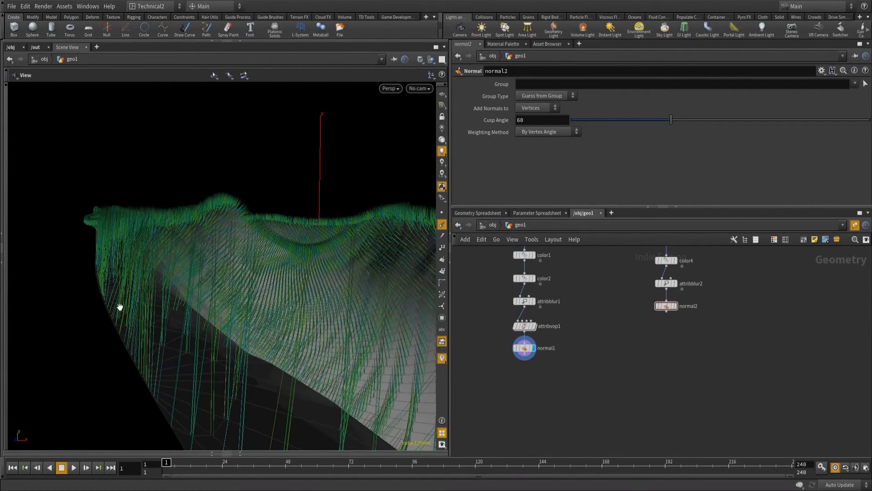
right_drag(91, 294, 97, 296)
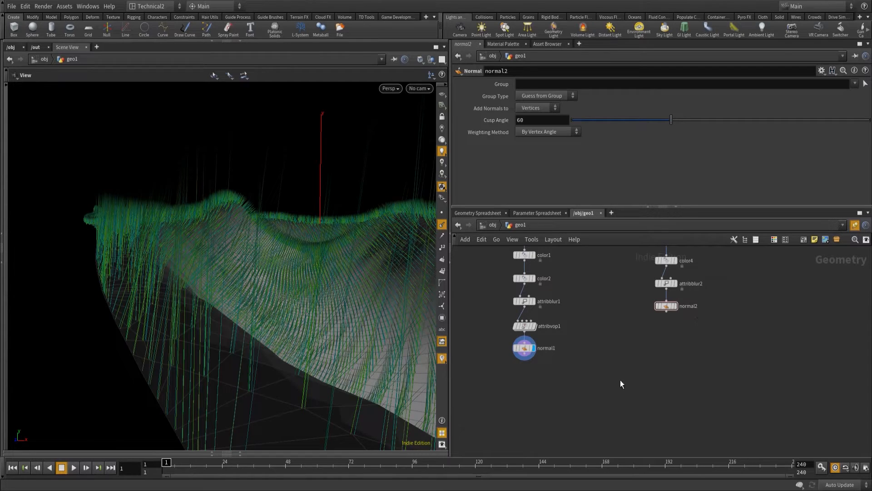
Display the terrain's Normal node, normal2, and examine the direction of the normals along the terrain's cut edge.
drag(623, 384, 619, 361)
click(672, 283)
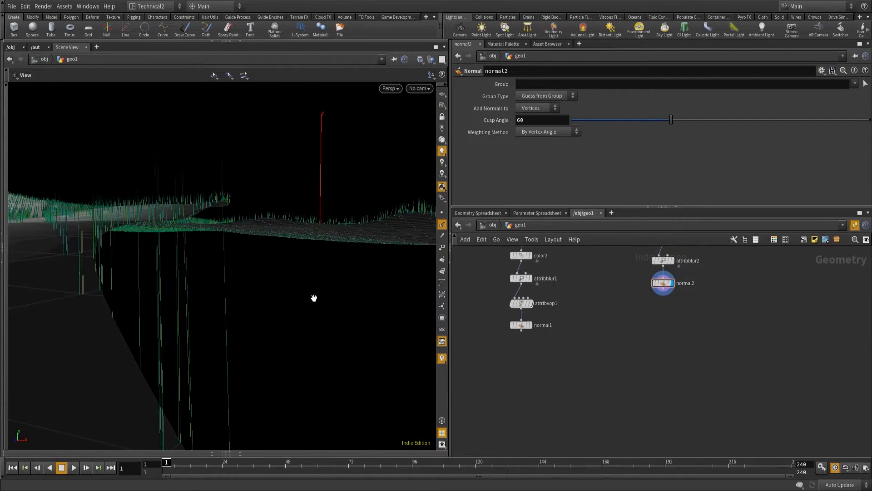
drag(183, 292, 155, 294)
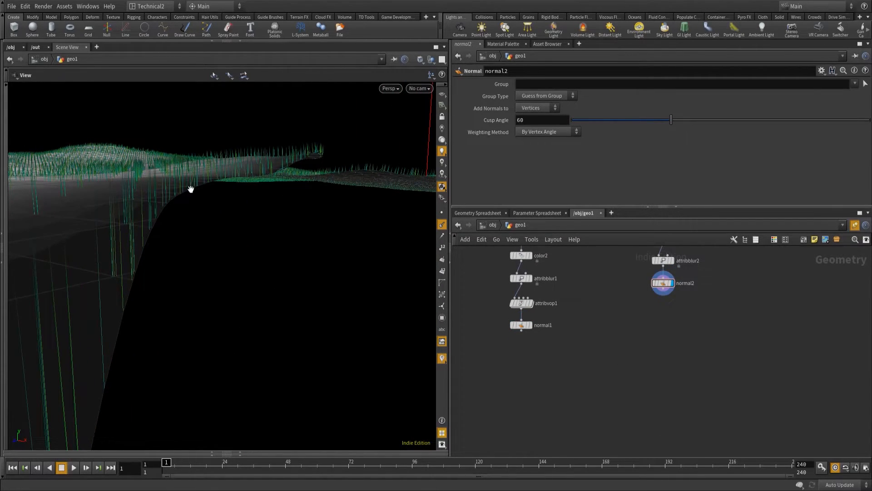
drag(127, 323, 145, 320)
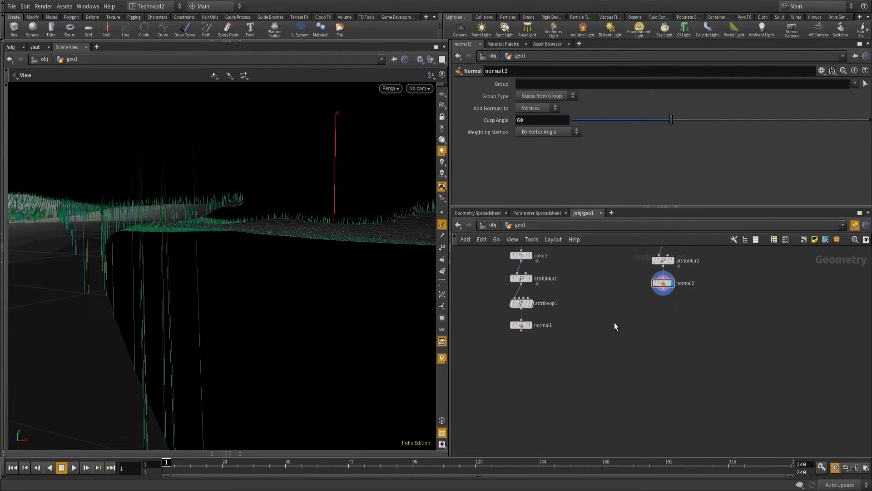
Add an Attribute Transfer node below normal1, wiring normal1 into its first input and normal2 into its second, and display it.
key(Tab)
text(atr)
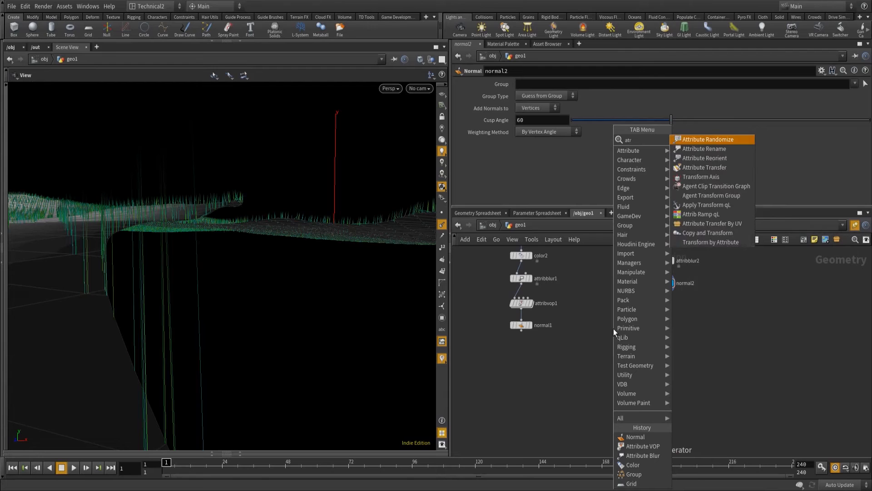
key(Down)
key(Down)
key(Down)
key(Return)
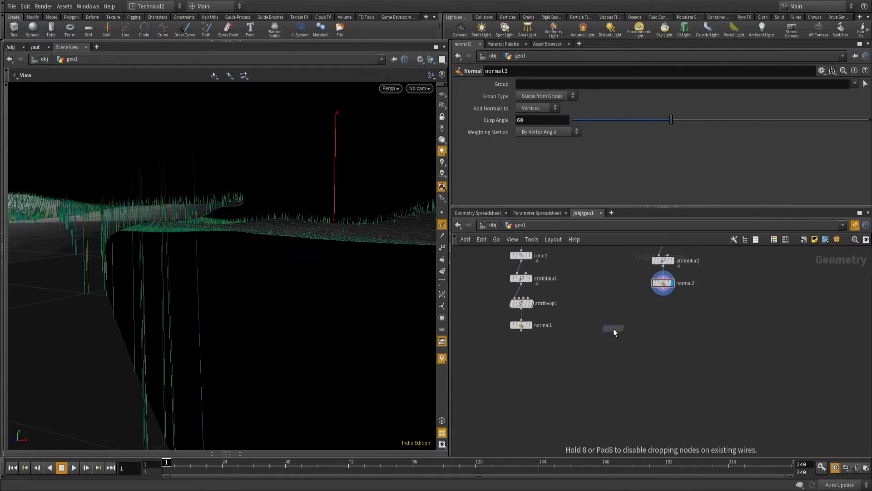
click(614, 329)
drag(613, 329, 524, 357)
click(521, 331)
click(540, 355)
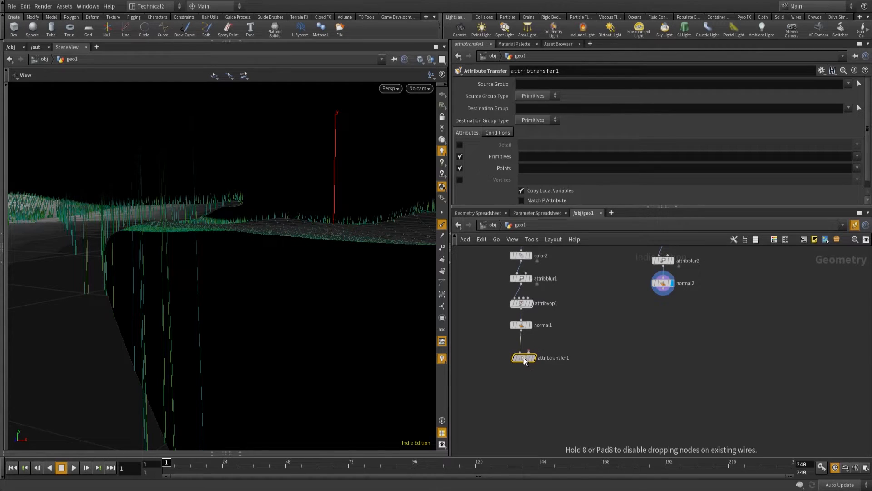
click(528, 350)
click(663, 292)
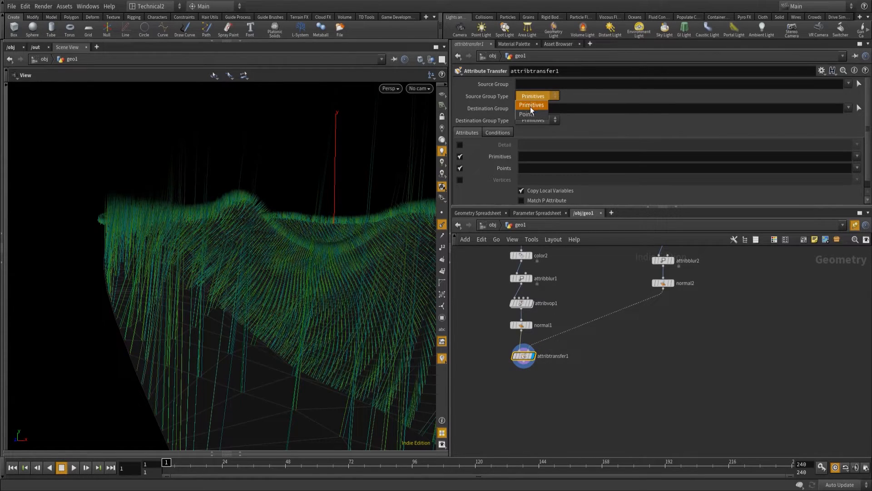
Set the Attribute Transfer's source and destination group types to Points, its distance threshold to 0 and its blend width to 0.3.
click(528, 114)
click(549, 120)
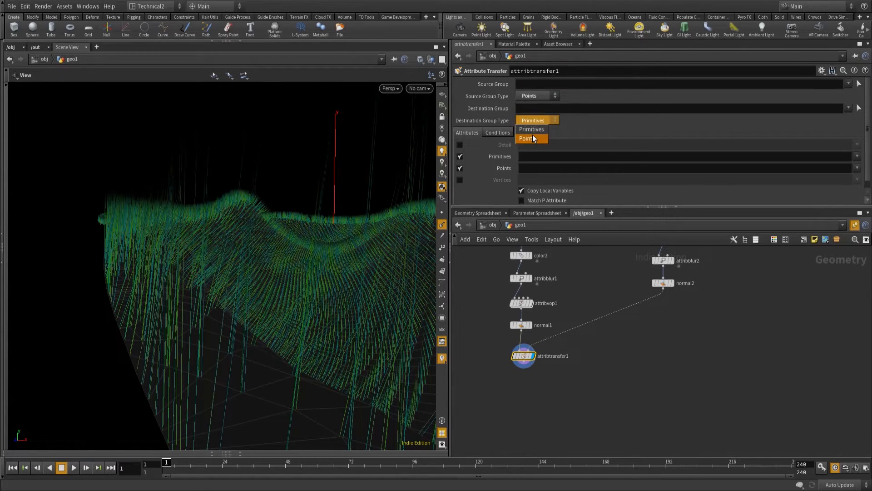
click(499, 133)
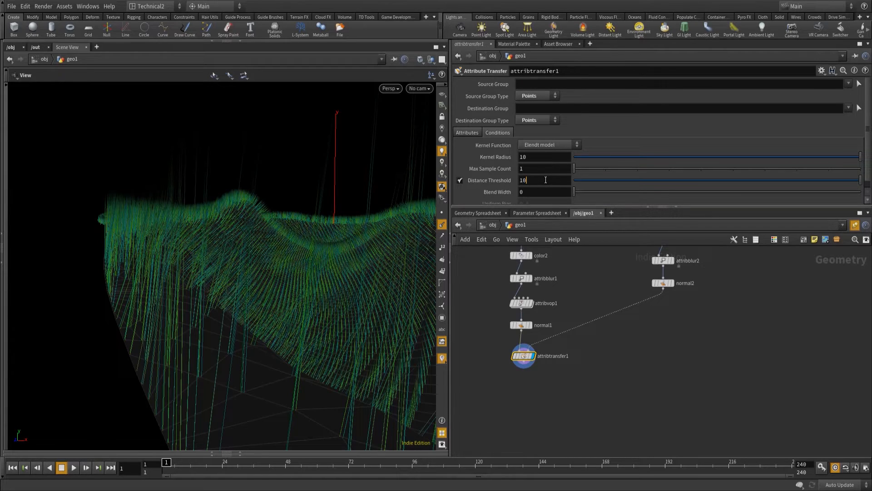
drag(544, 180, 491, 180)
text(0)
key(Tab)
click(538, 192)
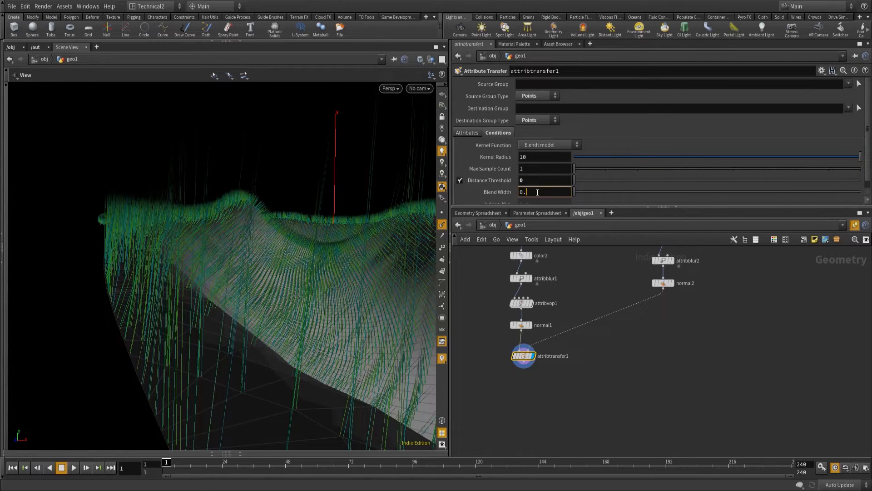
click(574, 269)
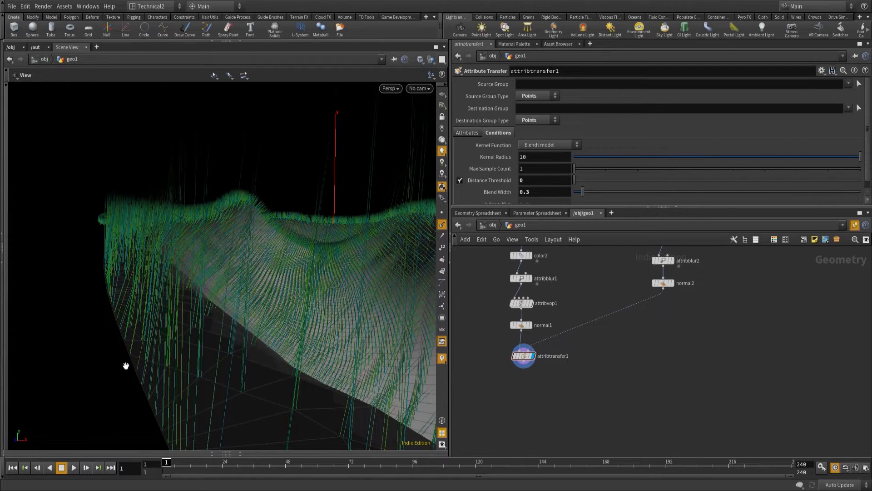
Limit the point attributes transferred by the Attribute Transfer node to N.
click(468, 132)
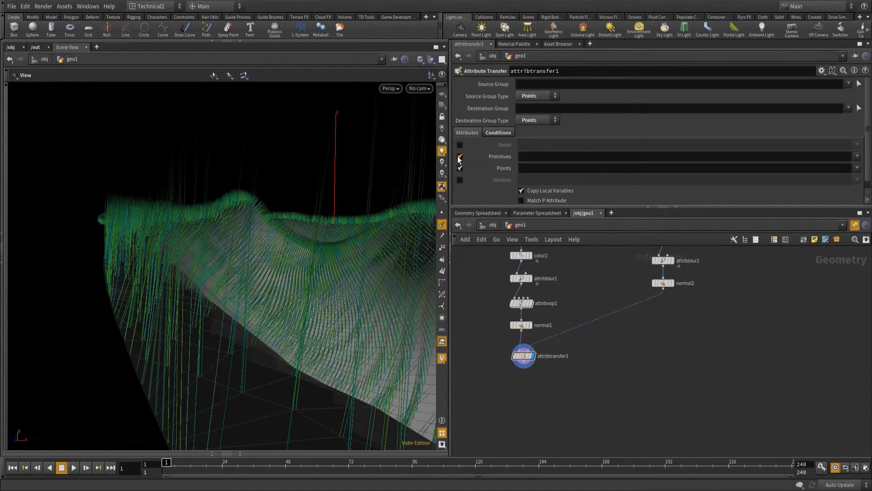
click(541, 169)
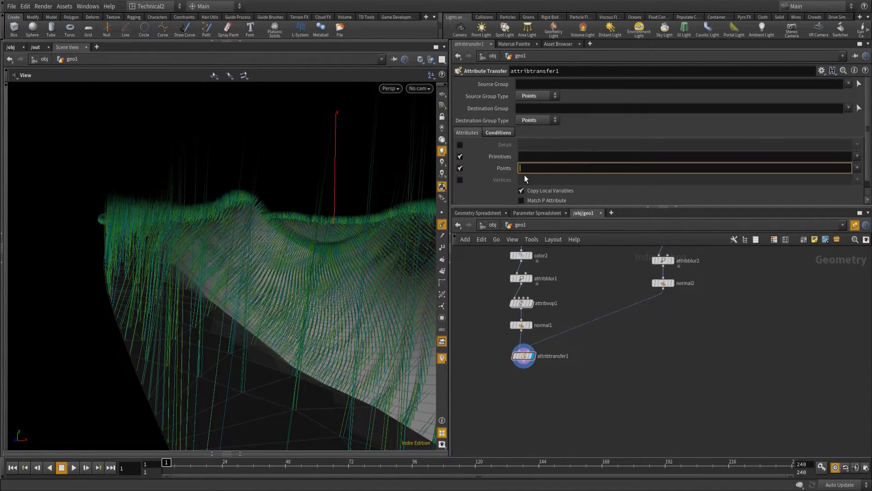
text(N)
key(Return)
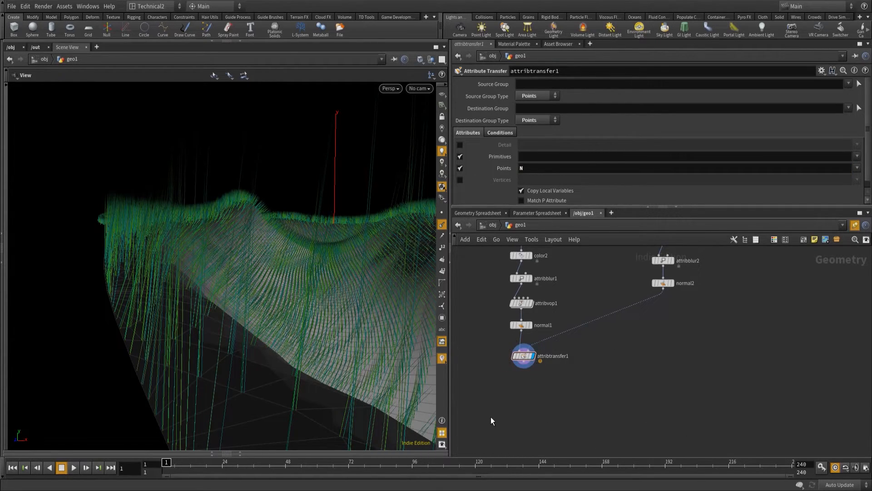
Review the Attribute Transfer's conditions and read the warning in its node info.
scroll(594, 187, down, 1)
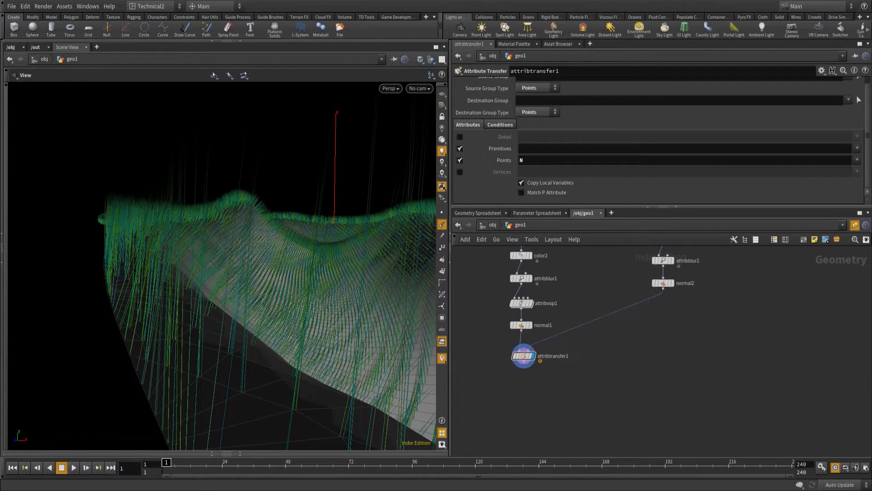
click(486, 126)
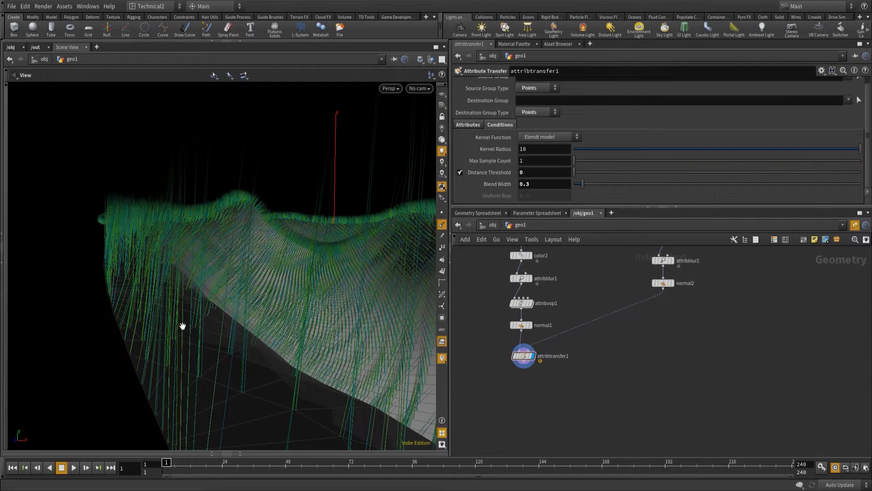
mouse_move(530, 358)
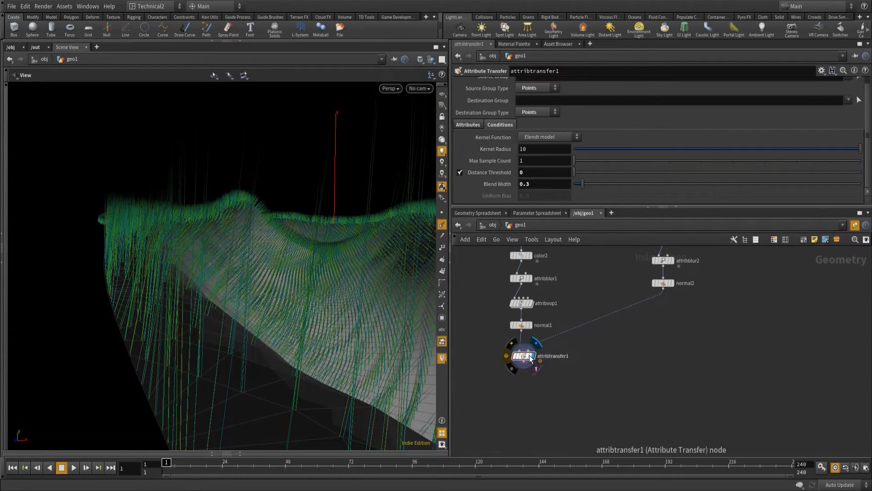
click(507, 356)
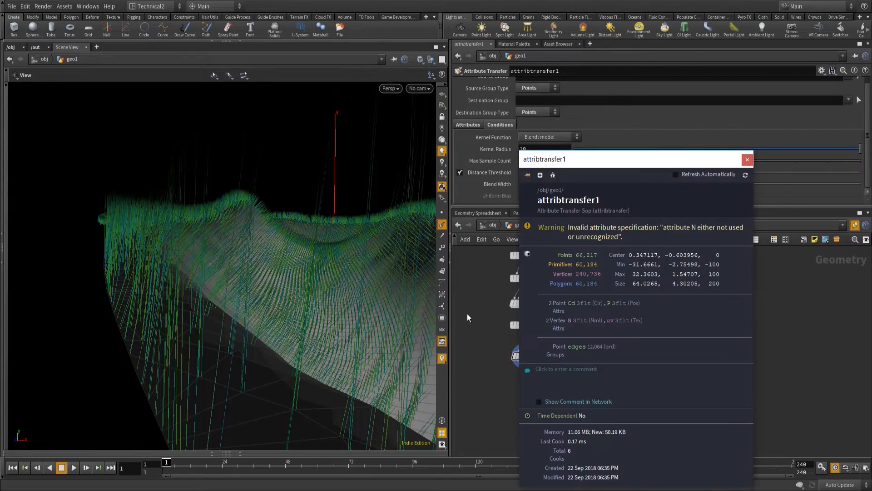
click(747, 160)
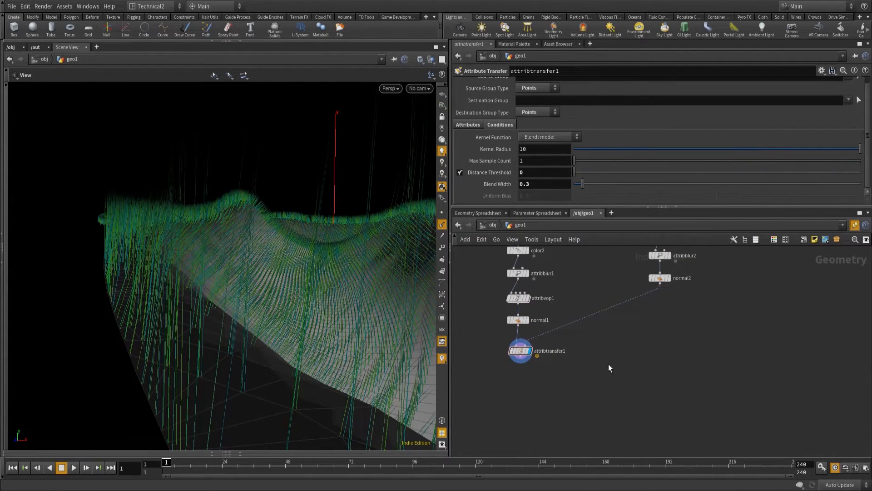
Set the Group Type to Points on both Normal nodes, normal1 and normal2.
middle_drag(628, 348, 615, 394)
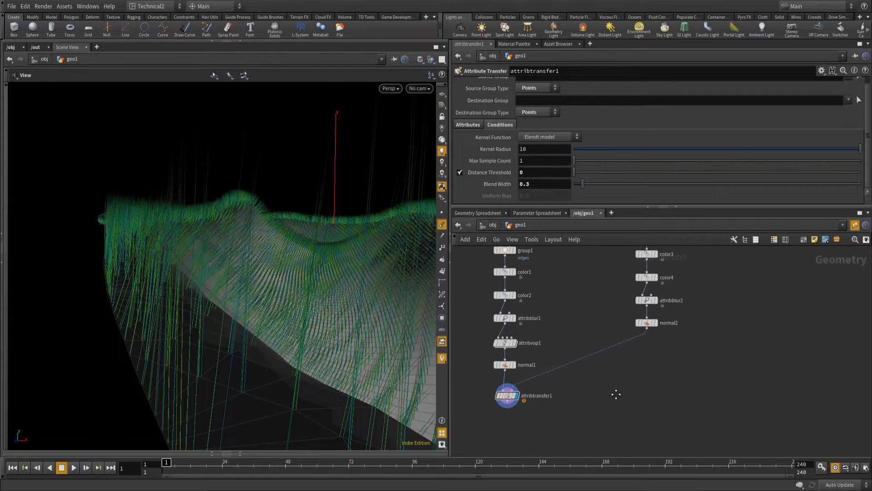
middle_drag(574, 312, 596, 353)
click(676, 363)
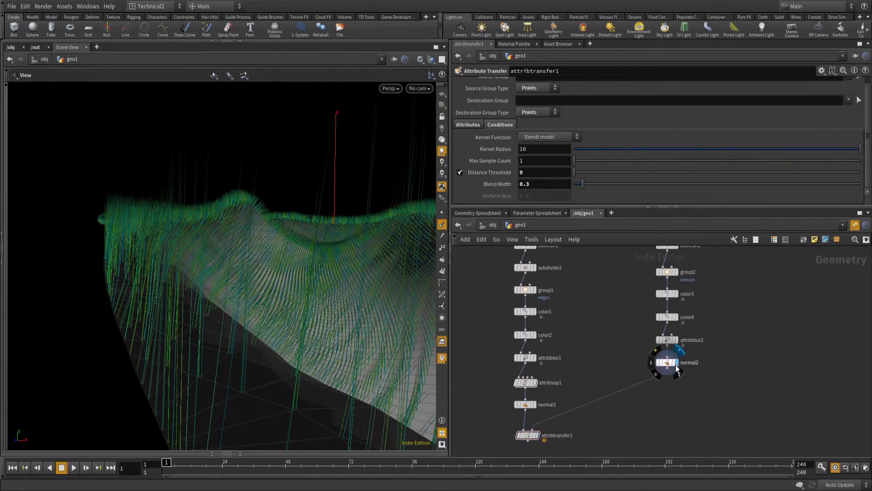
click(536, 404)
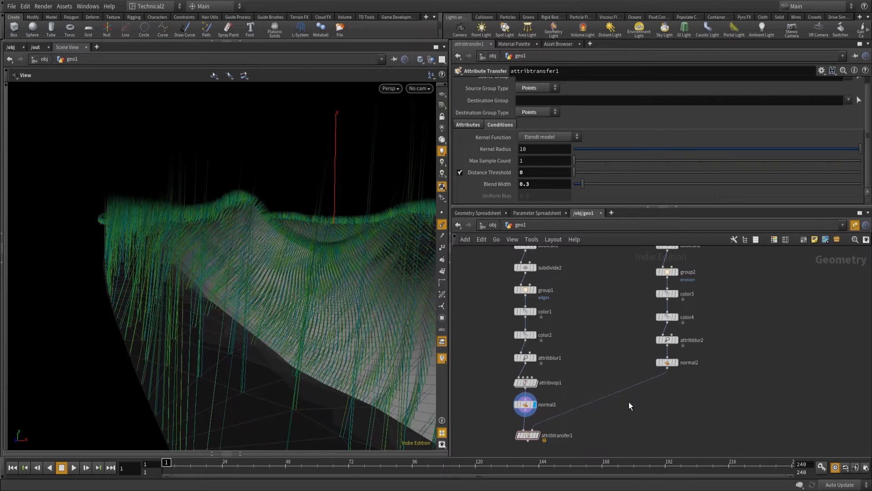
click(526, 403)
click(548, 101)
click(529, 129)
click(667, 362)
click(546, 98)
click(533, 130)
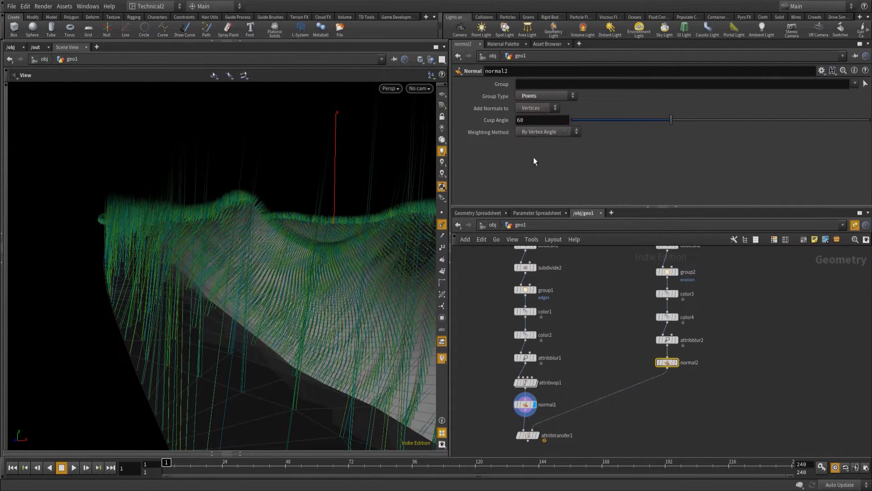
Display the Attribute Transfer node again and examine the normals along the path's edge.
middle_drag(577, 384, 591, 327)
scroll(590, 327, down, 1)
click(550, 370)
click(558, 371)
drag(254, 318, 184, 304)
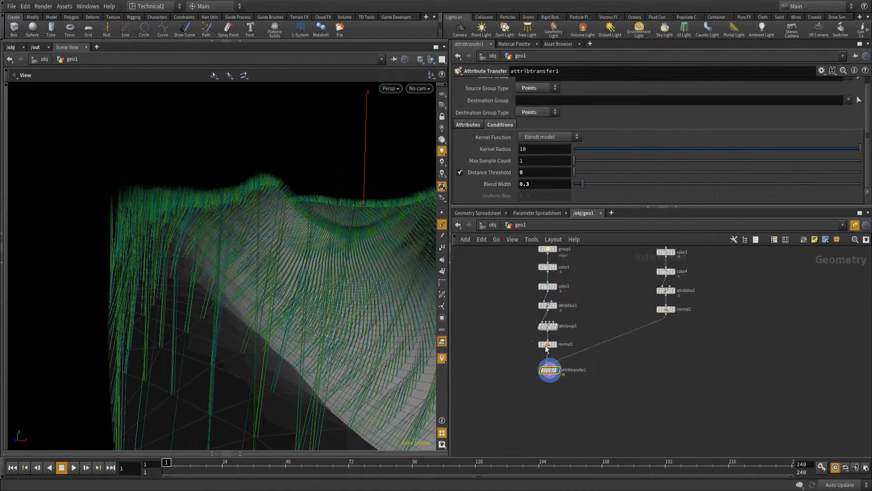
Make normal1 and normal2 add their normals to Points, and check the transferred normals on the Attribute Transfer node.
click(546, 344)
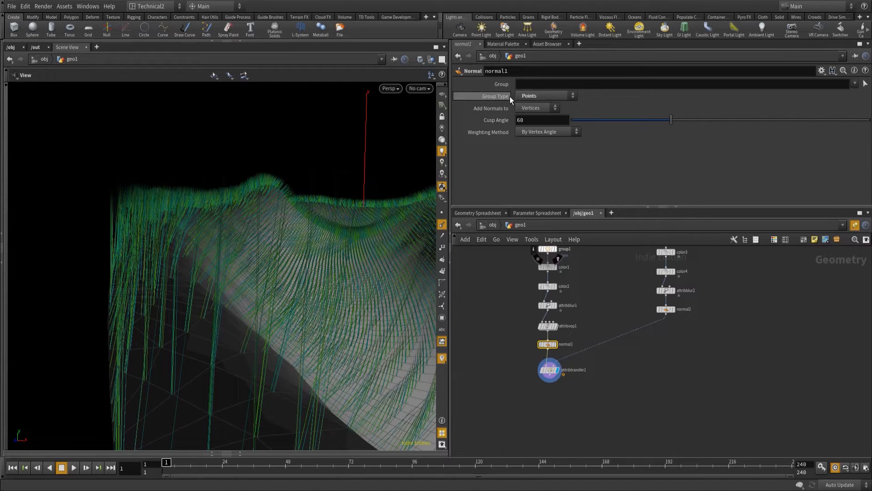
click(528, 109)
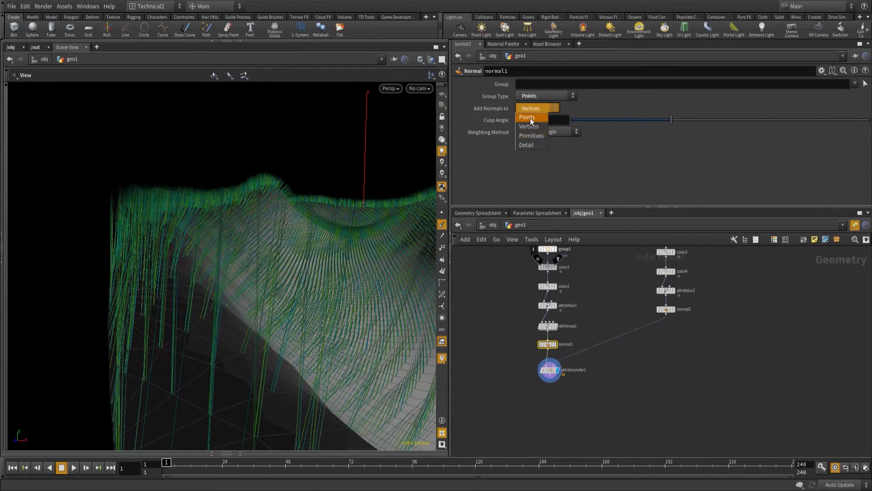
click(530, 118)
click(666, 309)
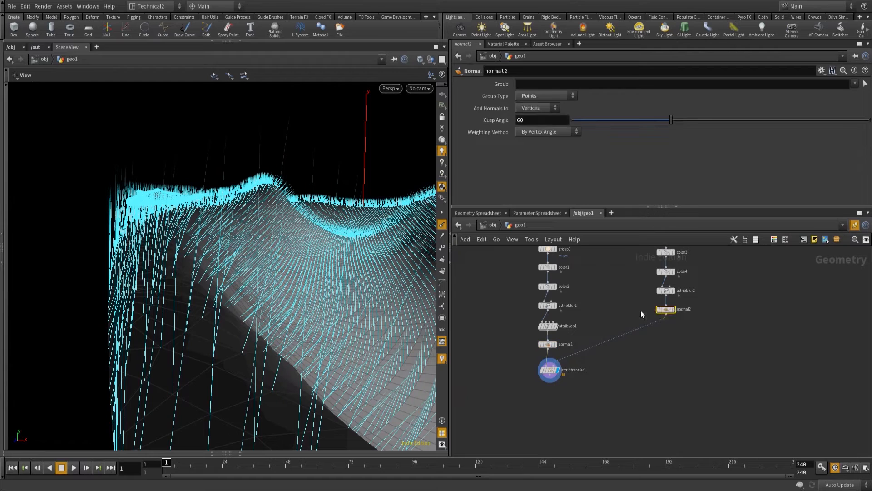
click(533, 108)
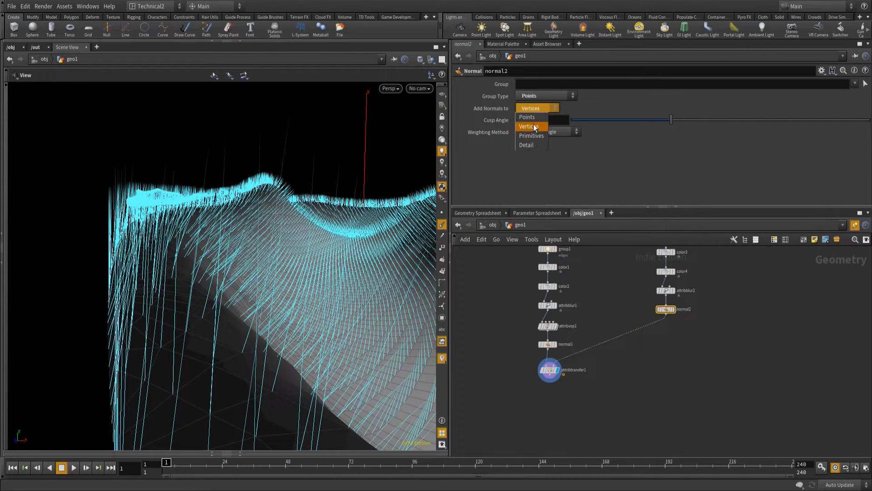
click(533, 118)
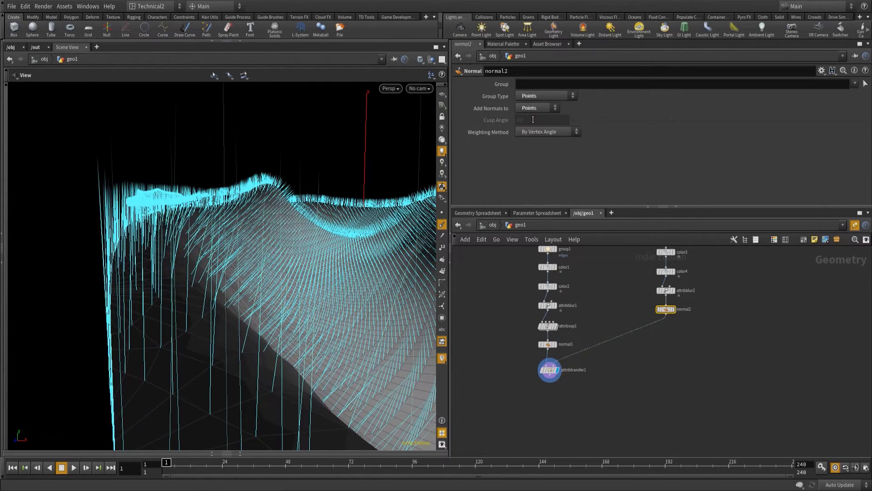
click(551, 371)
drag(235, 333, 112, 317)
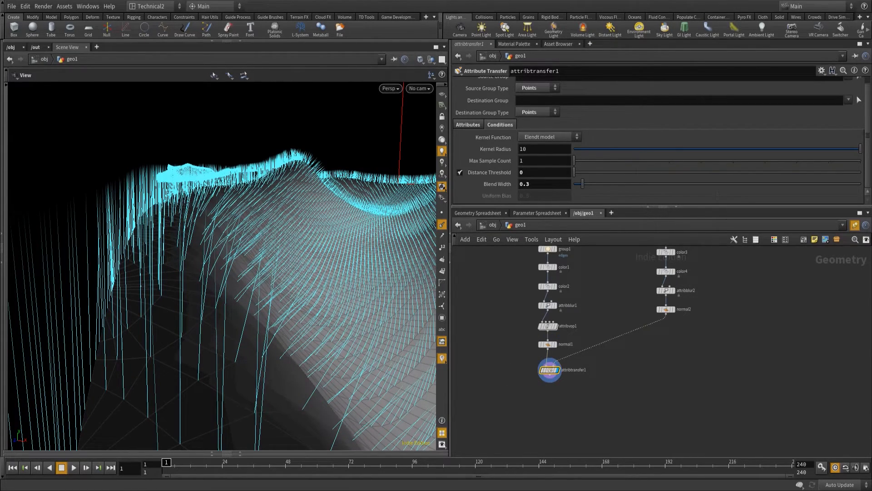
Add a Smooth node directly below the Attribute Transfer node.
middle_drag(592, 414, 593, 356)
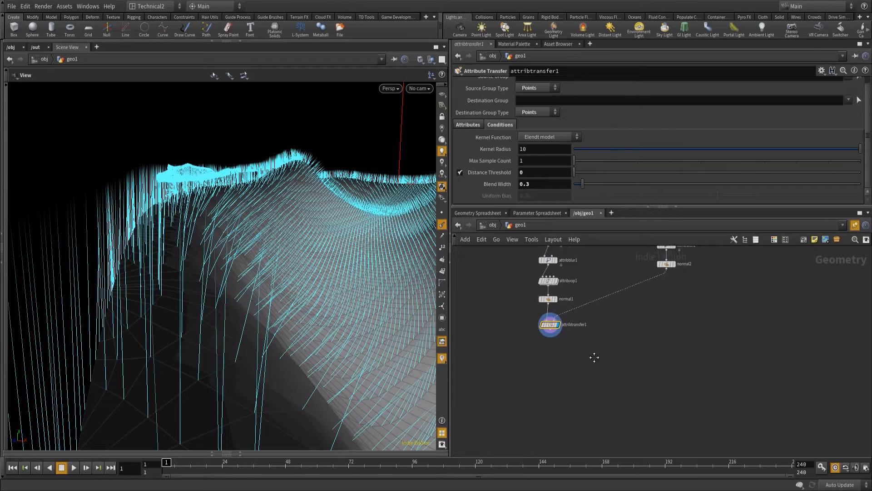
key(Tab)
text(smooth)
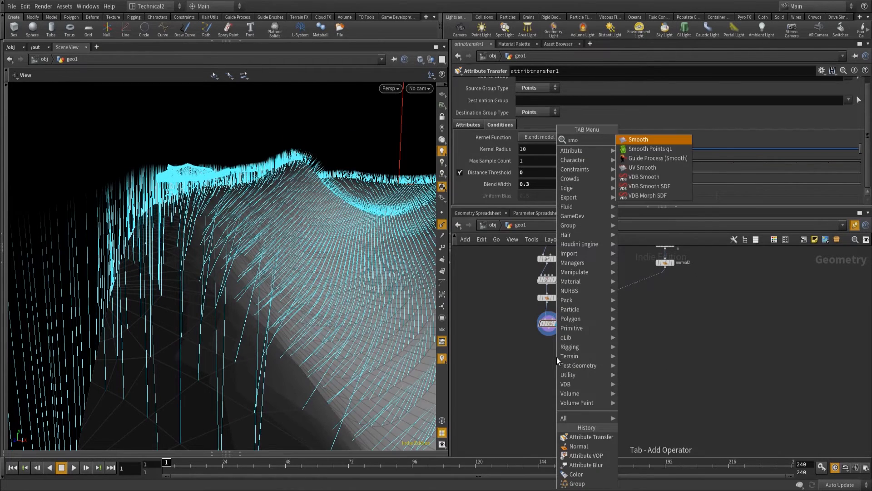
key(Return)
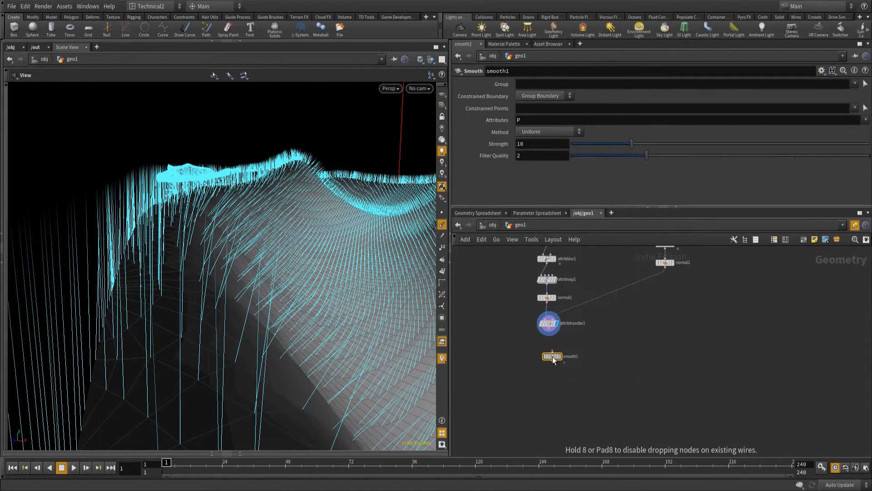
click(548, 351)
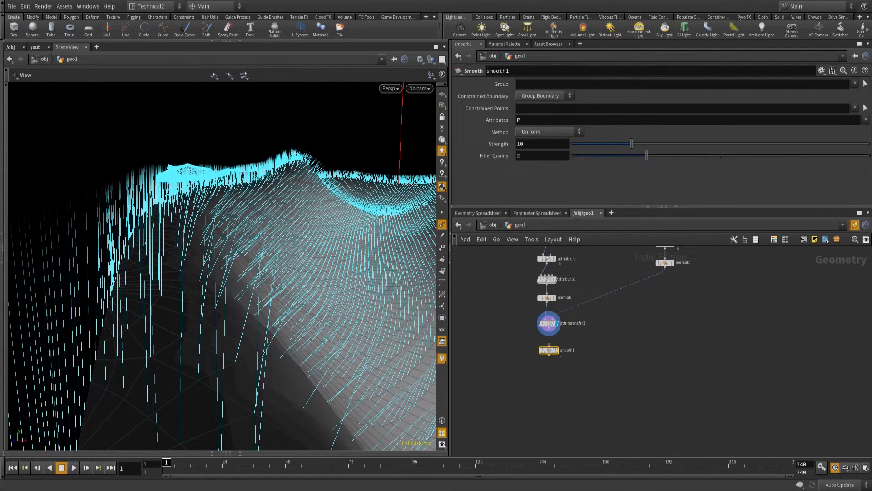
Set the Smooth node to smooth the N attribute and display it with the Attribute Transfer feeding its input.
drag(528, 121, 480, 119)
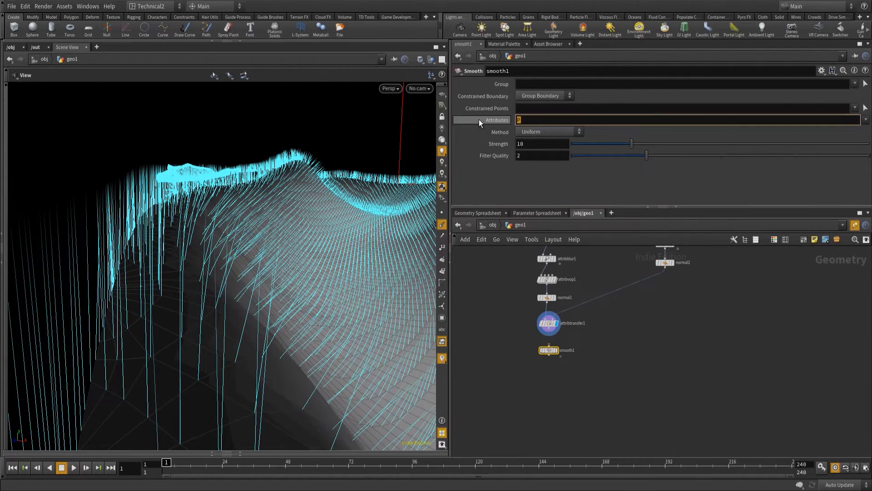
text(N)
key(Tab)
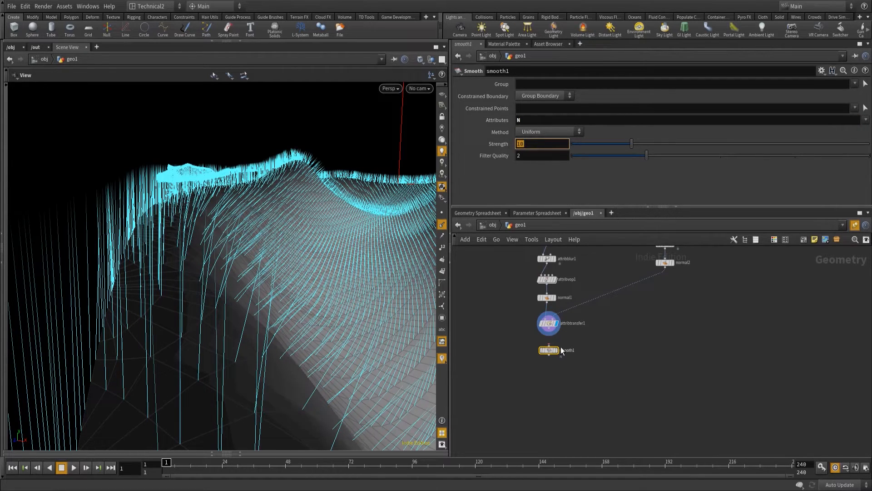
click(562, 349)
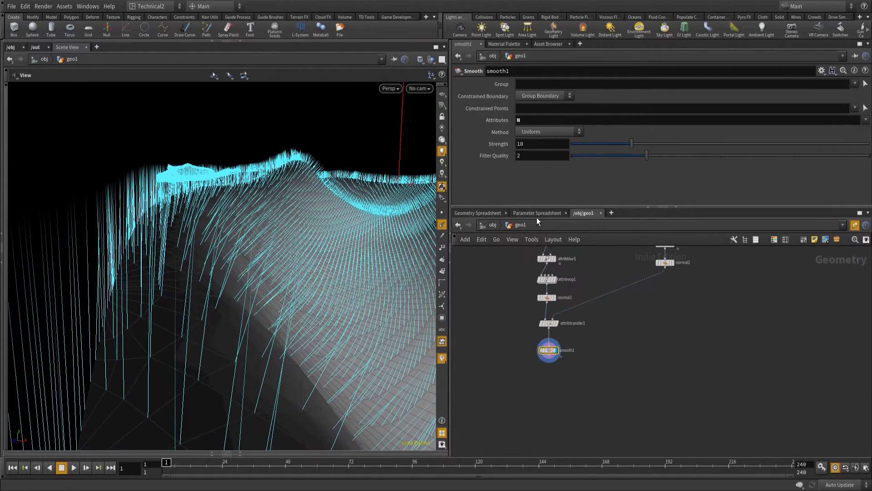
Try out different smoothing strengths on the path's normals and set the Smooth node's strength to 5.
drag(632, 143, 870, 155)
drag(679, 142, 468, 145)
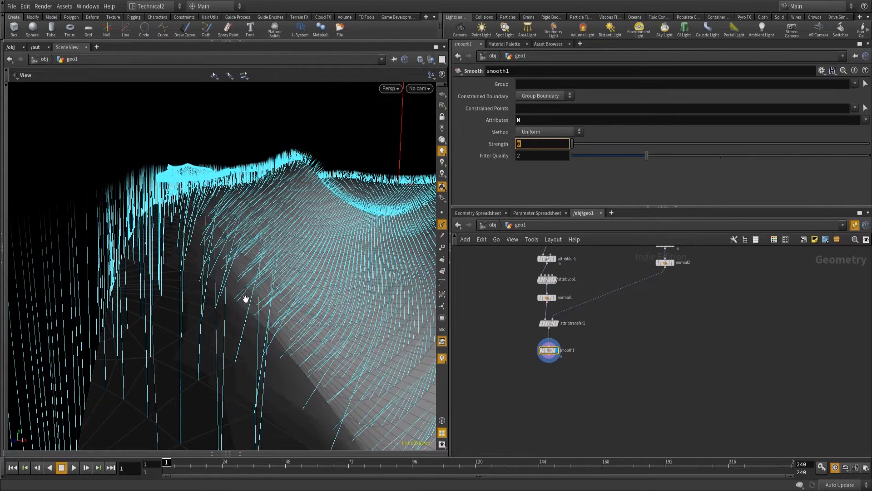
text(5)
key(Return)
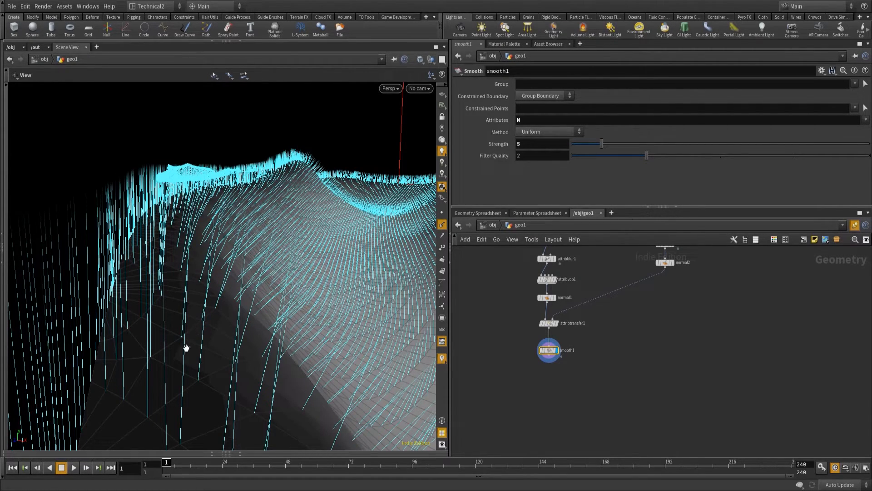
Add a UV Unwrap node directly below the Smooth node, fed by its output.
click(550, 357)
key(Tab)
text(unw)
key(Return)
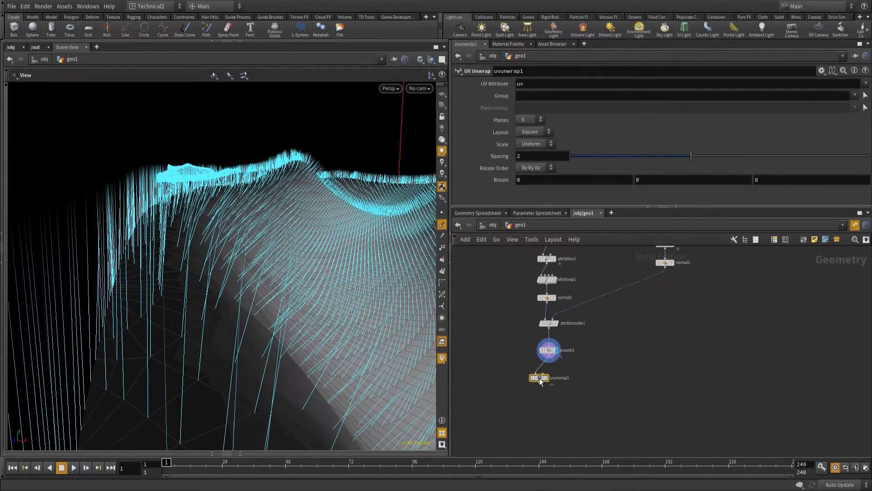
click(546, 370)
Hide the point normals in the viewport, then line up the UV Unwrap node under the Smooth node and display it.
drag(338, 307, 414, 220)
click(441, 225)
right_drag(176, 212, 183, 272)
drag(181, 186, 179, 205)
right_drag(168, 241, 194, 212)
drag(189, 261, 198, 252)
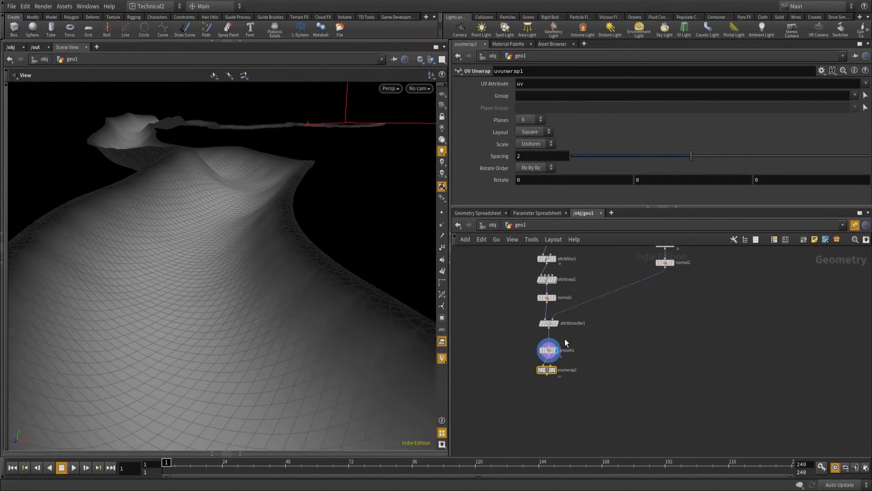
drag(546, 368, 552, 370)
drag(554, 373, 551, 372)
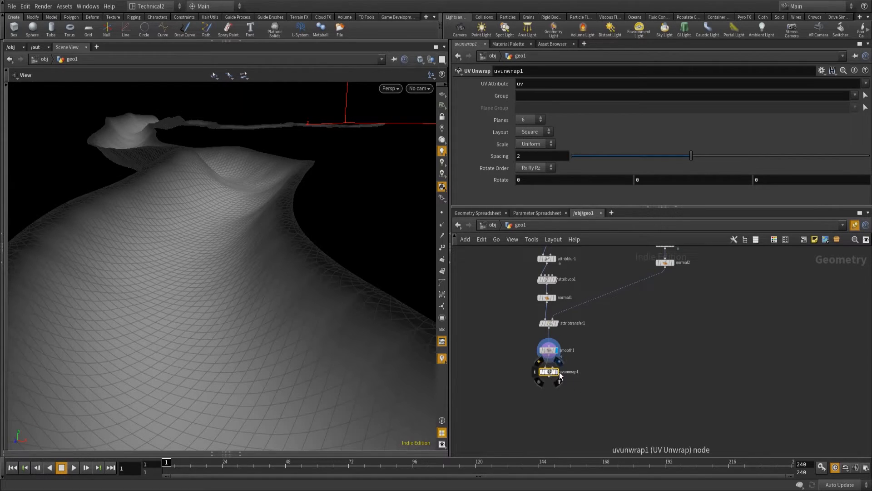
Add a UV Quick Shade node below the UV Unwrap node and display it to preview the path's UVs.
click(550, 378)
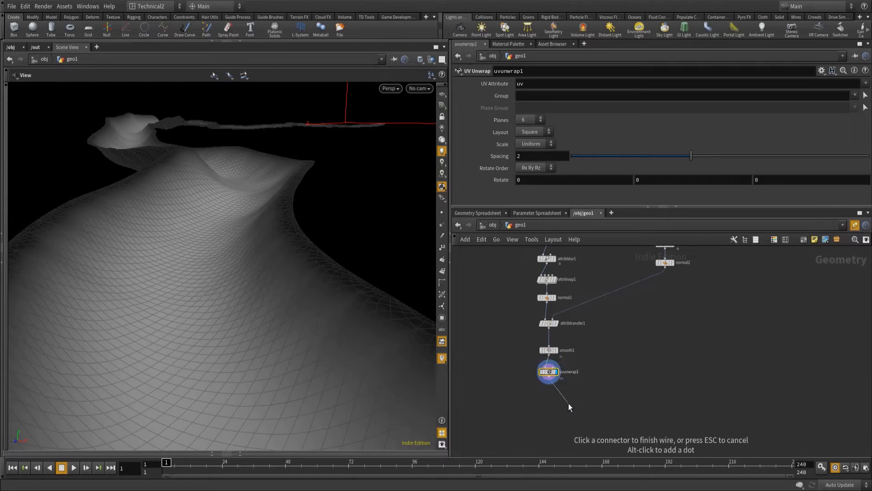
key(Tab)
text(uvqu)
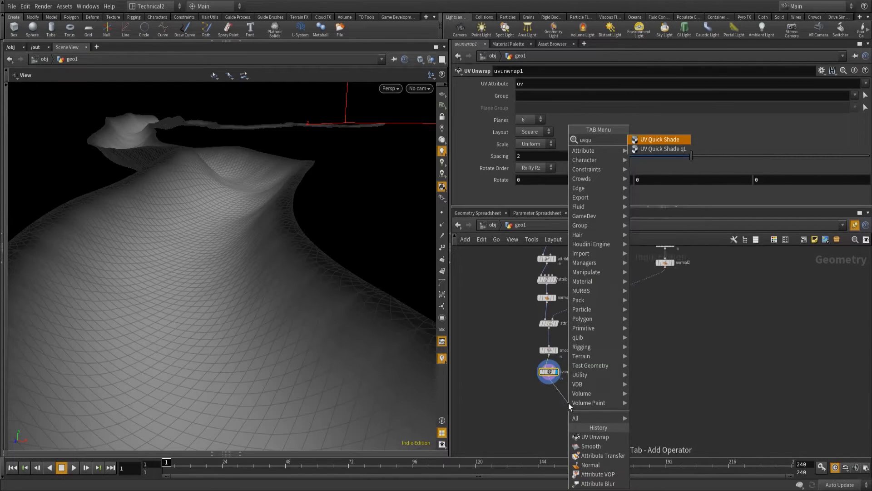
key(Return)
click(569, 402)
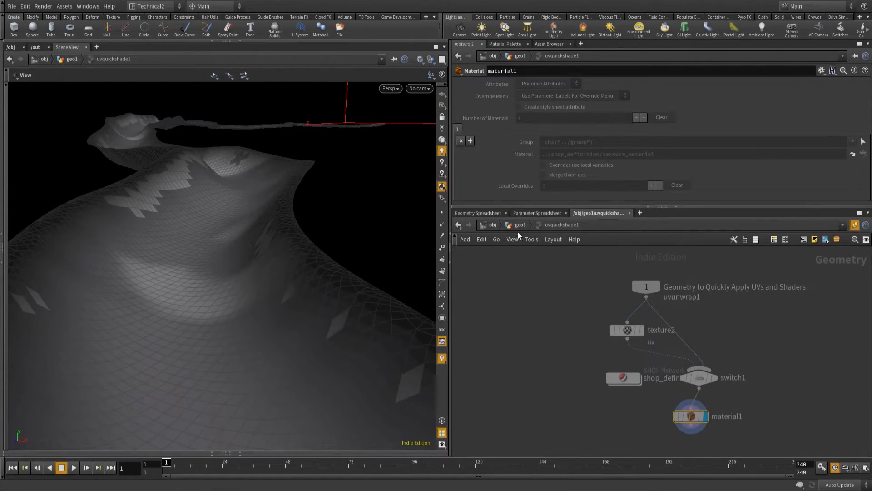
drag(568, 403, 550, 391)
Set the UV Unwrap node's layout to Strip and scale to None, and check the grid texture along the path.
click(549, 372)
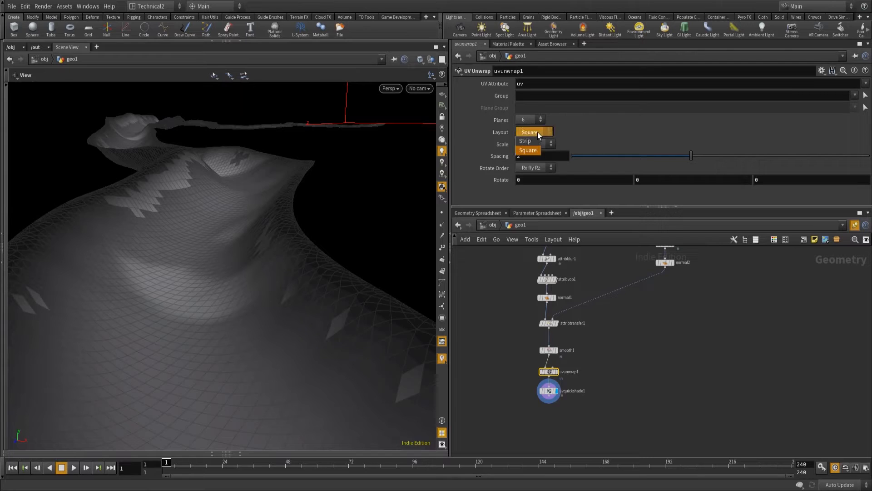
click(526, 141)
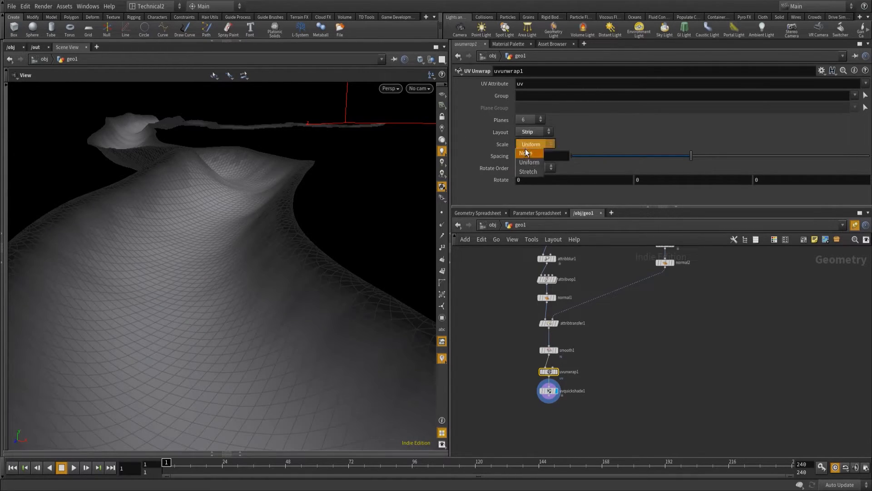
click(537, 152)
mouse_move(206, 274)
mouse_down()
mouse_move(162, 356)
mouse_move(219, 273)
mouse_up()
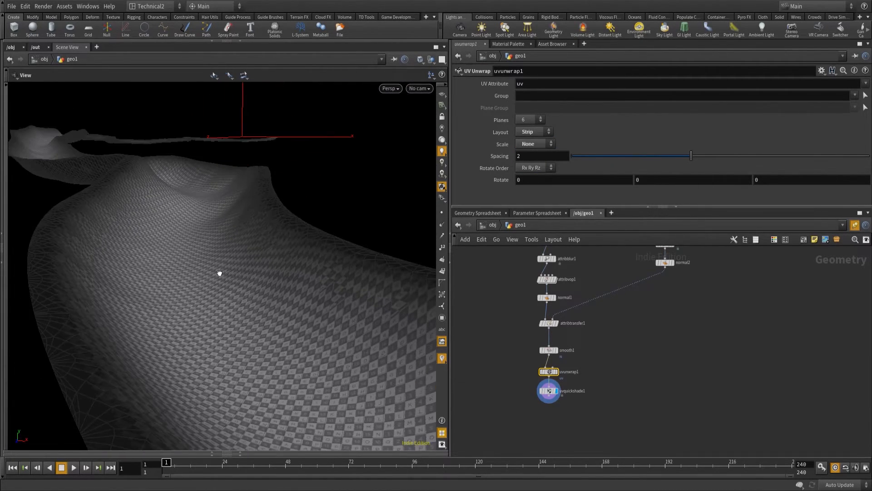
right_drag(375, 281, 415, 277)
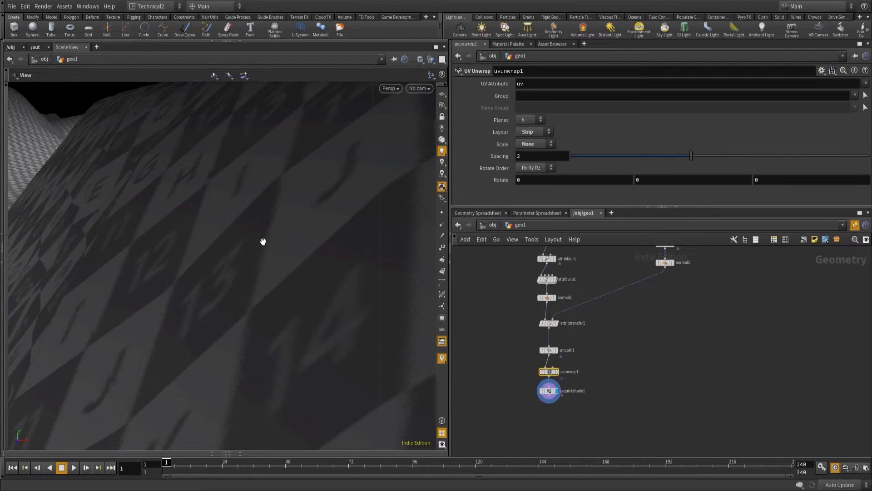
right_drag(288, 264, 279, 268)
middle_drag(119, 338, 197, 309)
mouse_move(251, 339)
mouse_down()
mouse_move(246, 378)
mouse_move(252, 336)
mouse_up()
middle_drag(219, 295, 250, 279)
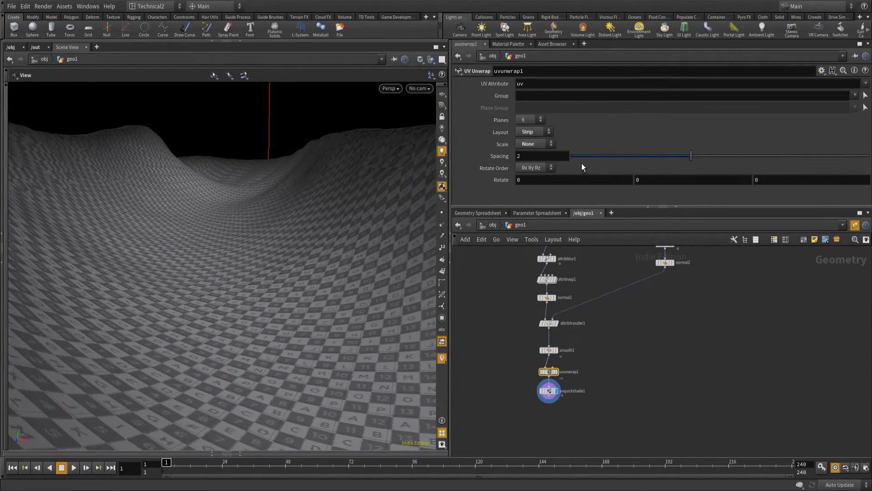
Set the UV Unwrap node's spacing to 0 and inspect the grid texture up close.
drag(552, 159, 457, 164)
text(0)
key(Return)
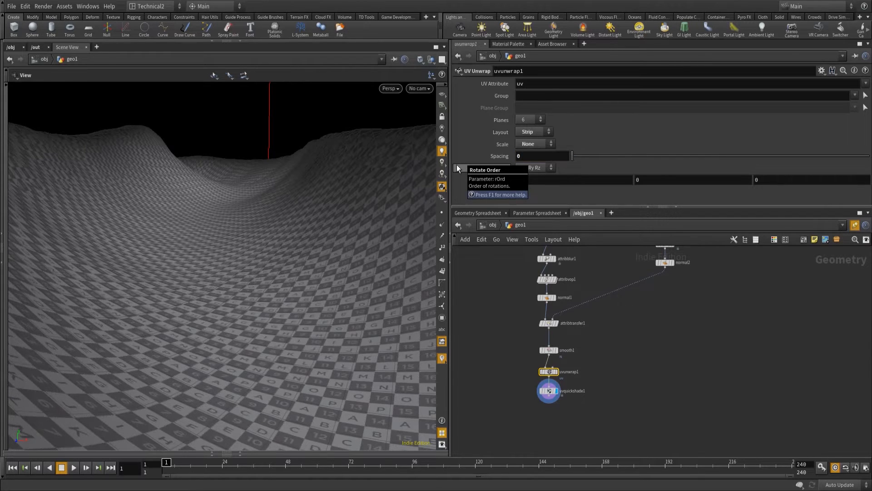
drag(279, 331, 275, 394)
scroll(293, 323, up, 5)
scroll(284, 325, down, 2)
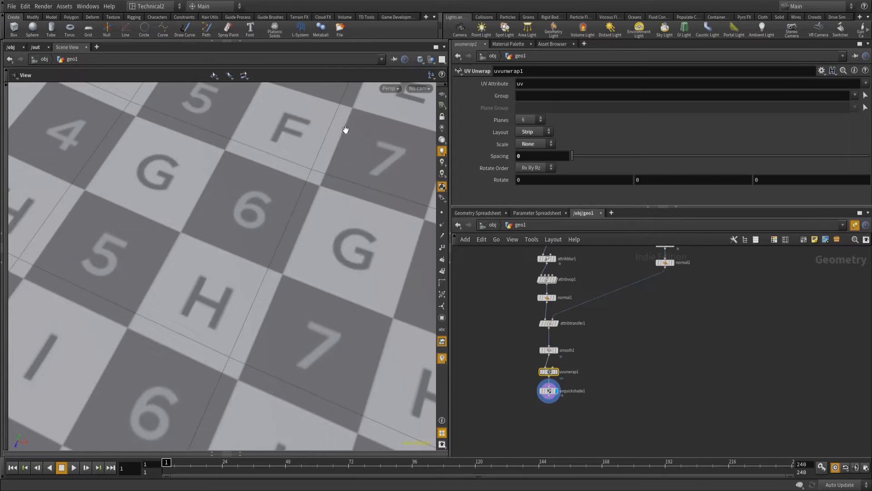
Try 5 and 4 projection planes on the UV Unwrap node, set it to 5 planes, and check the texture along the path.
click(532, 121)
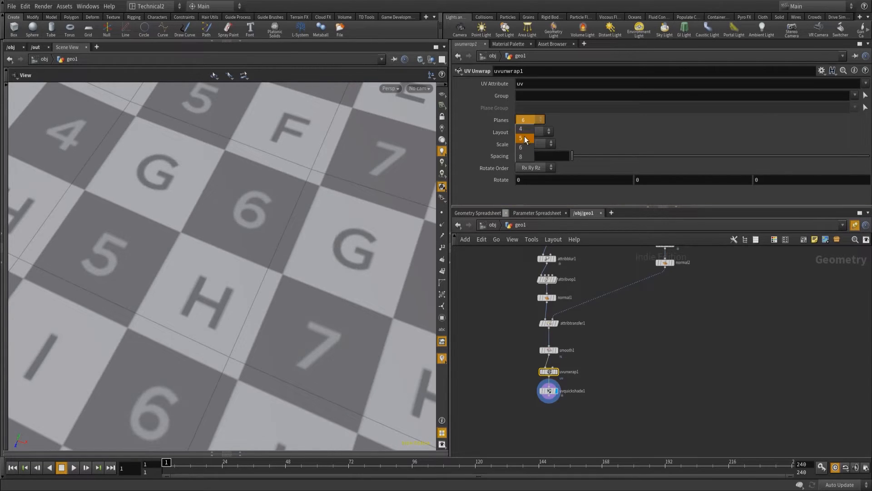
click(525, 140)
scroll(363, 222, down, 10)
drag(329, 244, 294, 295)
click(530, 125)
click(527, 133)
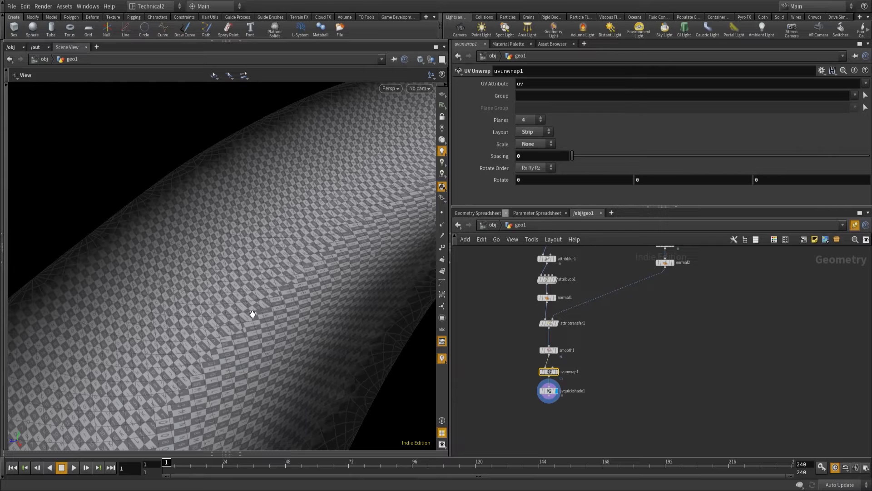
click(534, 122)
click(525, 143)
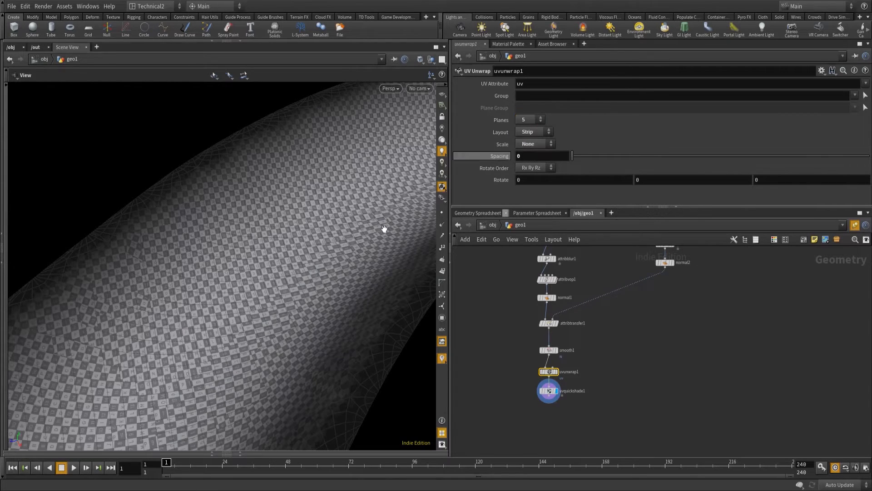
drag(321, 343, 349, 323)
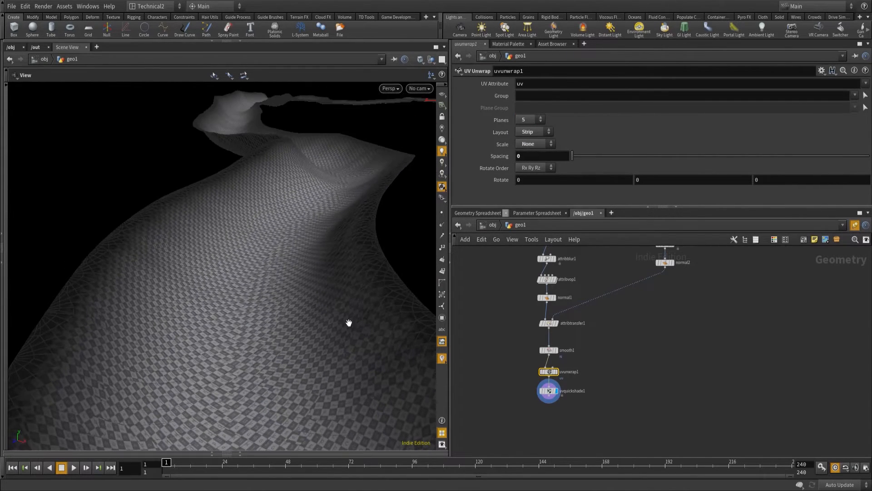
drag(285, 227, 267, 330)
drag(309, 158, 247, 196)
drag(193, 335, 303, 271)
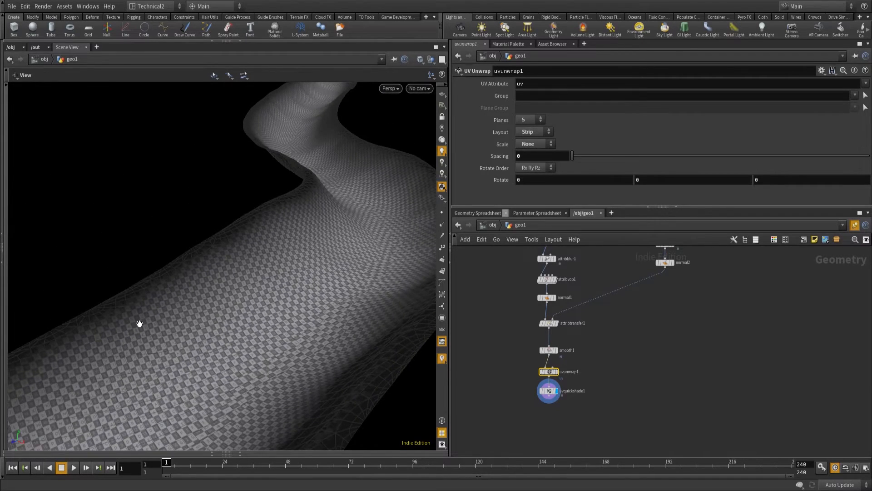
Delete the UV Quick Shade node below the UV Unwrap node.
middle_drag(637, 351, 614, 336)
middle_drag(648, 310, 634, 322)
click(514, 396)
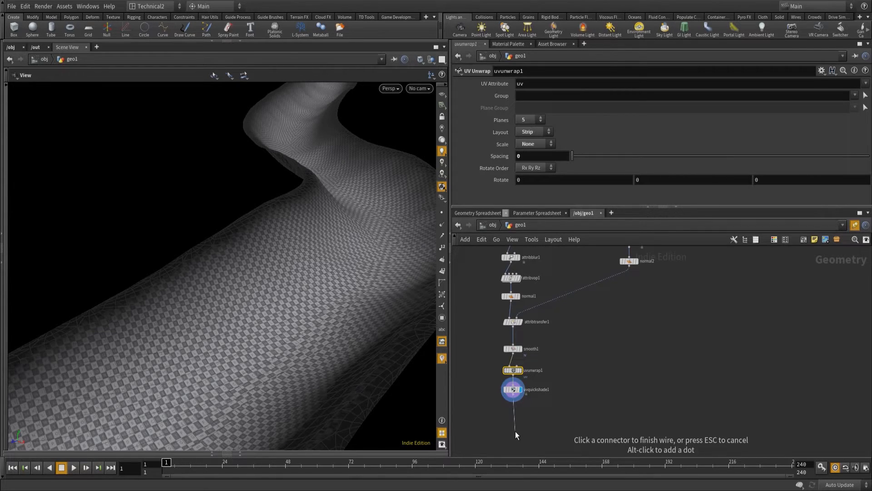
click(512, 390)
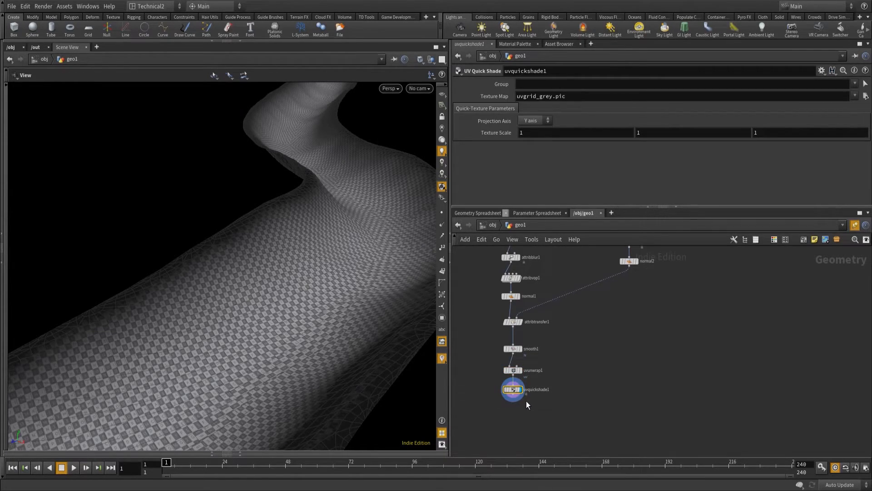
key(Delete)
Add a Group node directly below the UV Unwrap node and display it.
click(513, 375)
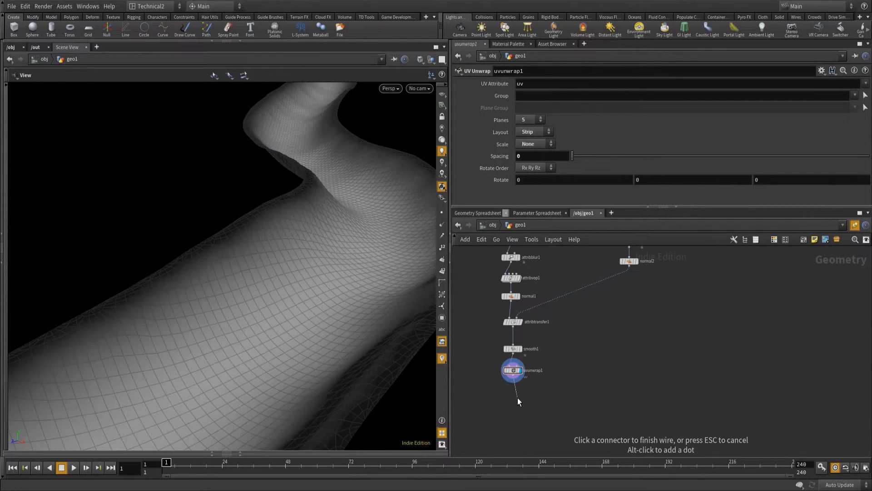
key(Tab)
text(group)
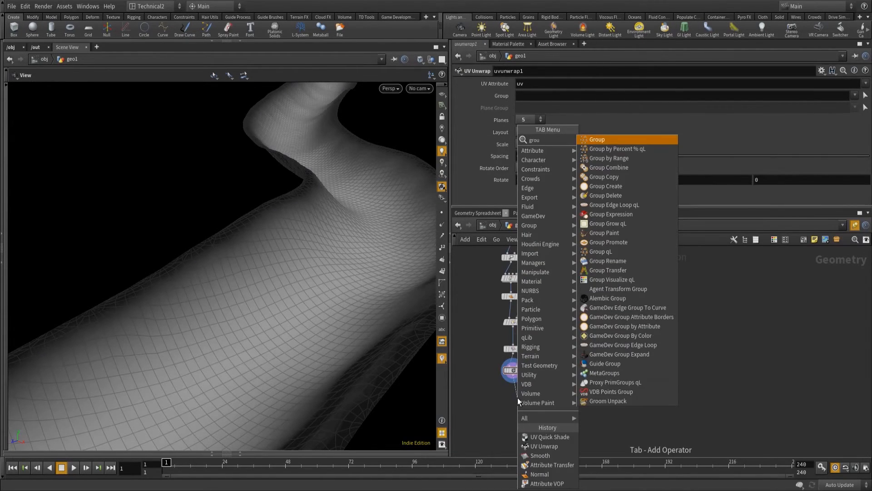
key(Return)
drag(517, 397, 508, 393)
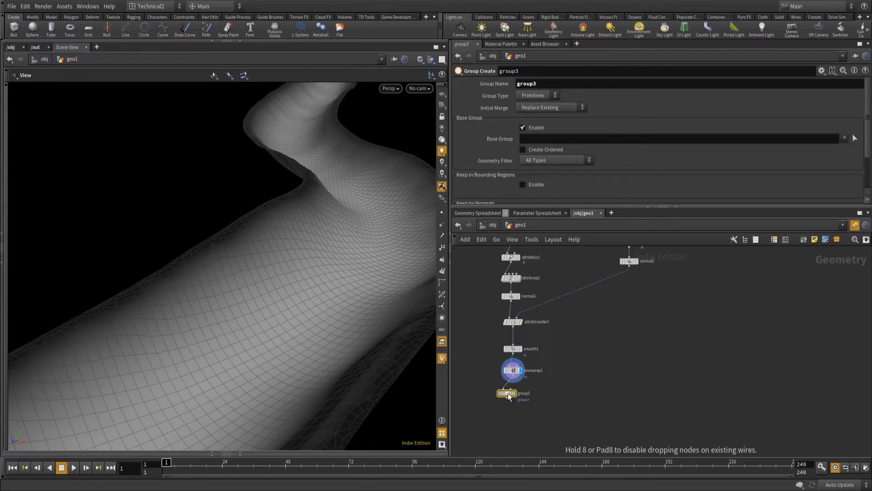
click(511, 392)
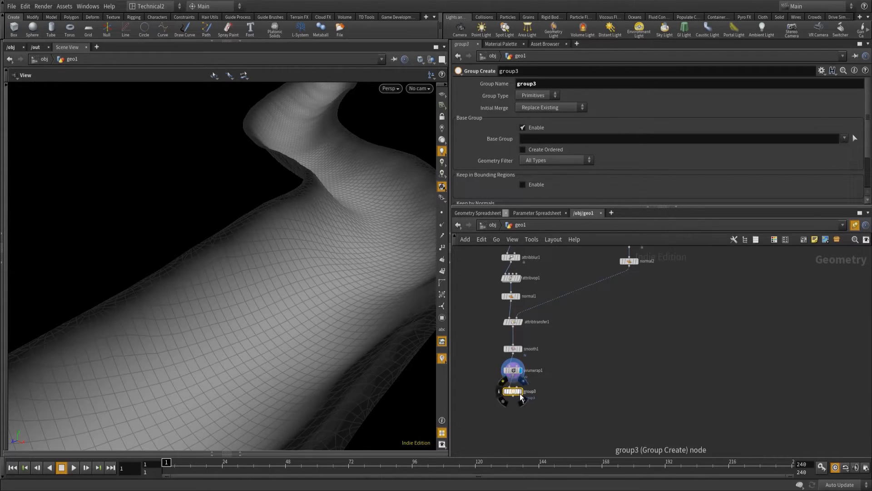
Name the path's primitive group Riverbed.
drag(568, 85, 451, 84)
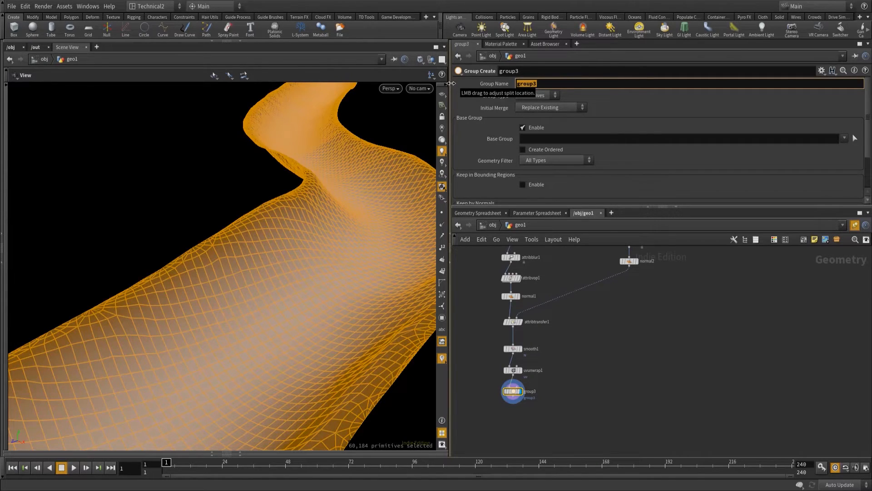
text(Riverbed)
key(Return)
Add a second Group node below normal2 in the terrain branch.
click(629, 267)
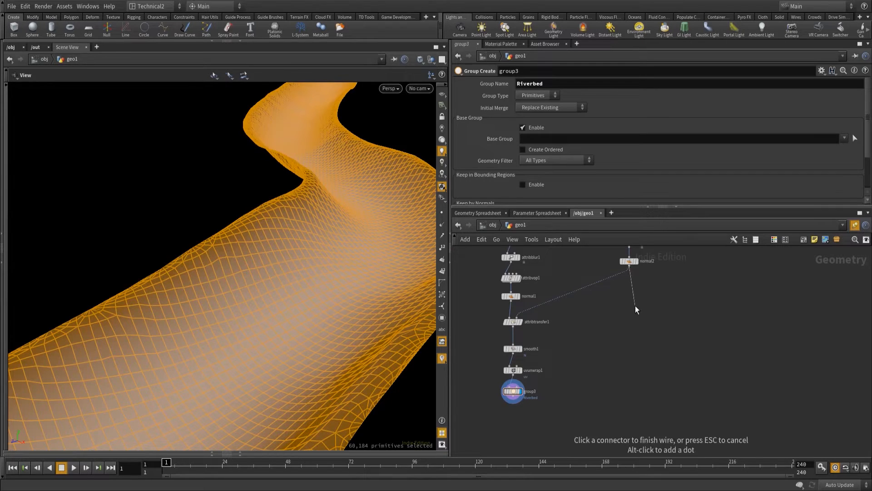
key(Tab)
text(grou)
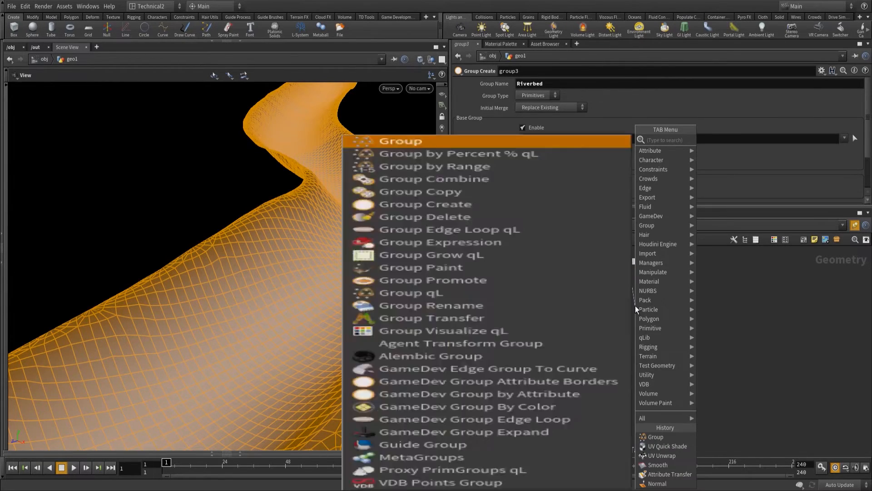
key(Return)
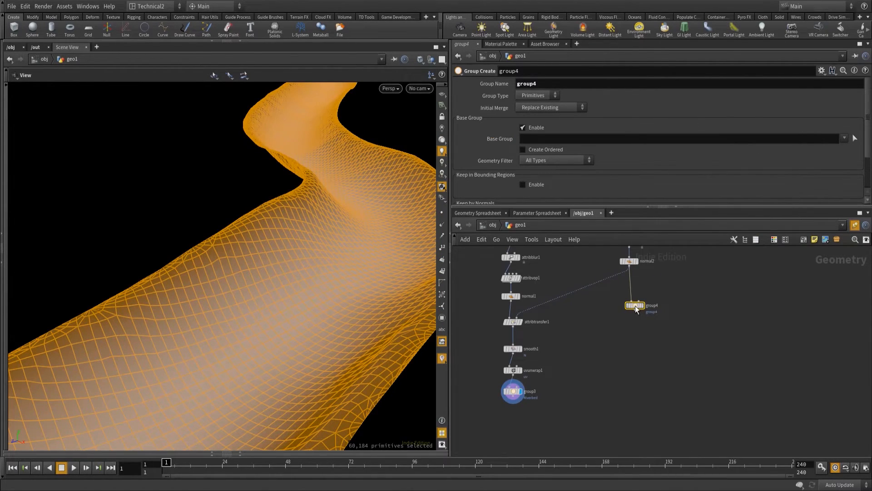
Name the terrain branch's group Terrain and line its node up below normal2.
drag(539, 86, 478, 87)
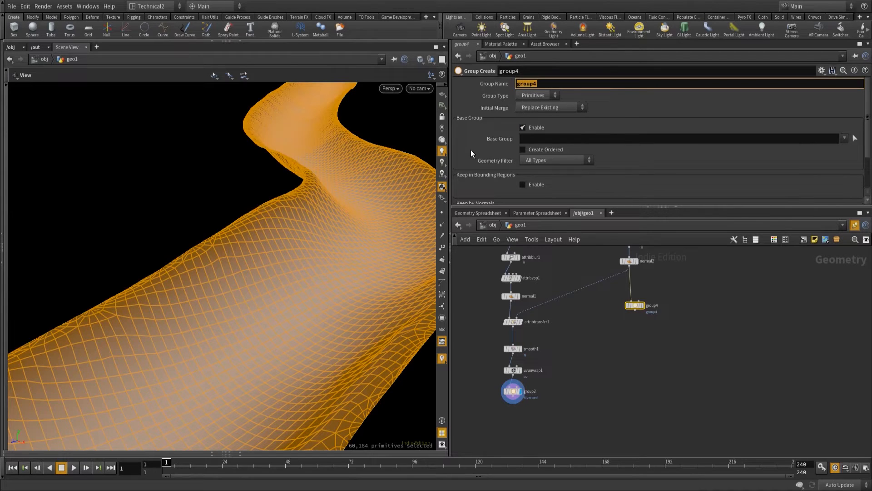
text(Terrian)
key(BackSpace)
key(BackSpace)
key(BackSpace)
text(ain)
drag(637, 307, 634, 304)
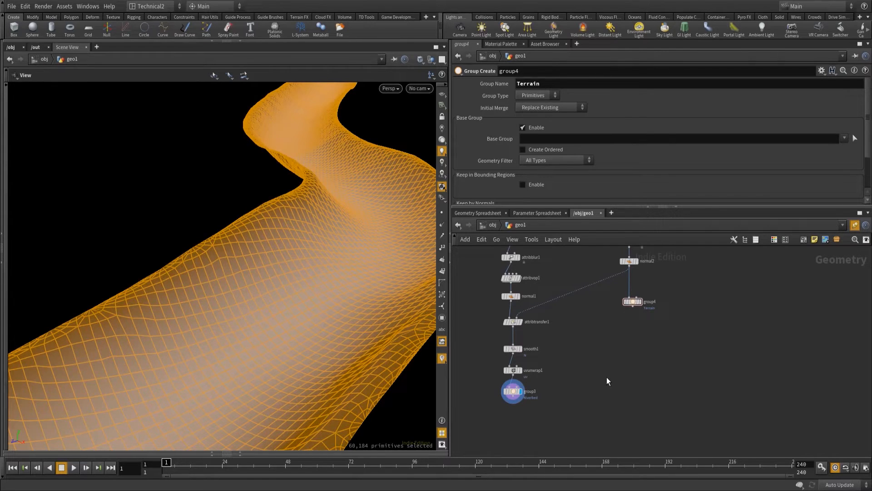
Combine the Riverbed and Terrain group nodes in a new Merge node, display it, and inspect the joined riverbed and terrain.
key(Tab)
text(mer)
key(Return)
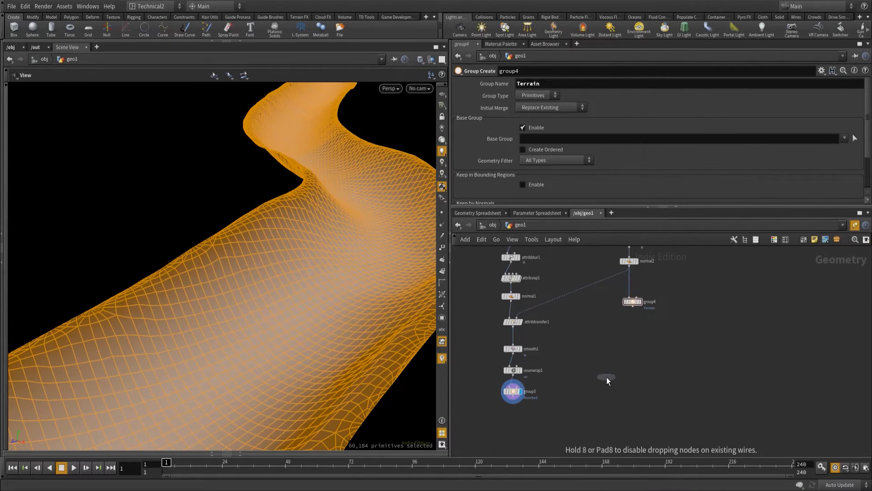
click(506, 443)
drag(513, 399, 514, 442)
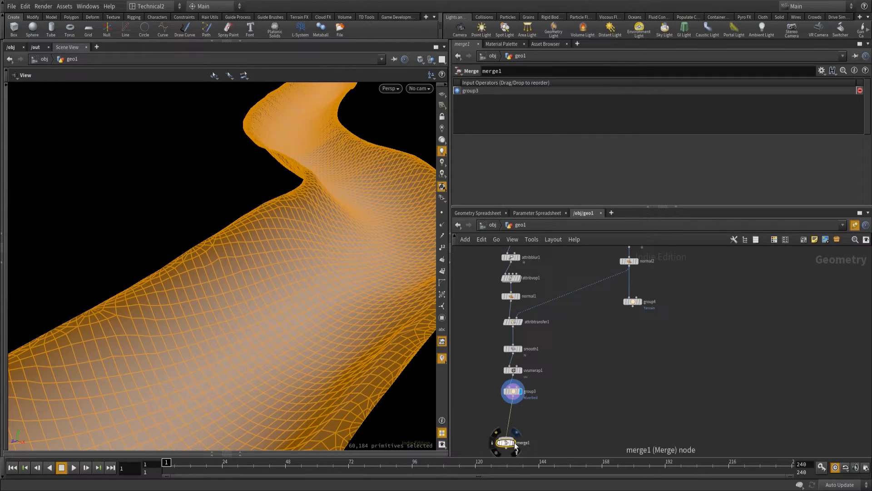
drag(633, 306, 507, 436)
key(f)
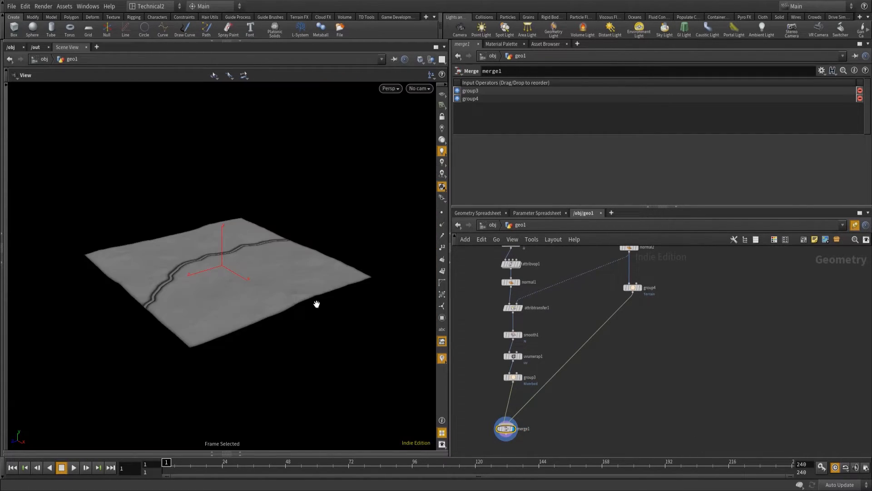
right_drag(112, 310, 265, 246)
right_drag(195, 355, 330, 244)
drag(251, 323, 198, 310)
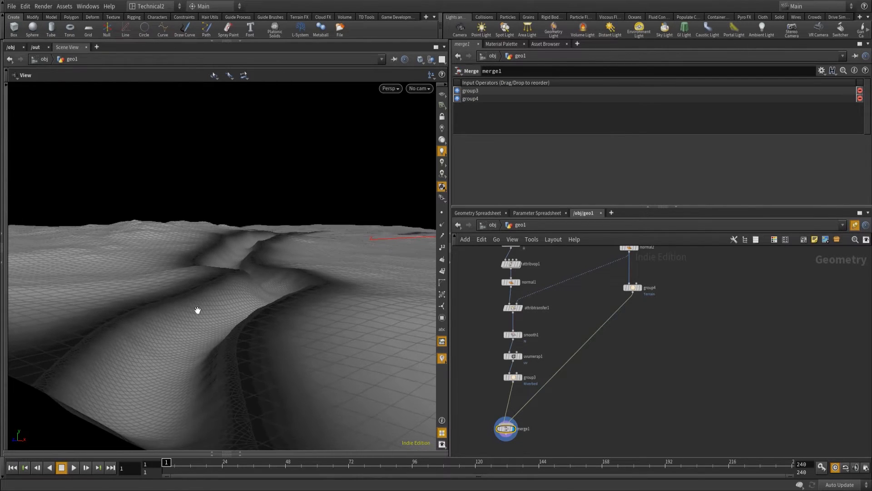
Switch the viewport to Smooth Shaded and inspect the joined riverbed and its banks.
click(420, 59)
click(453, 142)
mouse_move(232, 385)
mouse_down()
mouse_move(225, 372)
mouse_move(281, 415)
mouse_move(241, 364)
mouse_move(228, 372)
mouse_move(272, 320)
mouse_up()
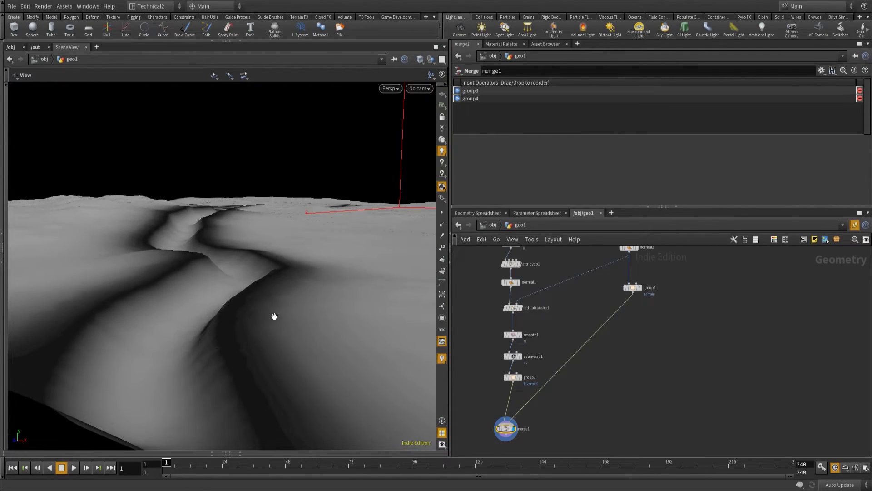
drag(158, 257, 273, 341)
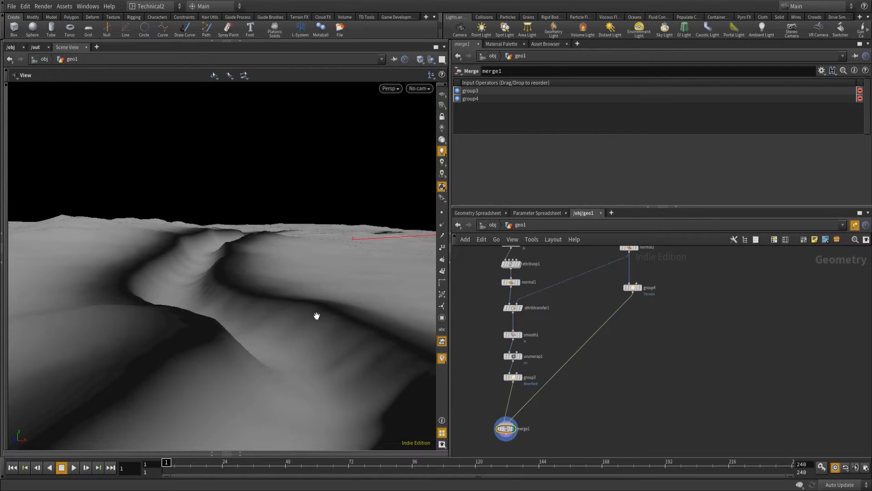
drag(317, 316, 314, 330)
Move curve1's fifth control point sideways to about X 13.53, keeping Z at 68.3035.
scroll(698, 344, down, 6)
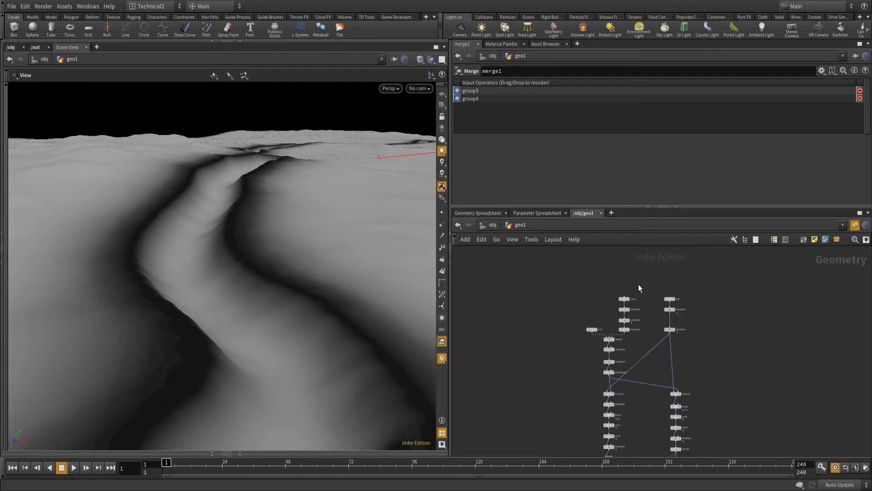
scroll(640, 287, up, 5)
drag(617, 339, 617, 339)
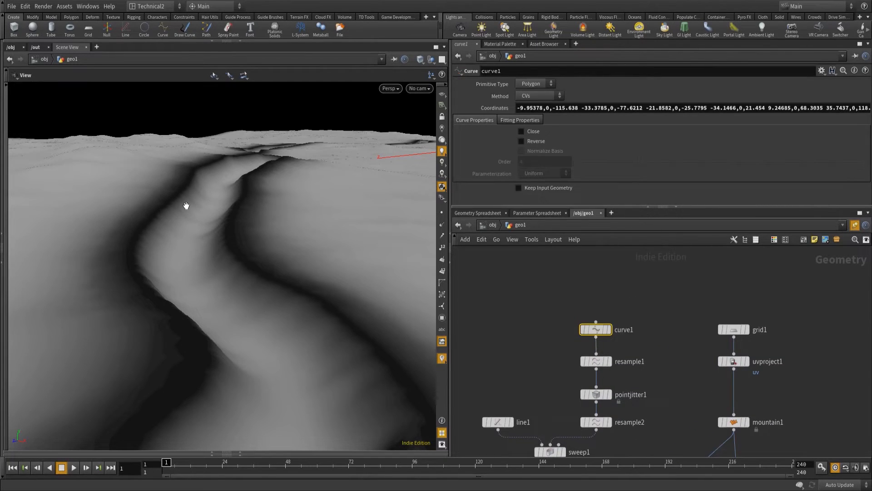
key(Return)
click(296, 187)
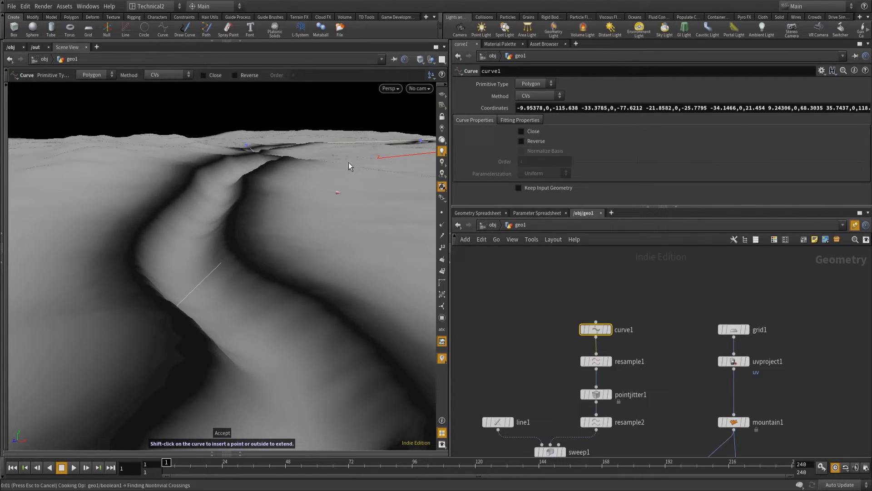
key(Escape)
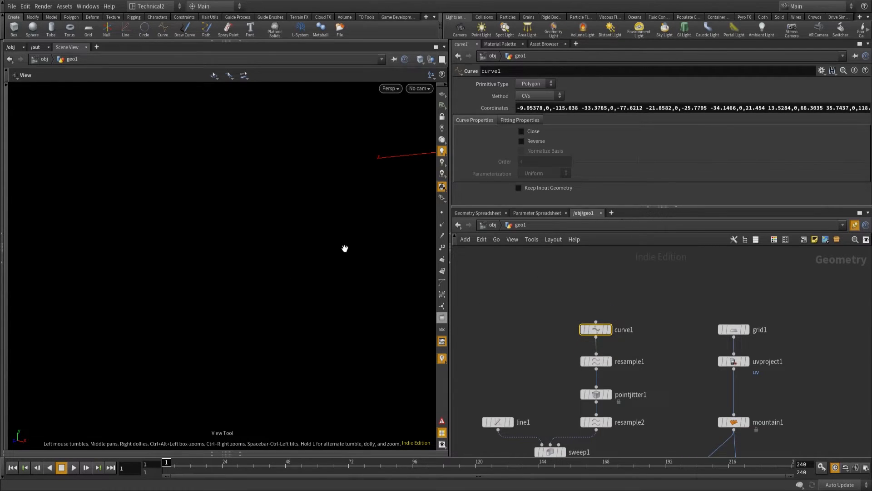
Display and frame curve1, and move its third control point to about X 12.18 to widen the river's bend.
right_drag(306, 261, 238, 308)
key(f)
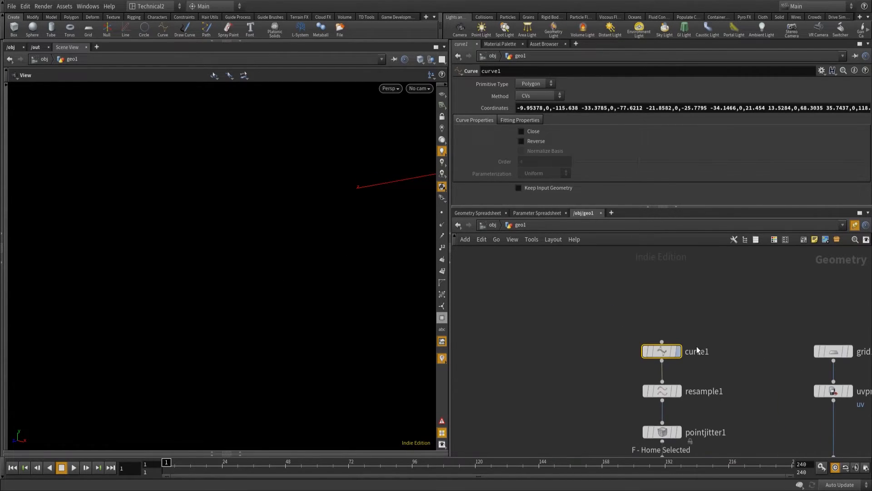
click(680, 353)
key(f)
drag(211, 244, 258, 280)
key(Return)
click(226, 268)
key(Return)
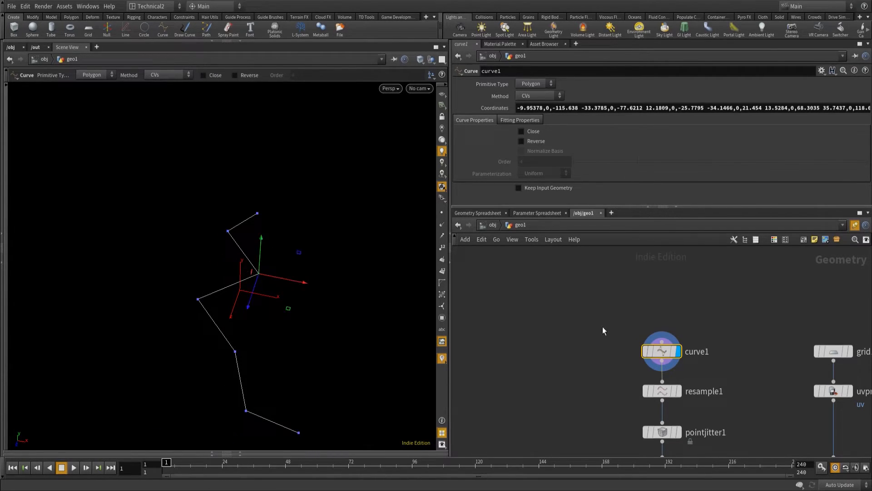
Display merge1 again to rebuild the terrain with the edited river curve.
middle_drag(672, 443, 669, 264)
middle_drag(700, 441, 677, 254)
middle_drag(682, 439, 677, 220)
mouse_move(513, 382)
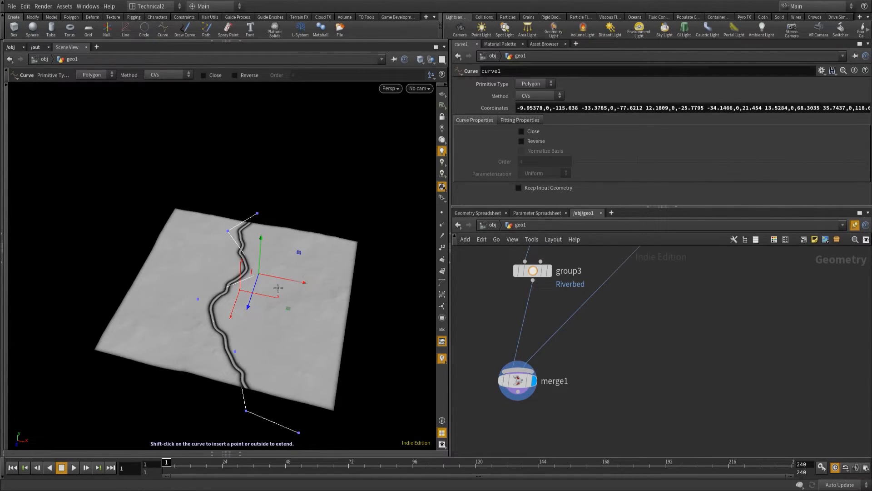
alt+drag(259, 302, 214, 325)
right_click(268, 306)
click(267, 305)
key(Escape)
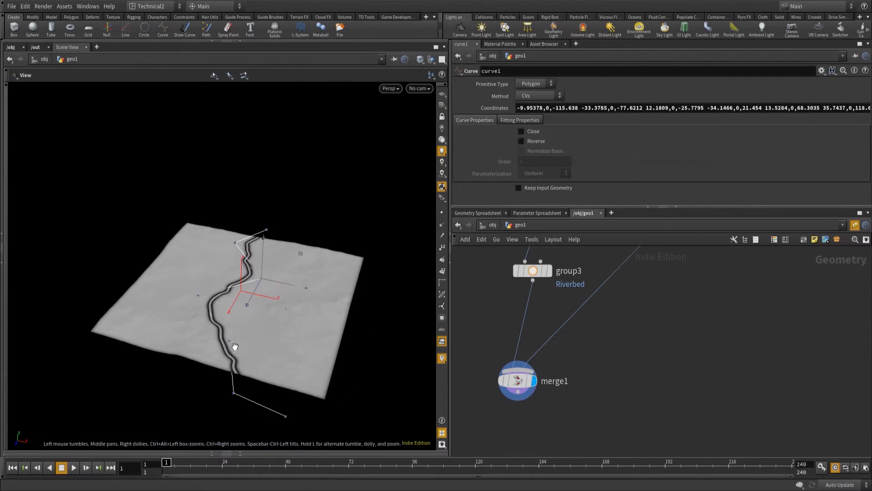
Examine the rerouted riverbed on the terrain both up close and from a distance.
drag(242, 236, 241, 321)
right_drag(242, 321, 352, 302)
drag(283, 342, 4, 365)
drag(288, 359, 318, 351)
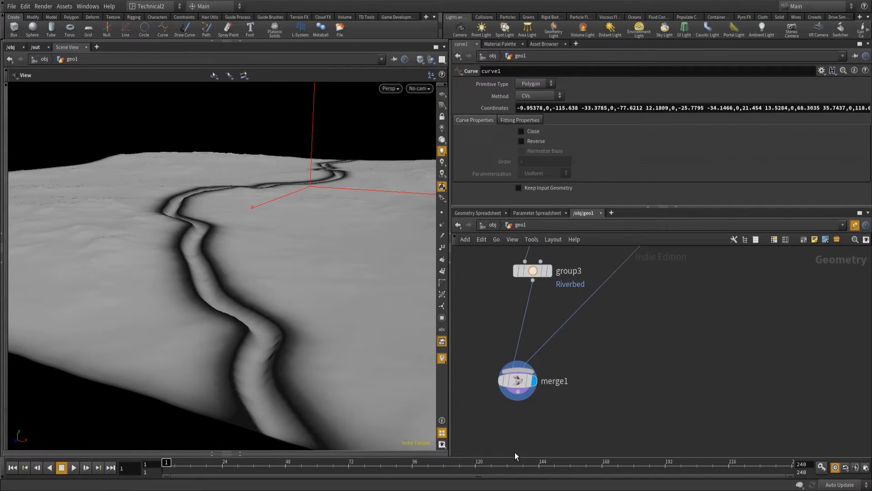
click(519, 395)
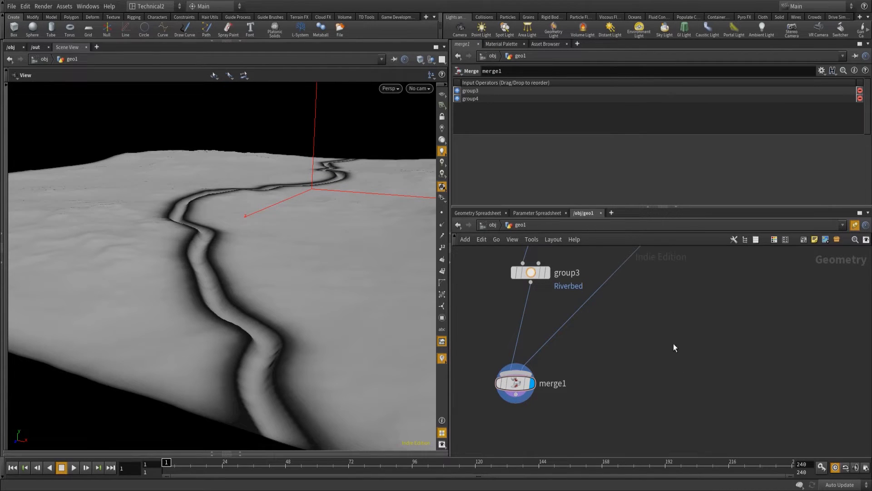
middle_drag(674, 340, 680, 395)
drag(330, 274, 291, 240)
right_drag(335, 212, 273, 271)
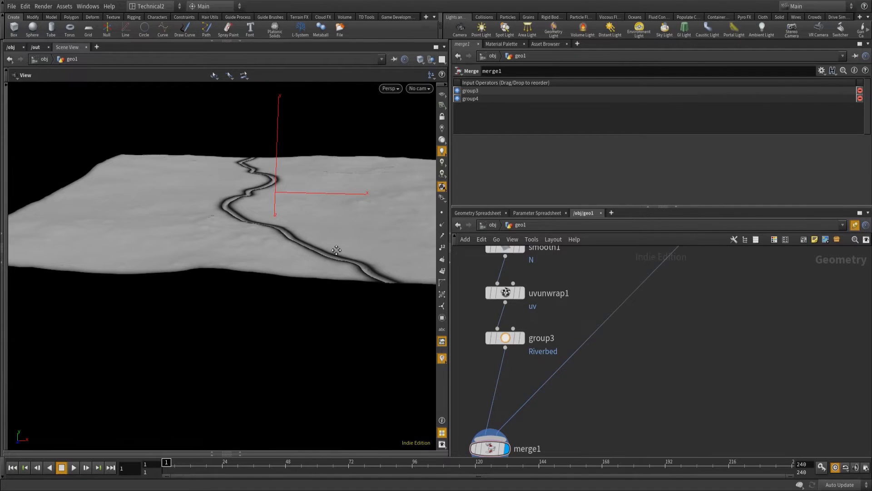
middle_drag(336, 250, 283, 270)
Branch a Transform node off grid1 and set its Y translation to -0.5.
middle_drag(794, 326, 709, 395)
right_drag(722, 323, 671, 389)
middle_drag(746, 296, 700, 379)
middle_drag(702, 287, 678, 312)
scroll(678, 312, up, 6)
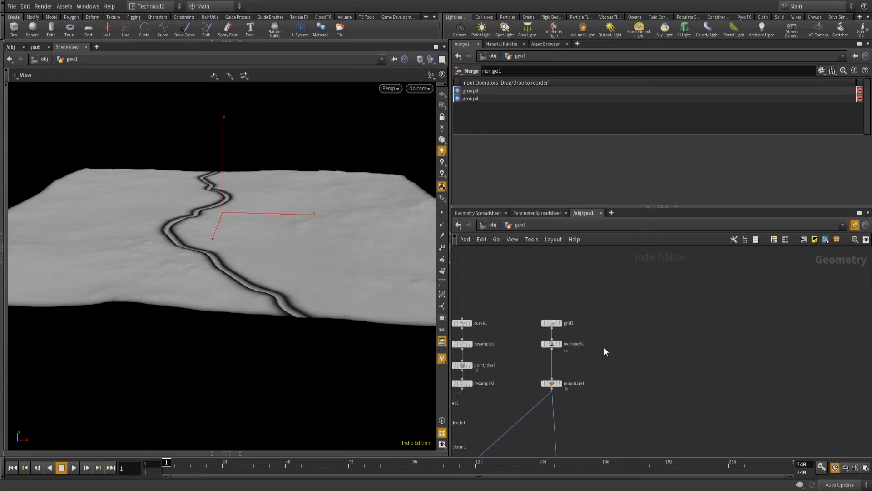
click(552, 329)
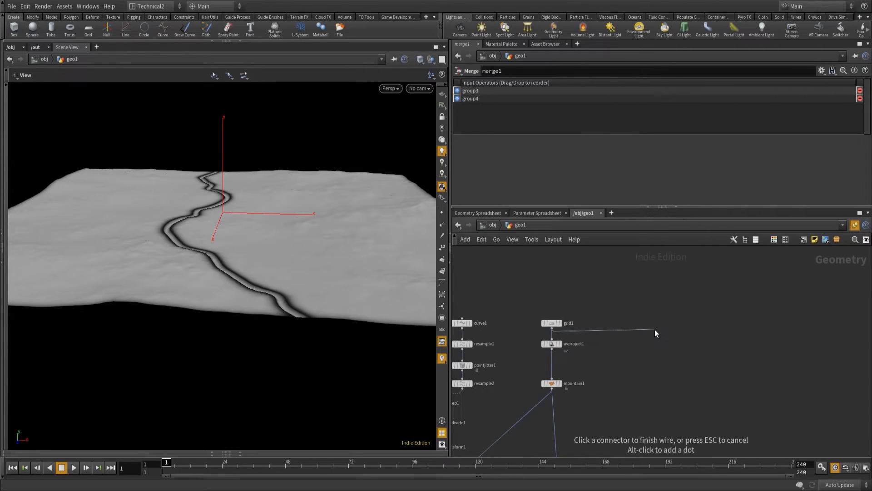
key(Tab)
text(tran)
key(Return)
click(679, 340)
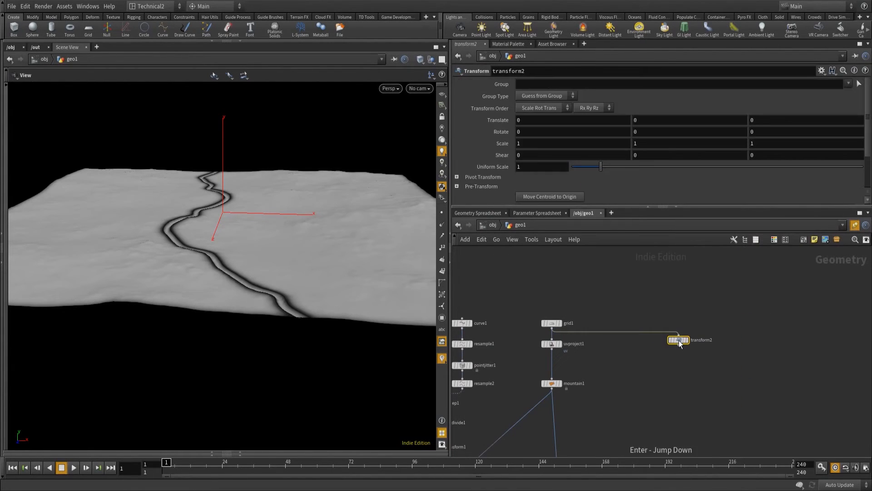
click(634, 120)
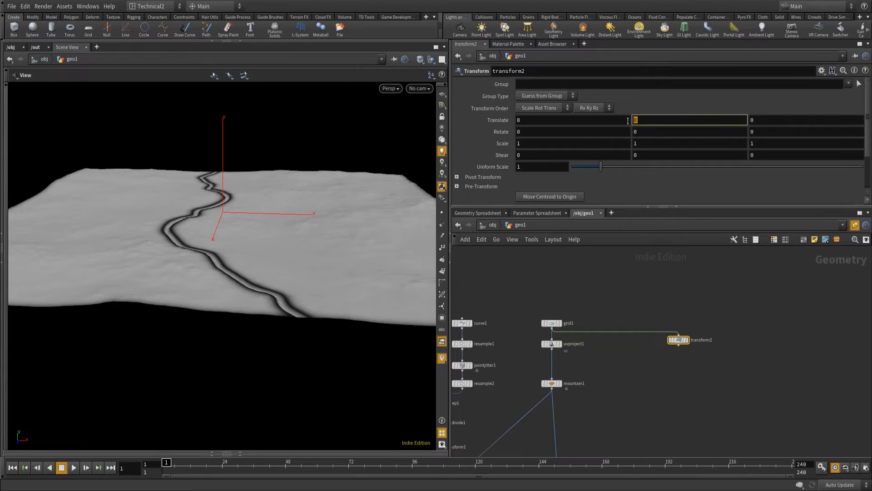
text(-0.5)
key(Return)
Add a PolyExtrude node below transform2 and set its distance to 1.
click(679, 345)
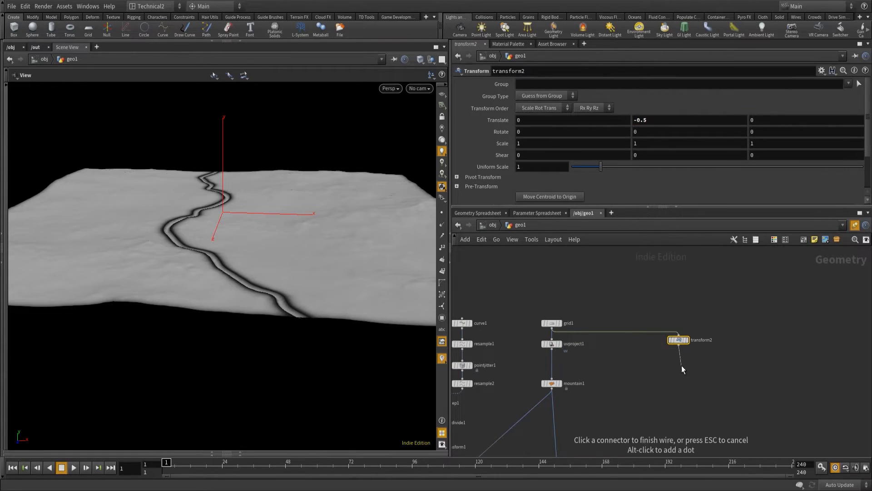
key(Tab)
text(polyex)
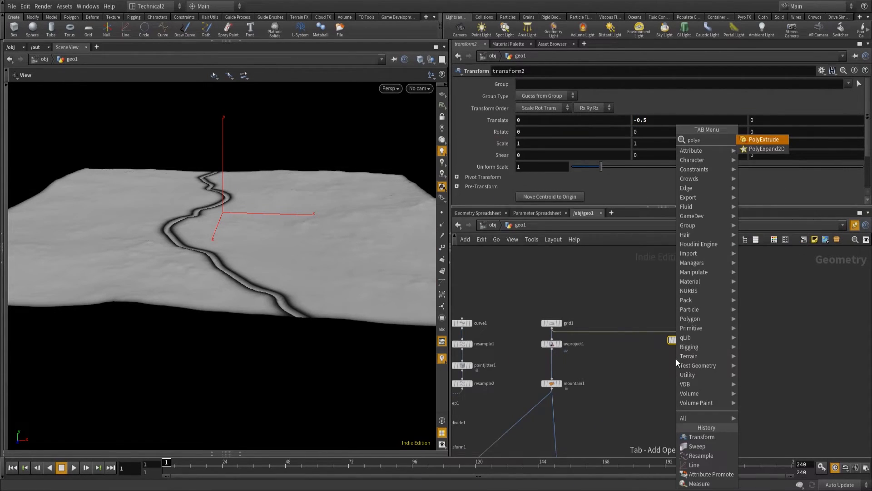
key(Return)
click(679, 360)
click(533, 133)
text(1)
Add a Group node that takes resample2 as its first input and polyextrude2 as its second.
middle_drag(688, 373, 689, 326)
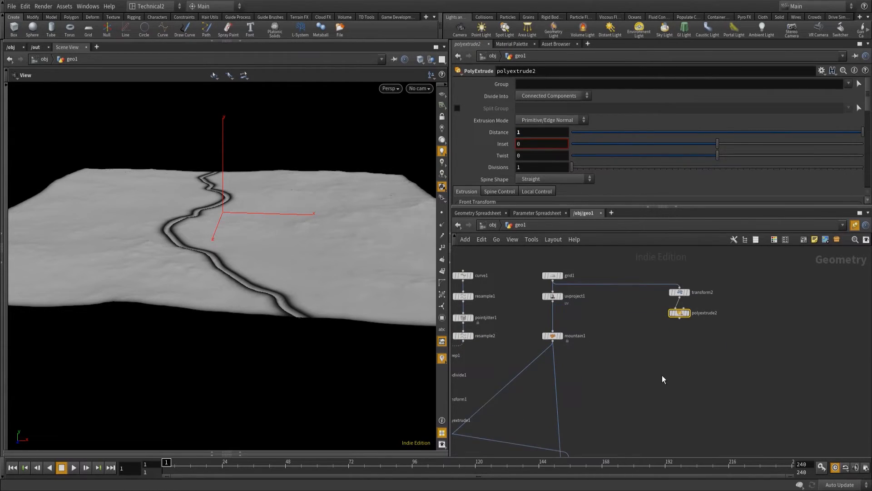
middle_drag(662, 379, 664, 365)
middle_drag(707, 333, 702, 327)
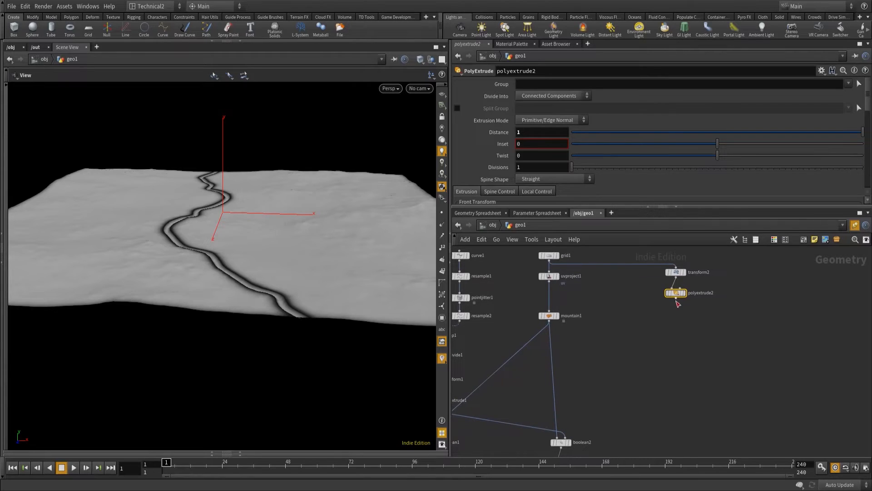
click(676, 298)
key(Tab)
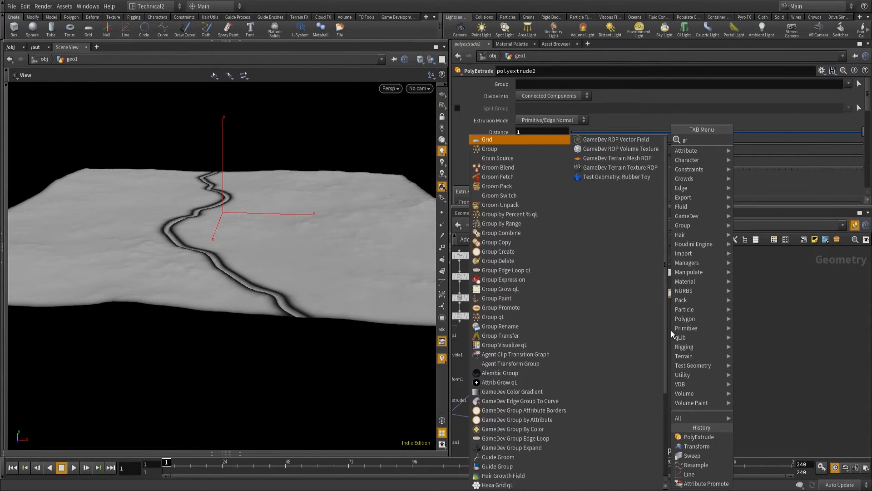
key(Escape)
click(672, 333)
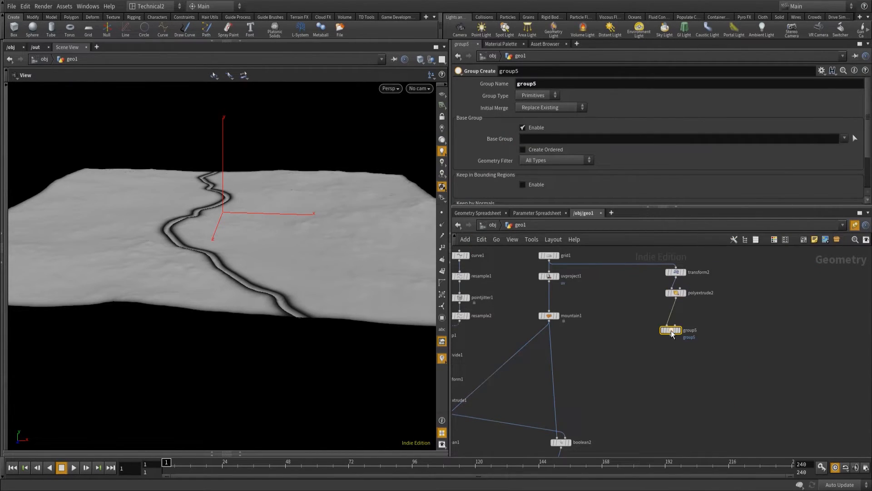
mouse_move(672, 331)
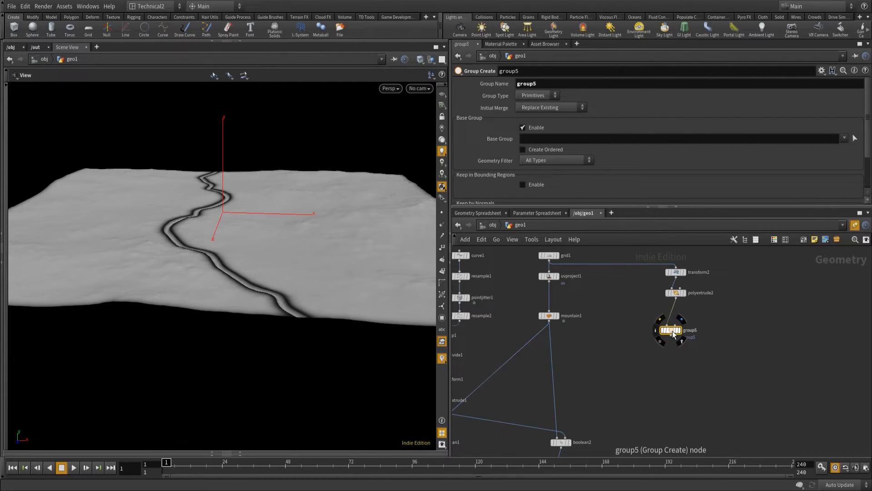
drag(590, 323, 675, 325)
key(shift+r)
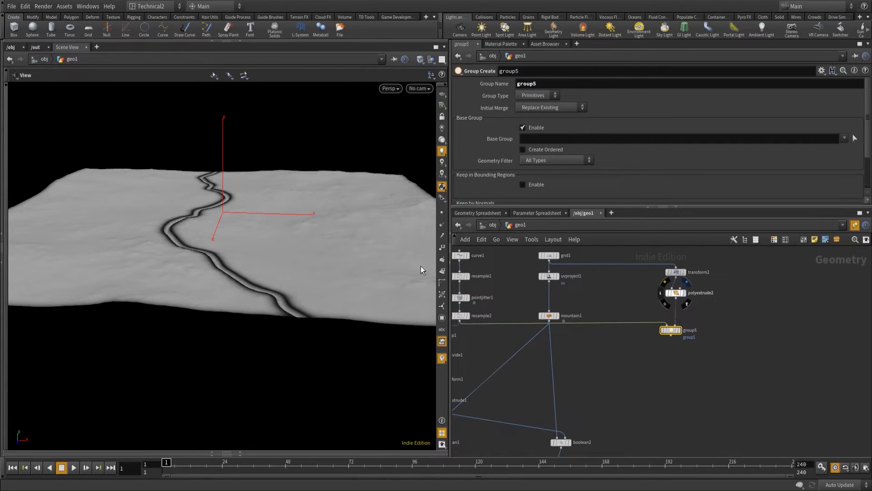
Inspect the thickness of the extruded slab from polyextrude2 in Smooth Wire Shaded mode.
click(418, 60)
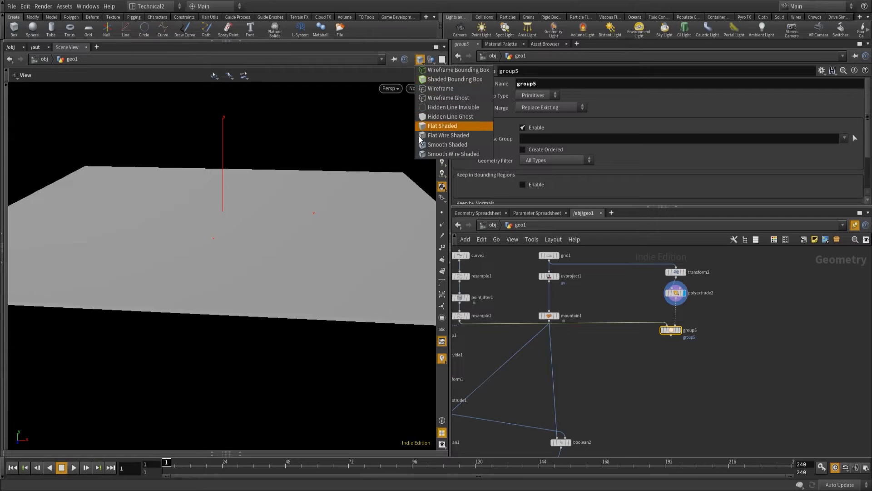
click(462, 154)
right_drag(289, 311, 412, 253)
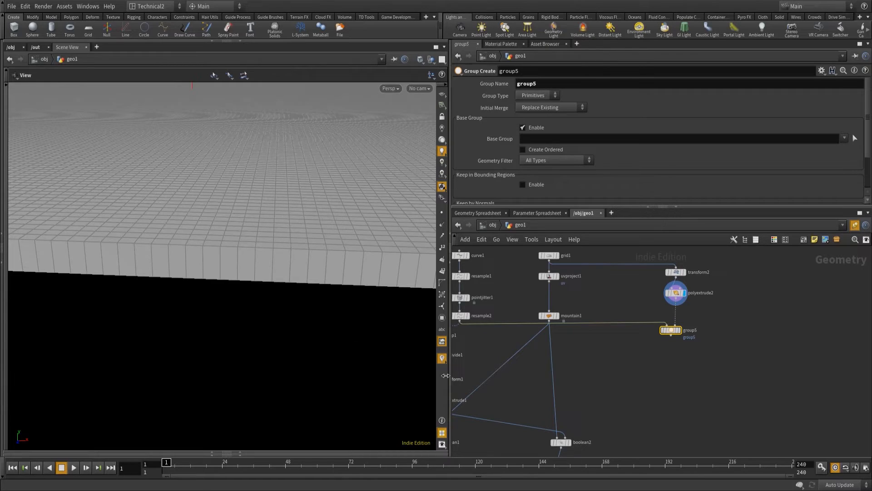
Line group5 up below polyextrude2, display it, set its group type to Points and disable the base group.
drag(672, 330, 677, 332)
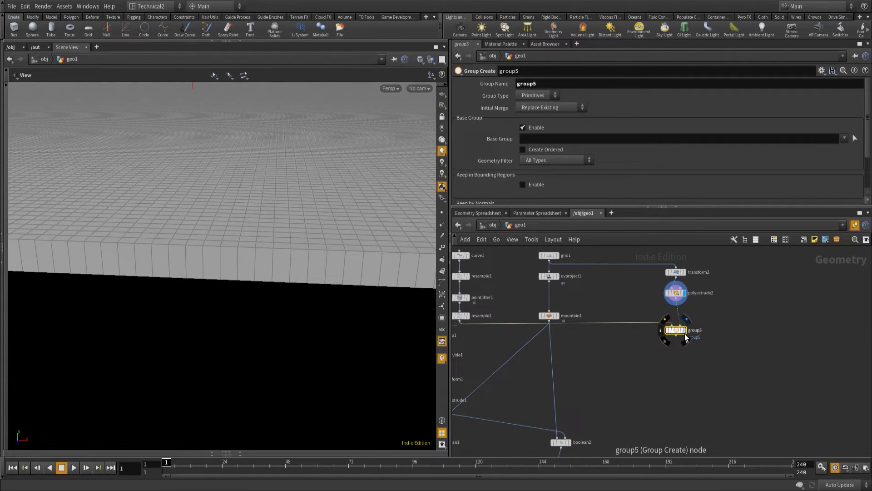
click(685, 334)
click(535, 96)
click(529, 112)
click(524, 127)
Enable Keep in Bounding Regions with the bounding type Bounding Object (points only), and check which curve points are grouped.
scroll(524, 145, down, 2)
click(523, 139)
scroll(529, 148, down, 3)
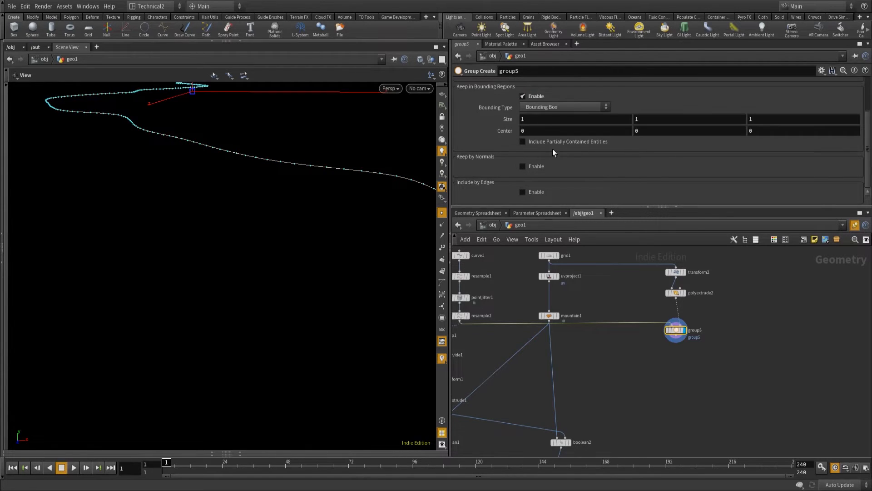
click(547, 110)
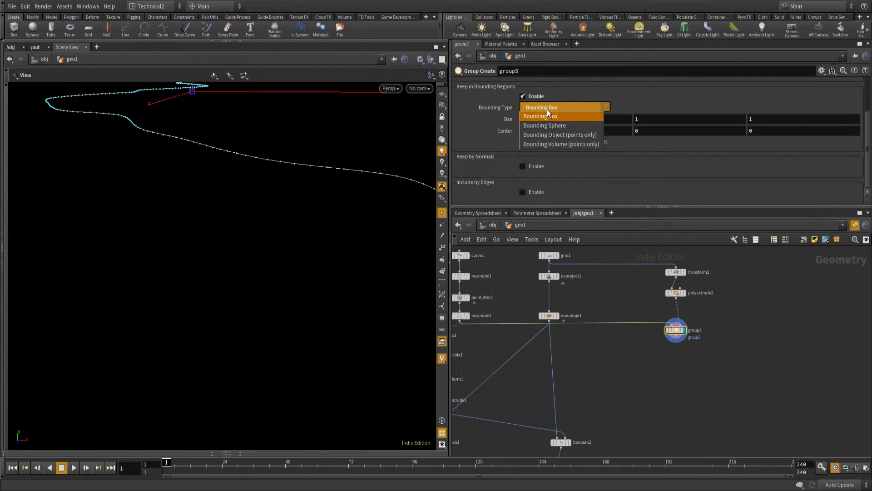
click(579, 137)
middle_drag(334, 285, 146, 283)
right_drag(72, 280, 109, 275)
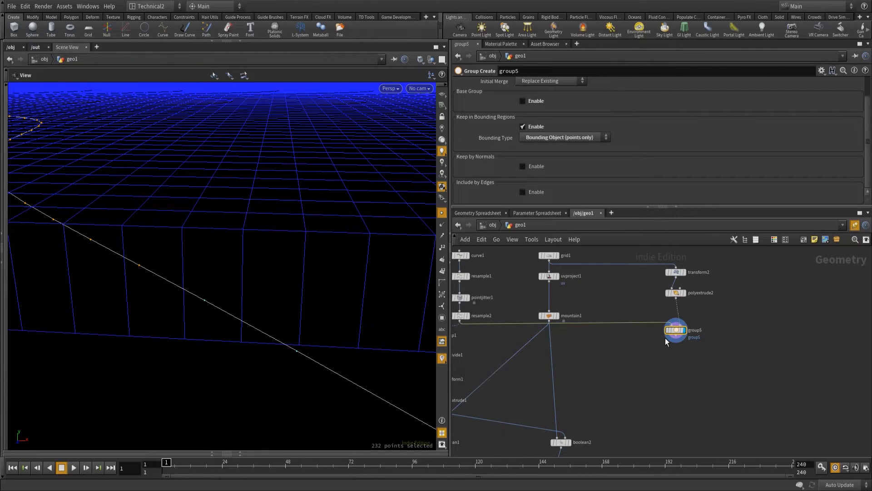
Name the curve's point group linepoints.
scroll(552, 129, up, 2)
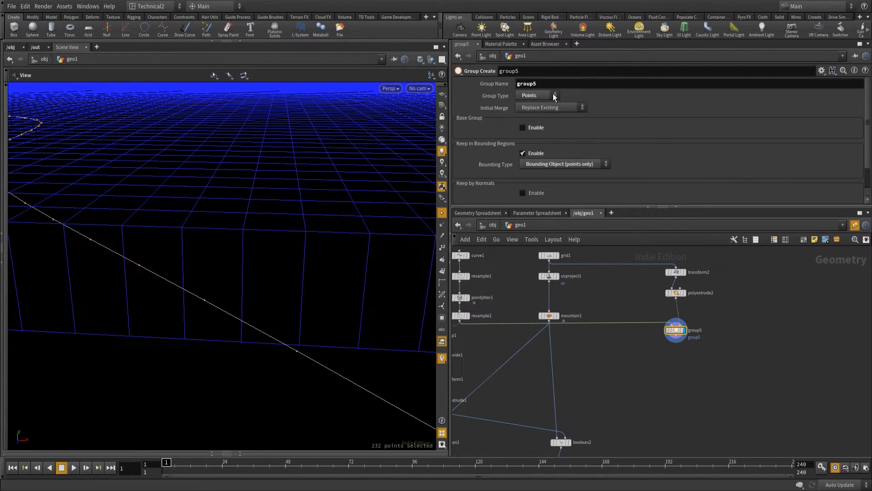
double_click(531, 83)
text(linepoints)
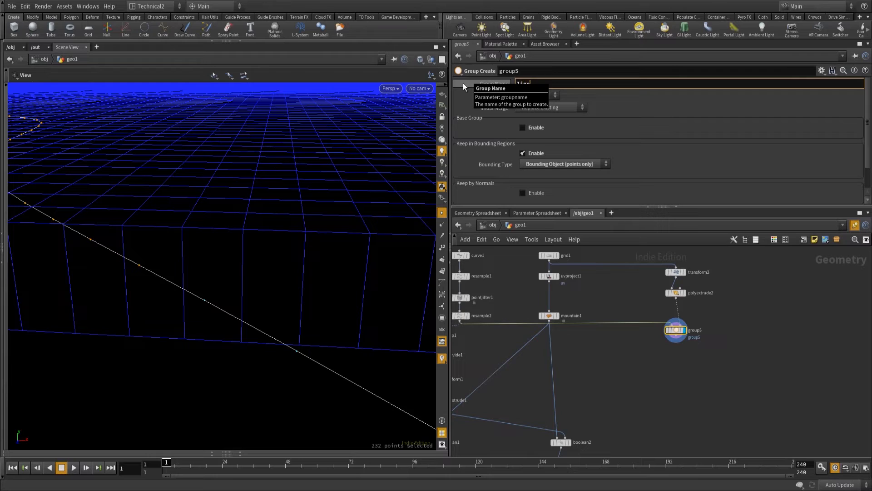
key(Return)
Add a Blast node below group5, wired to its output.
click(676, 342)
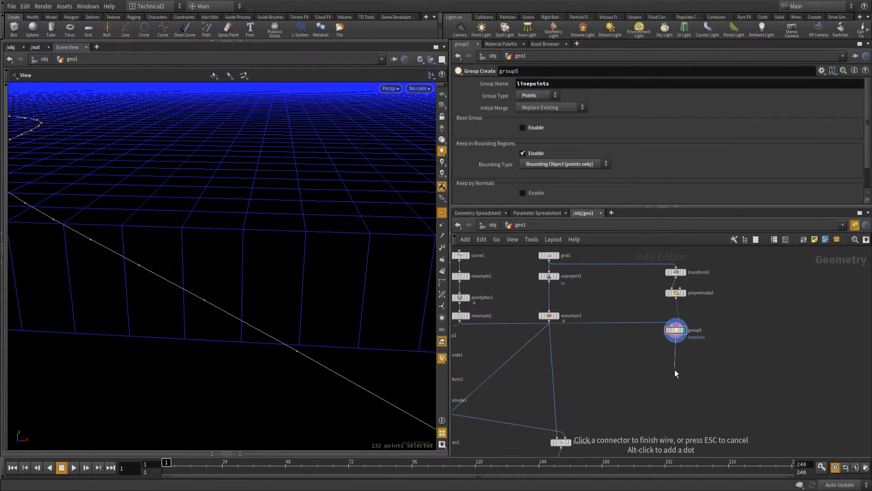
key(Tab)
text(ble)
text(as)
key(BackSpace)
key(BackSpace)
key(BackSpace)
text(ast)
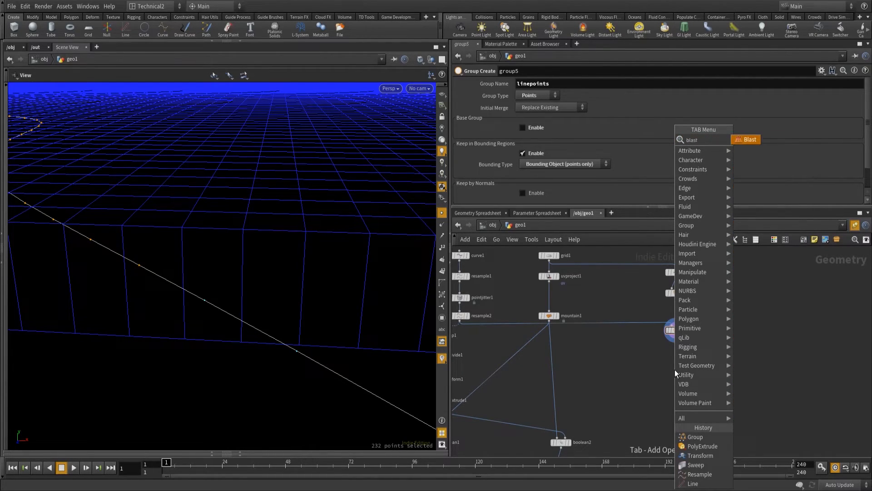
key(Return)
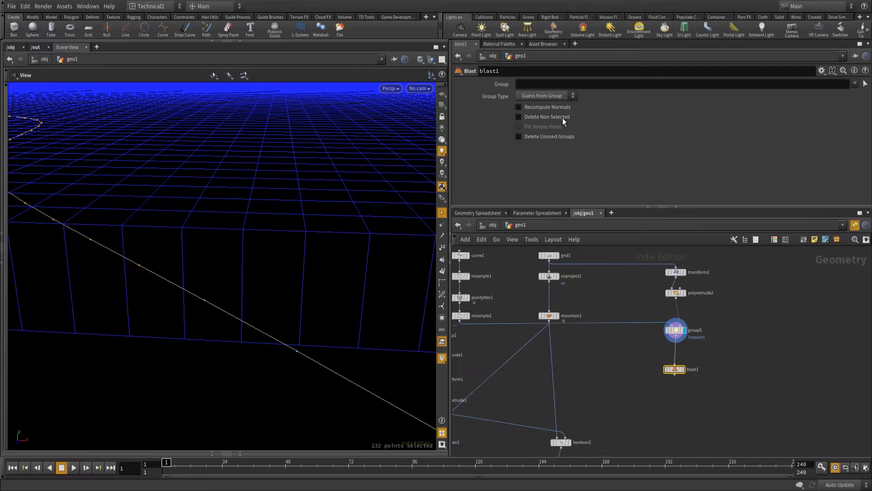
Set blast1's group to linepoints, enable Delete Non Selected and line the node up beneath group5.
click(856, 84)
click(841, 91)
click(518, 117)
click(683, 370)
drag(676, 369, 677, 360)
Compare the displayed results of group5 and blast1 in top and perspective views, with group5 shown as a template.
key(h)
click(683, 330)
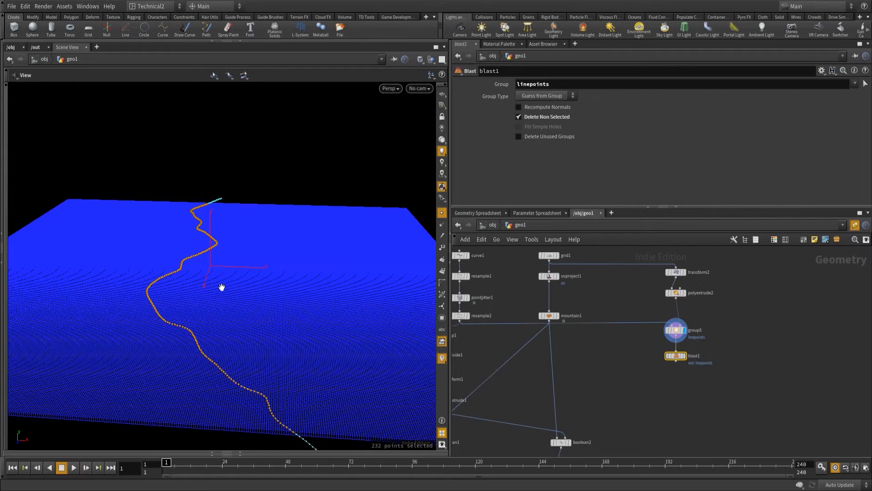
key(space+2)
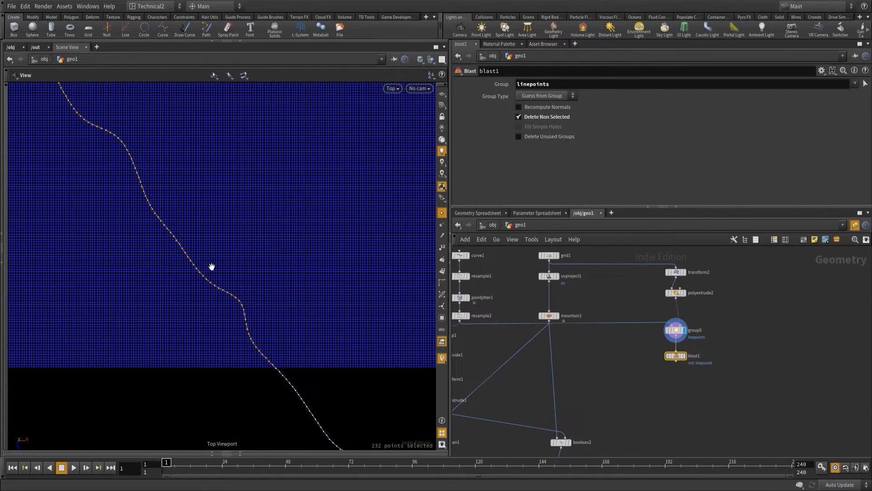
key(f)
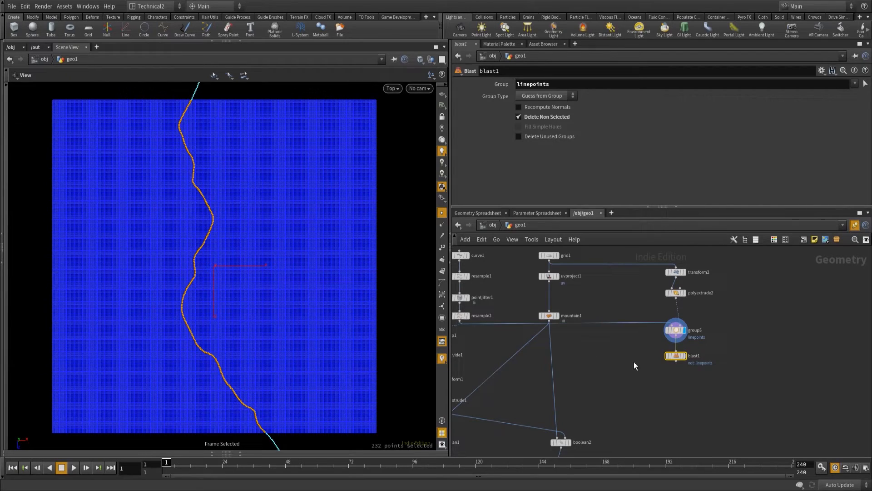
click(681, 357)
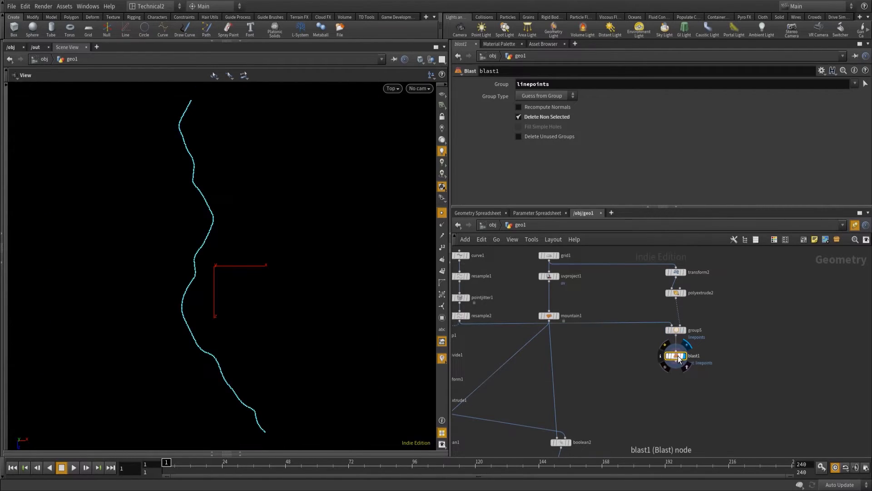
click(683, 332)
right_drag(300, 279, 298, 402)
drag(259, 356, 171, 310)
Add a Transform node below blast1 and line it up in the chain.
middle_drag(670, 386, 659, 369)
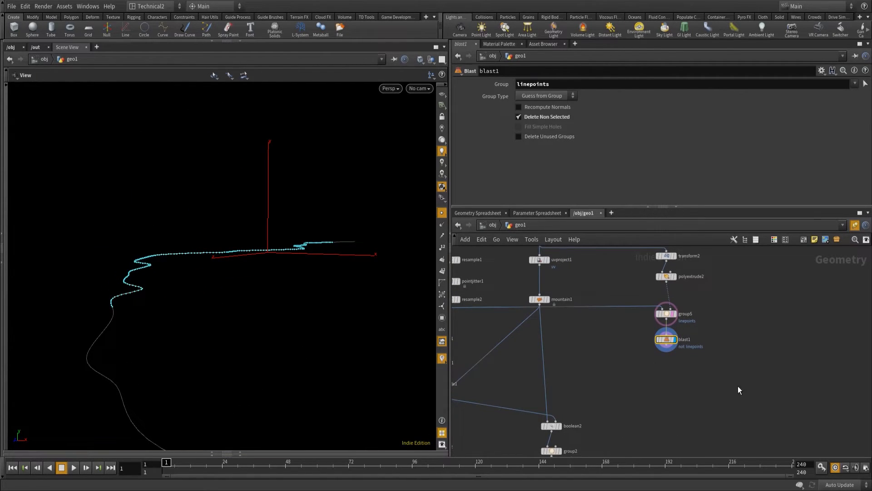
click(666, 352)
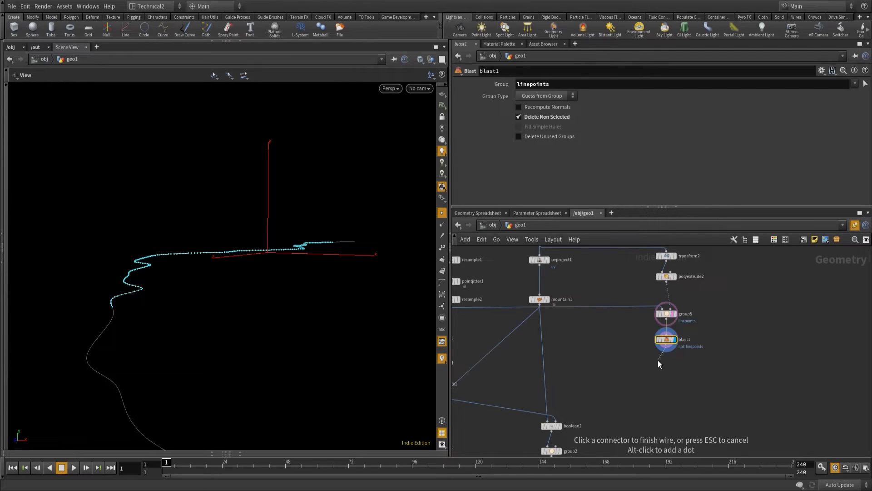
key(Tab)
text(tran)
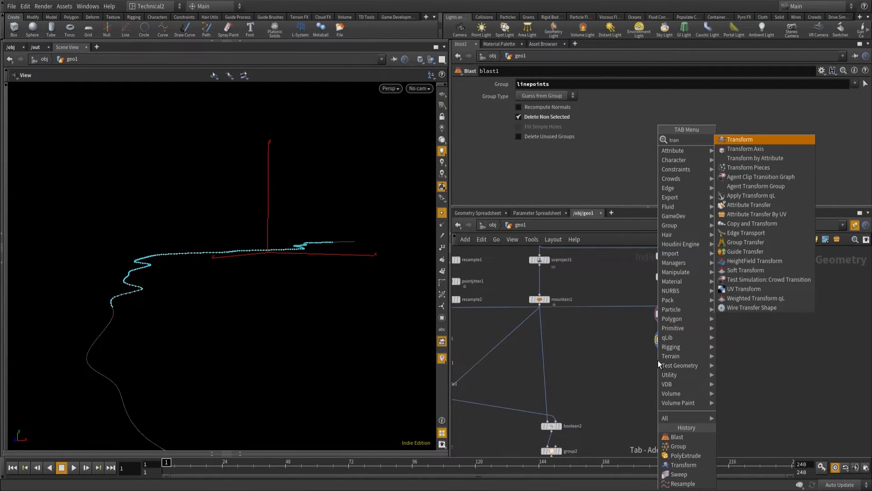
key(Return)
drag(658, 361, 668, 362)
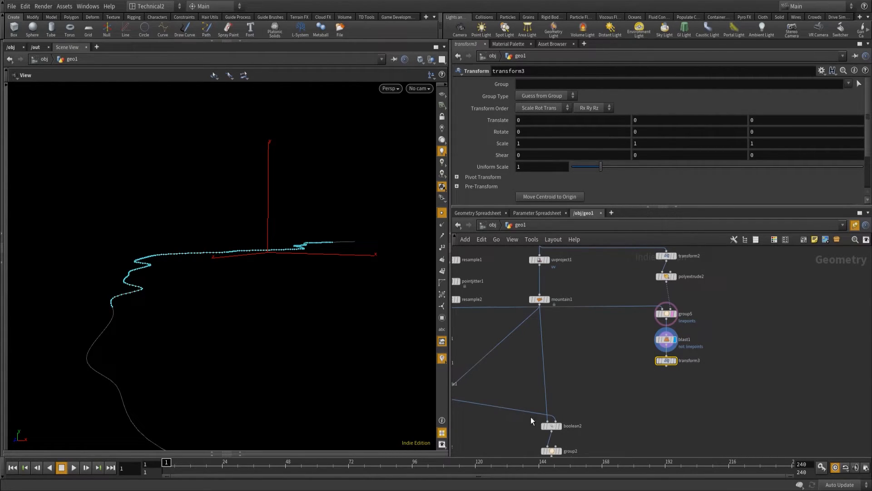
Set transform3's Y translation to the expression ch("../mountain1/height")*0.2 and display the raised curve.
click(640, 119)
text(ch("../mountain1/height")*0.2)
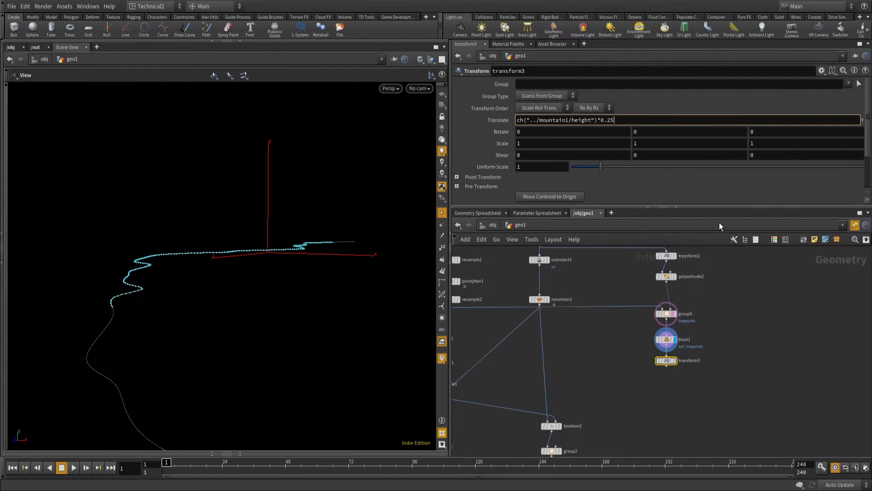
key(Return)
click(675, 360)
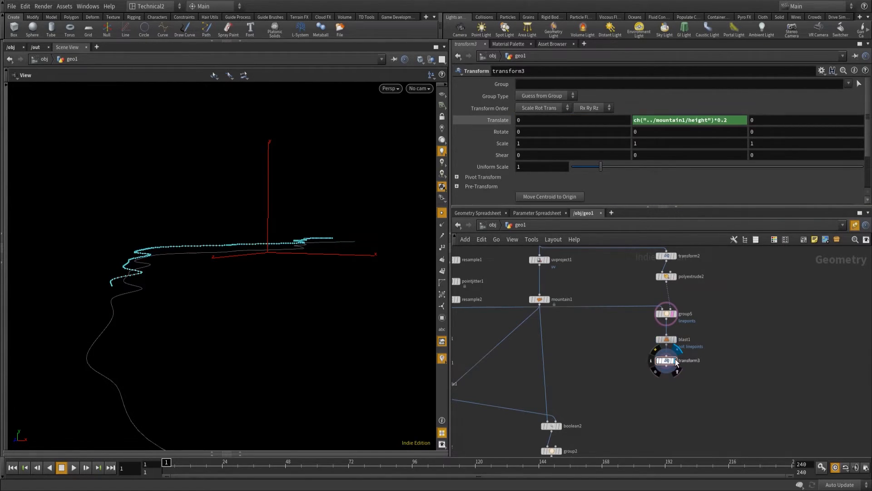
alt+drag(132, 278, 109, 325)
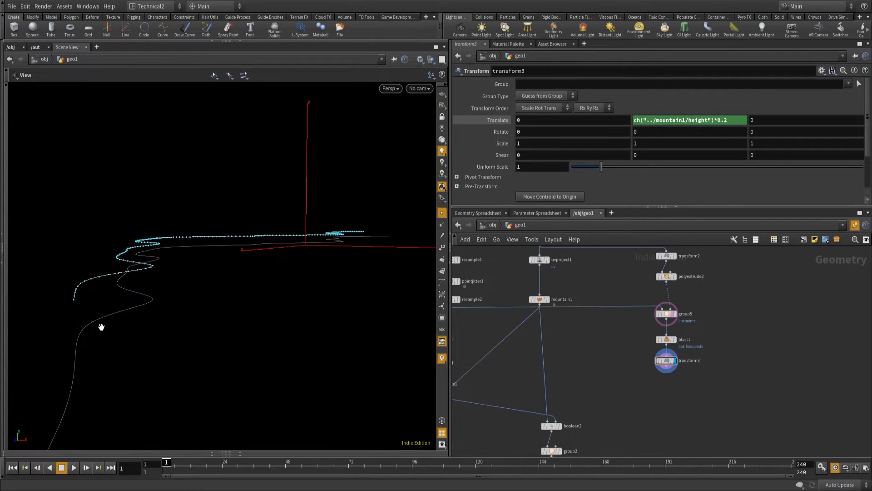
Turn off the template display of group5 and show boolean1 as a template for reference.
click(658, 361)
click(657, 361)
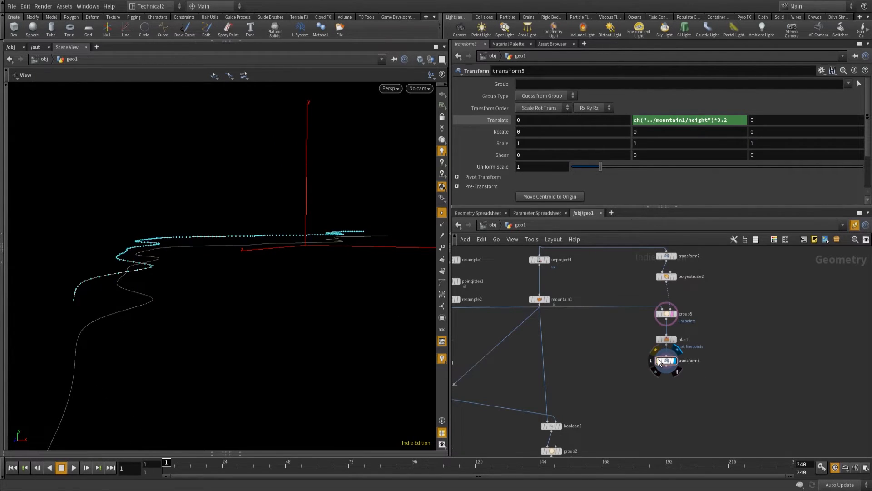
click(673, 315)
middle_drag(670, 424, 720, 356)
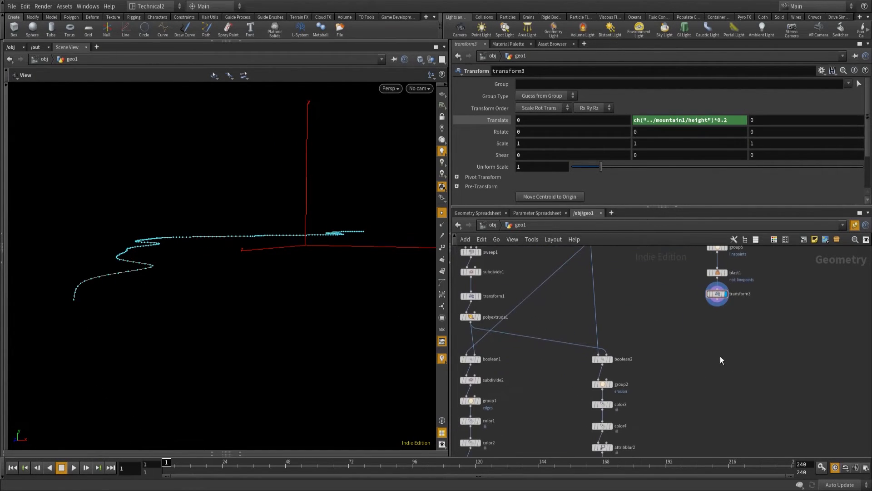
click(476, 360)
alt+drag(185, 323, 181, 324)
Change transform3's Y translation expression to ch("../mountain1/height")*0.15, judging the curve's height against the templated riverbed.
click(744, 119)
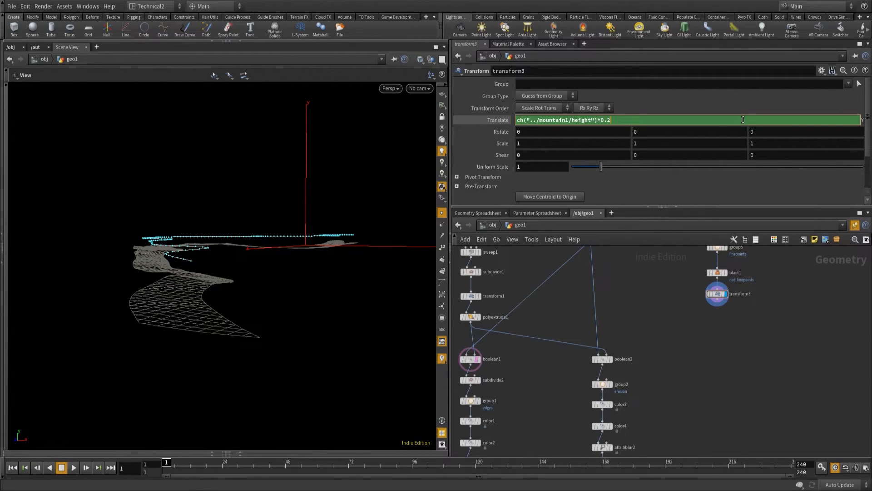
key(Return)
drag(216, 313, 271, 335)
drag(259, 286, 266, 310)
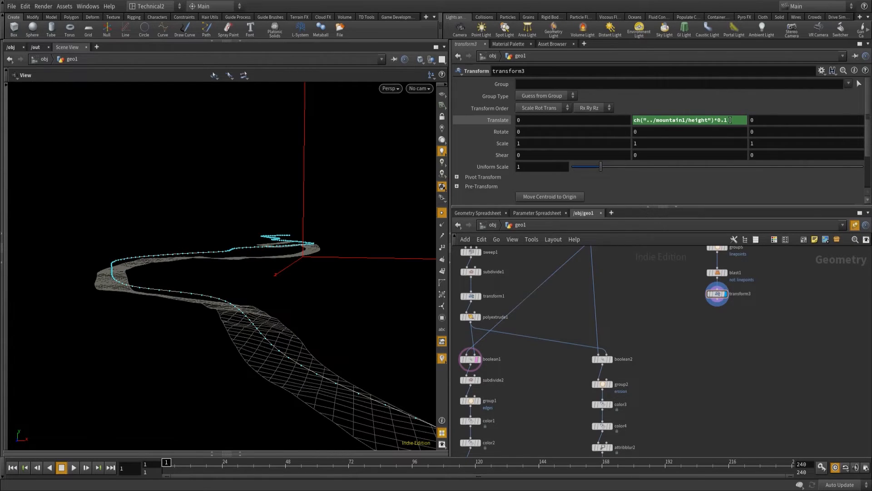
click(728, 120)
text(5)
key(Return)
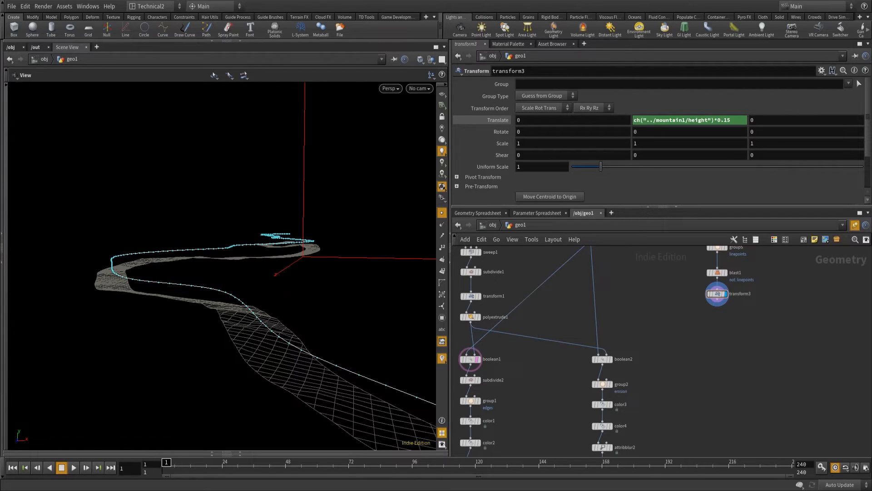
Add a Ray node below transform3 and set its method to Minimum Distance.
click(717, 305)
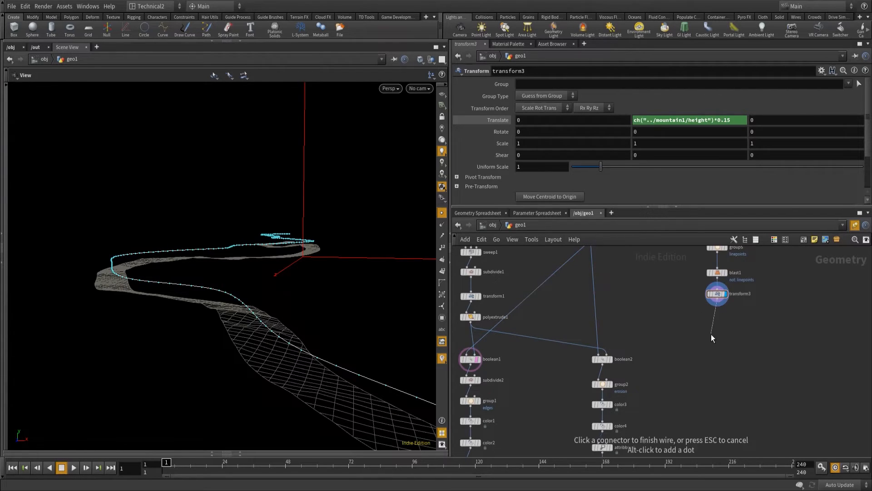
key(Tab)
text(ray)
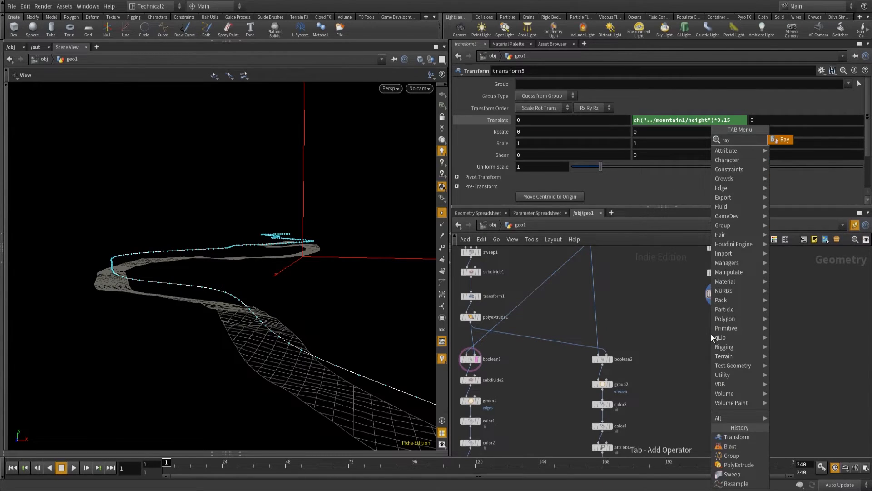
key(Return)
click(712, 336)
click(541, 122)
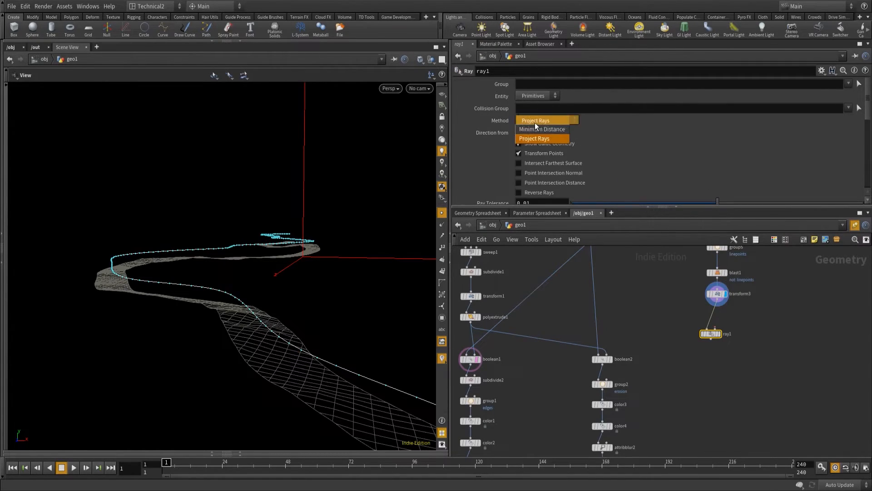
click(542, 129)
drag(712, 335, 725, 331)
Feed ray1's second input with a new Object Merge node that references /obj/geo1/boolean1.
click(727, 327)
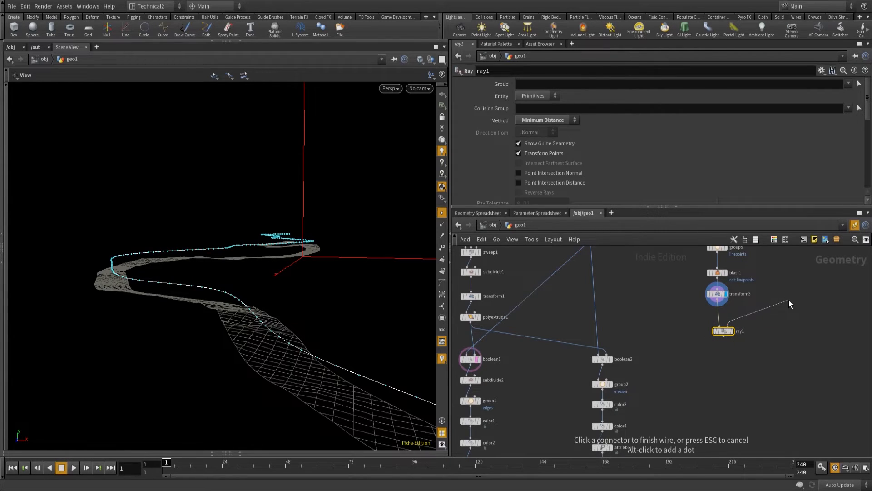
key(Tab)
text(obje)
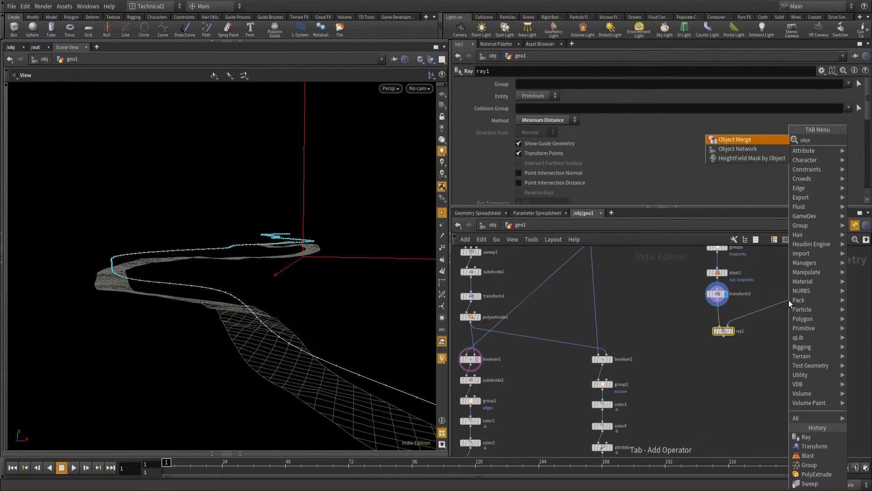
key(Return)
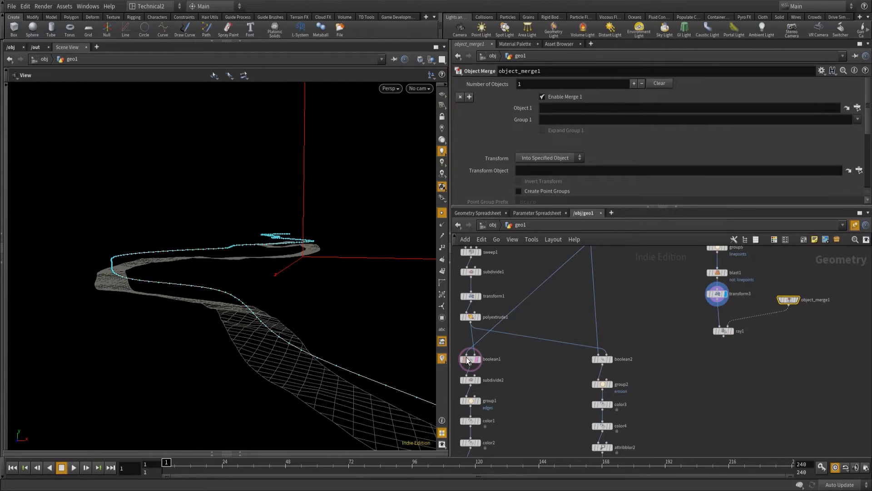
drag(470, 361, 556, 108)
Display ray1, check how the curve lies on the riverbed surface and align the node under transform3.
click(732, 331)
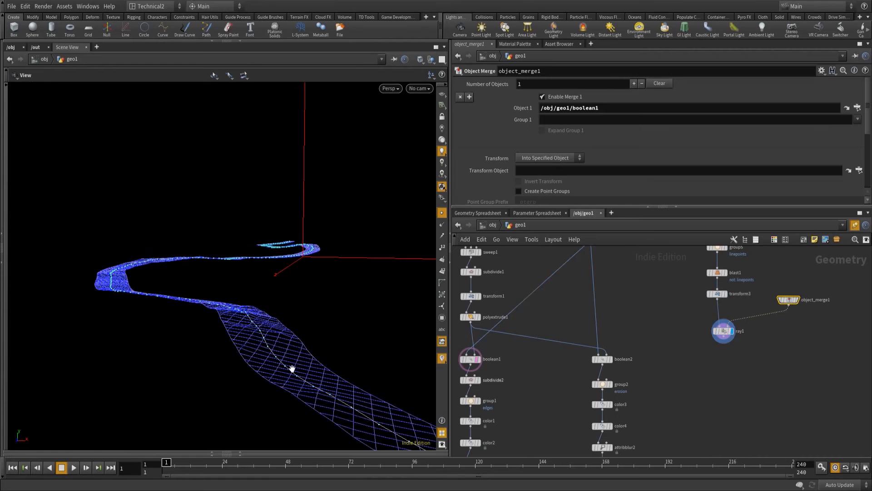
drag(311, 358, 291, 390)
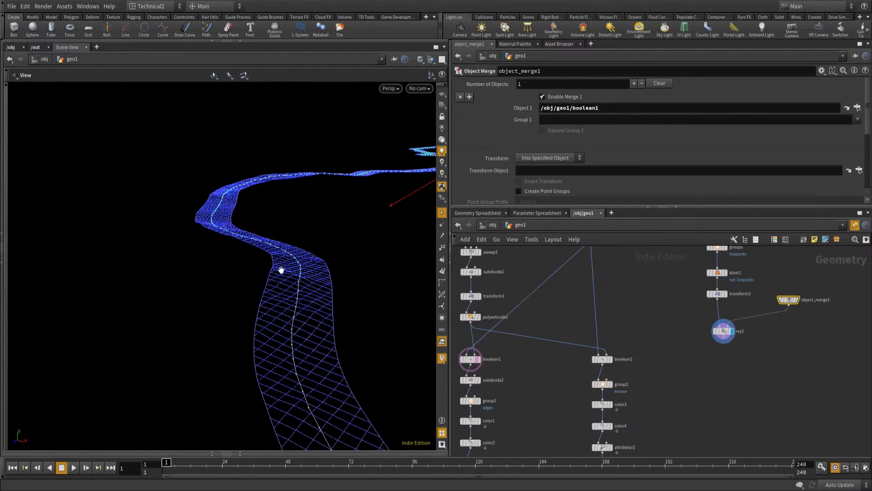
drag(370, 362, 271, 317)
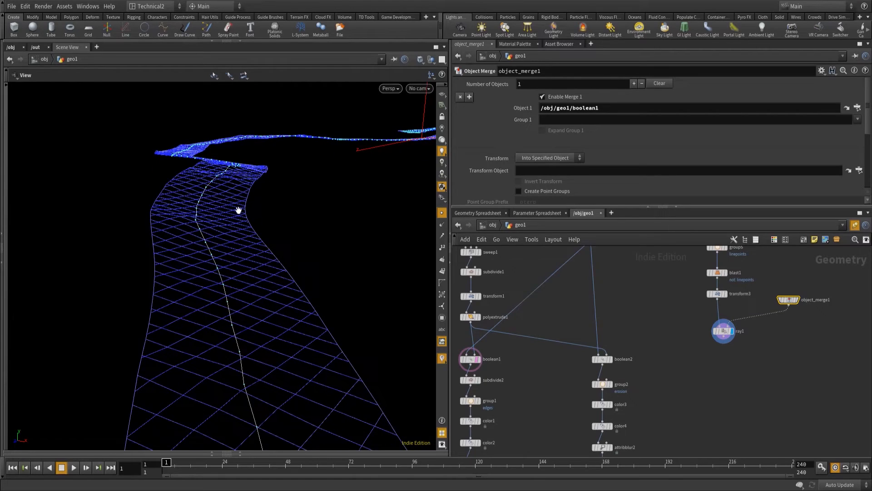
mouse_move(725, 335)
drag(725, 335, 719, 325)
middle_drag(722, 360, 721, 333)
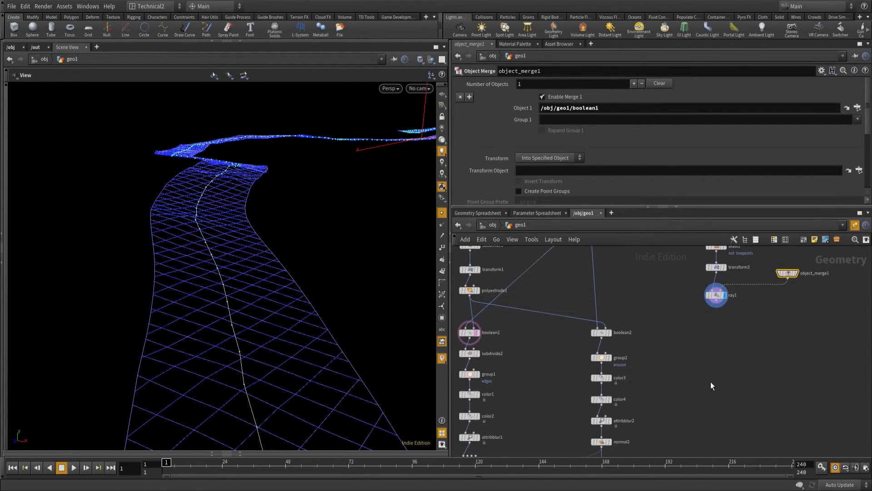
Add a Transform node below ray1 and set its Y translation to 0.3.
click(716, 311)
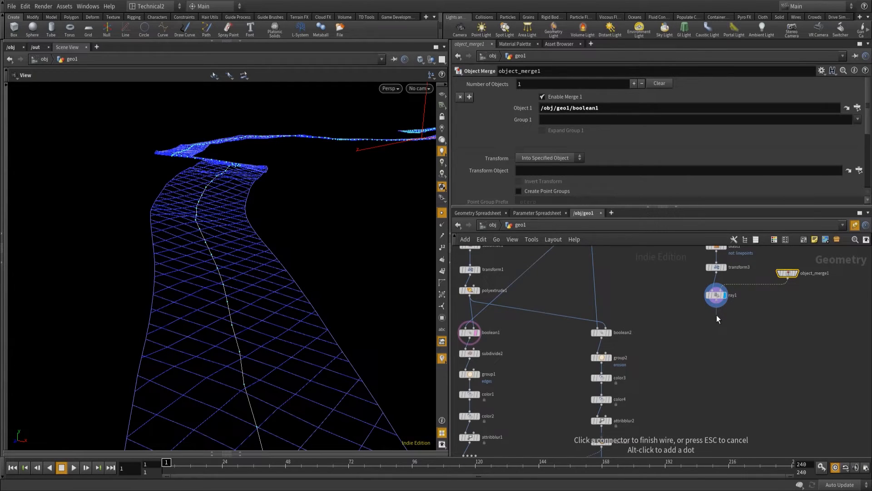
key(Tab)
text(trans)
key(Return)
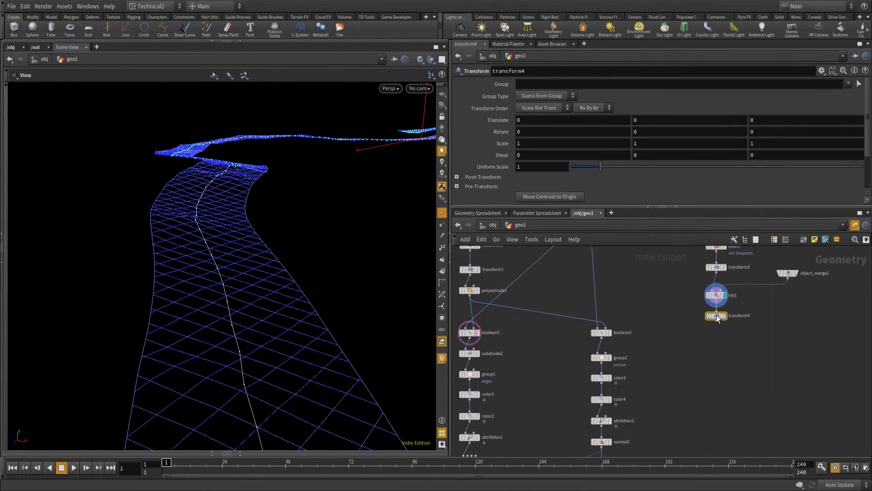
click(648, 121)
text(0.3)
Rename the Transform node below ray1 water_height and line it up in the chain.
double_click(709, 315)
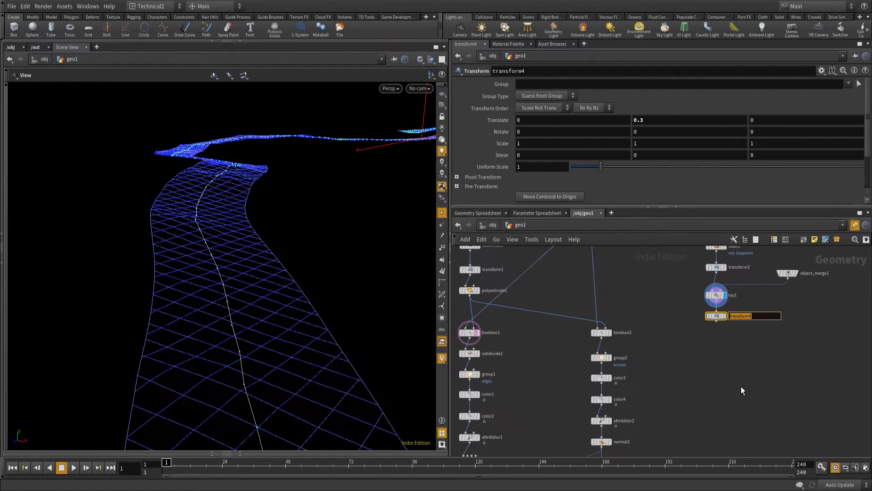
text(water_height)
click(775, 400)
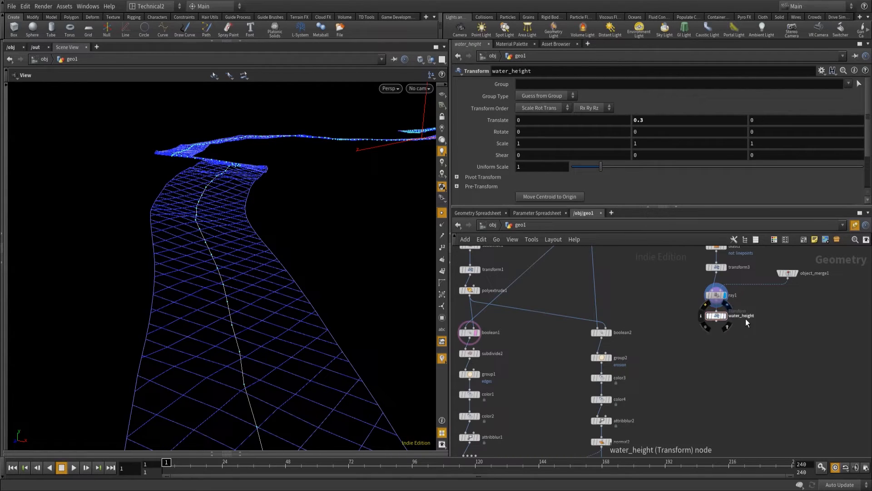
drag(717, 315, 717, 318)
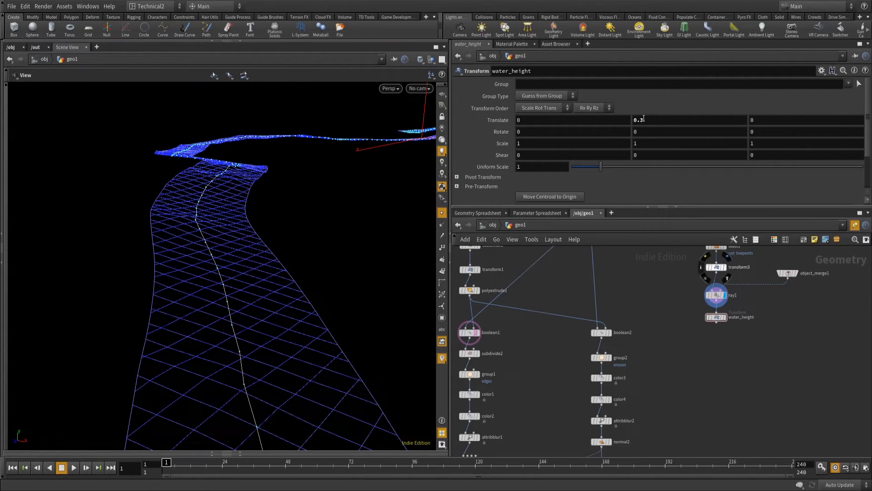
Add a Resample node below water_height and display the water_height result.
middle_drag(734, 361, 724, 313)
click(706, 271)
key(Tab)
text(res)
key(Return)
click(709, 290)
click(715, 267)
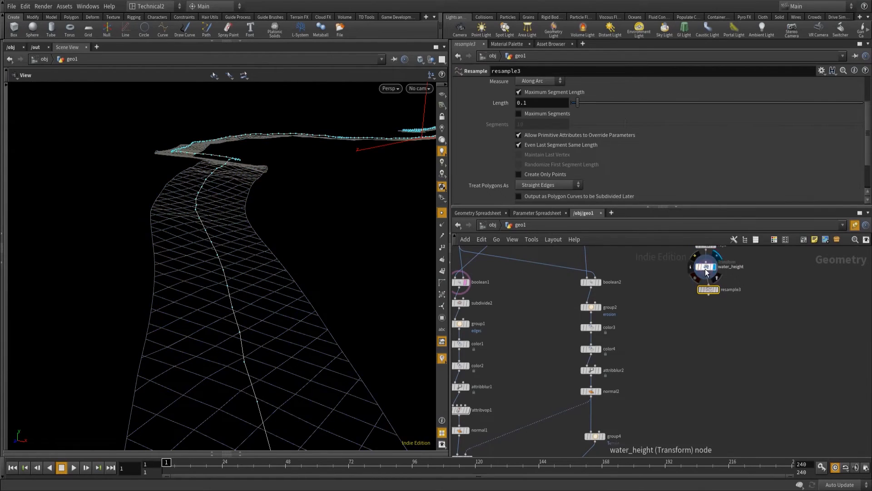
Set the water_height Y translation to -0.3 and display the resample3 result.
click(706, 267)
click(636, 121)
text(-0.3)
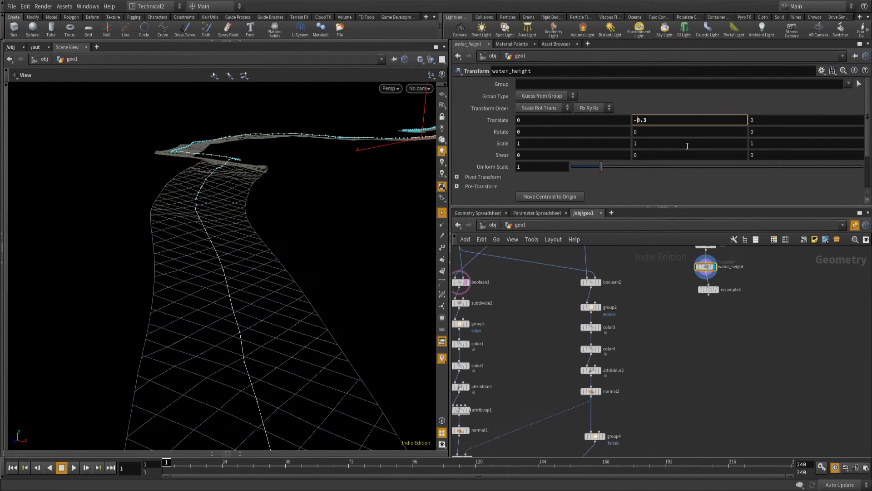
click(715, 290)
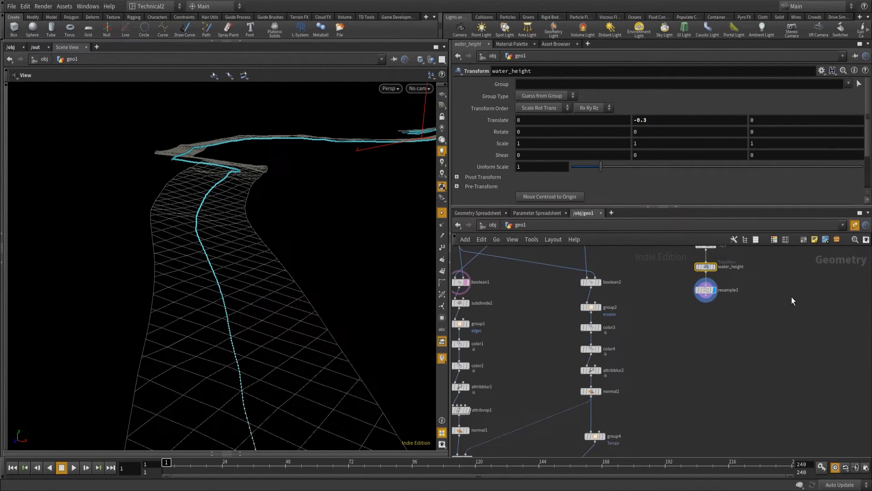
Set the resample3 maximum segment length to 1 and treat its polygons as Subdivision Curves.
drag(689, 298, 685, 284)
drag(529, 103, 442, 87)
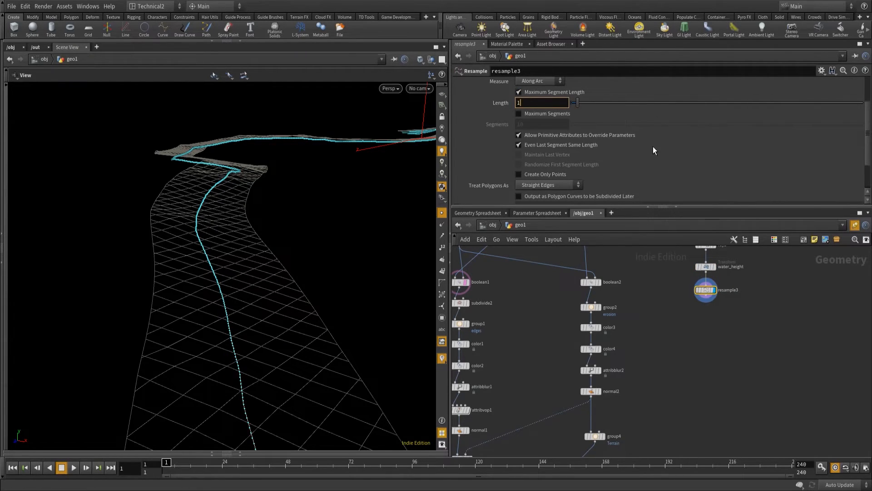
scroll(653, 147, down, 2)
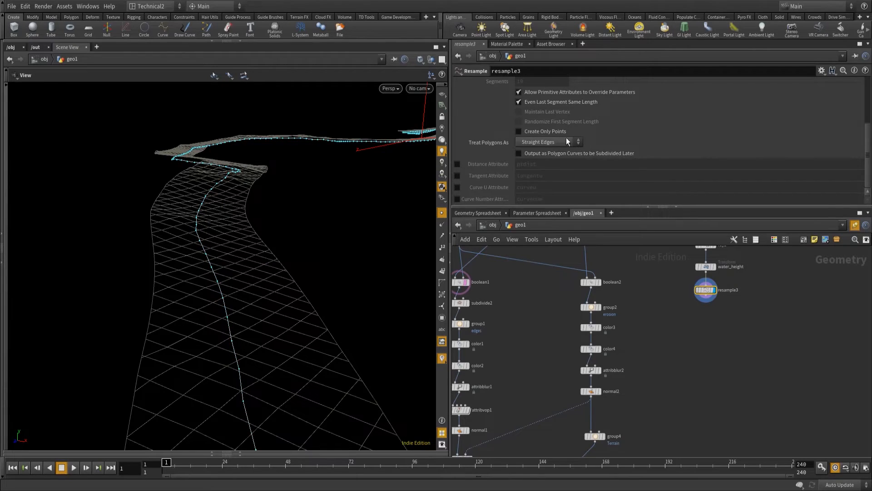
click(558, 140)
click(547, 159)
drag(212, 204, 208, 187)
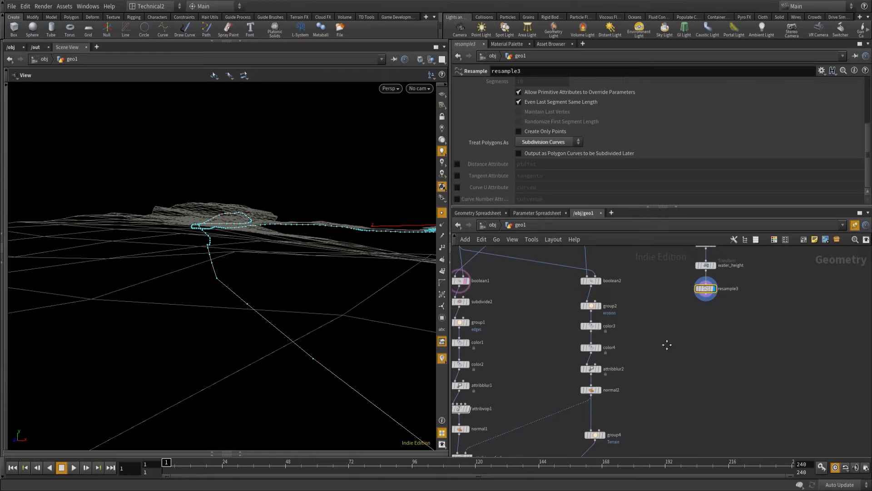
Add a second Resample node directly below resample3.
middle_drag(666, 356, 666, 319)
click(705, 259)
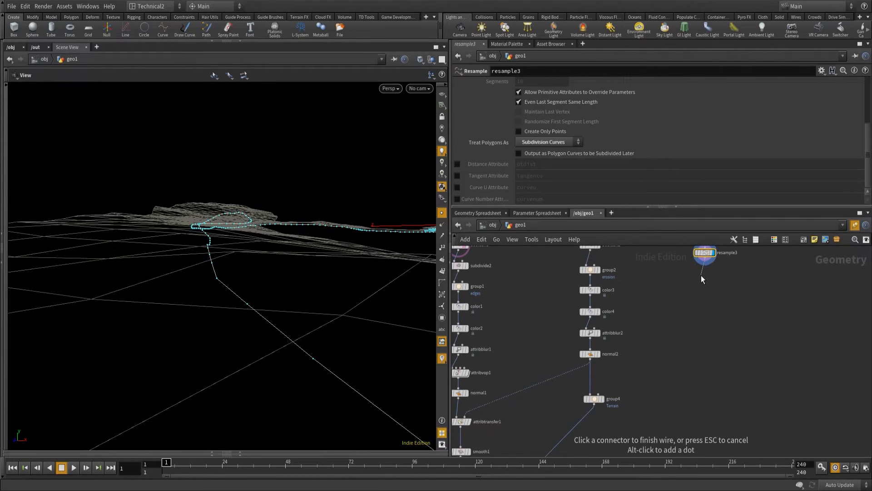
key(Tab)
text(res)
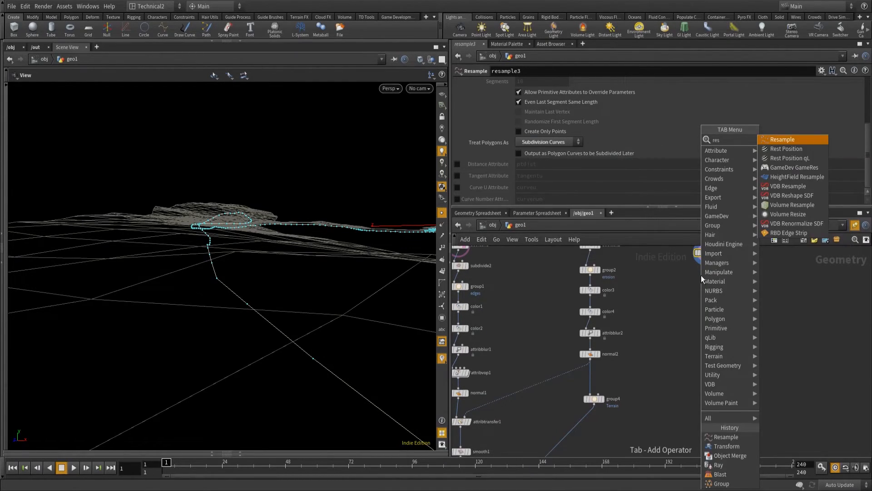
key(Return)
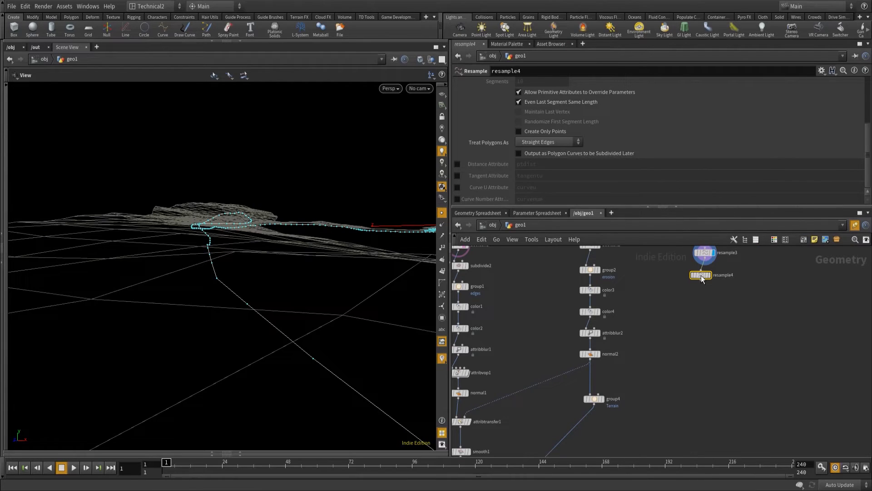
Disable the maximum segment length on resample4, enable its Curve U attribute curveu, and display the aligned node.
scroll(605, 135, up, 4)
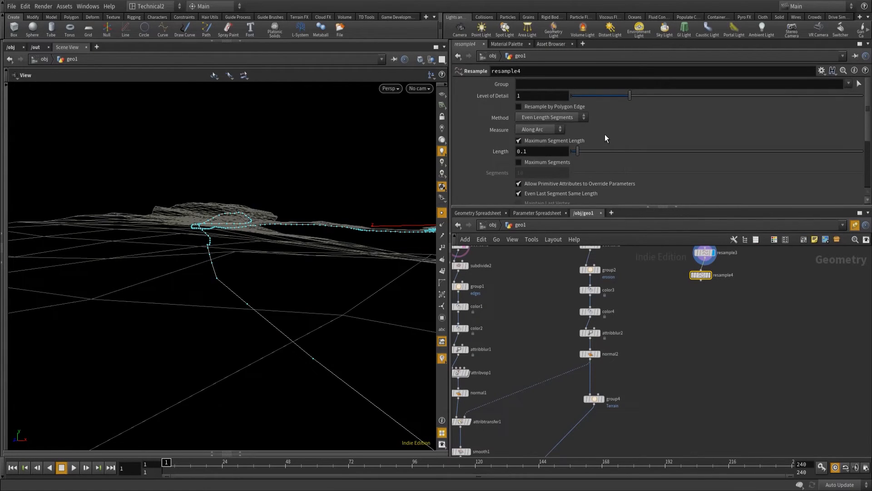
click(517, 140)
scroll(603, 127, down, 4)
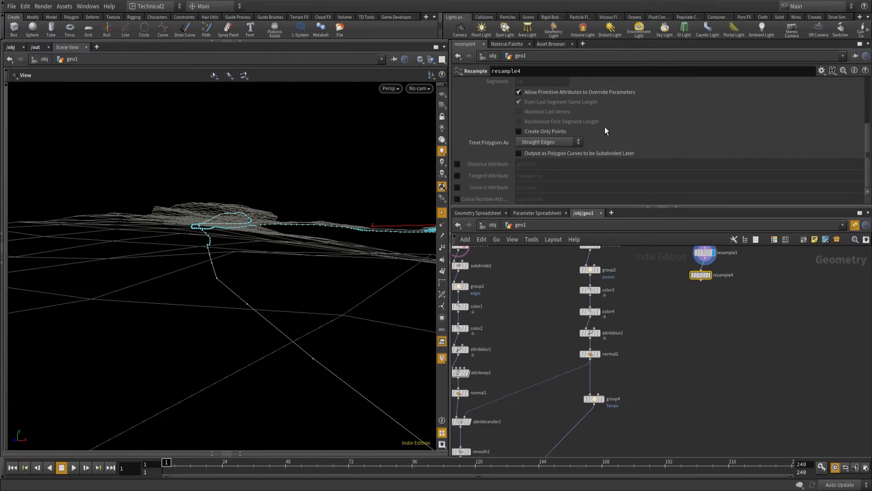
click(456, 187)
drag(701, 277, 704, 272)
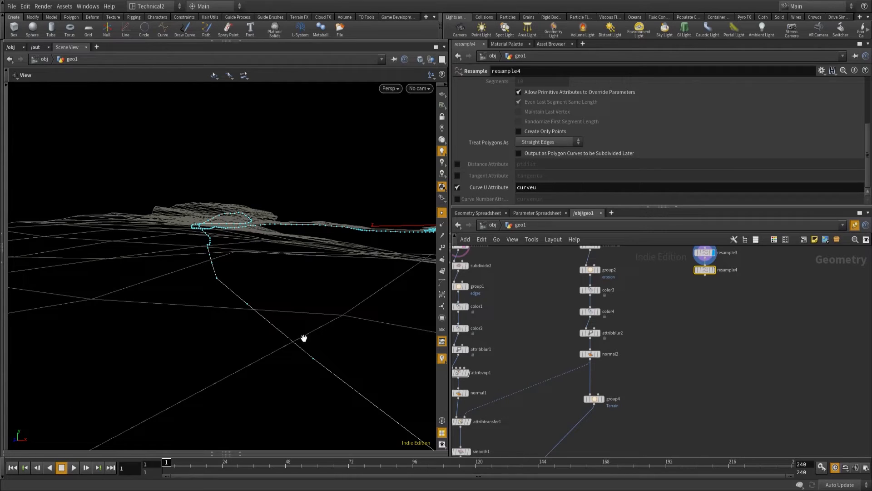
click(714, 272)
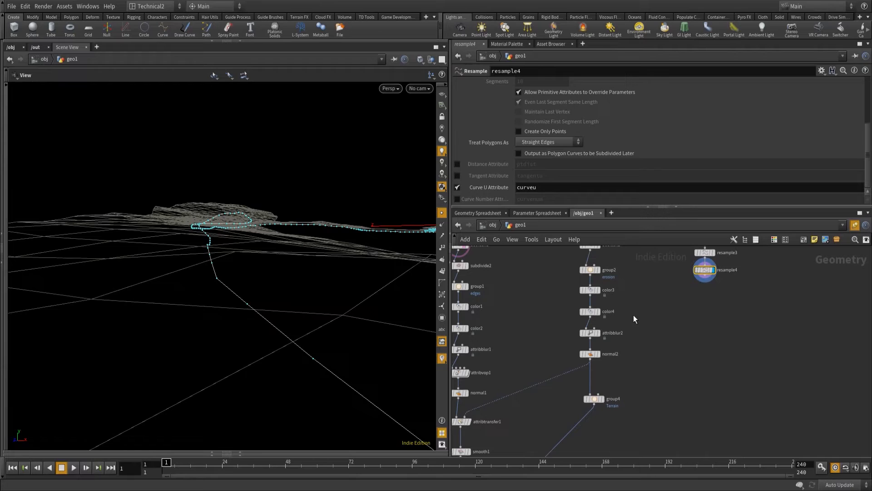
Add a Smooth node below resample4 and display its result.
click(707, 280)
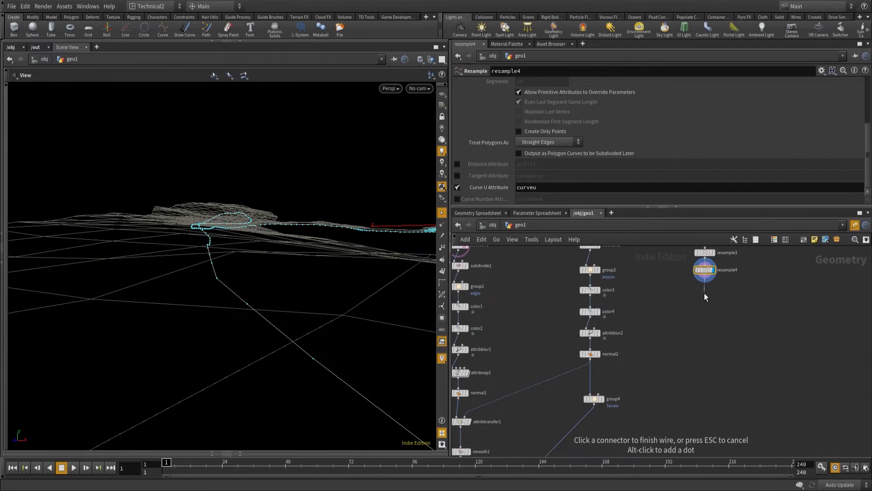
key(Tab)
text(smo)
key(Return)
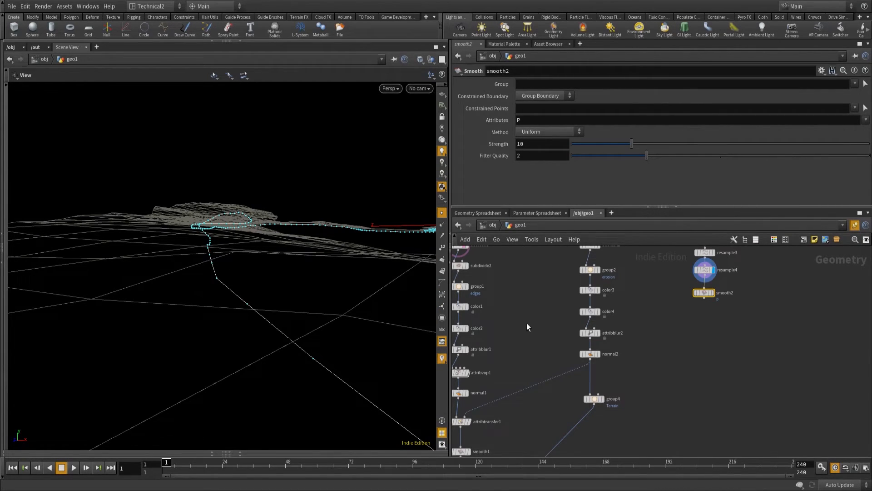
click(714, 293)
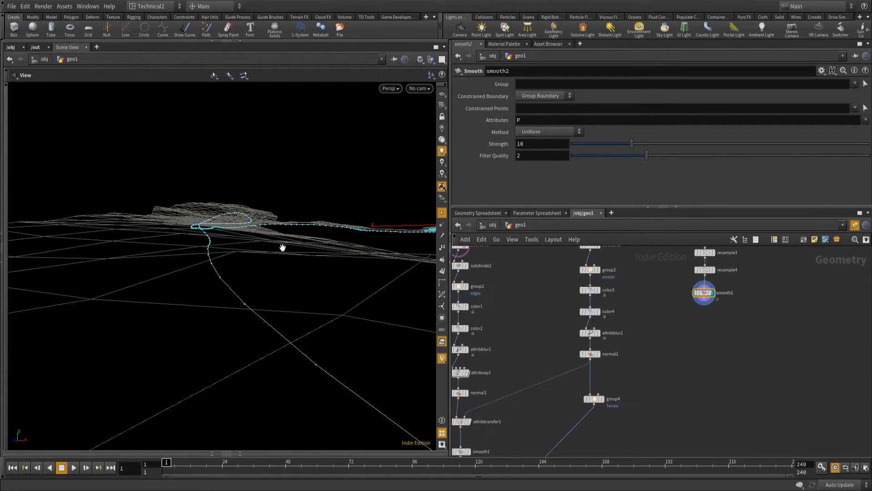
Set the smoothing strength of smooth2 to 5 and align the node under resample4.
click(543, 144)
text(5)
key(Return)
drag(702, 294, 703, 292)
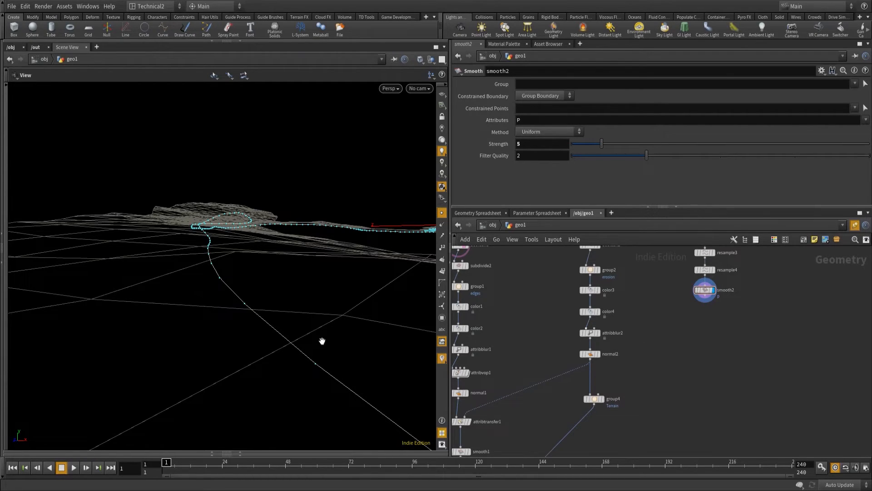
Add a Line node and place it beside smooth2.
middle_drag(695, 380, 692, 348)
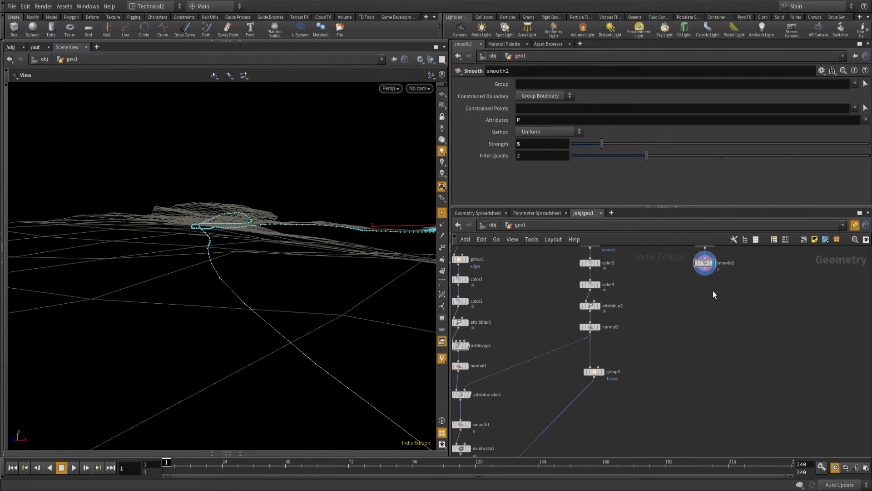
click(705, 272)
key(Tab)
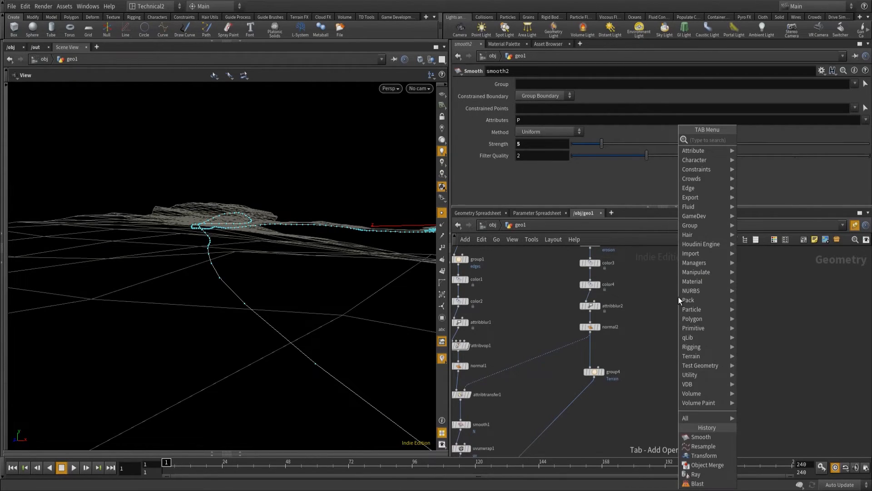
text(line)
key(Return)
click(678, 296)
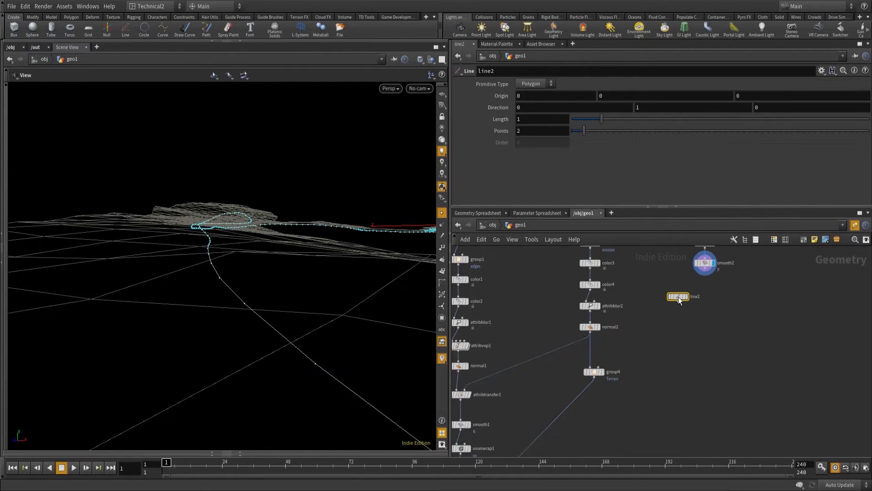
drag(678, 296, 652, 272)
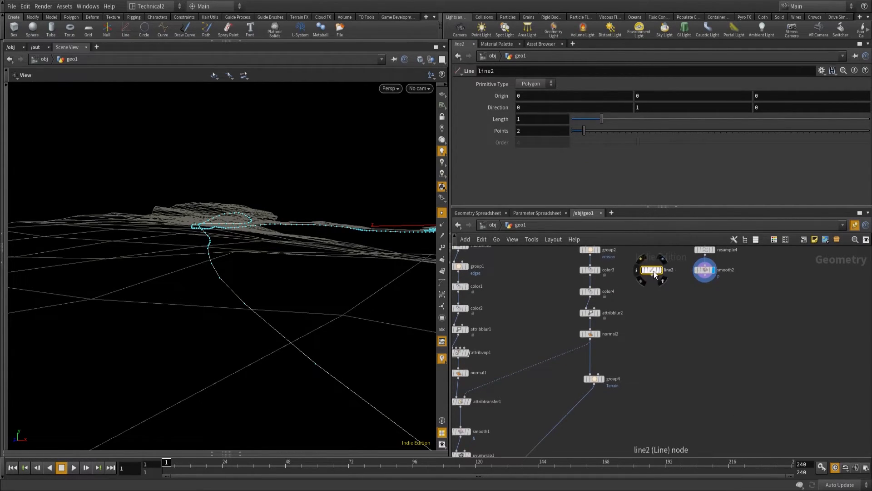
Link the length of line2 to the length of line1 with a relative reference.
middle_drag(552, 328, 646, 446)
middle_drag(509, 294, 506, 374)
middle_drag(504, 305, 504, 313)
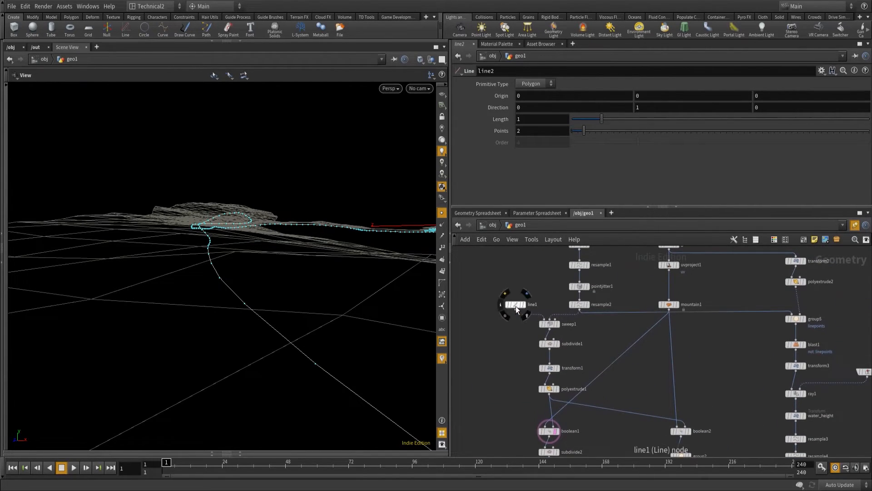
click(515, 304)
right_click(498, 122)
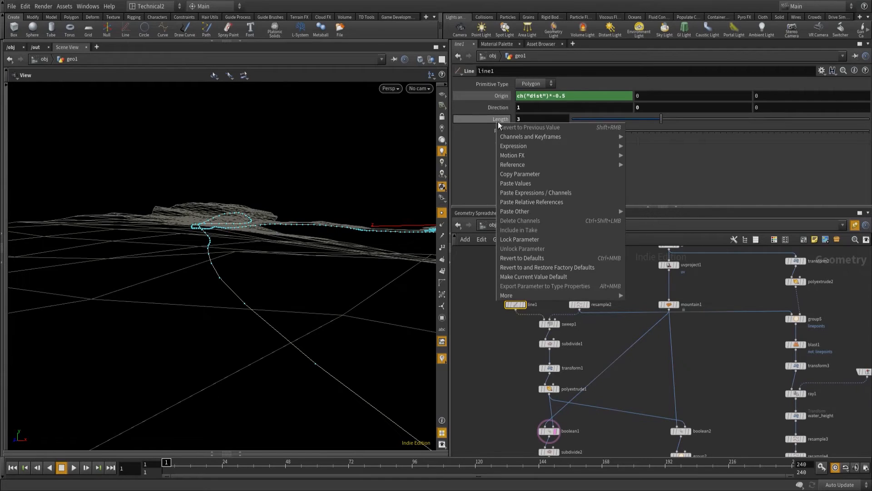
click(528, 174)
middle_drag(722, 392, 572, 265)
drag(571, 331, 603, 373)
right_click(502, 118)
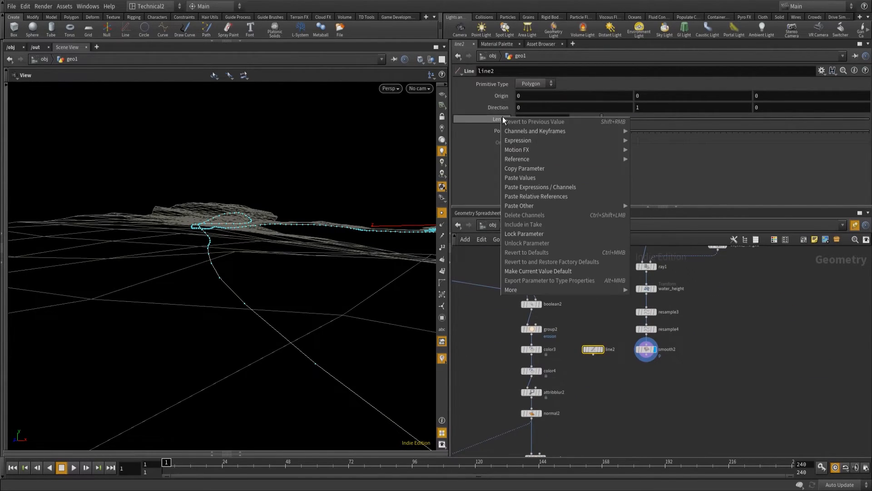
click(549, 196)
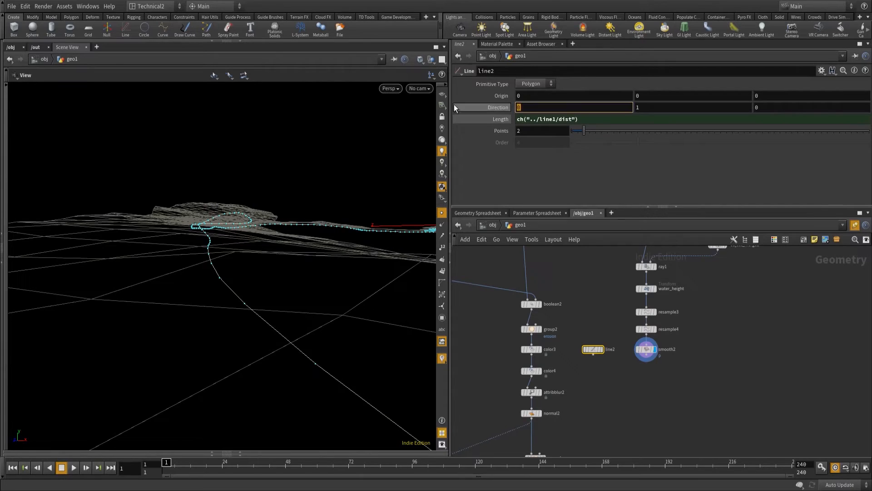
Set the direction of line2 to 1, 0, 0 so it runs along X.
click(573, 109)
key(BackSpace)
text(1)
key(Tab)
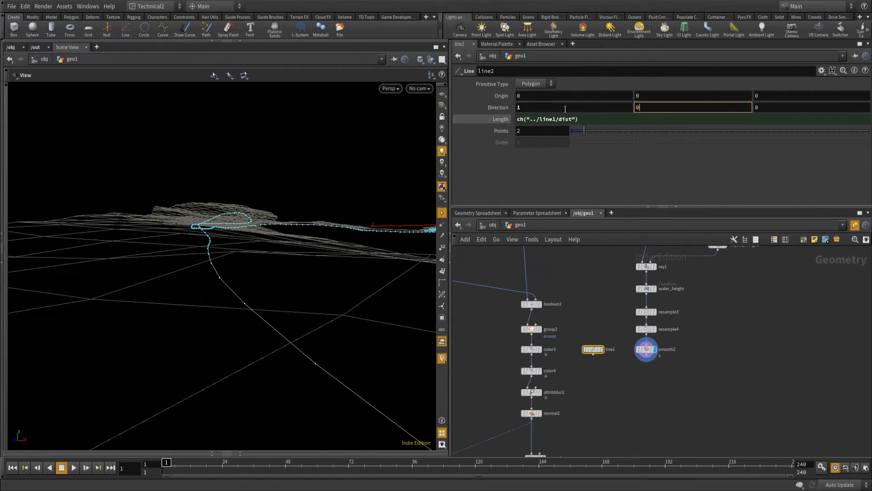
Centre line2 by setting its X origin to its own length reference, ch("dist")*-0.5, and display it.
drag(499, 120, 522, 107)
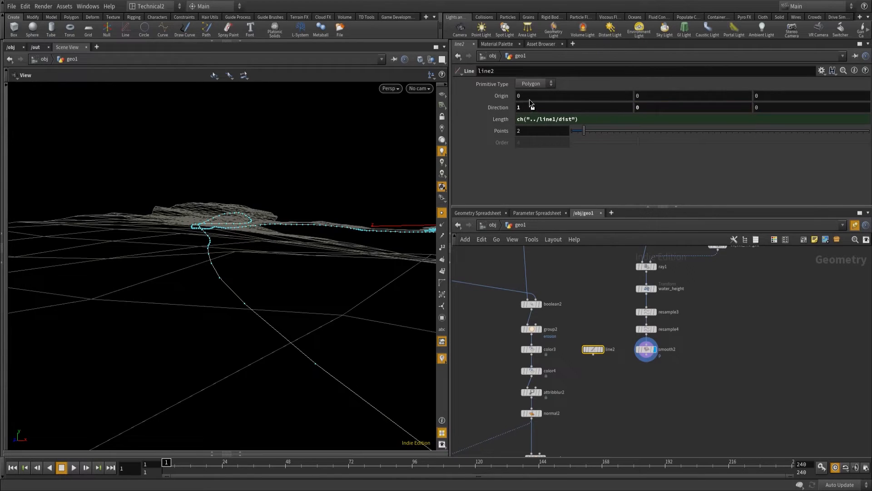
right_click(530, 101)
click(567, 114)
click(566, 99)
text(*-0.5)
key(Return)
middle_drag(639, 427, 635, 282)
click(601, 294)
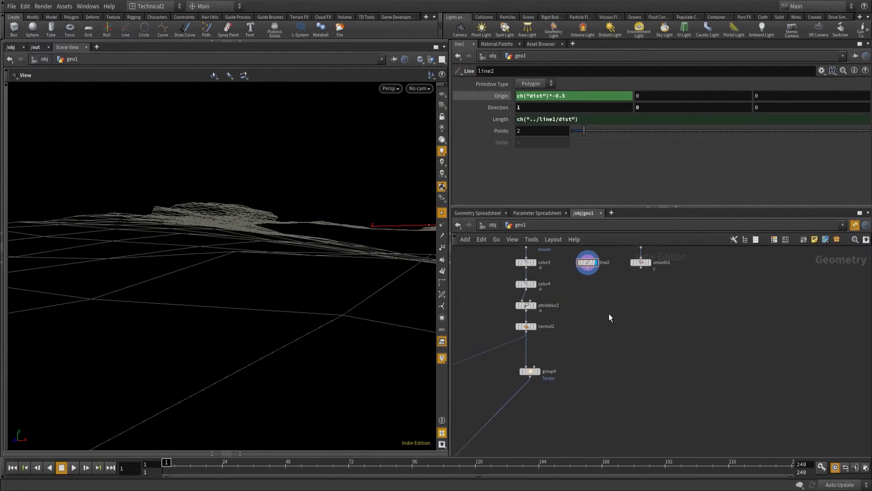
Add a Sweep node below line2 and smooth2.
key(Tab)
key(Escape)
key(Tab)
text(sweep)
key(Return)
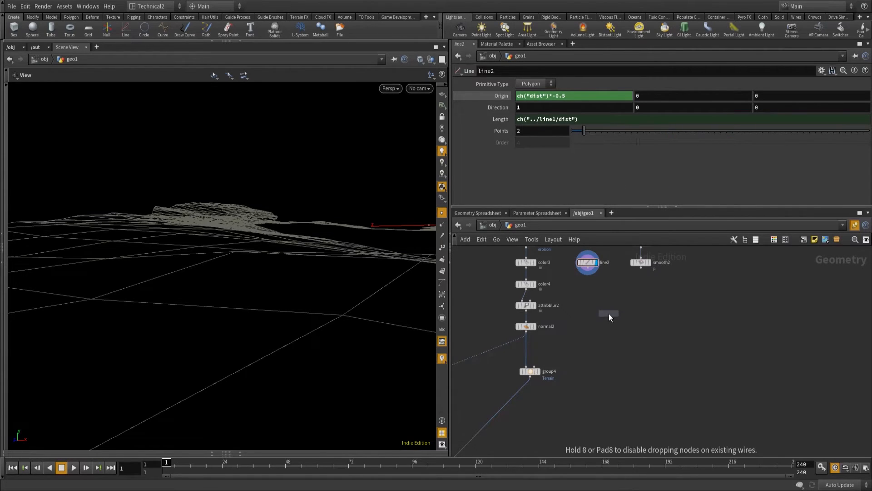
click(611, 314)
Add a Resample node connected to the output of line2.
click(587, 272)
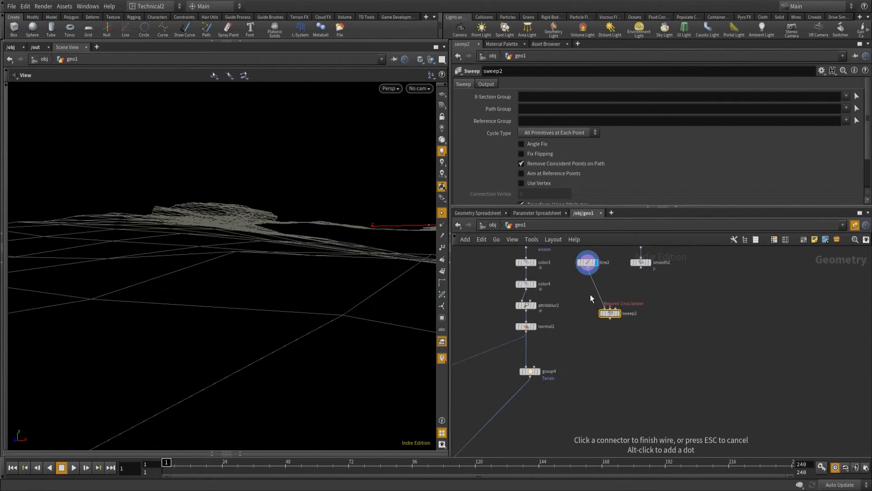
key(Tab)
text(resample)
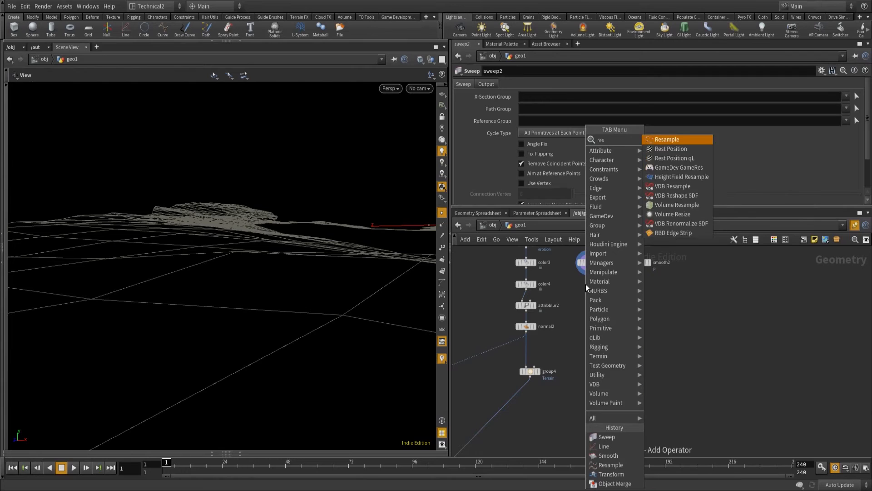
key(Return)
click(586, 285)
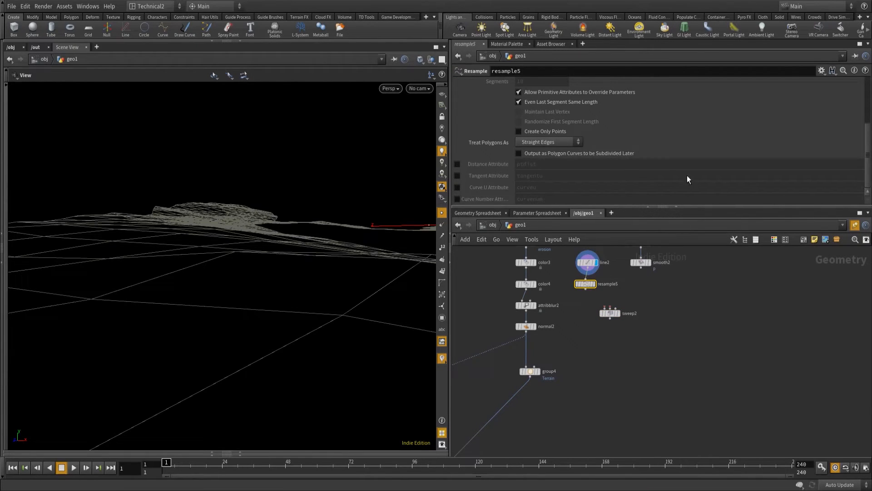
Disable the maximum segment length on resample5 and output its Curve U attribute as curvev.
scroll(583, 140, up, 4)
scroll(563, 173, down, 5)
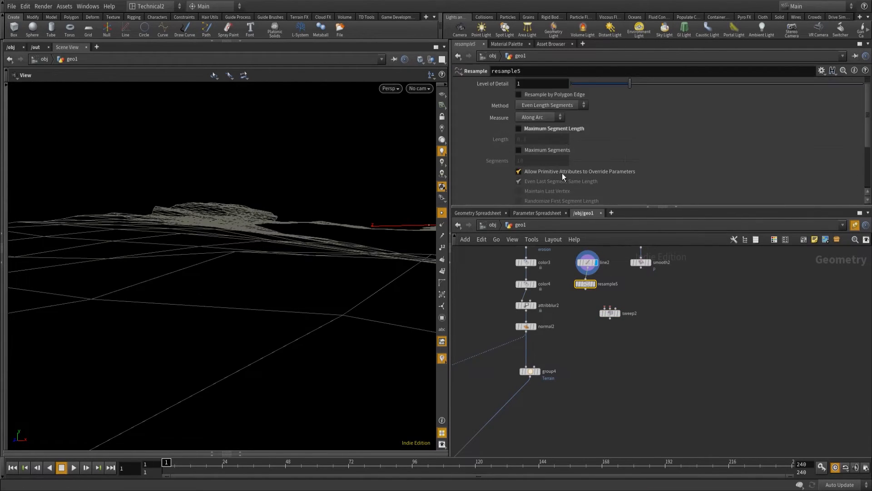
click(457, 188)
click(574, 187)
key(BackSpace)
text(vev)
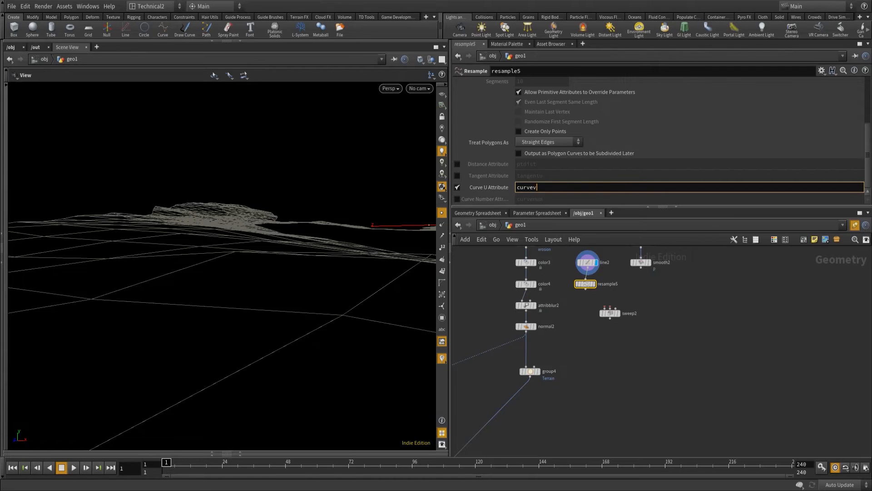
Enable Maximum Segments on resample5 and set its segment count to 50.
drag(567, 277, 588, 290)
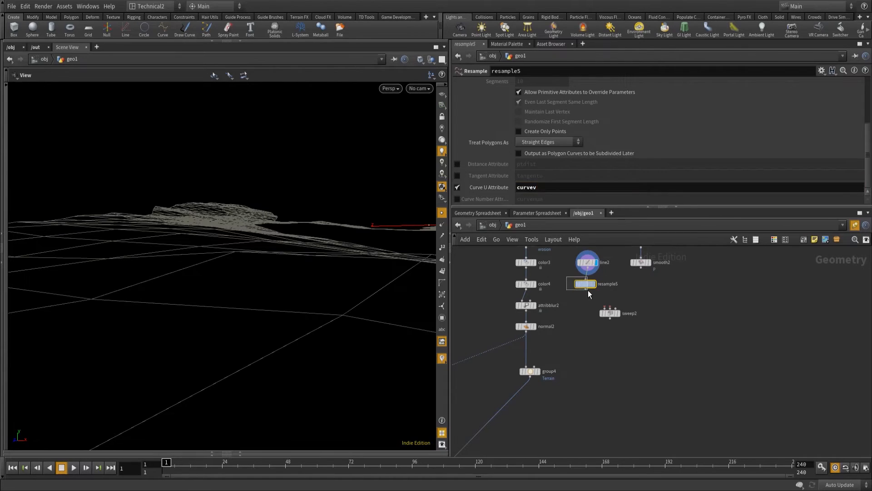
scroll(515, 117, up, 3)
click(519, 131)
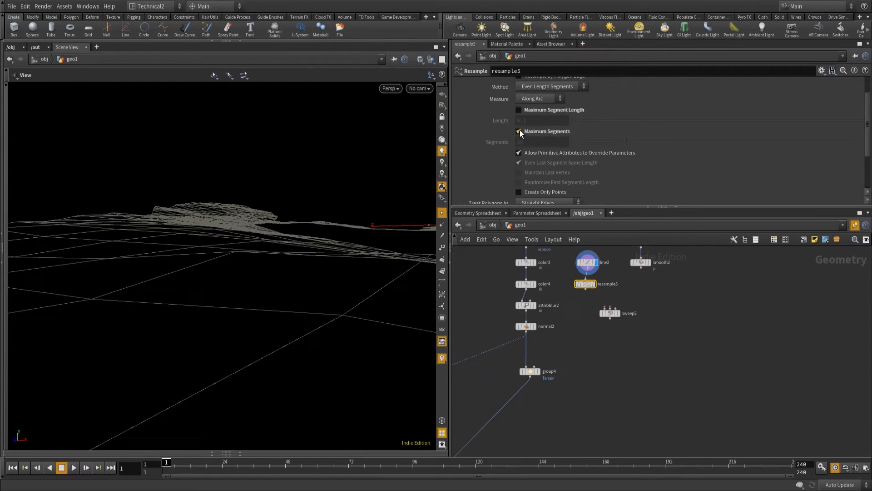
text(50)
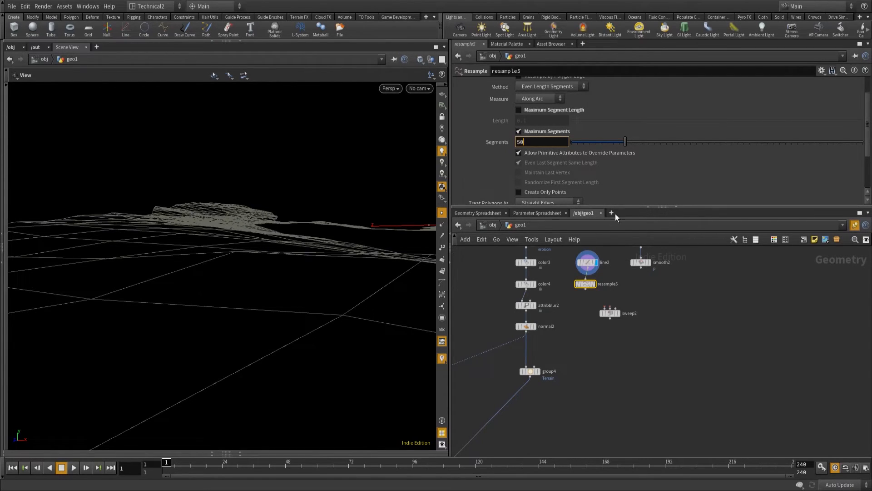
key(Return)
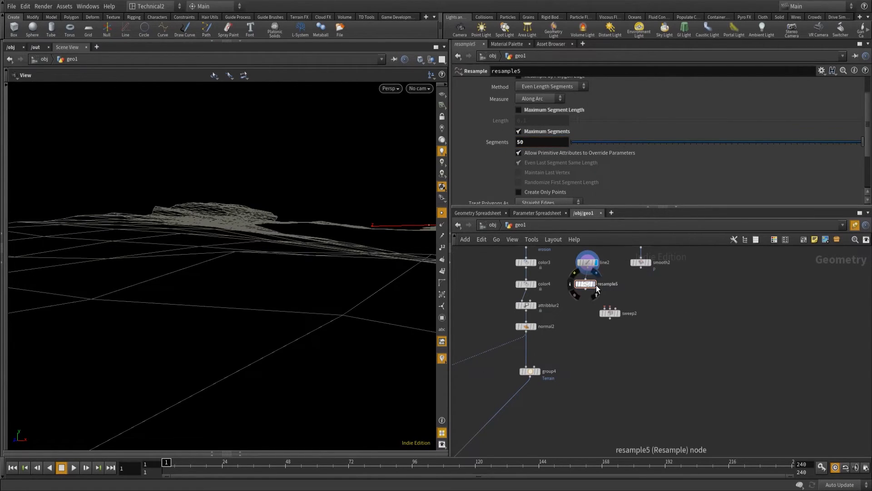
Display resample5, then connect it to the first input of sweep2 and smooth2 to the second input.
mouse_move(592, 289)
drag(588, 294, 608, 309)
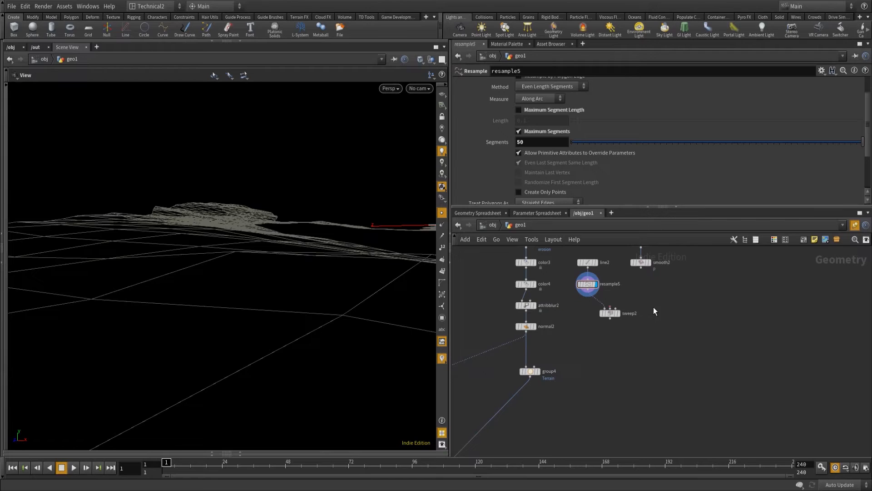
drag(641, 269, 613, 309)
Insert a Measure node between smooth2 and sweep2.
key(Tab)
text(resample)
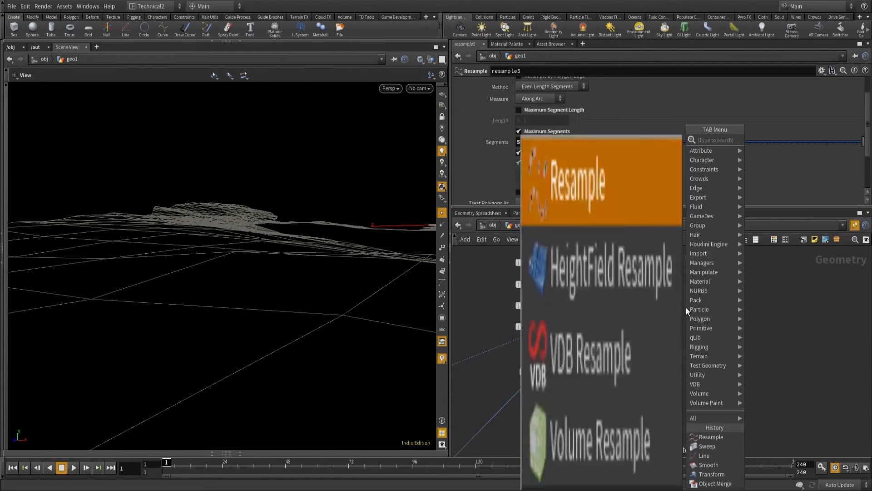
key(Return)
click(686, 307)
drag(686, 308, 641, 284)
click(668, 319)
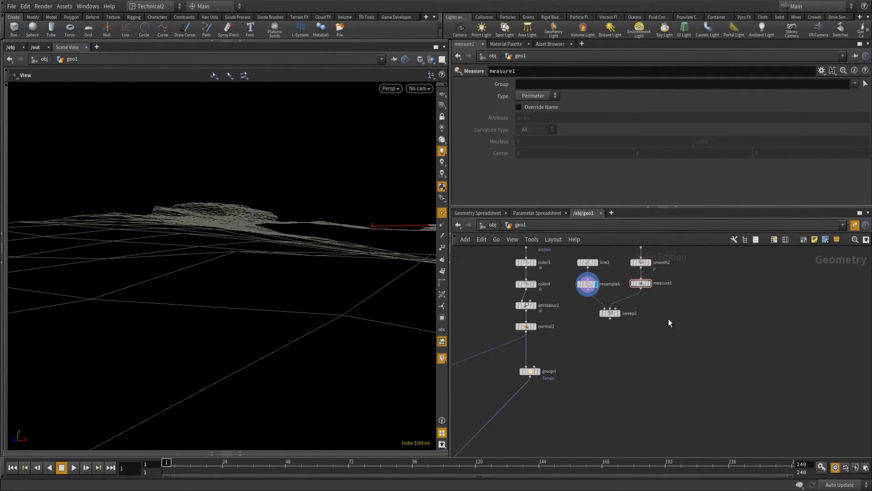
Insert an Attribute Promote node between measure1 and sweep2.
key(Tab)
text(at)
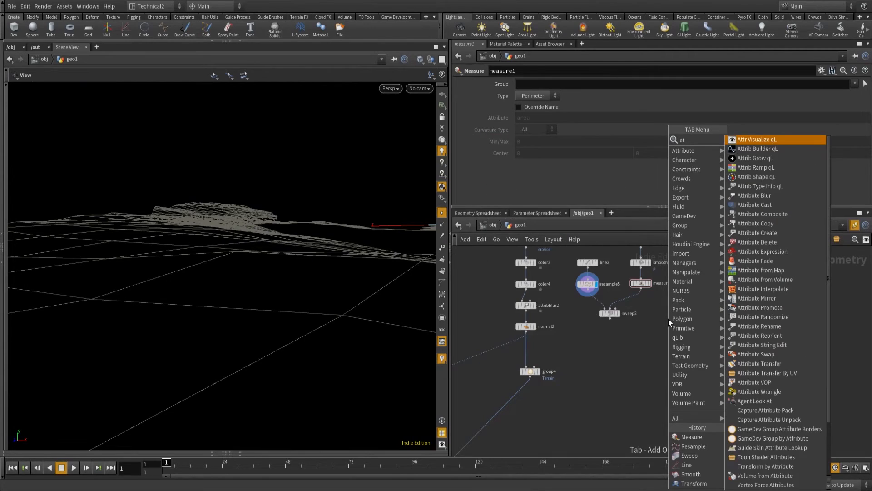
text(tribute)
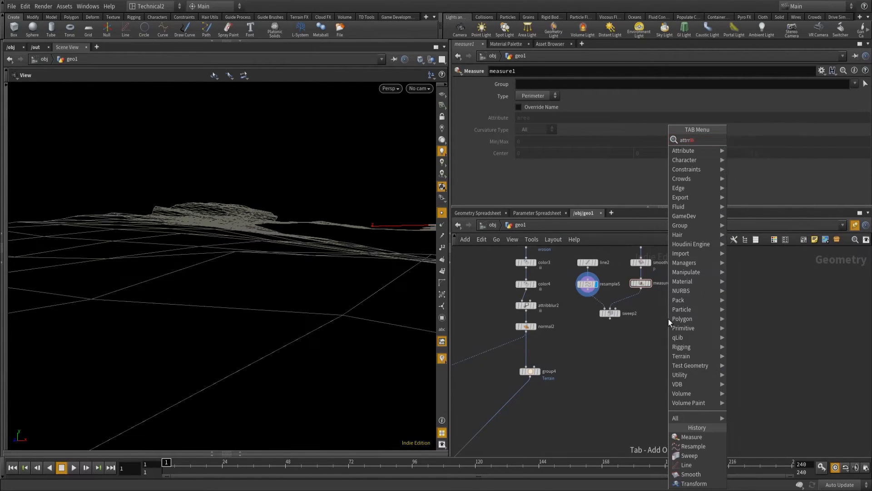
text( p)
key(Return)
click(669, 318)
drag(669, 318, 642, 304)
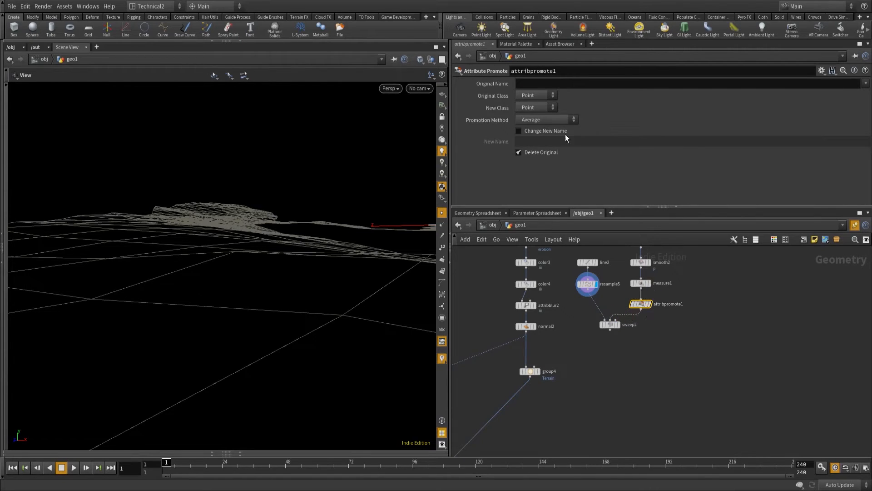
Set attribpromote1's original class to Primitive and its original name to perimiter.
click(549, 96)
text(perim)
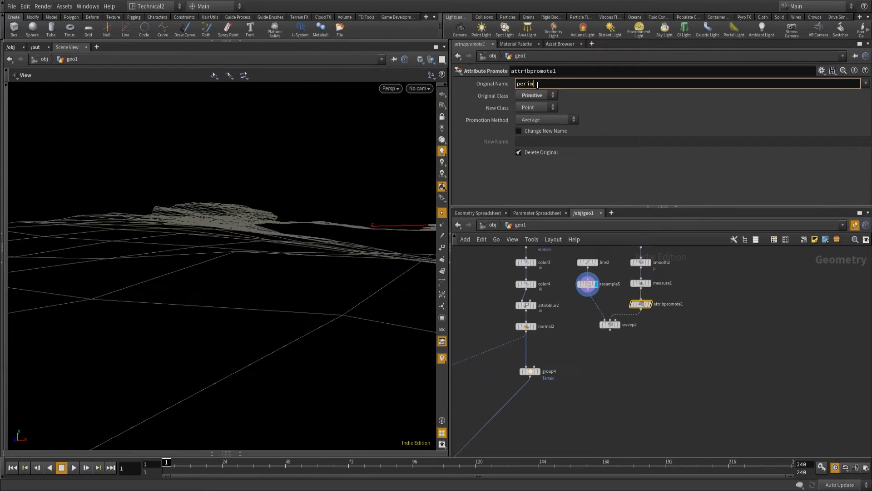
text(iter)
Display sweep2 and set its Skin Output to Skin Unclosed.
middle_drag(610, 337, 609, 287)
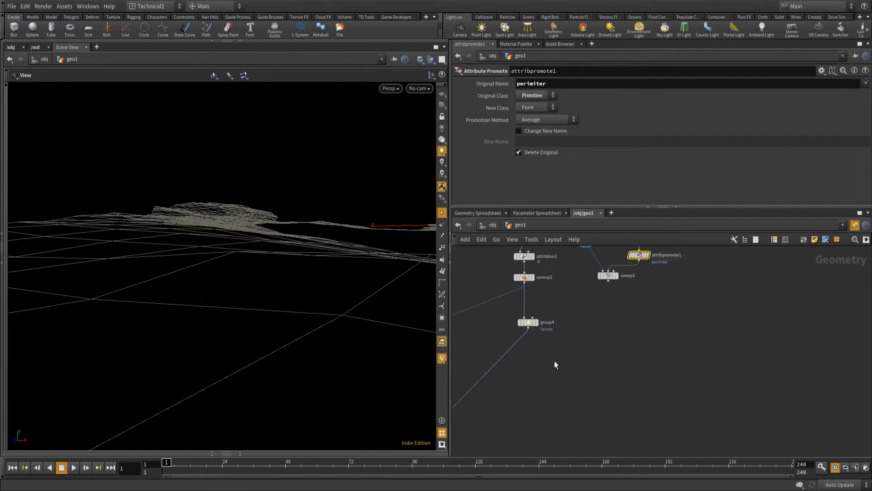
click(618, 276)
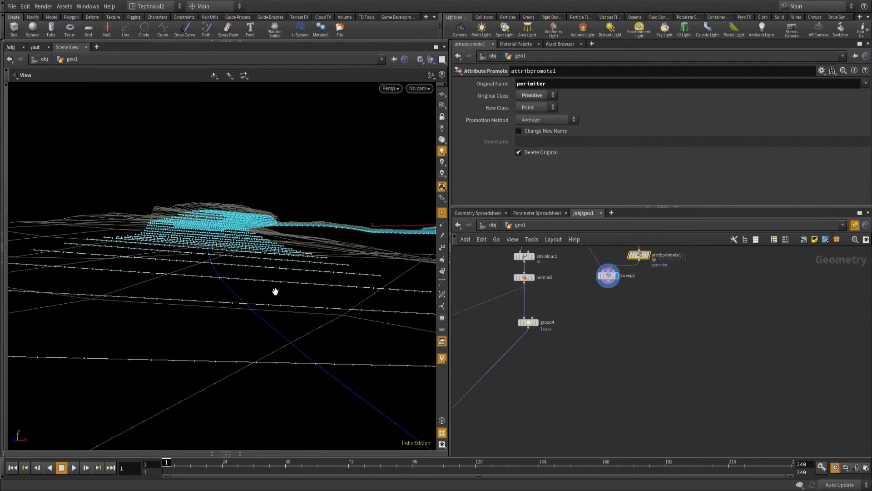
click(608, 275)
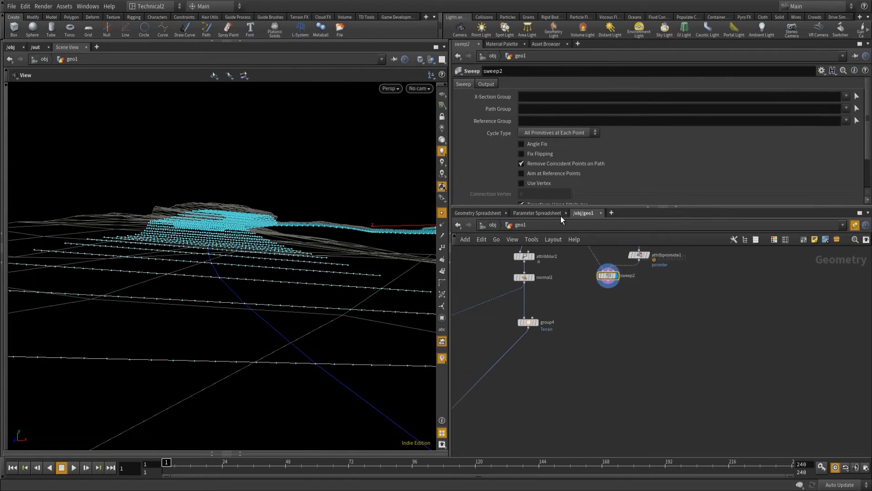
click(486, 84)
click(541, 130)
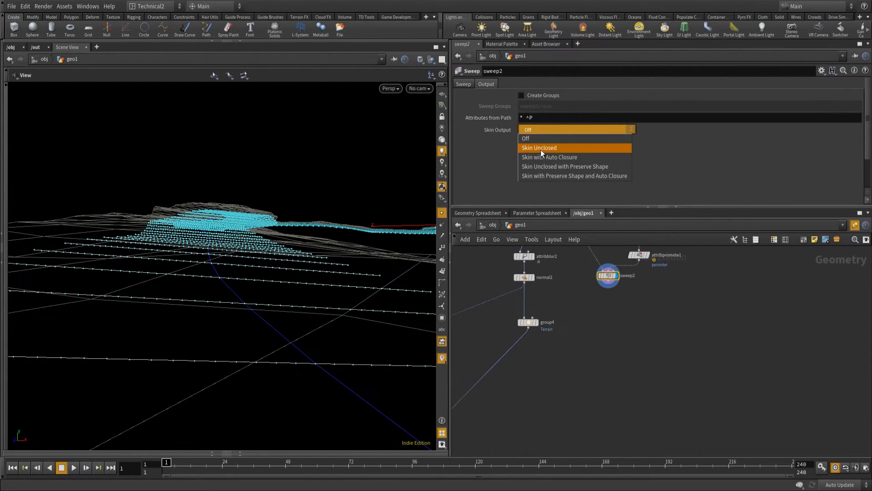
click(541, 148)
Correct the original attribute name on attribpromote1 to perimeter.
middle_drag(693, 277, 686, 301)
drag(685, 301, 629, 276)
click(538, 83)
key(BackSpace)
text(erimeter)
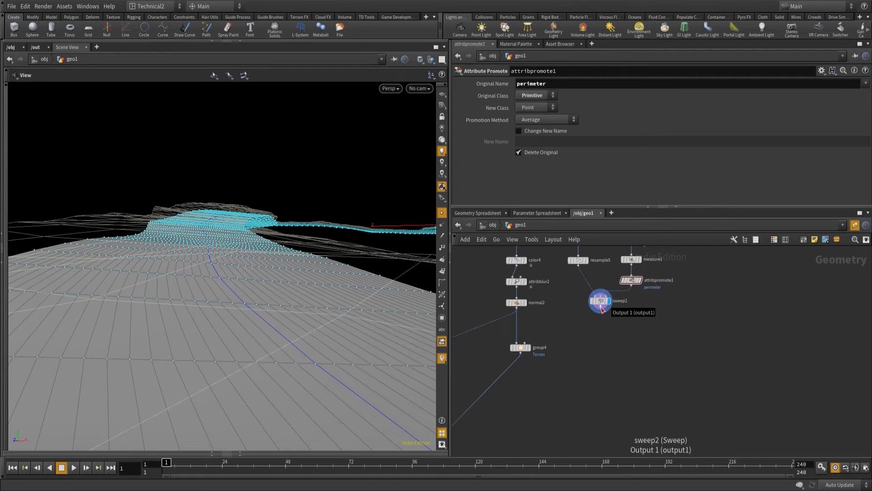
Add a Point VOP node connected to the output of sweep2.
click(601, 309)
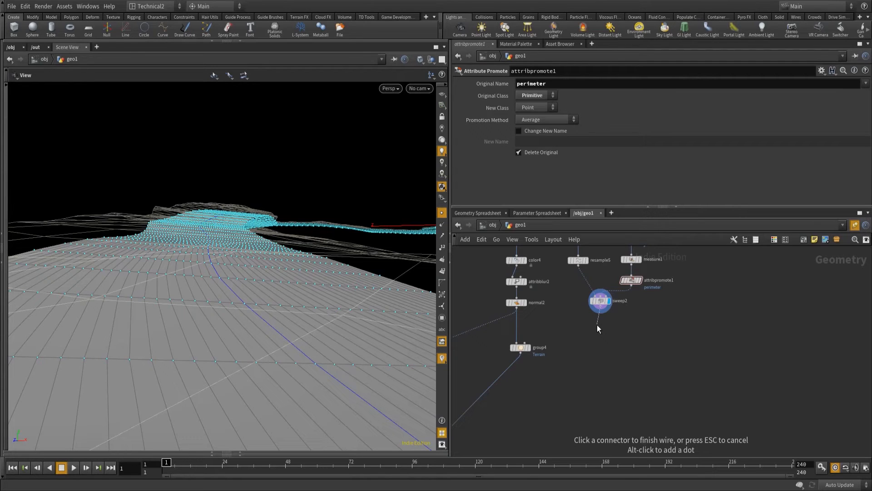
key(Tab)
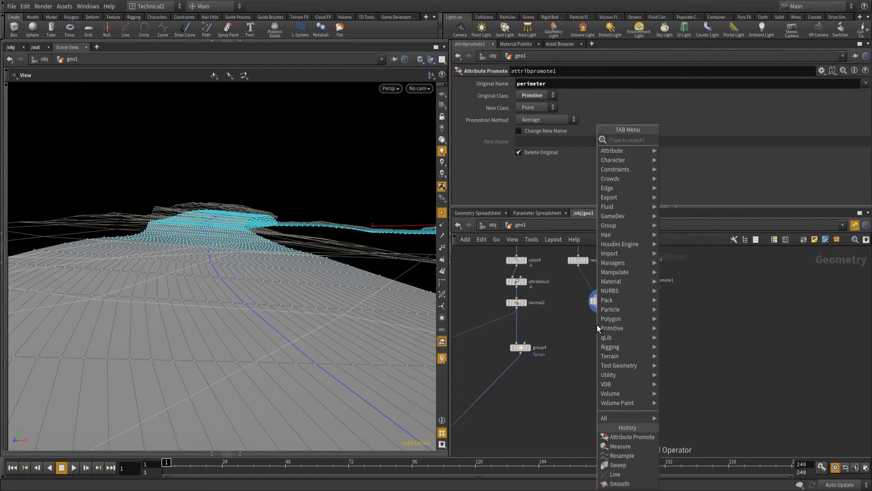
text(pointvo)
key(Return)
click(597, 325)
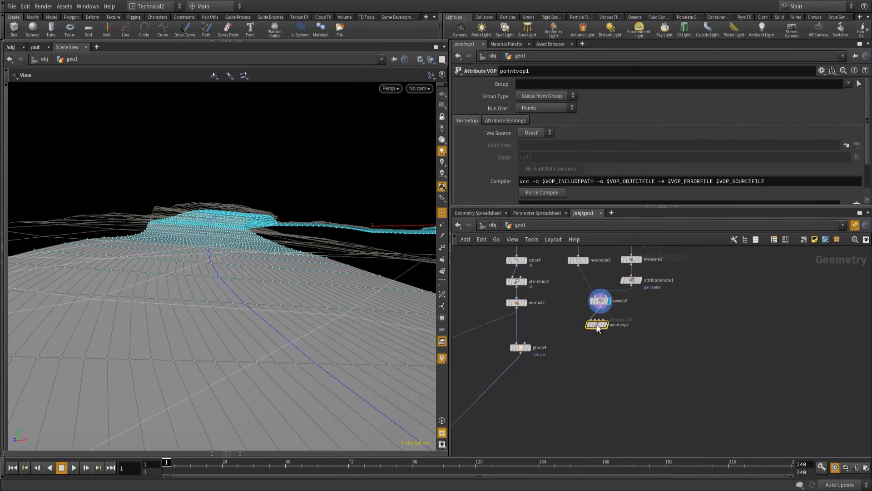
Open pointvop1's network and move its global parameters and output nodes apart to make room between them.
double_click(597, 325)
drag(600, 317, 480, 271)
drag(715, 274, 766, 269)
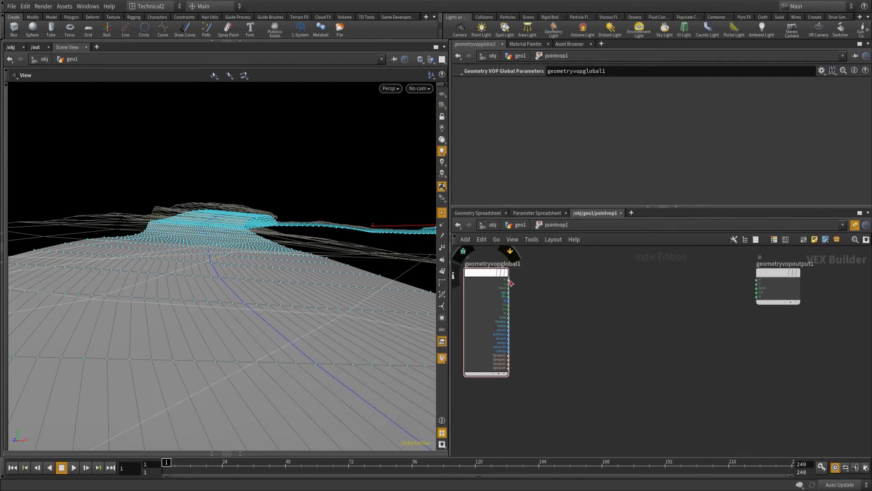
click(471, 274)
click(583, 273)
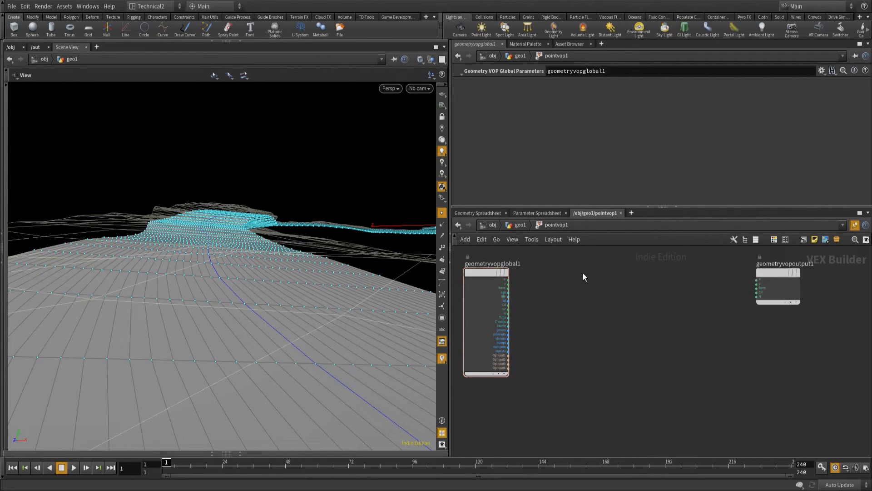
Add a Bind node beside geometryvopglobal1 and name its parameter curveu.
key(Tab)
text(bind)
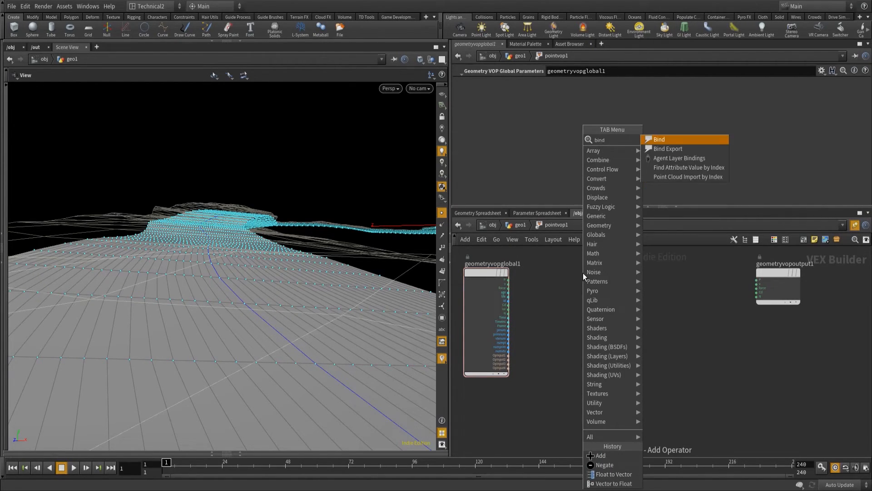
key(Escape)
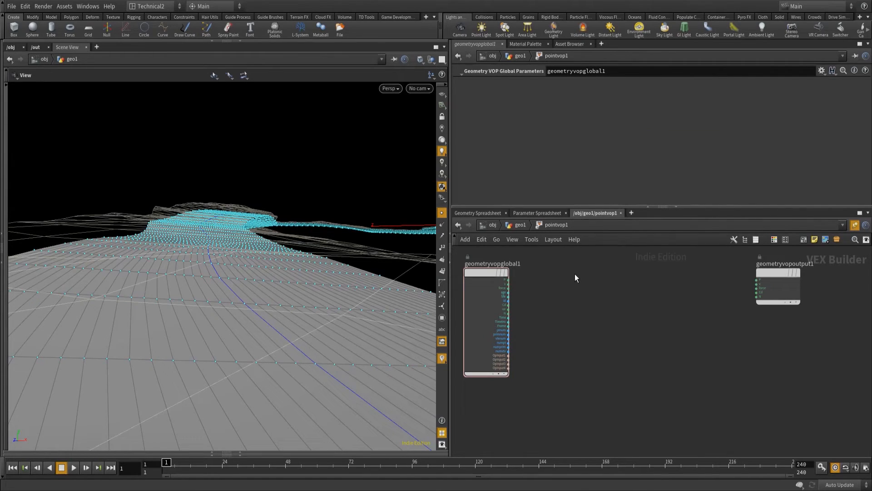
click(563, 271)
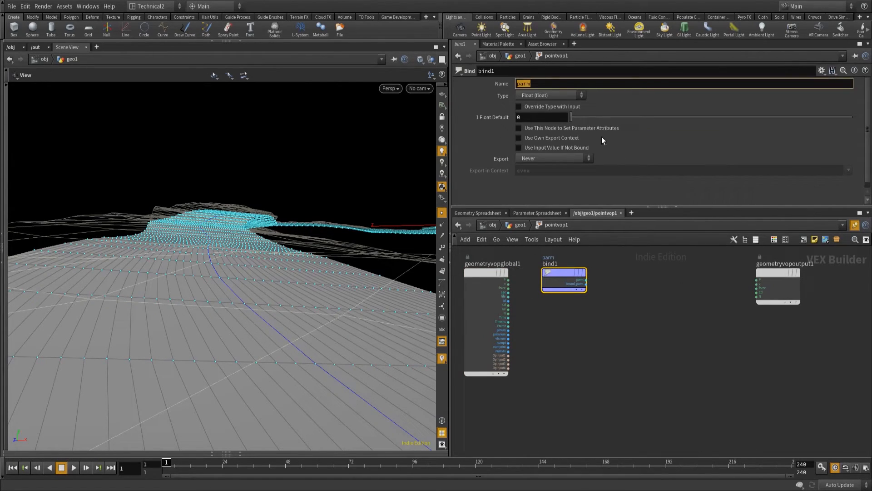
text(curveu)
key(Return)
Duplicate the curveu Bind node below the original and name the copy's parameter perimeter.
drag(558, 274, 552, 274)
key(ctrl+v)
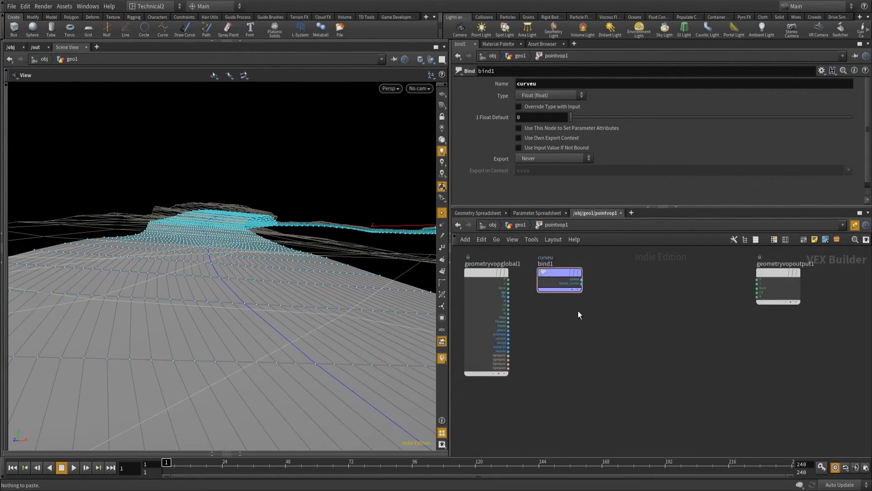
key(ctrl+c)
key(ctrl+v)
click(557, 315)
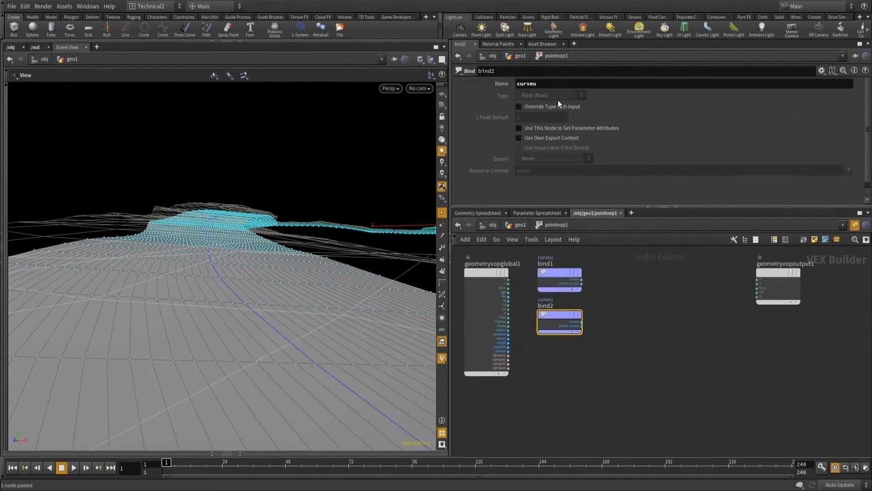
drag(554, 85, 415, 89)
text(perimeter)
Add a Multiply node that takes the curveu and perimeter binds as inputs.
click(581, 279)
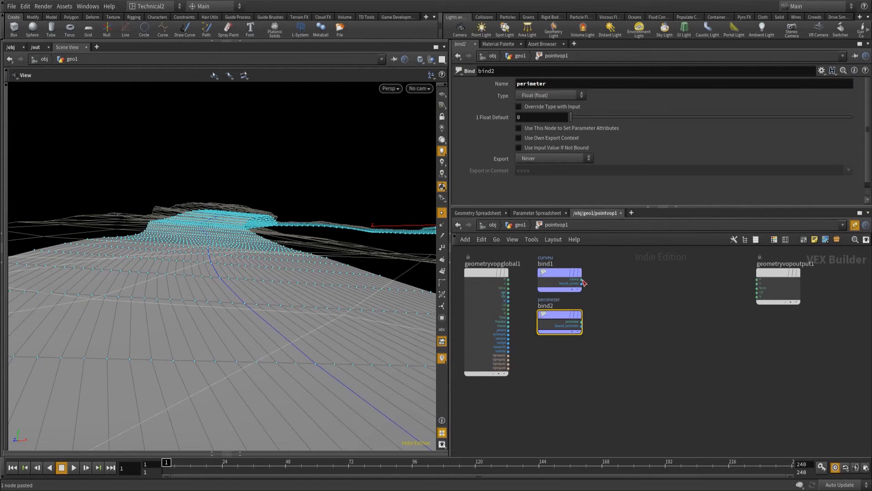
click(616, 281)
text(multi)
key(Return)
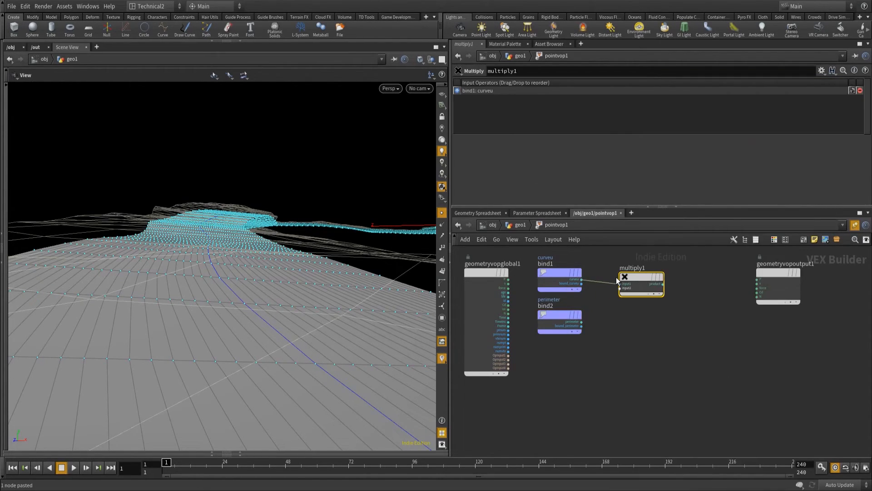
drag(582, 324, 612, 271)
Paste another copy of the Bind node below multiply1 and name its parameter curvev.
click(622, 345)
key(ctrl+v)
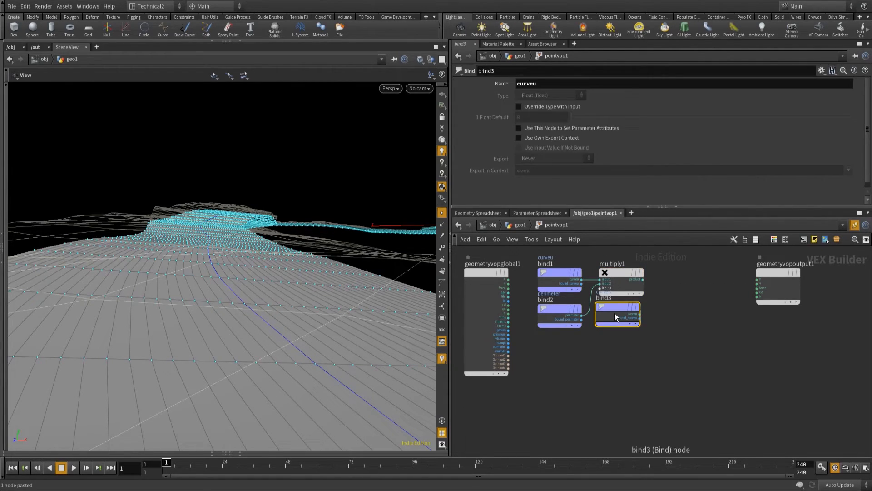
click(622, 316)
click(556, 83)
key(BackSpace)
text(v)
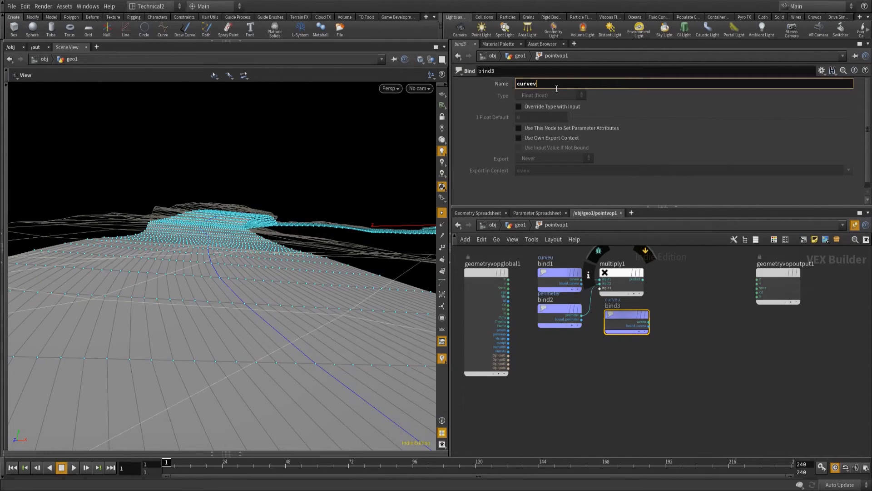
key(Return)
drag(633, 318, 628, 318)
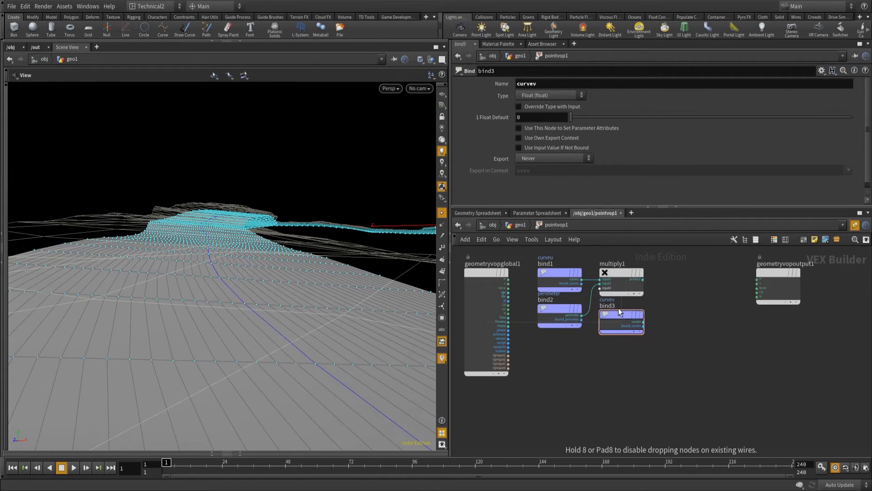
Add a Float to Vector node and feed its first component from multiply1 and its second from the curvev bind.
key(Tab)
text(float)
key(Down)
key(Down)
key(Down)
key(Down)
key(Return)
click(677, 280)
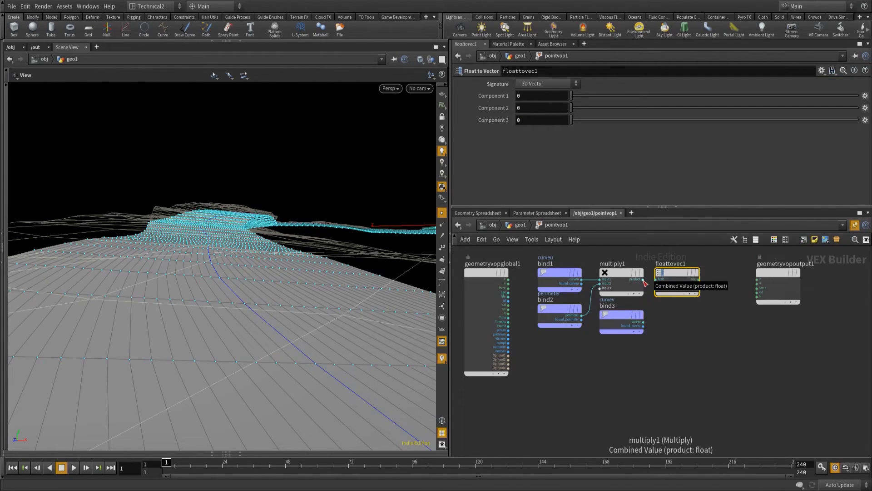
drag(644, 279, 658, 280)
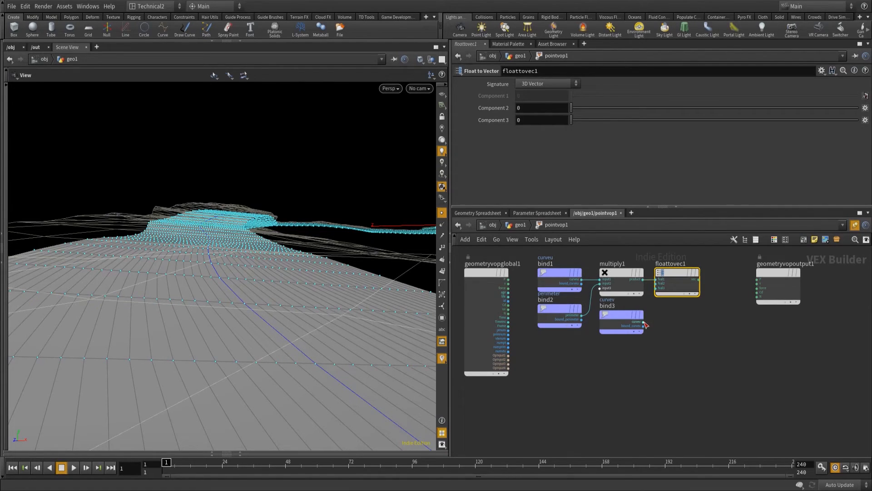
drag(644, 323, 659, 284)
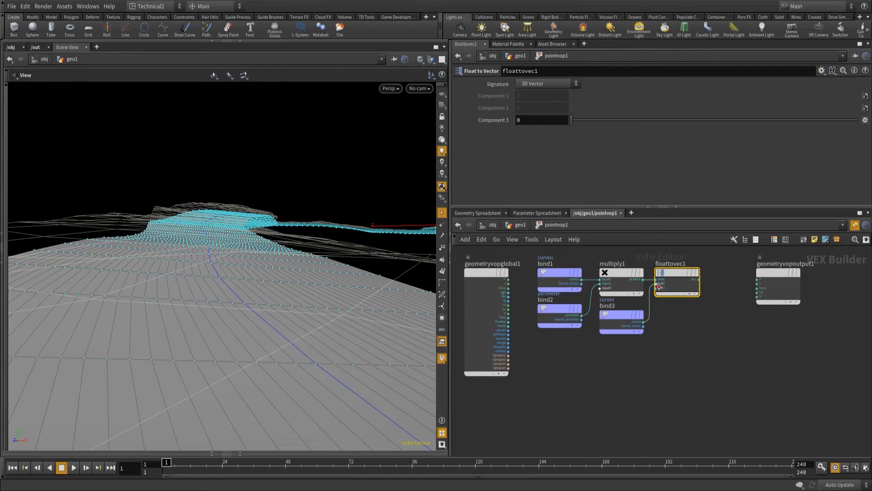
mouse_move(624, 313)
middle_drag(702, 347, 661, 348)
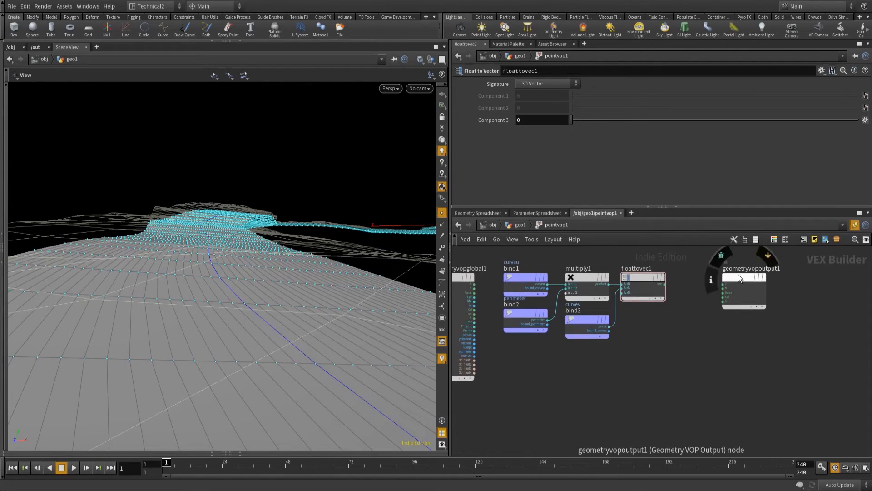
Paste another copy of the Bind node between floattovec1 and the geometry output, and name its parameter uv.
key(ctrl+v)
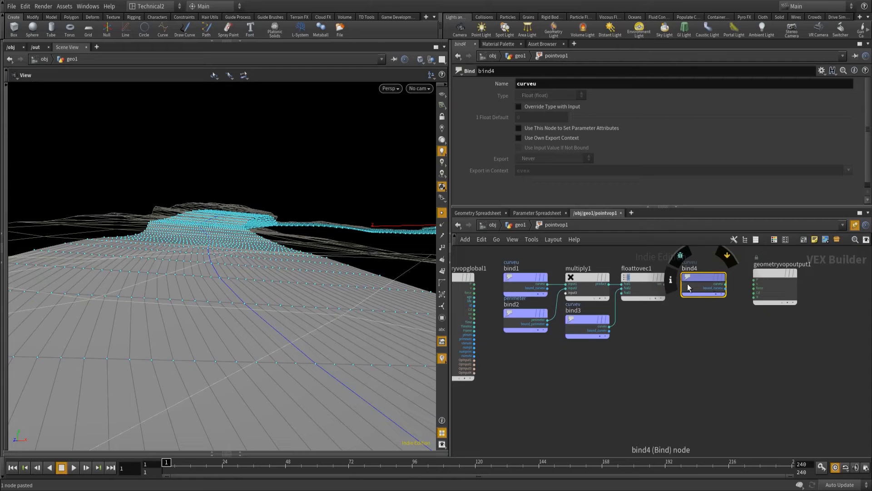
drag(540, 84, 468, 81)
text(uv)
key(Return)
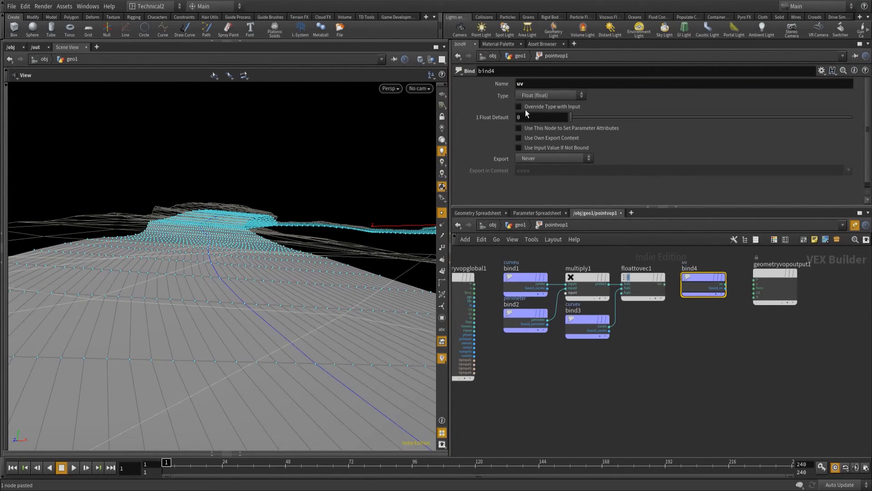
Make the uv bind override its type with the input, set parameter attributes, and export when input is connected.
click(519, 107)
click(519, 129)
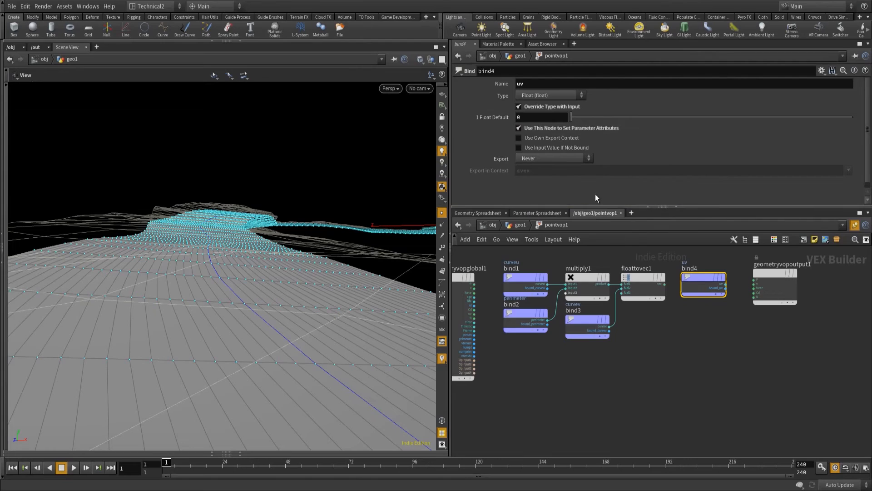
click(530, 159)
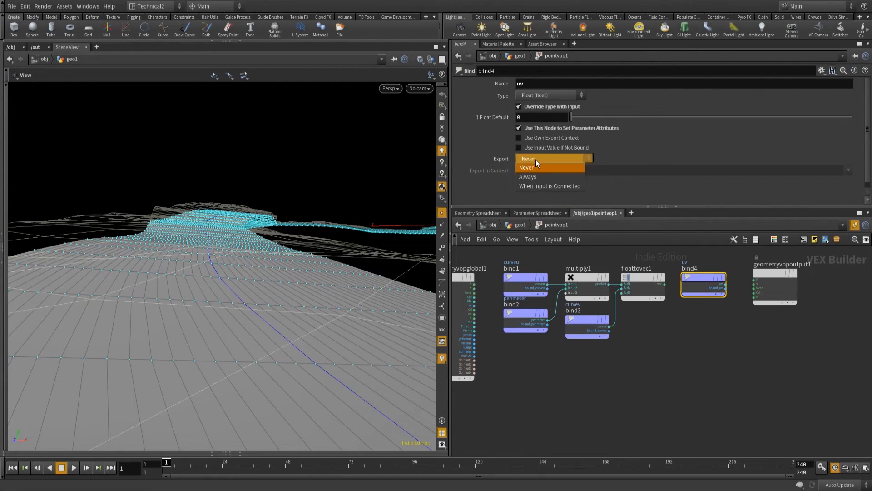
click(547, 186)
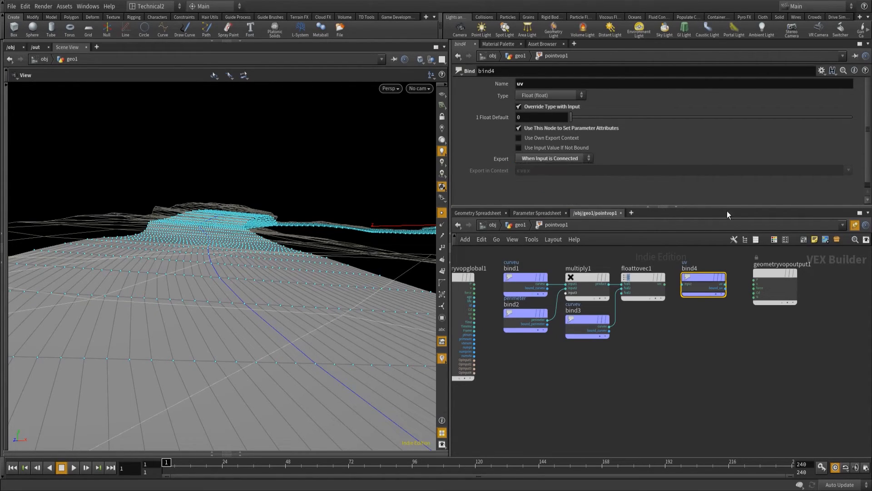
Connect the floattovec1 output to the uv bind's input and align the perimeter bind with the curvev bind.
click(667, 286)
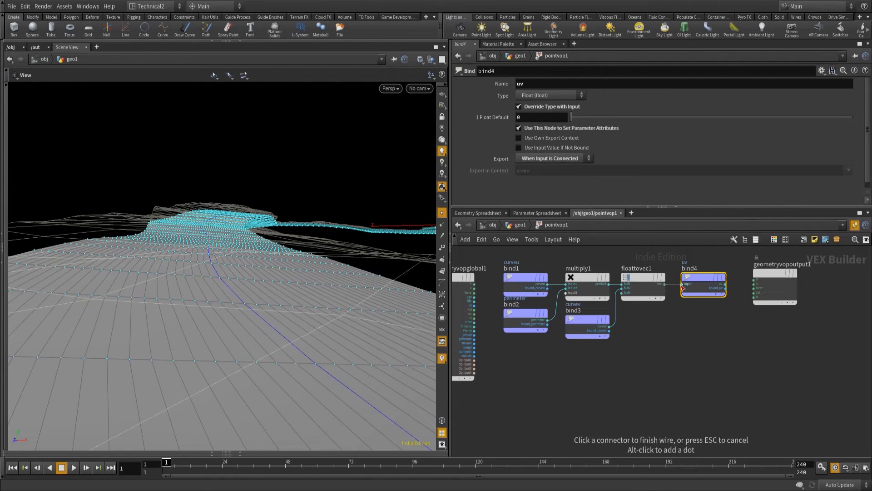
click(684, 284)
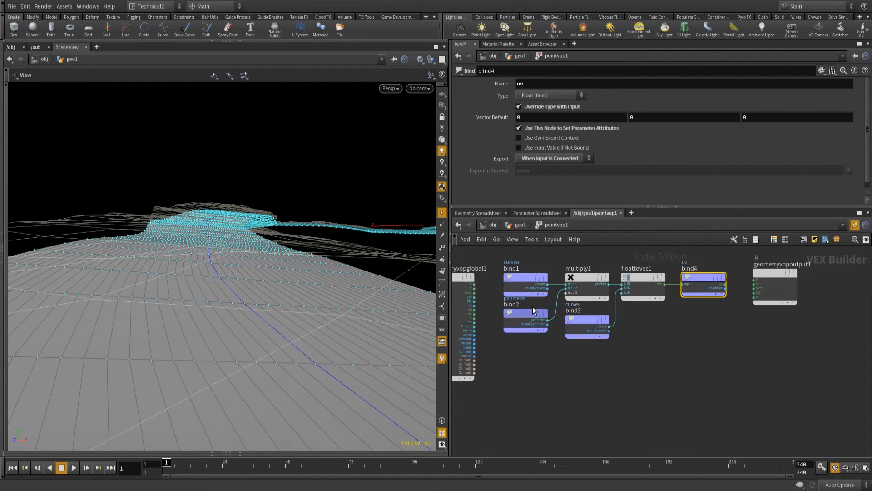
drag(527, 311, 526, 317)
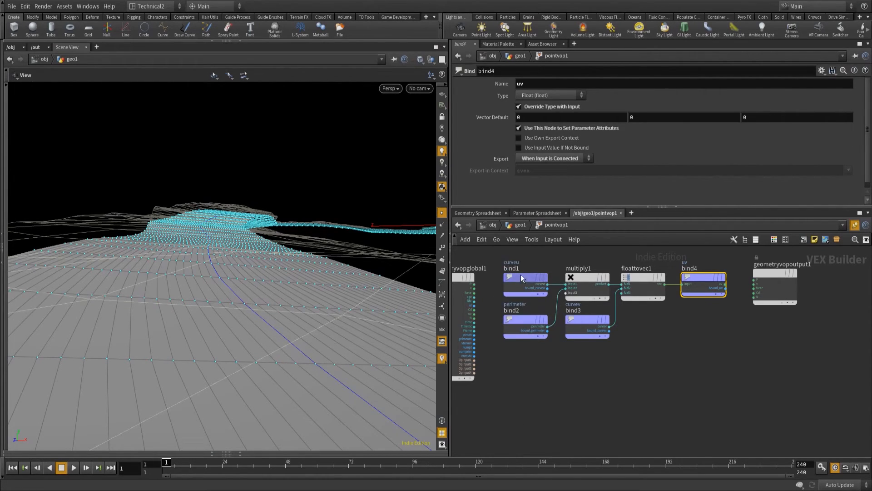
Return to the geo1 network and add an Attribute Promote node below pointvop1.
click(520, 224)
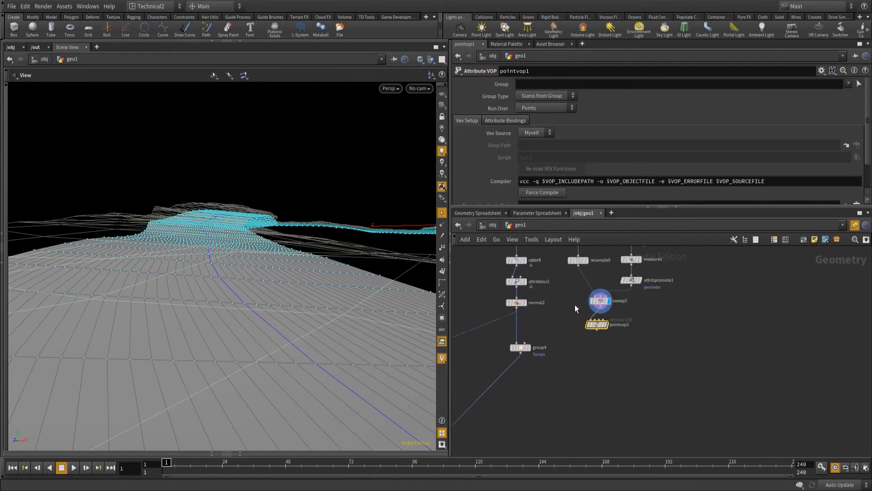
drag(599, 323, 603, 322)
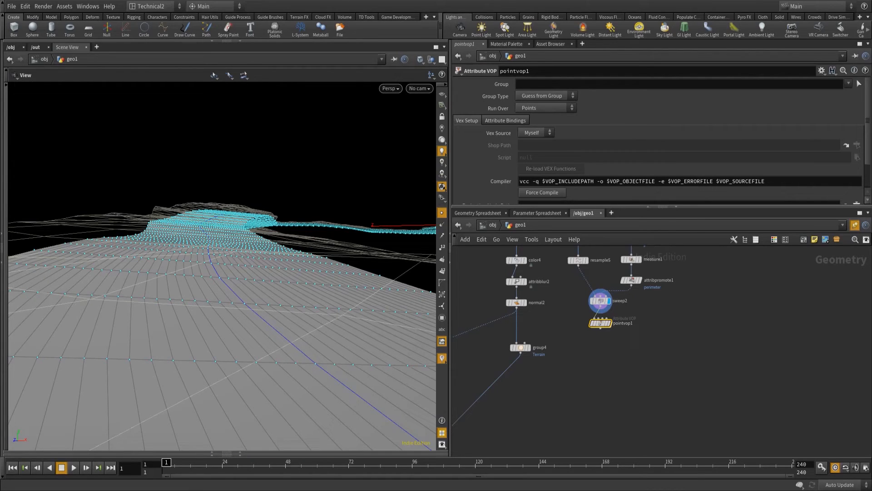
click(600, 327)
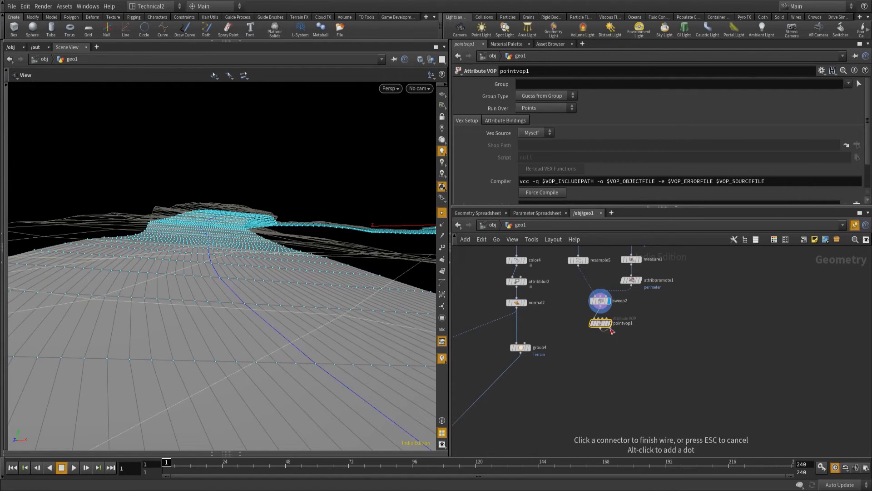
key(Tab)
text(at)
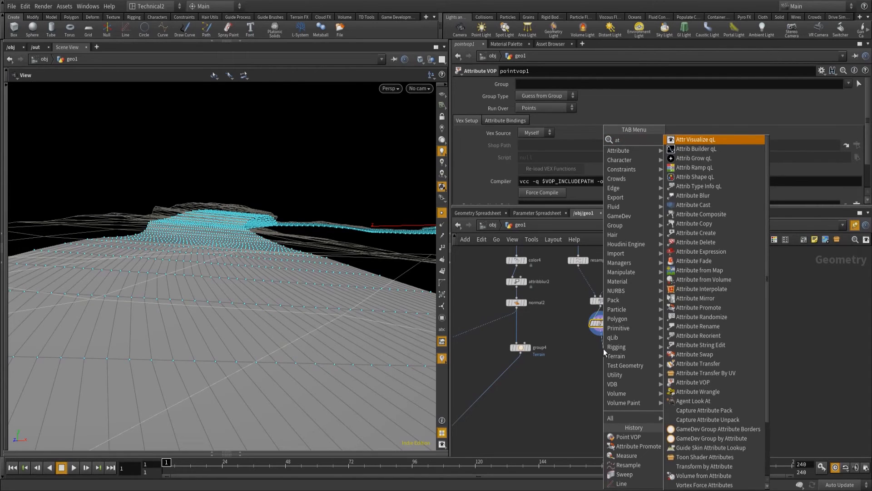
text(tiribute pro)
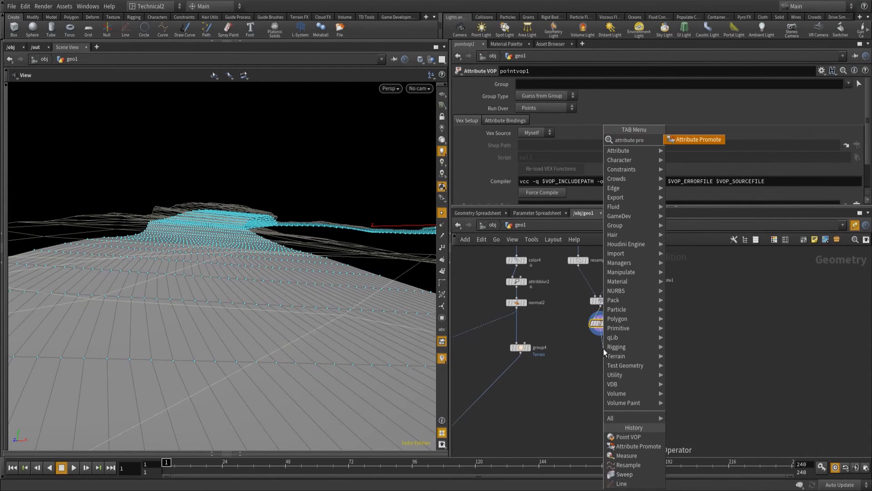
key(Return)
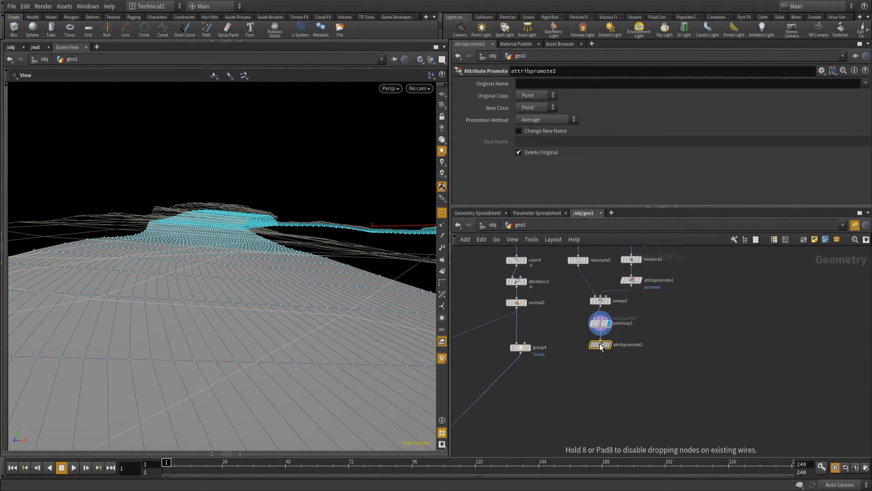
click(600, 344)
Set attribpromote2 to promote the uv attribute from Point to Vertex class.
click(539, 84)
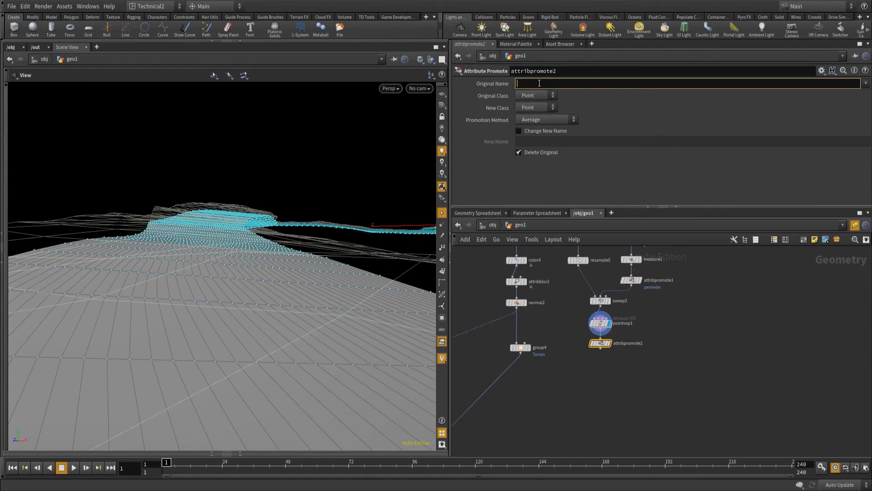
text(uv)
click(526, 109)
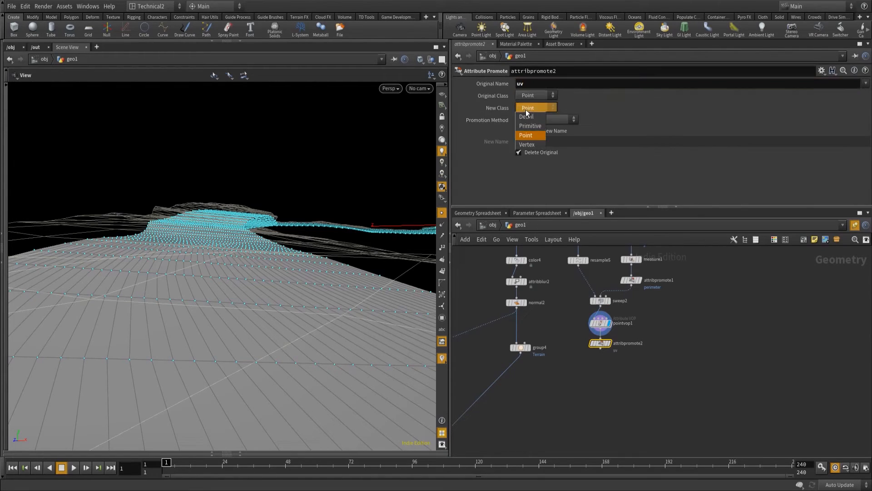
click(527, 144)
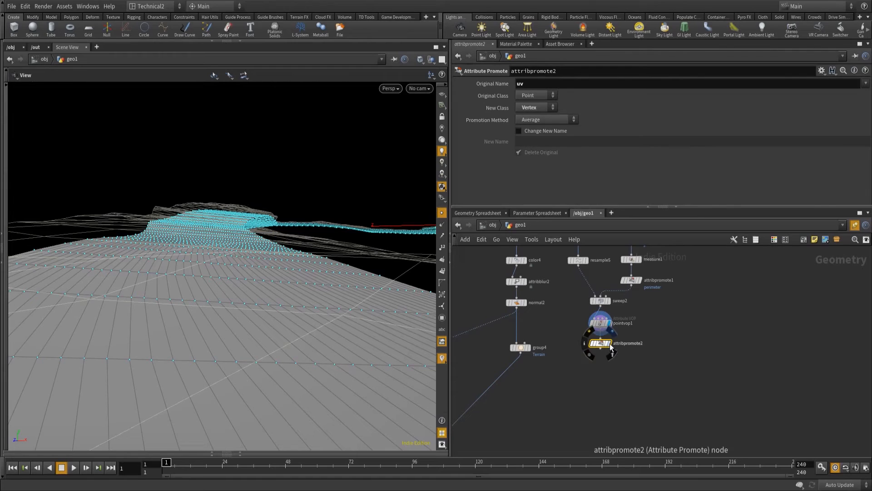
Add a Subdivide node after attribpromote2 and display its result.
click(601, 351)
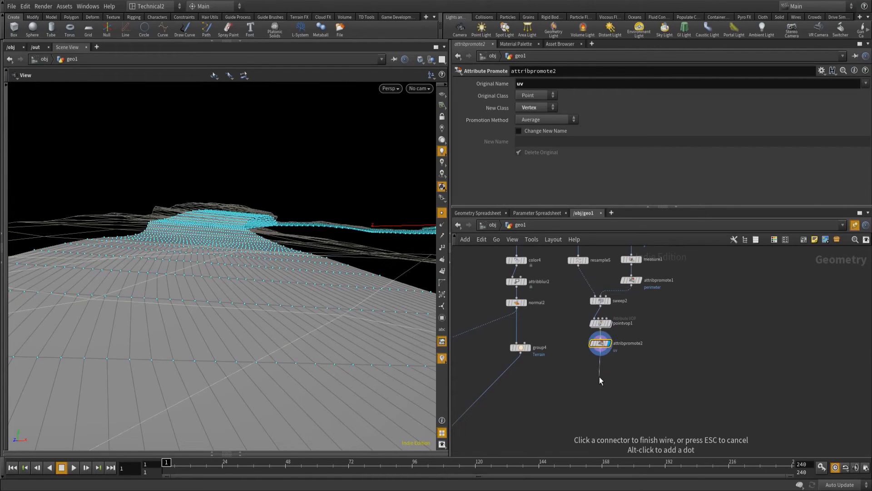
key(Tab)
text(subdiv)
key(Return)
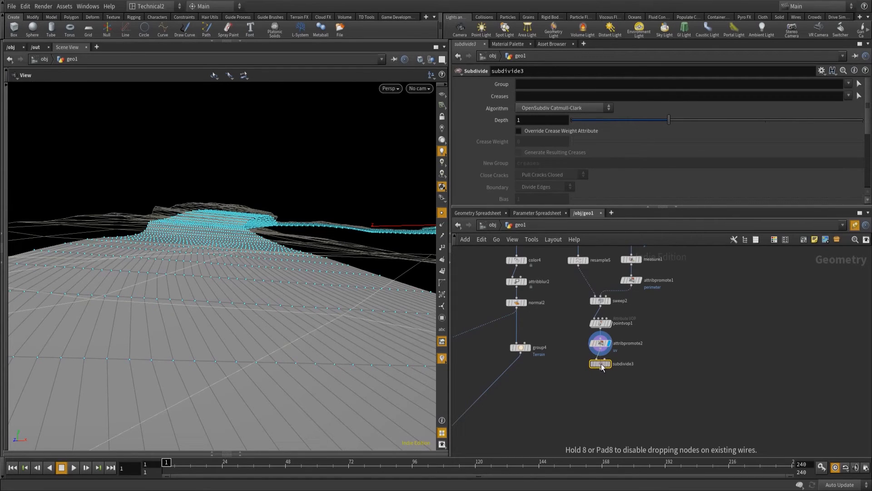
click(608, 367)
click(608, 366)
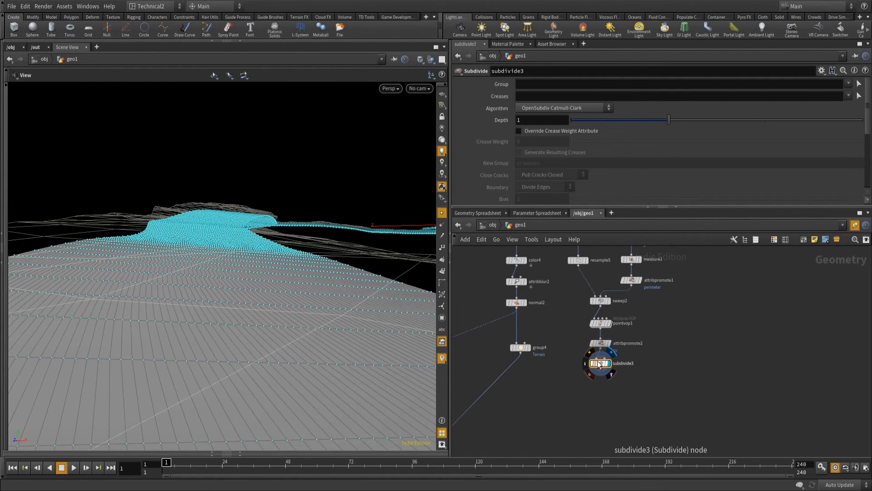
Compare the river mesh before and after subdivision by displaying attribpromote2 and then subdivide3.
click(608, 344)
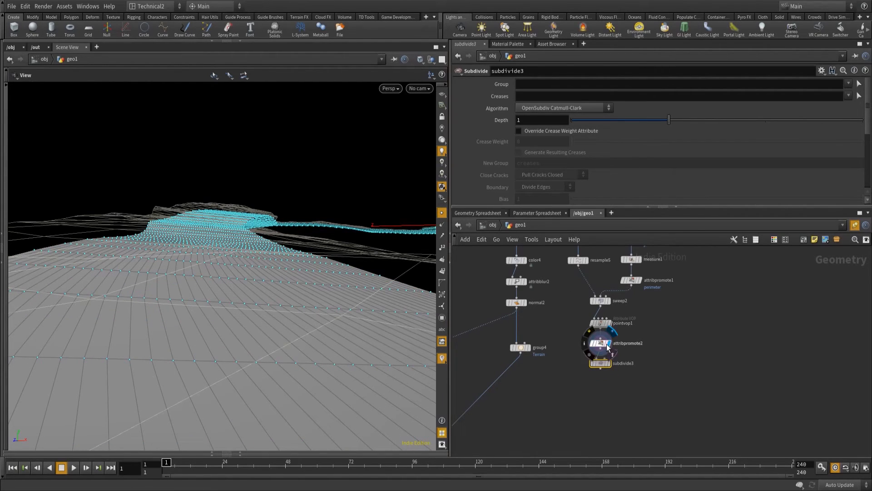
click(609, 367)
click(610, 367)
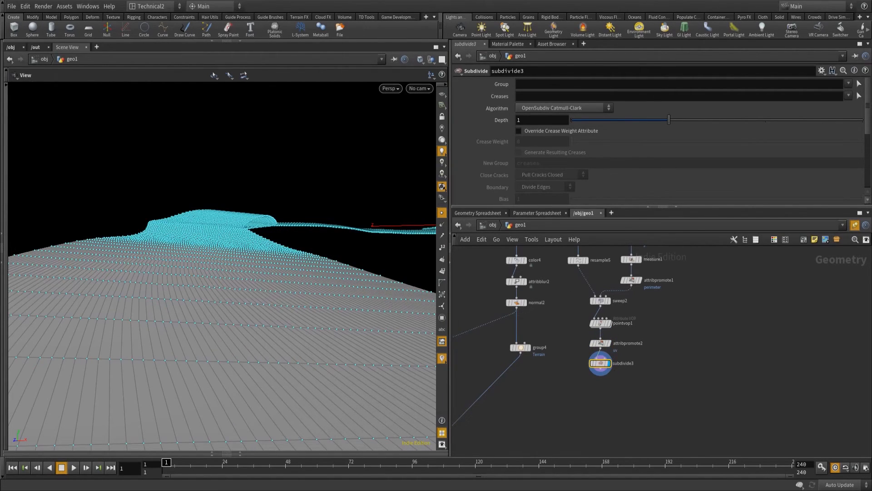
Start a new connection from subdivide3 and search the available nodes for flow.
middle_drag(662, 369, 663, 348)
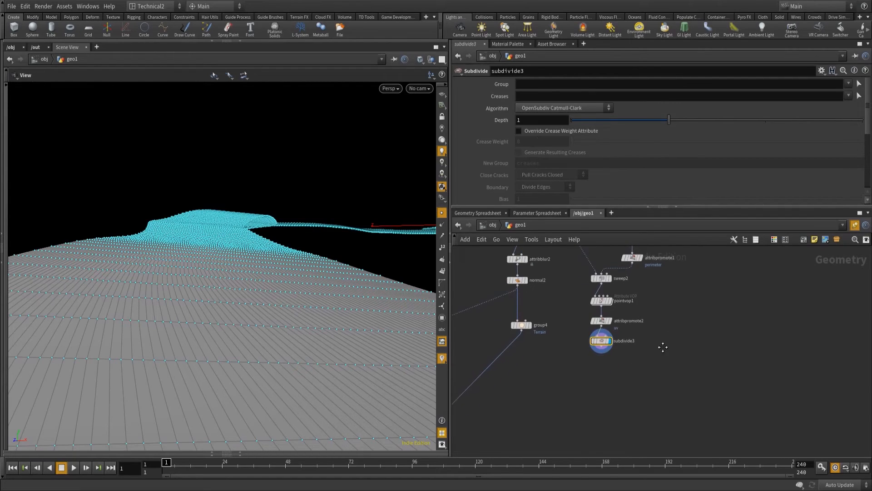
click(602, 349)
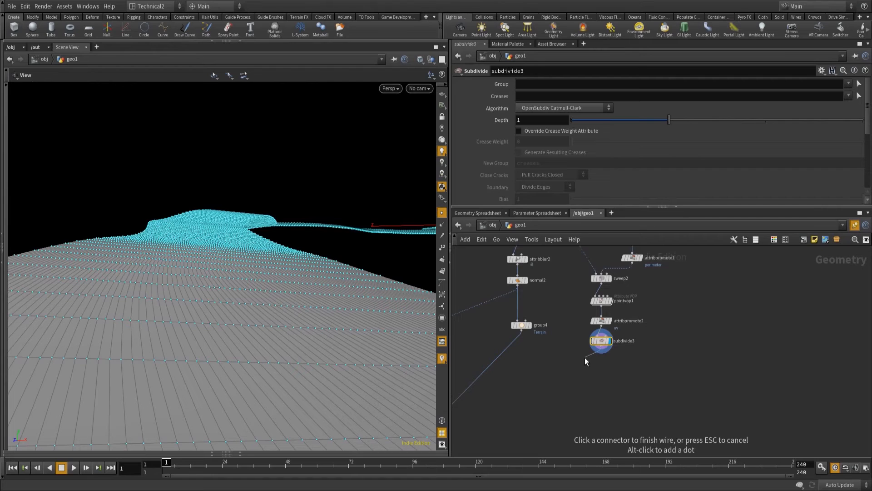
key(Tab)
text(flow)
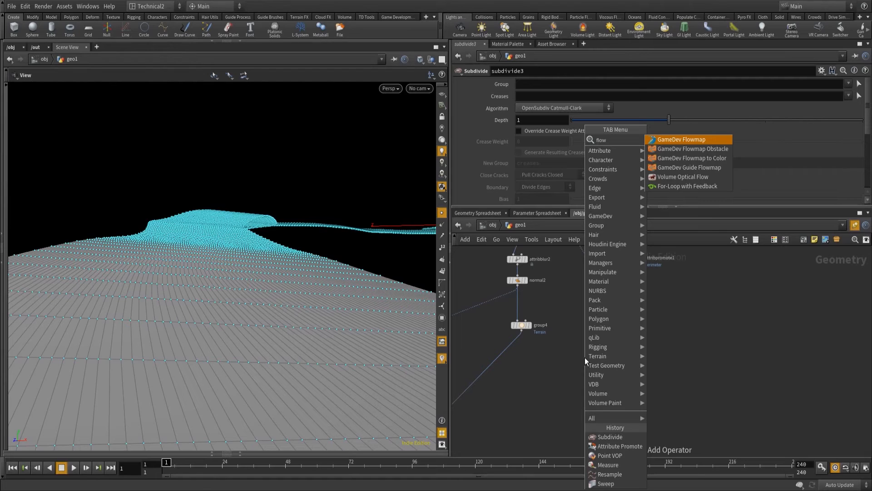
Add a GameDev Flowmap node directly below subdivide3 and display its result.
key(Escape)
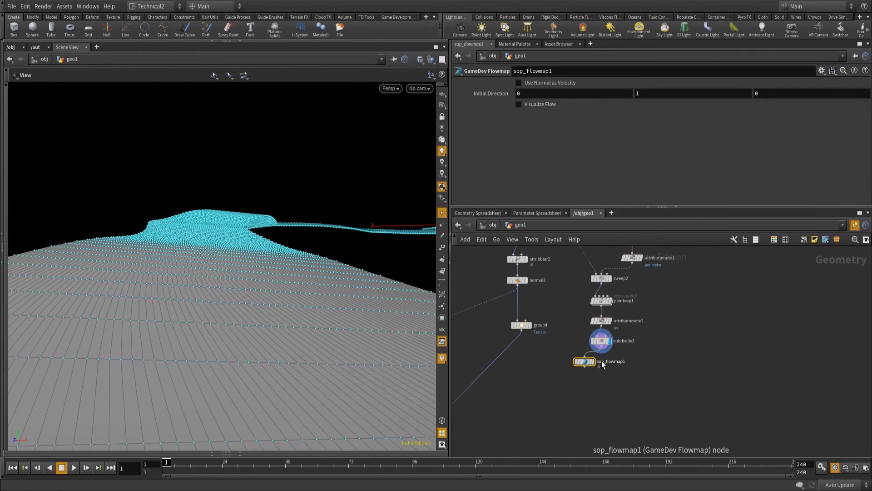
drag(584, 362, 601, 363)
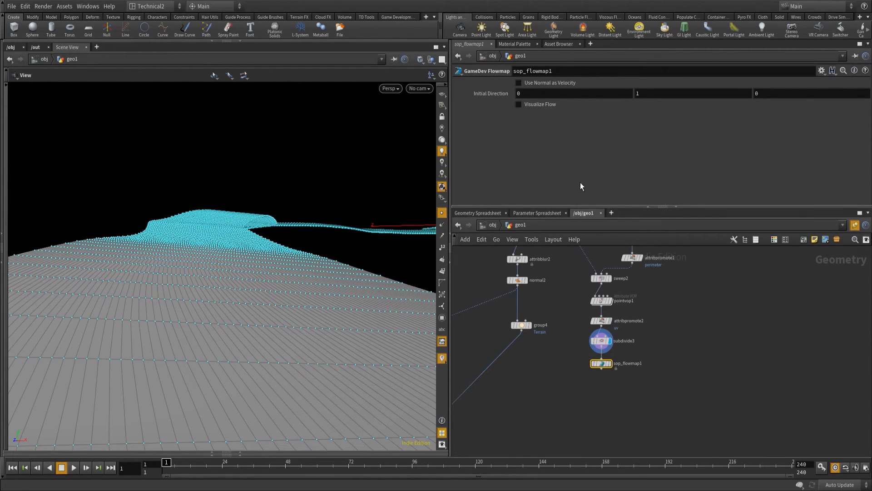
click(609, 364)
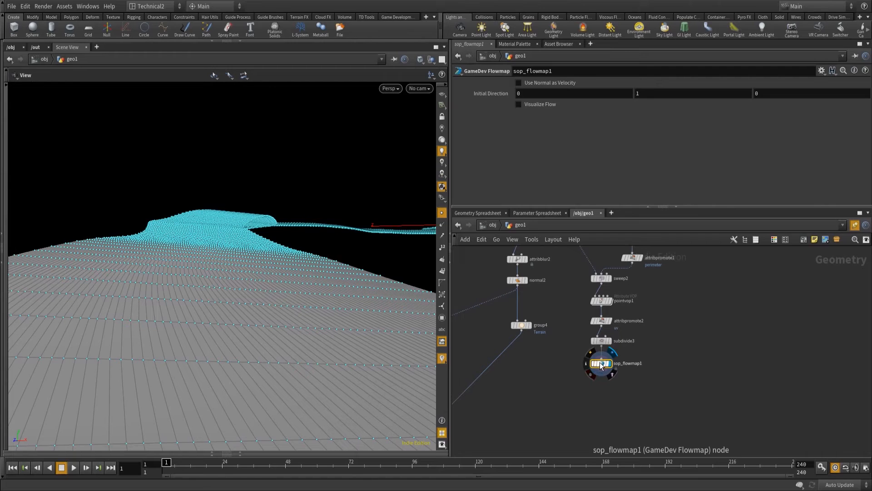
Turn on Visualize Flow for sop_flowmap1 and examine the flow direction along the river surface.
click(520, 104)
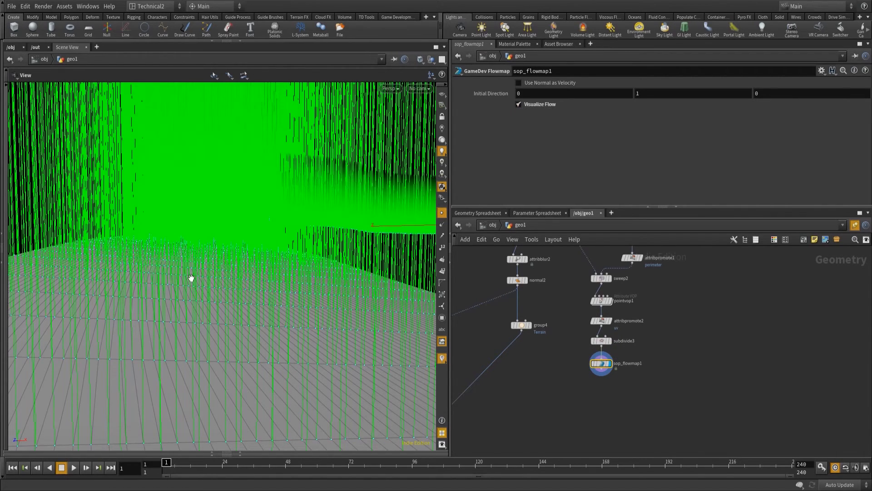
right_drag(233, 257, 162, 311)
right_drag(313, 284, 214, 331)
drag(399, 251, 340, 307)
right_drag(340, 306, 313, 298)
middle_drag(312, 298, 267, 341)
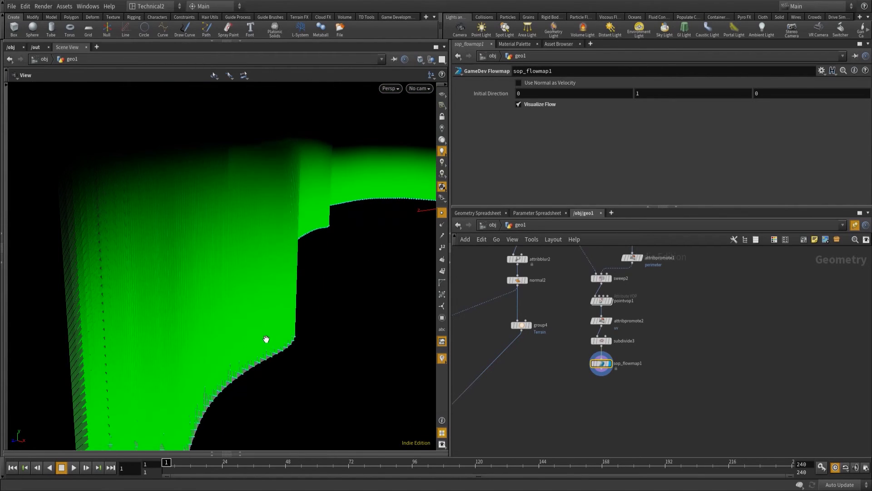
drag(273, 342, 173, 428)
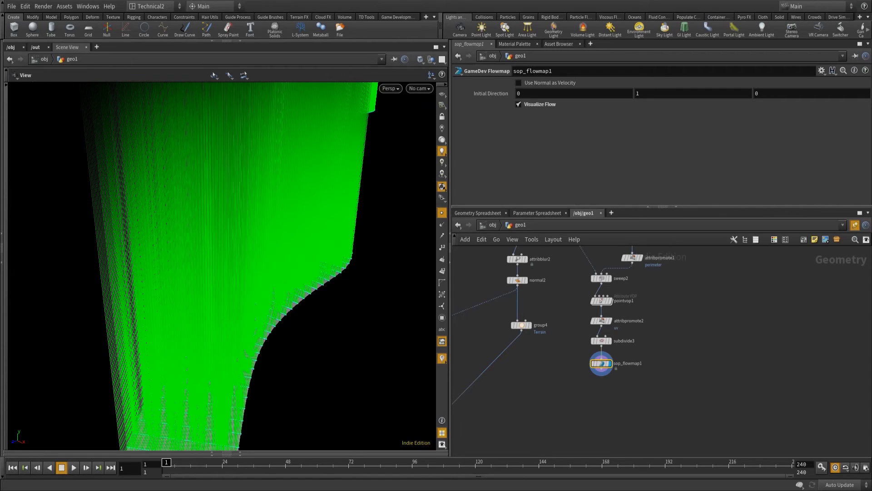
Add a GameDev Guide Flowmap node connected to the output of sop_flowmap1.
click(602, 373)
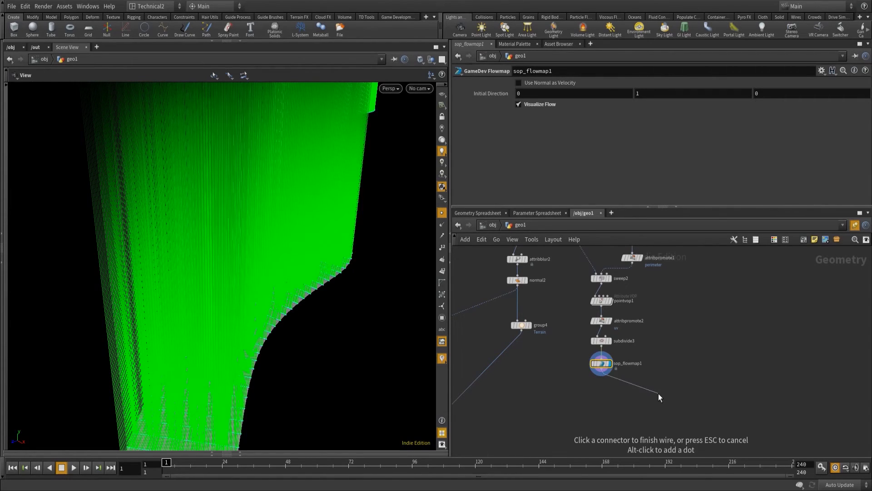
key(Tab)
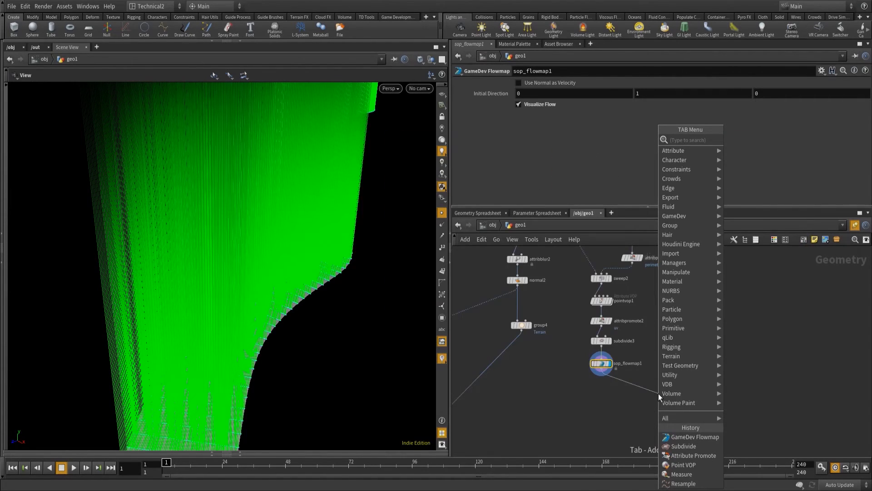
text(flow)
key(Down)
key(Down)
key(Down)
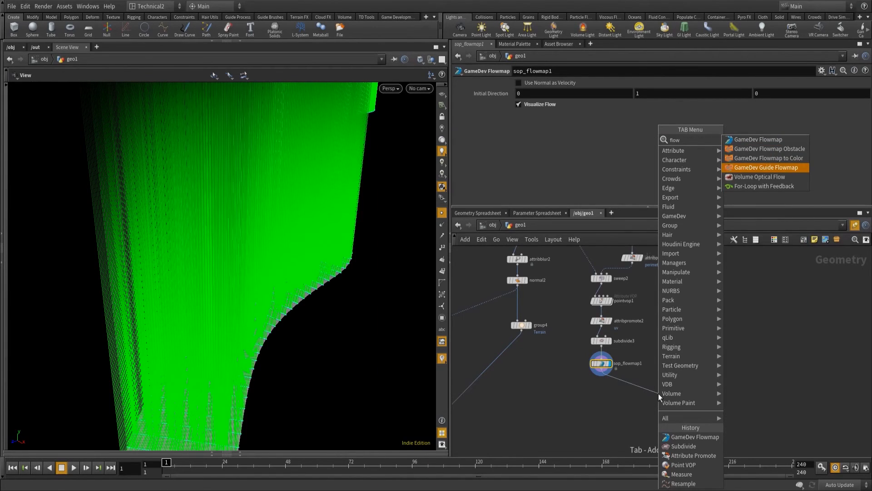
key(Return)
click(658, 394)
mouse_move(660, 395)
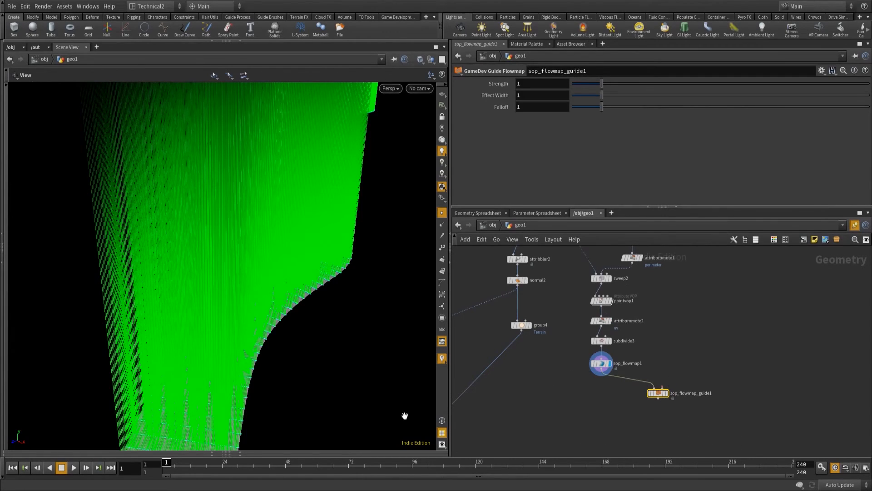
Connect the smooth2 curve to the second input of sop_flowmap_guide1, moving the river nodes clear of the wire.
middle_drag(777, 315, 743, 371)
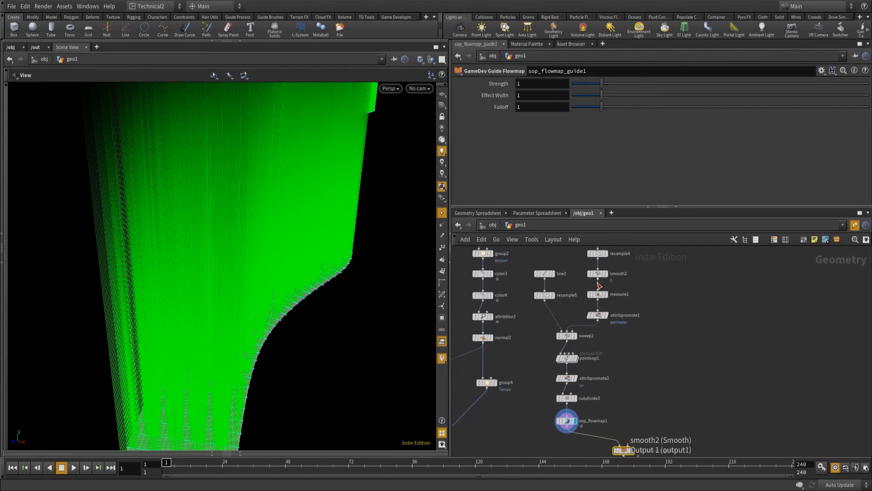
middle_drag(680, 317, 682, 328)
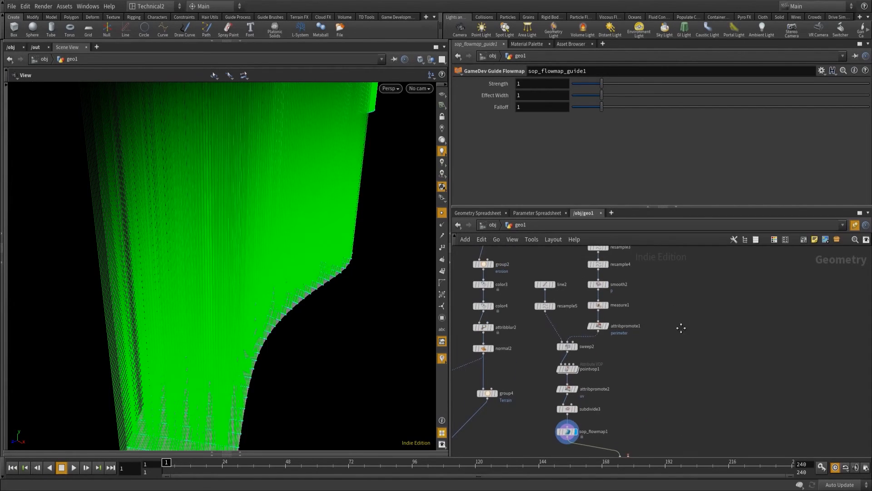
drag(522, 271, 591, 443)
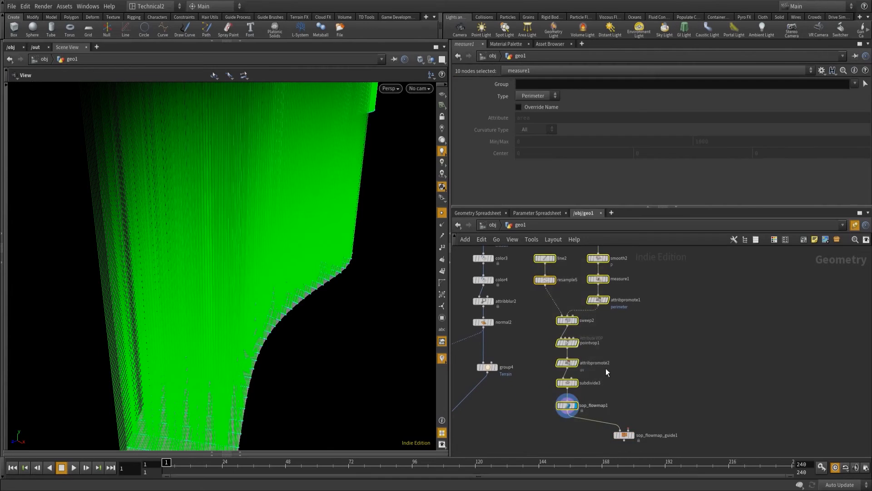
ctrl+click(599, 259)
drag(597, 280, 629, 430)
Display sop_flowmap_guide1 and examine how the flow follows the river surface.
click(633, 436)
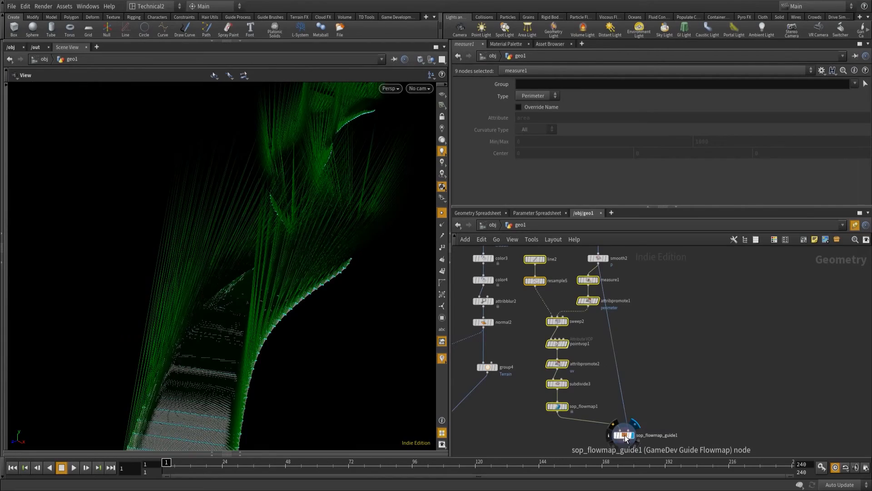
right_drag(253, 392, 267, 368)
drag(261, 389, 257, 347)
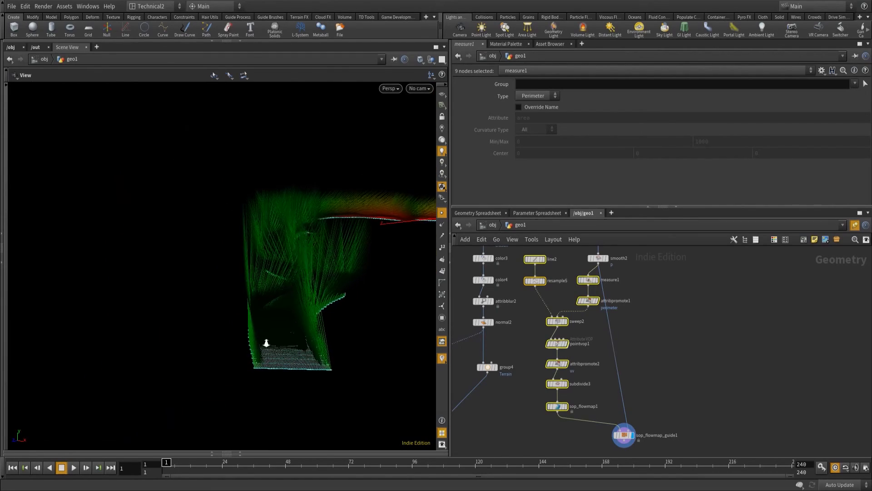
right_drag(257, 347, 315, 321)
drag(316, 321, 316, 358)
right_drag(315, 358, 332, 357)
middle_drag(360, 374, 323, 361)
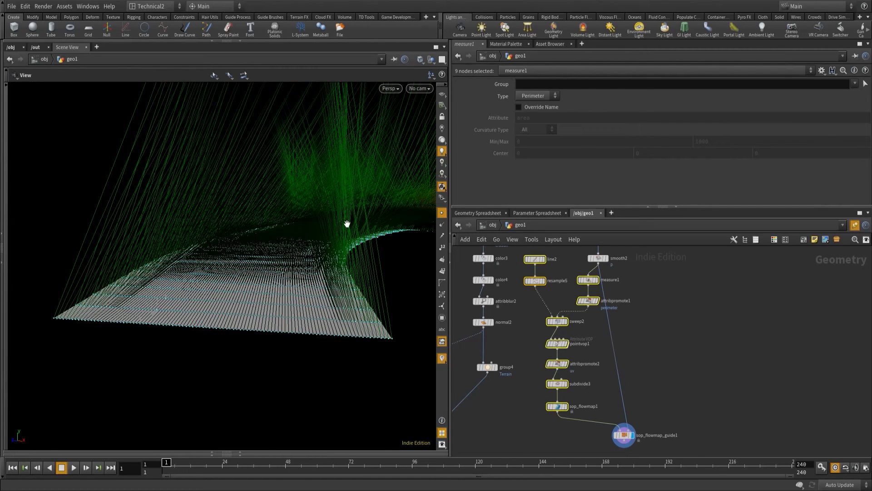
Add a GameDev Flowmap to Color node after sop_flowmap_guide1 and display its result.
middle_drag(645, 457, 647, 350)
click(626, 338)
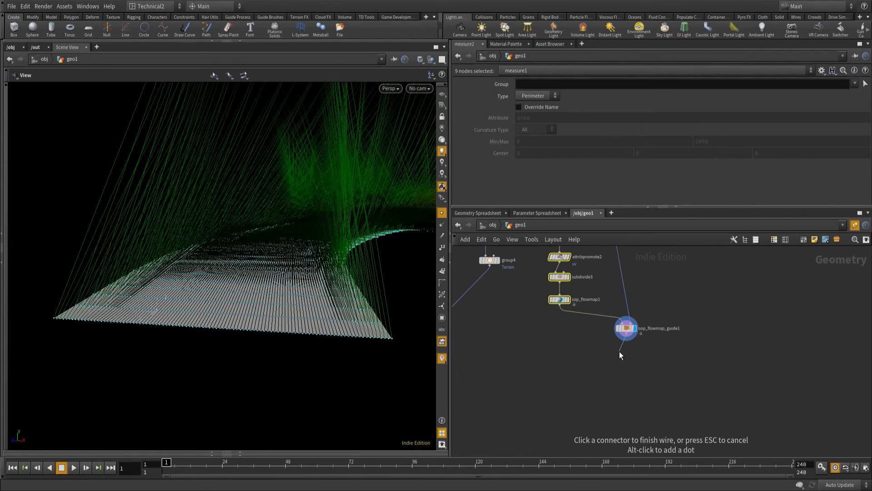
key(Tab)
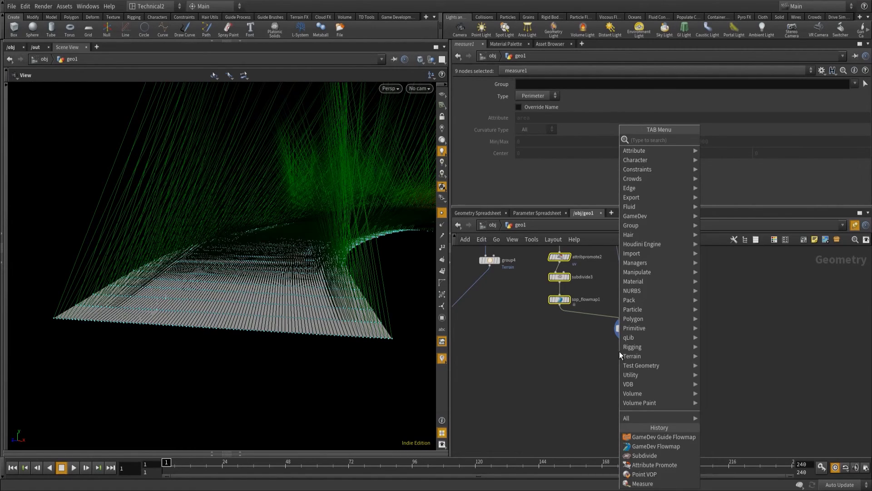
text(flow)
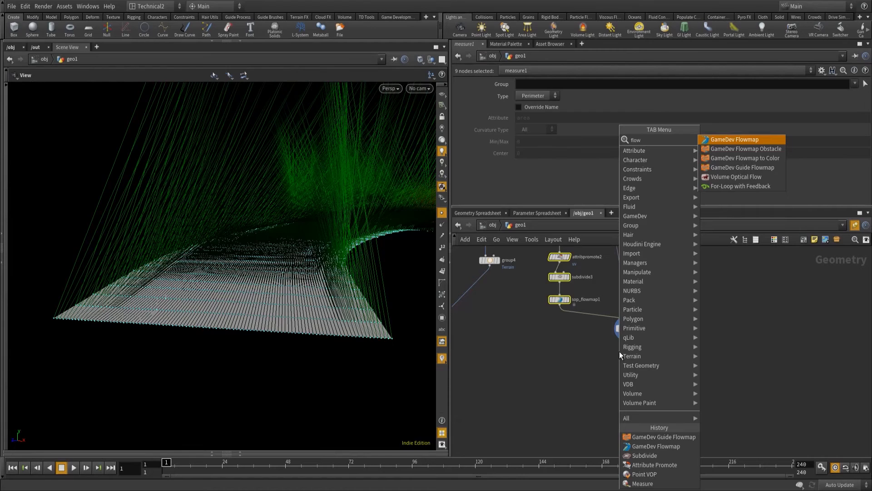
key(Down)
key(Down)
key(Return)
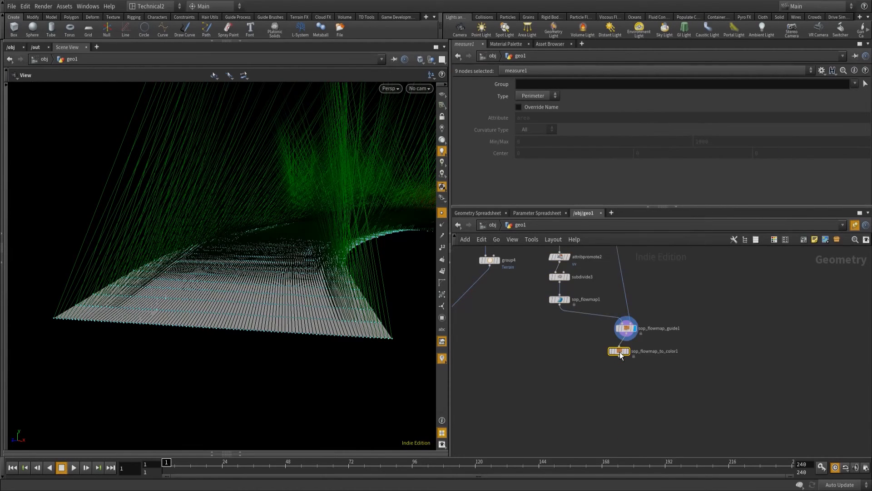
click(622, 351)
Turn off Visualize Flow on sop_flowmap1.
click(625, 327)
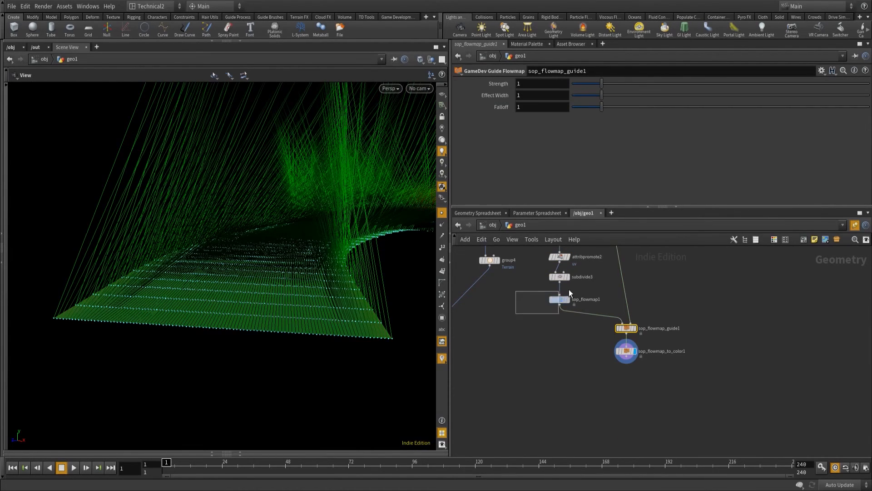
drag(568, 289, 568, 291)
click(519, 105)
Examine the flowmap colours on the river surface from several angles along its bends.
drag(324, 271, 289, 363)
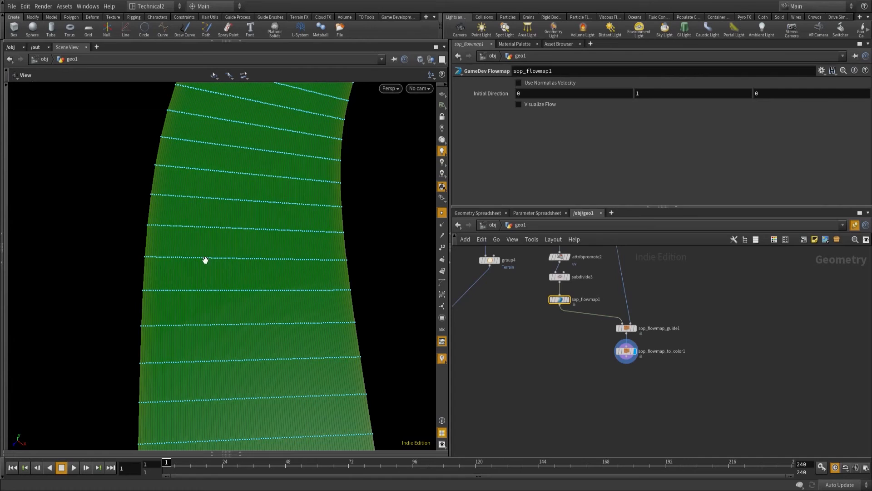
right_drag(312, 204, 231, 240)
drag(305, 191, 300, 139)
middle_drag(301, 139, 253, 347)
right_drag(253, 343, 341, 241)
middle_drag(341, 241, 269, 413)
drag(269, 413, 286, 354)
middle_drag(488, 415, 482, 403)
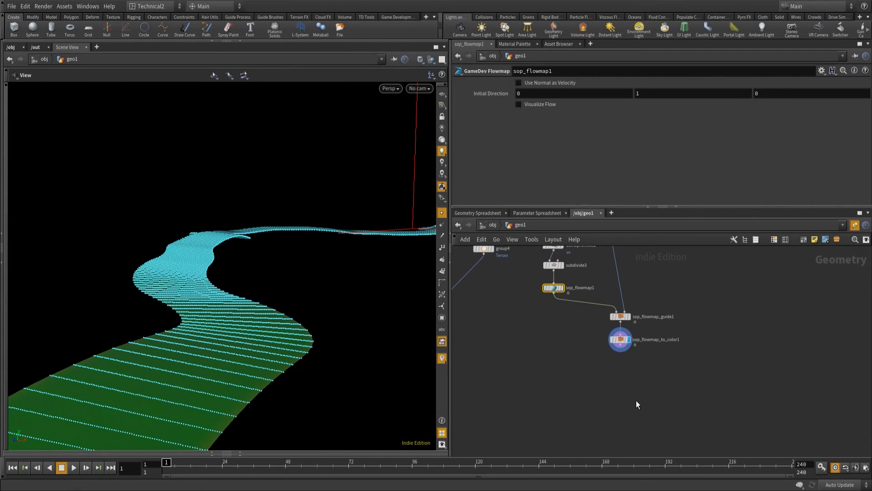
middle_drag(637, 400, 637, 378)
drag(167, 387, 191, 351)
right_drag(191, 351, 177, 374)
drag(229, 371, 232, 342)
right_drag(232, 342, 227, 350)
drag(183, 314, 241, 305)
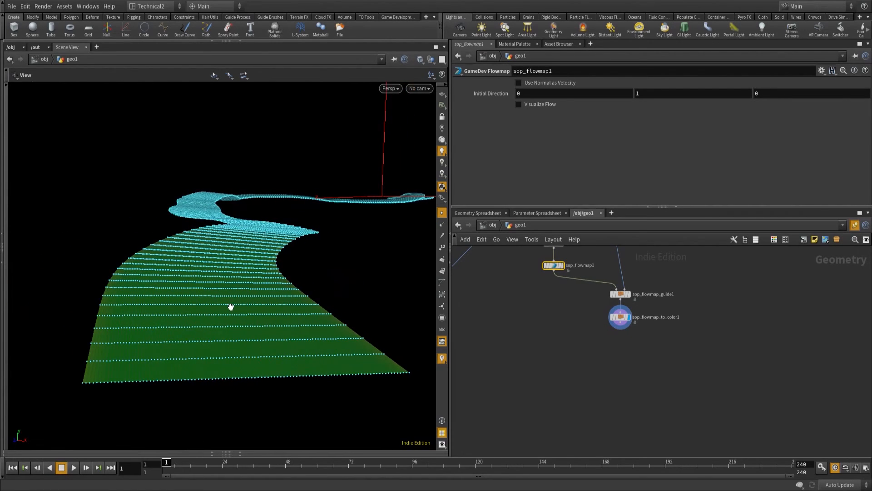
Add an Attribute Rename node after sop_flowmap_to_color1.
click(620, 323)
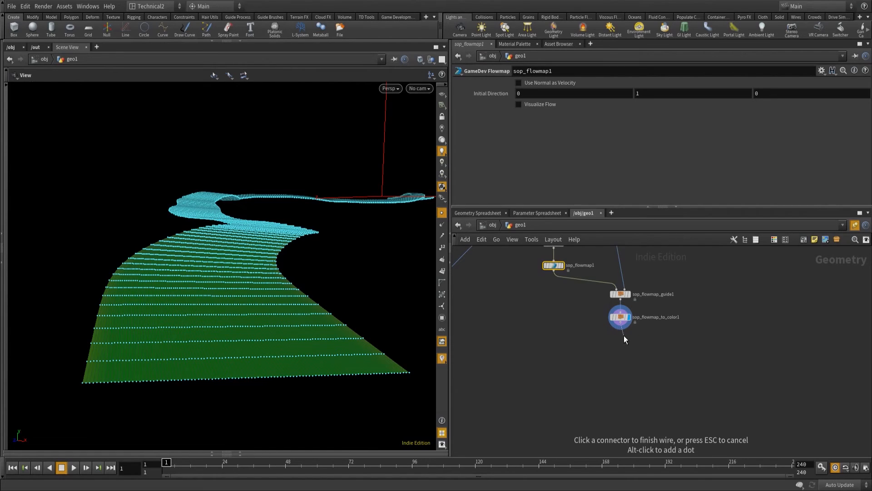
key(Tab)
text(atr)
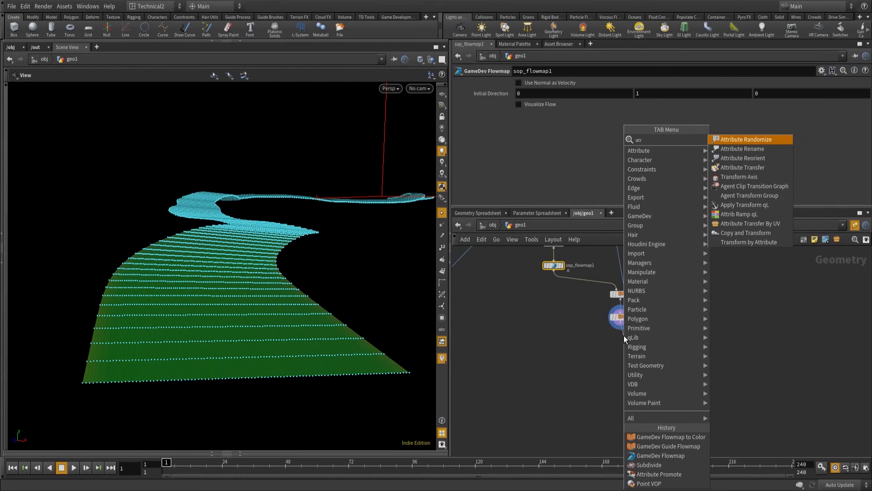
key(BackSpace)
text(tribute re)
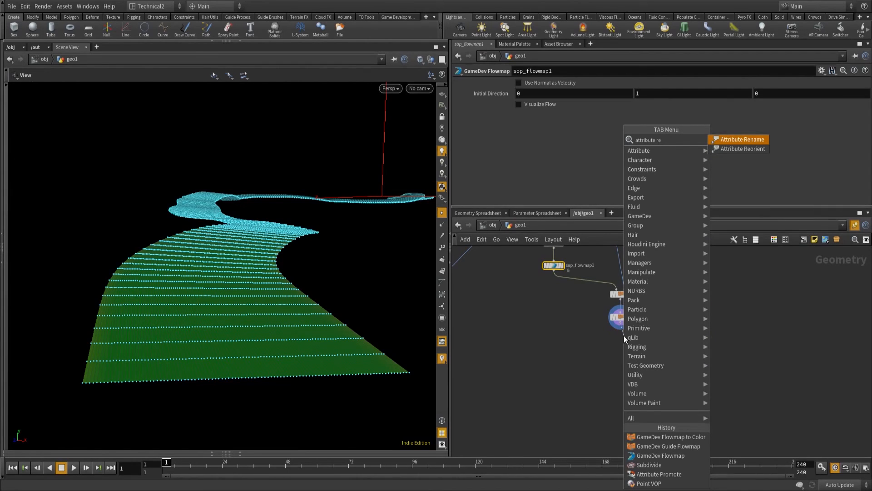
key(Return)
Rename the point attribute uv to uv2 in the Attribute Rename node and display its result.
click(558, 110)
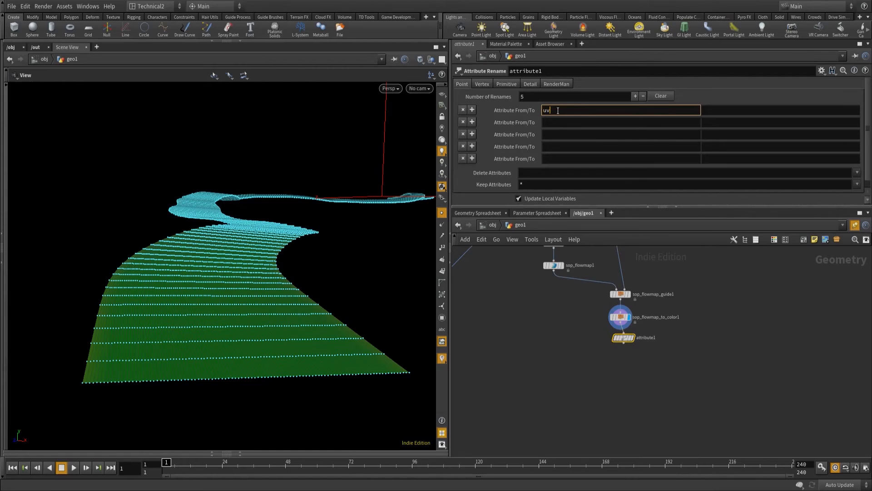
click(723, 110)
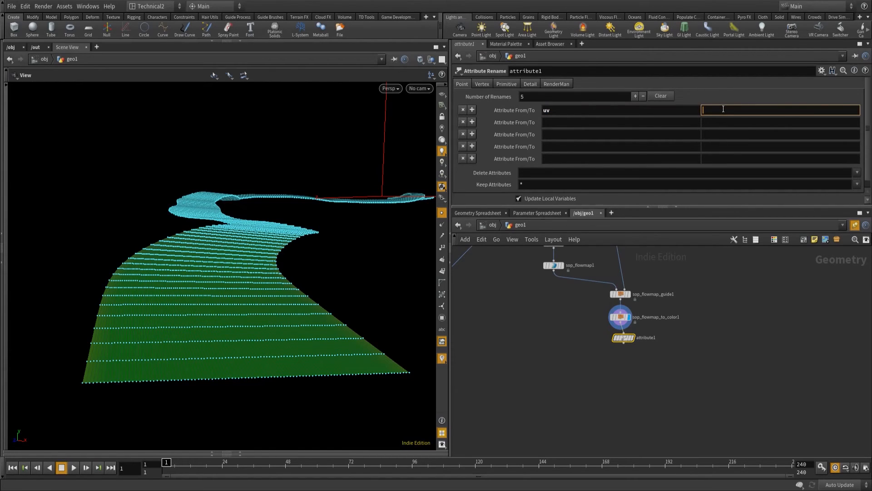
text(uv2)
drag(623, 336, 623, 335)
click(630, 341)
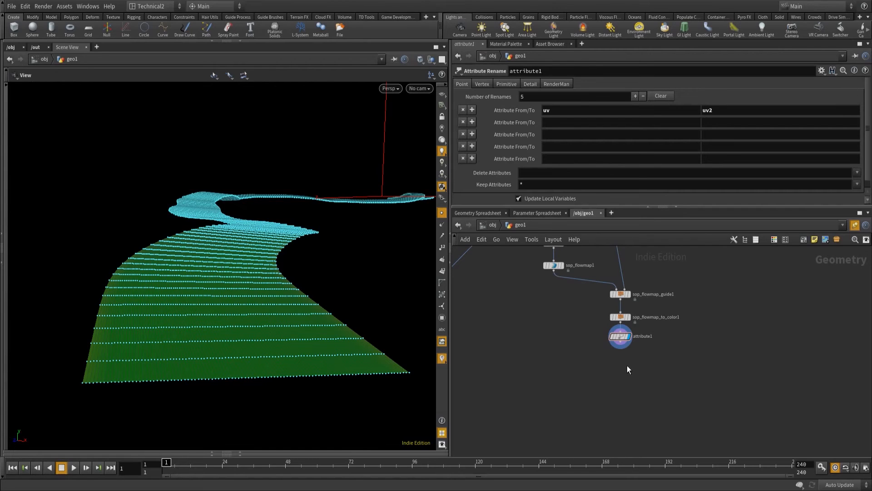
Add a Primitive VOP node connected to the output of attribute1.
click(620, 349)
click(619, 358)
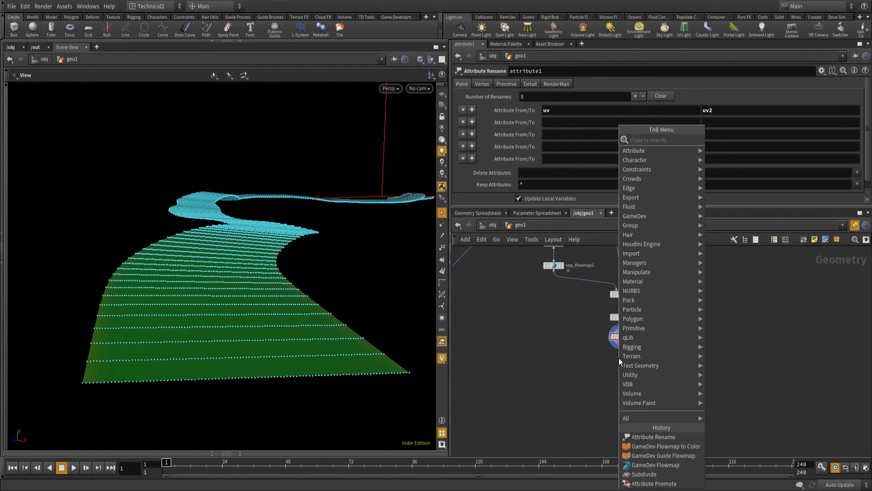
text(prim)
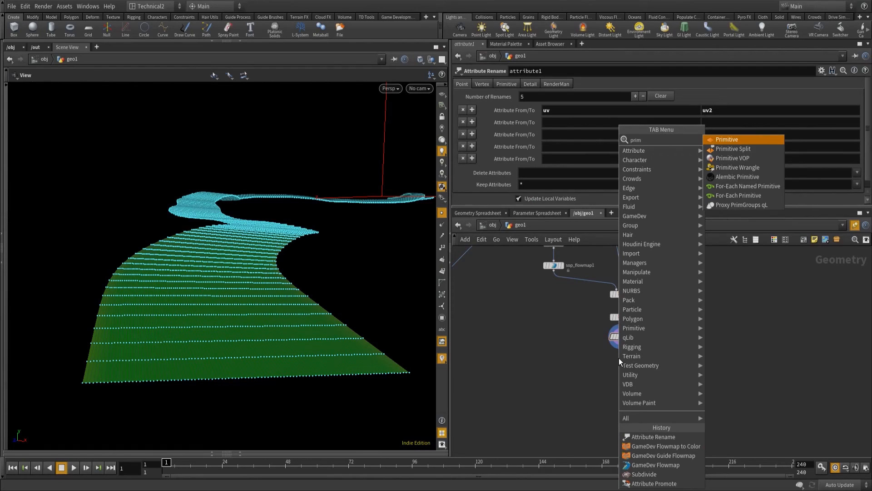
key(Down)
key(Down)
key(Return)
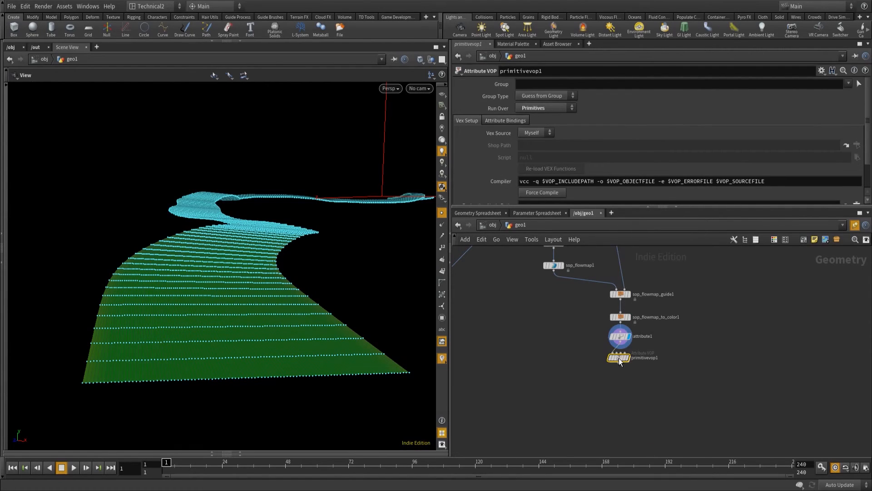
Open the primitivevop1 network and place a Bind node between the global parameters and the output node.
key(Return)
drag(587, 325, 515, 262)
key(Tab)
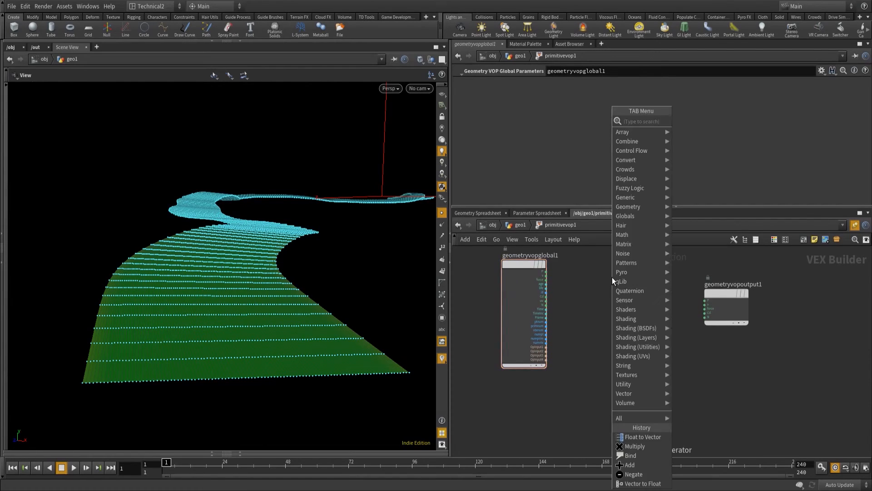
text(bind)
key(Return)
click(662, 279)
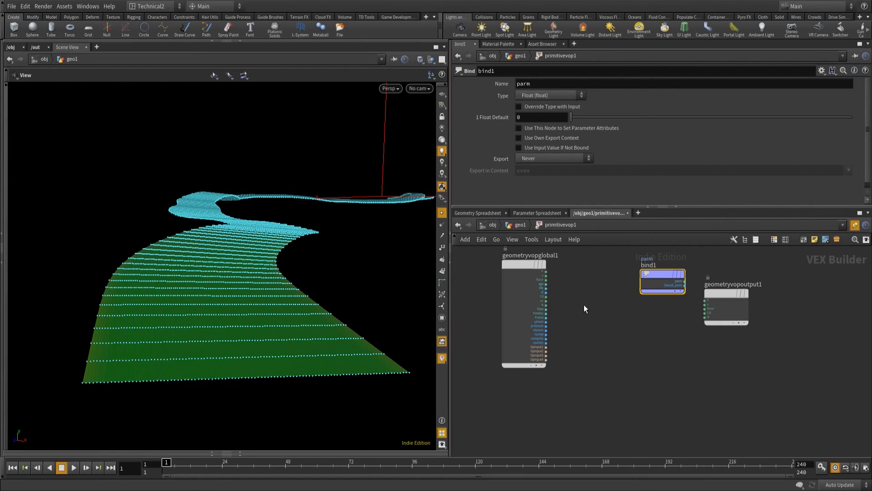
Wire the global primnum output into a new Divide node and promote the Divide node's second input as a parameter.
drag(722, 292, 765, 274)
drag(646, 281, 657, 305)
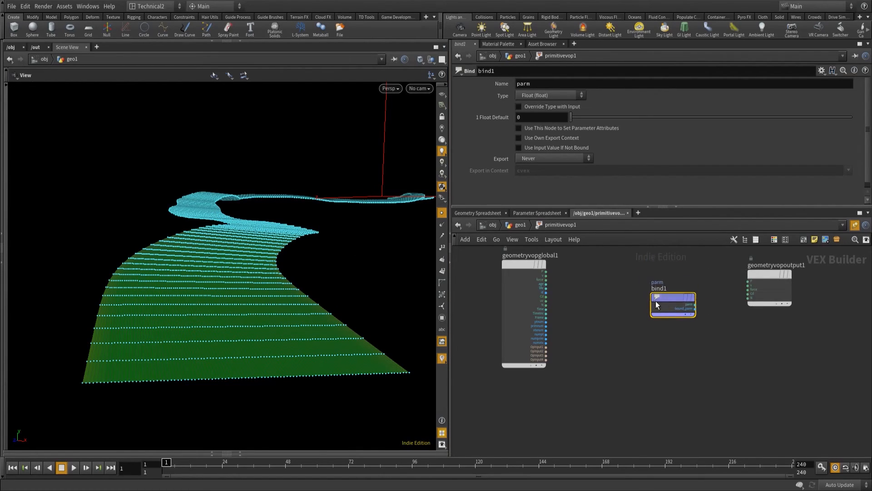
click(546, 326)
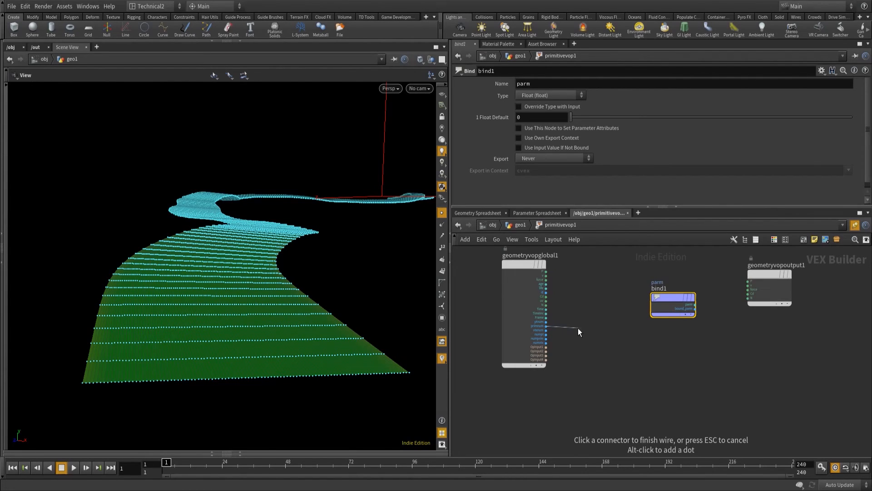
key(Tab)
text(ti)
key(BackSpace)
key(BackSpace)
text(div)
key(Return)
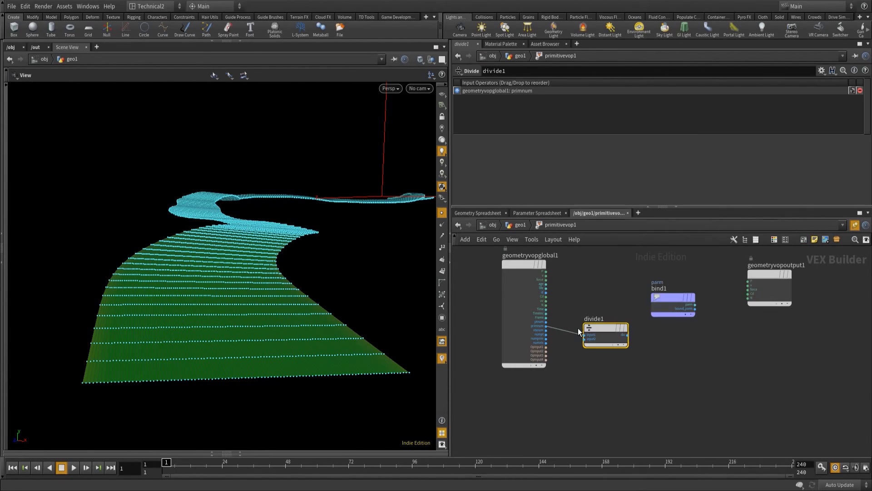
right_click(583, 339)
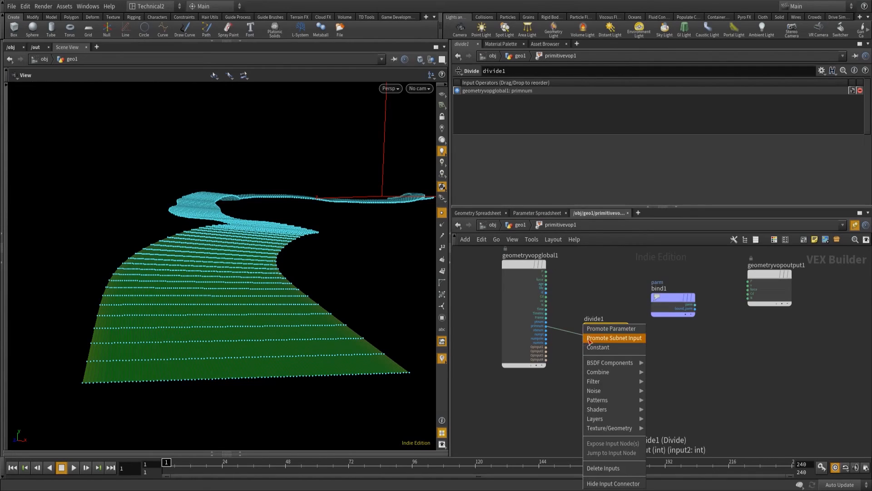
click(608, 330)
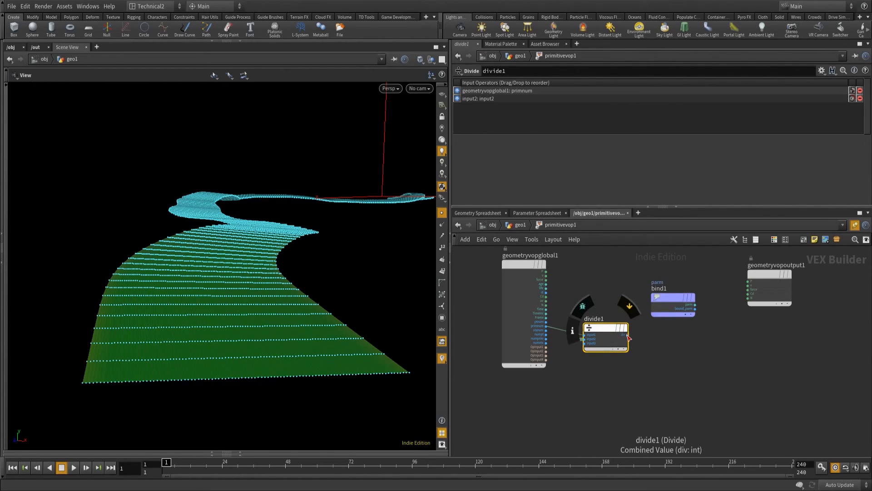
Set bind1 to override its type with input, set parameter attributes and export when input is connected, and wire divide1 into it.
click(627, 335)
click(656, 297)
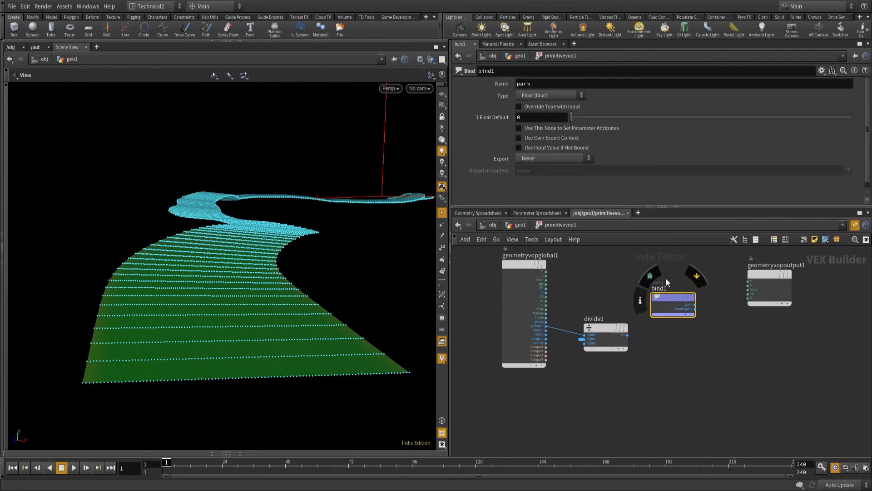
click(549, 158)
click(565, 177)
click(531, 106)
click(536, 127)
click(627, 334)
click(652, 304)
Name the bind1 parameter class and return to the geo1 network.
drag(532, 84, 462, 77)
text(class)
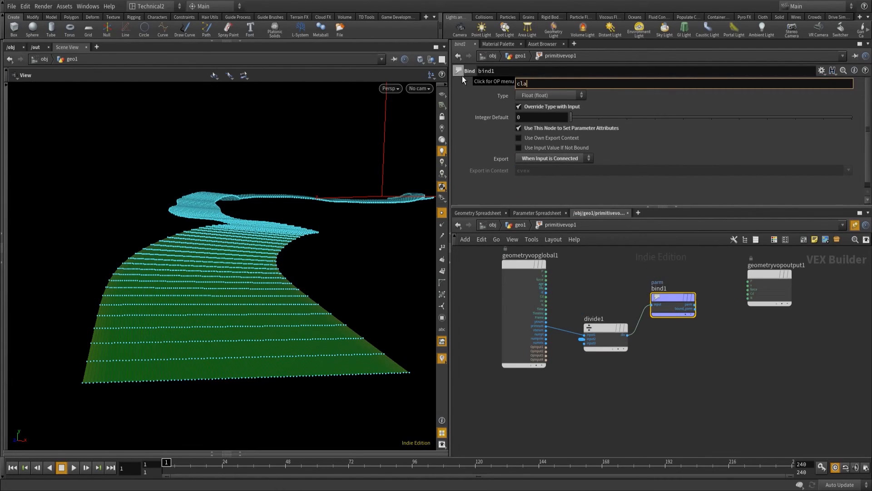
key(Return)
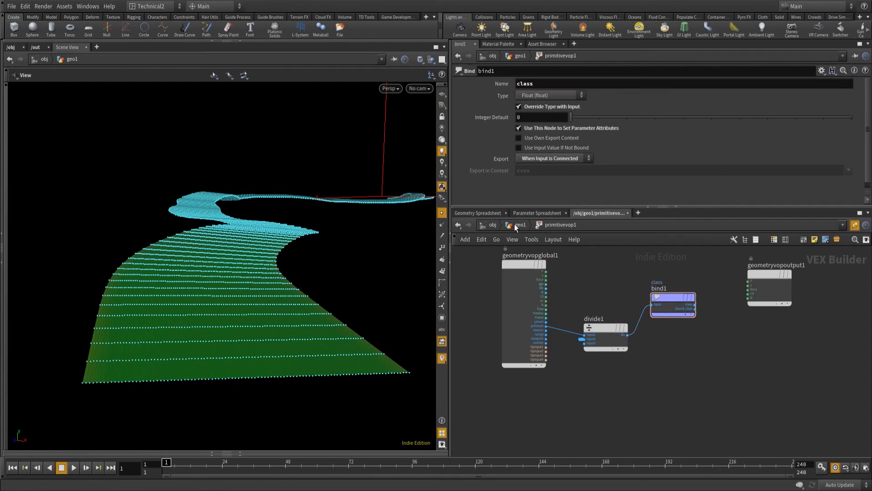
key(u)
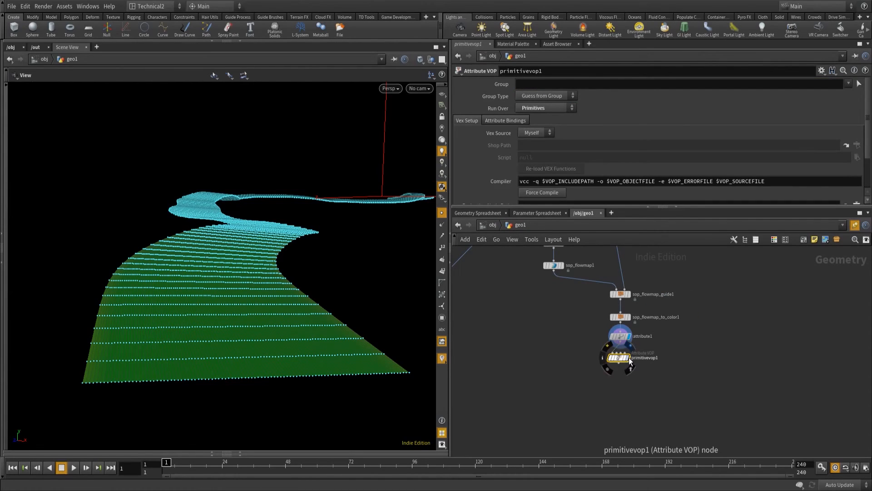
Copy the Segments parameter of the resample5 node for referencing.
scroll(637, 118, down, 3)
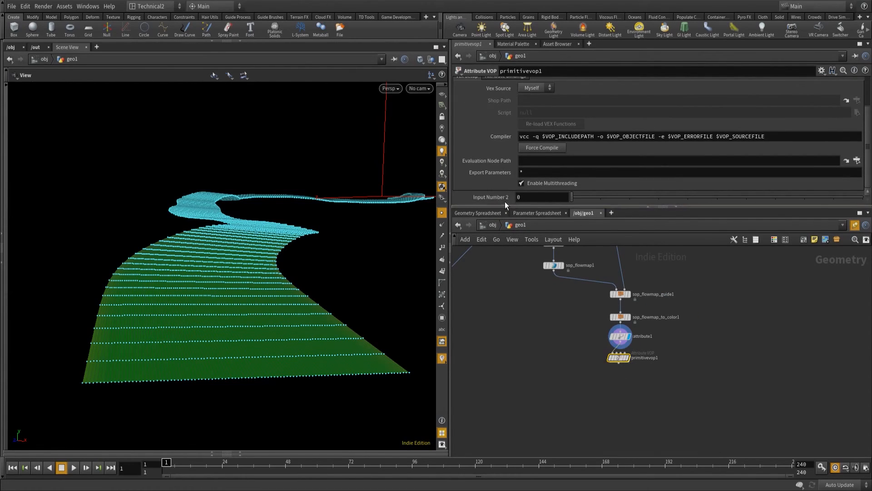
middle_drag(531, 312, 539, 370)
middle_drag(538, 304, 542, 397)
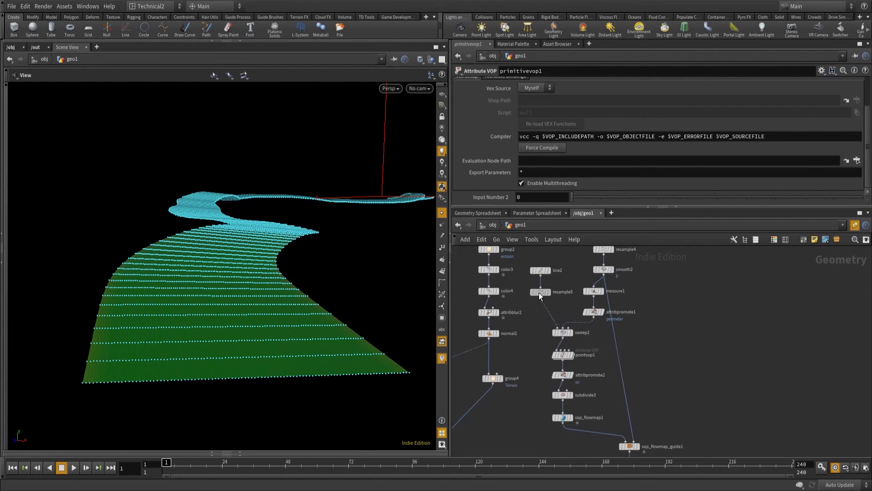
click(539, 292)
scroll(513, 178, down, 2)
right_click(492, 105)
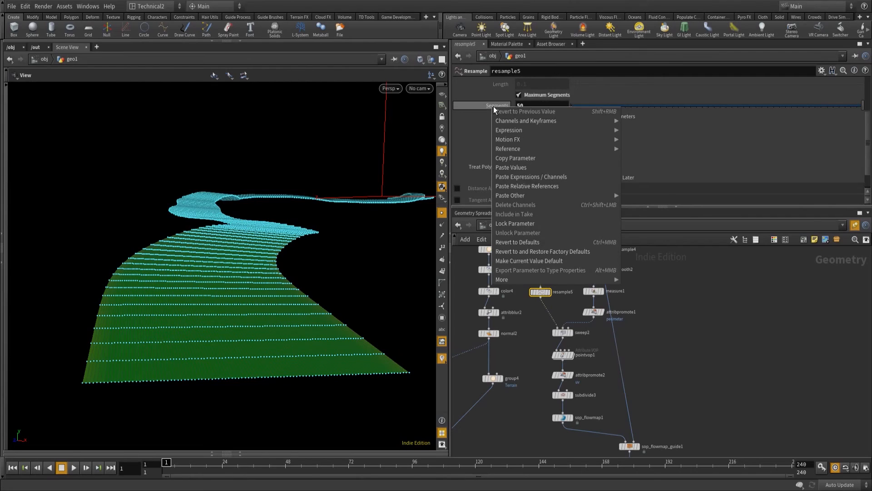
click(552, 159)
Paste the copied parameter as a relative reference in primitivevop1's Input Number 2, make it ch("../resample5/segs")*32, and display the node.
middle_drag(717, 374, 712, 325)
scroll(653, 388, up, 4)
click(603, 380)
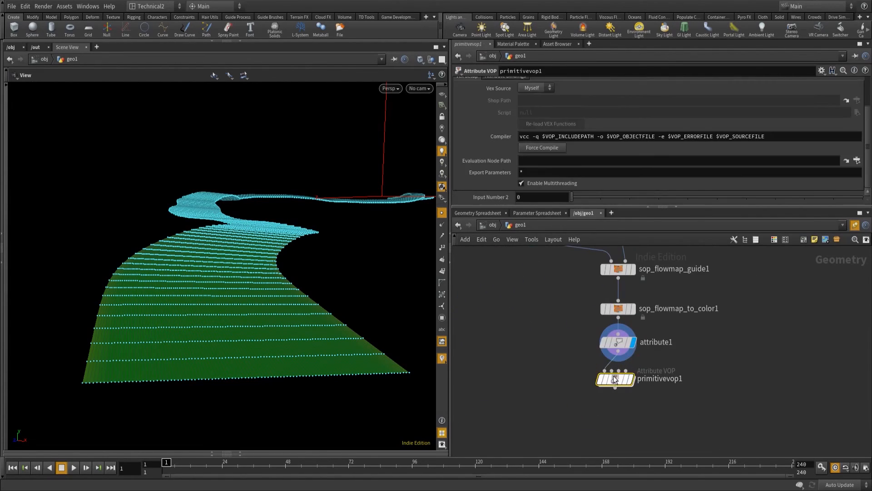
right_click(481, 198)
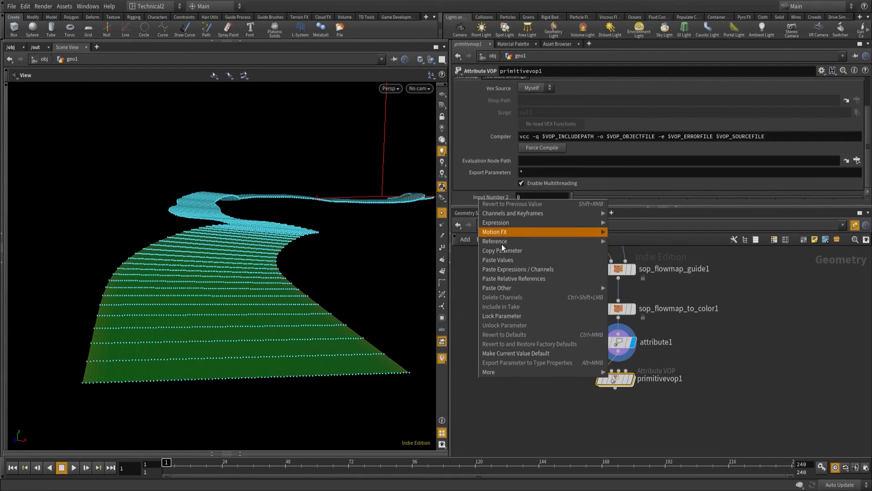
click(530, 279)
click(604, 197)
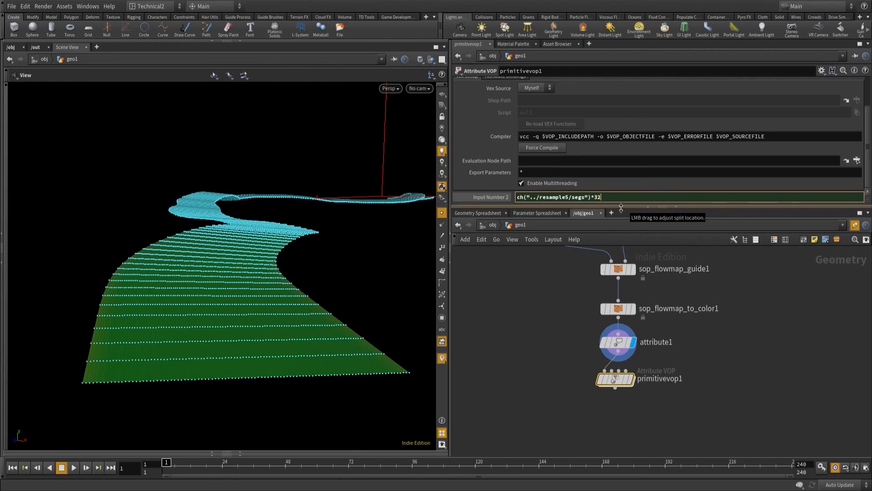
key(Return)
key(r)
middle_drag(628, 419, 629, 392)
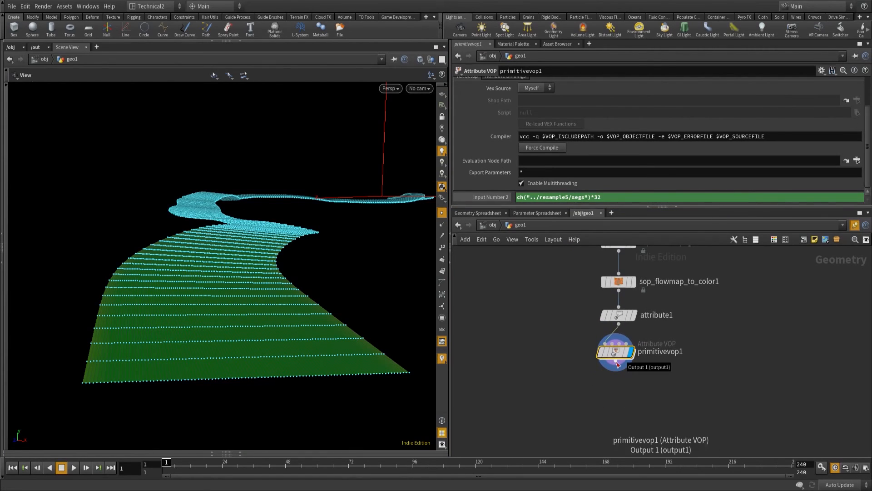
Add an Attribute Promote node connected to primitivevop1 and align it directly below.
click(616, 362)
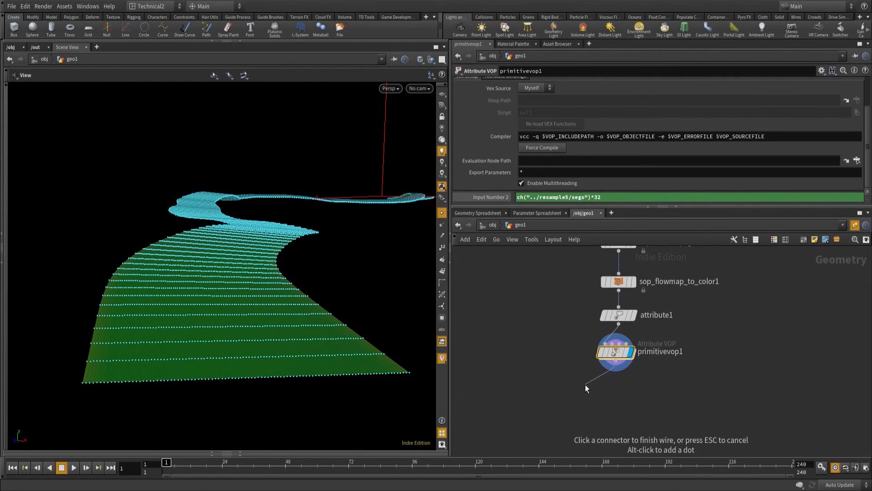
key(Tab)
text(attribue)
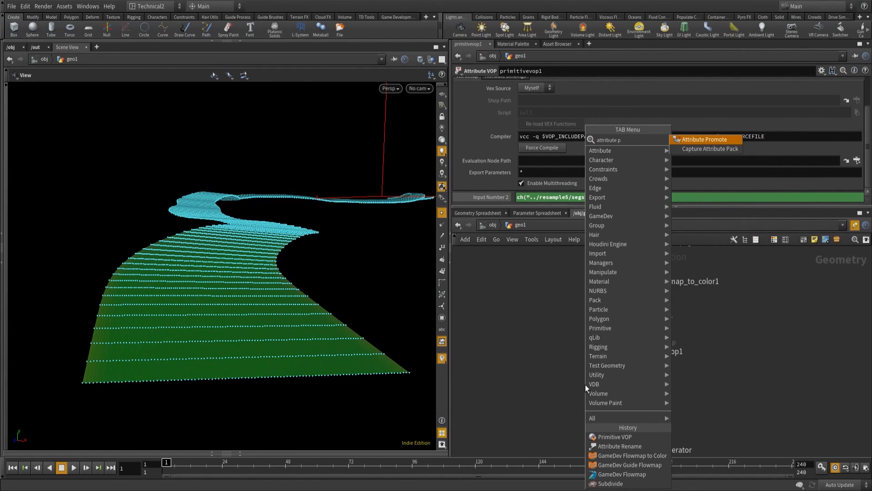
key(Return)
click(585, 385)
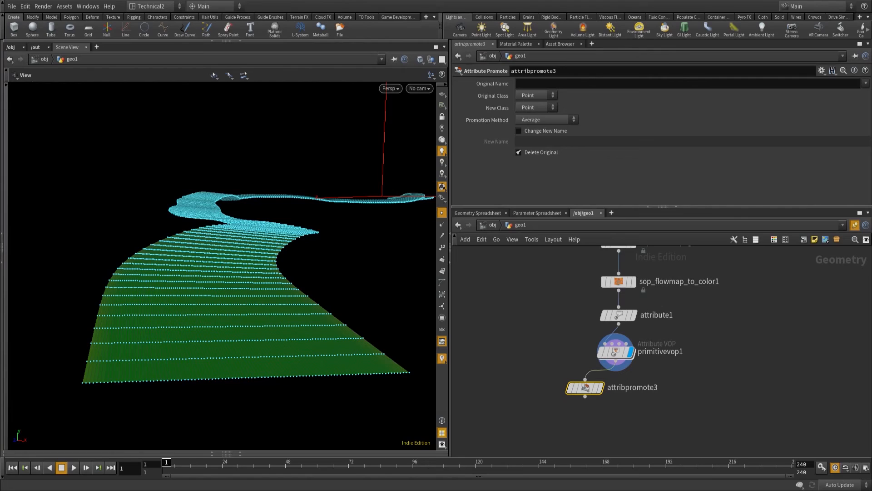
drag(600, 391, 630, 392)
Promote the class attribute from Primitive to Vertex in attribpromote3 and display its result.
click(548, 86)
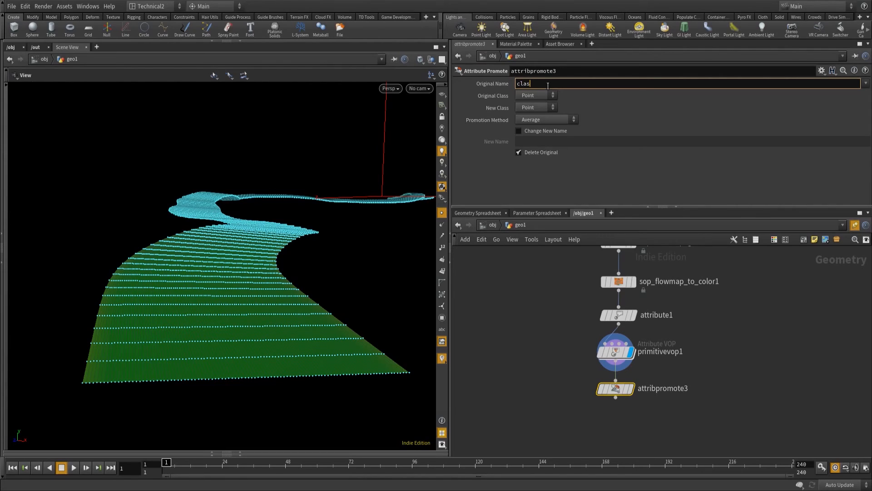
click(546, 99)
click(537, 114)
click(550, 110)
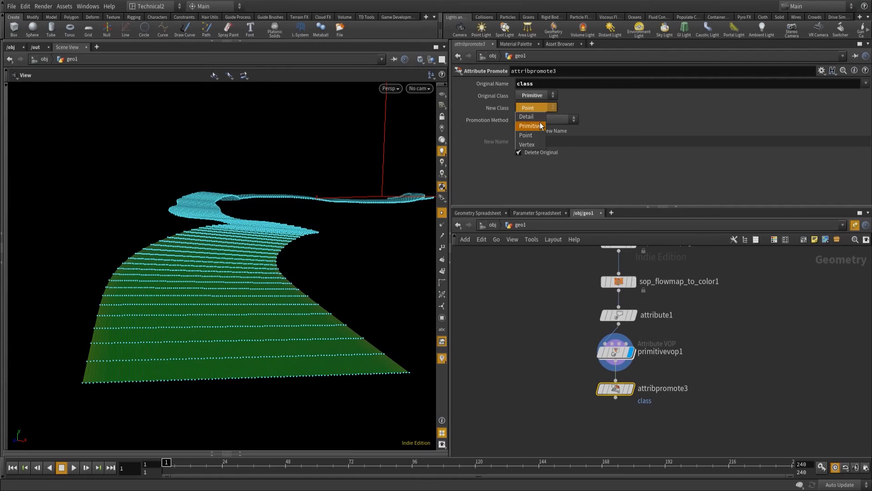
click(528, 144)
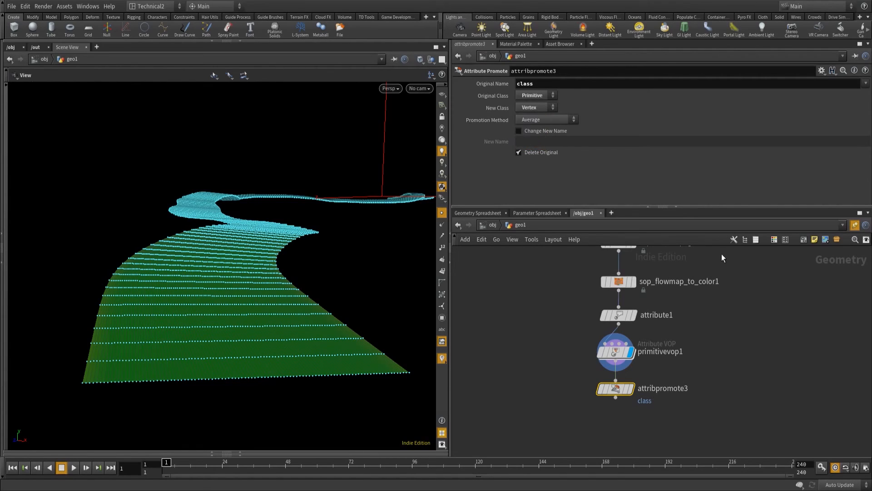
middle_drag(697, 361, 700, 305)
click(633, 332)
middle_drag(636, 337, 638, 300)
Add a Vertex Split node connected to attribpromote3 and align it below.
click(619, 304)
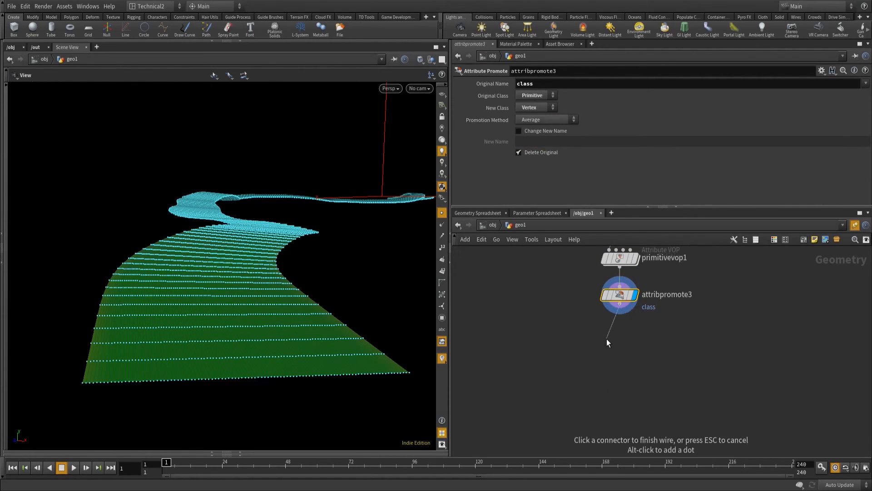
key(Tab)
text(vertex)
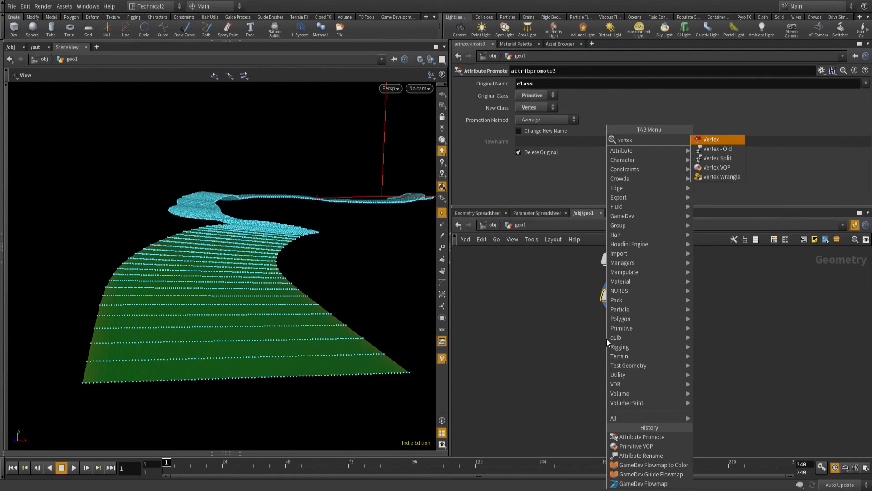
key(Down)
key(Down)
key(Return)
click(606, 339)
drag(607, 339, 619, 329)
Set the Vertex Split attribute to class and display the node's result.
click(544, 95)
key(Return)
mouse_move(635, 331)
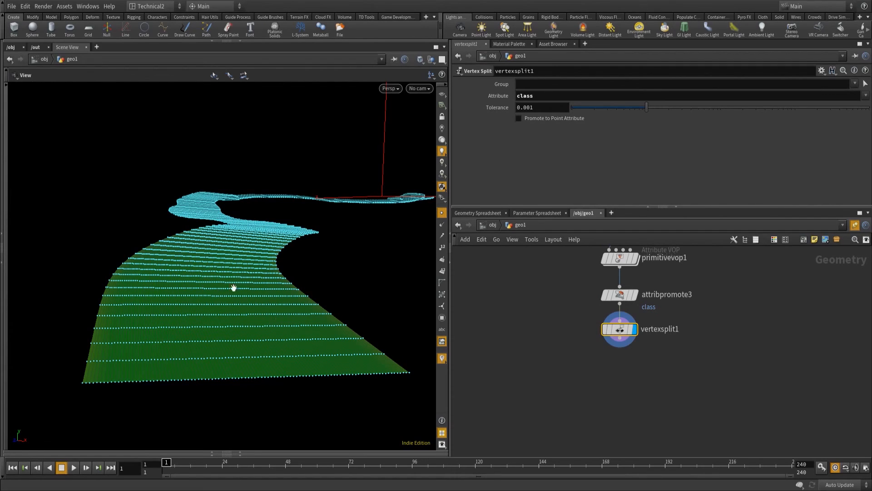
Examine the split river surface in top and perspective views, comparing the results of attribpromote3 and vertexsplit1.
drag(362, 199, 349, 246)
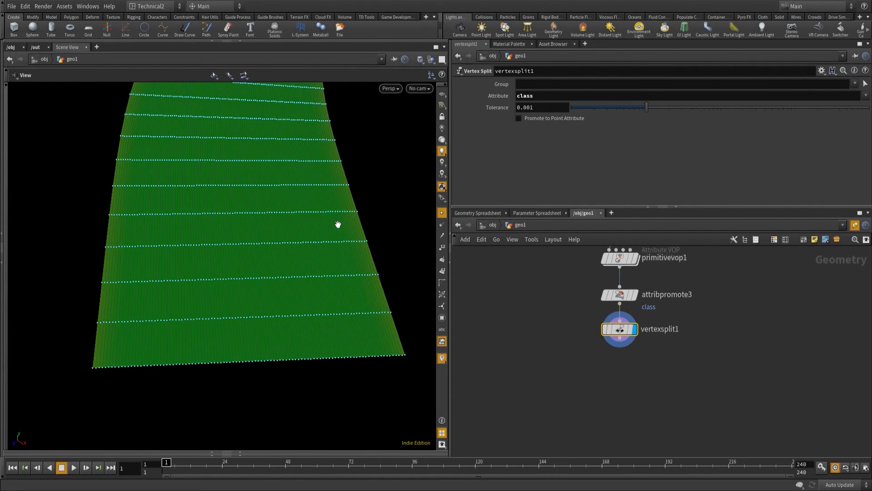
key(space+2)
right_drag(257, 362, 312, 393)
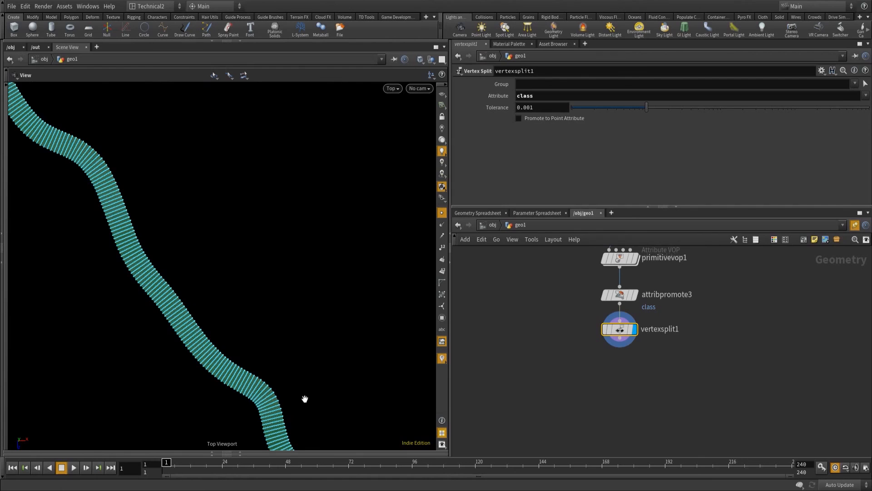
key(space+1)
drag(308, 212, 238, 323)
right_drag(294, 264, 173, 331)
drag(173, 331, 387, 246)
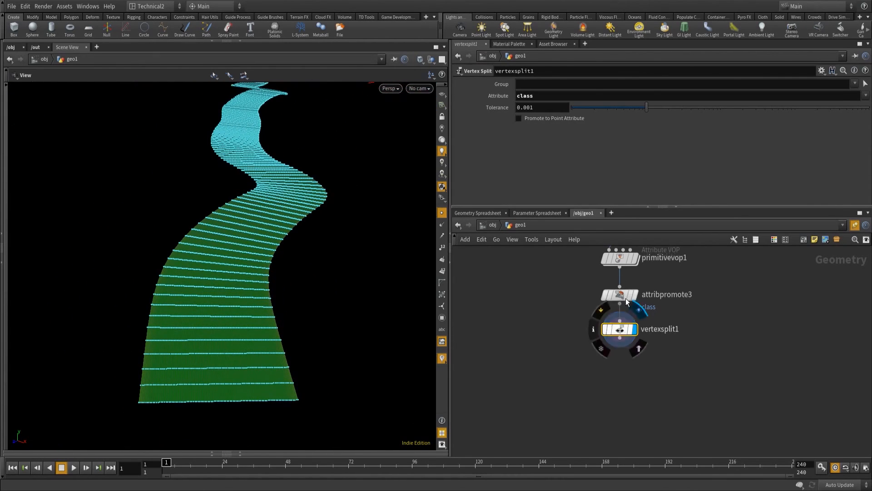
click(634, 295)
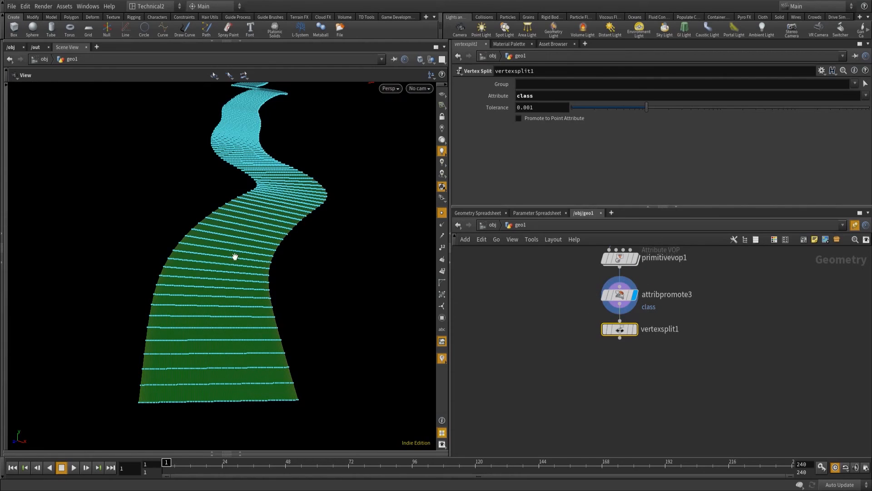
click(637, 330)
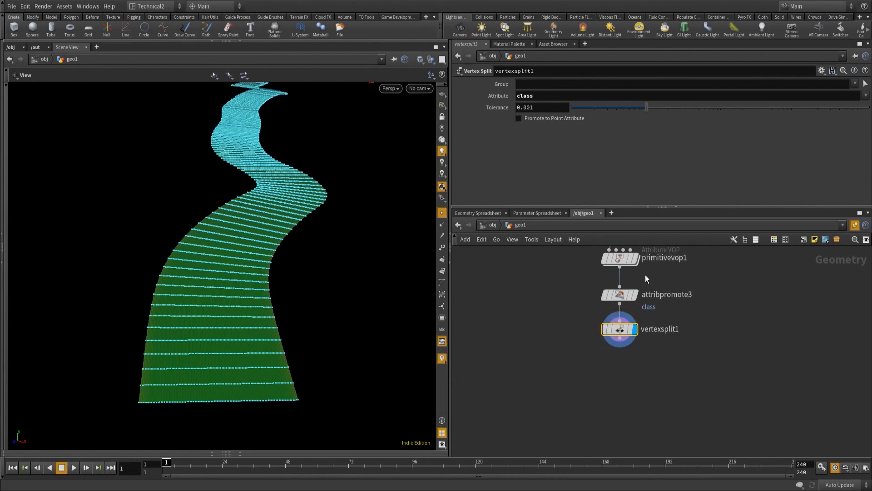
Check the evaluated value of primitivevop1's Input Number 2 and switch back to its expression.
middle_drag(563, 260, 562, 289)
click(618, 287)
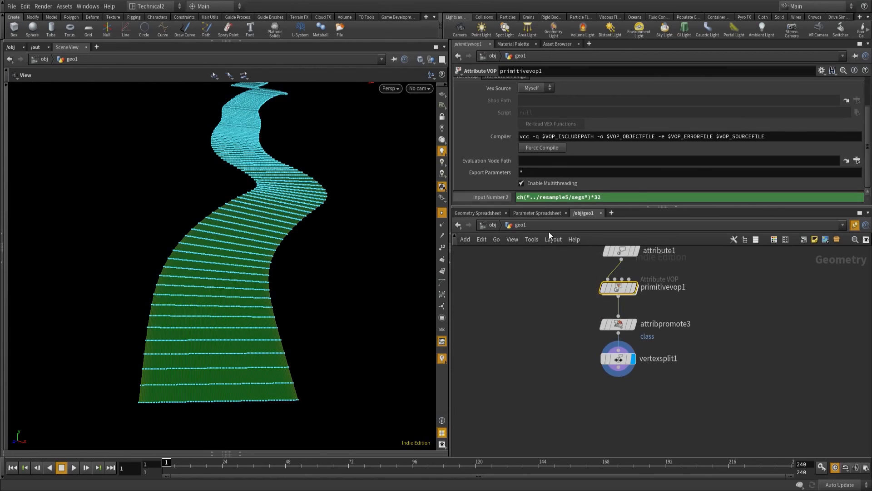
click(499, 194)
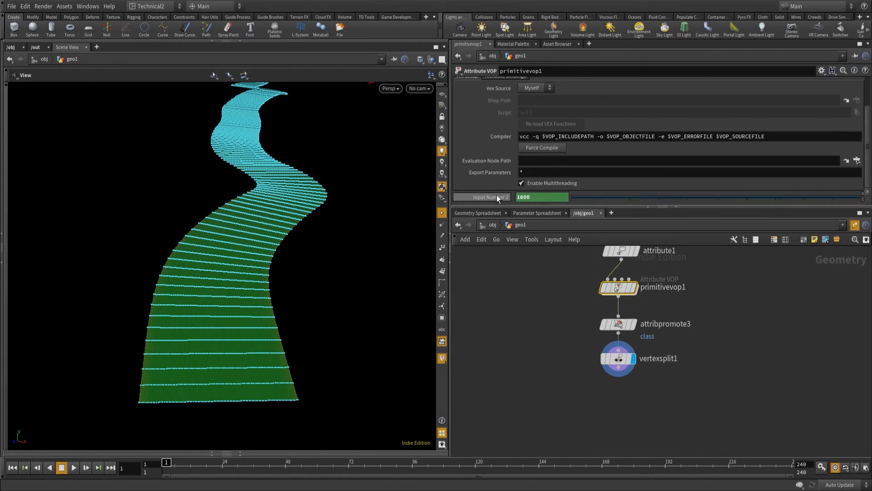
click(496, 198)
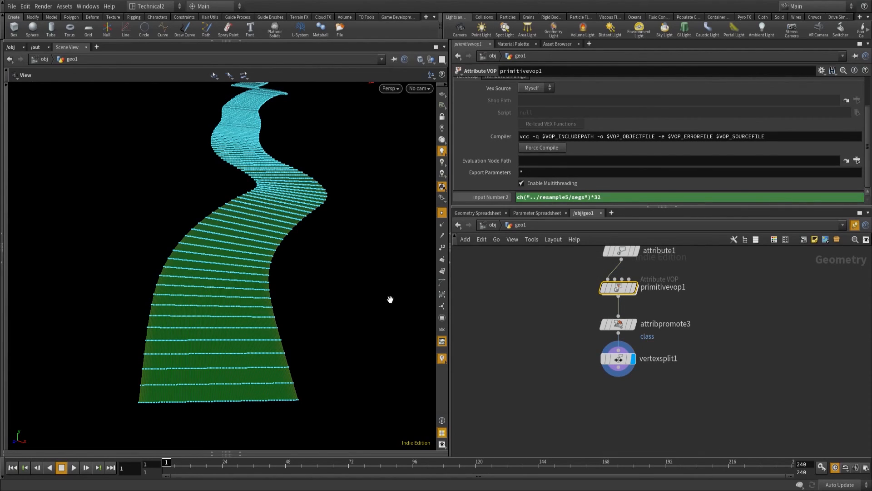
Add a UV Unwrap node connected to the output of vertexsplit1.
middle_drag(624, 417, 616, 369)
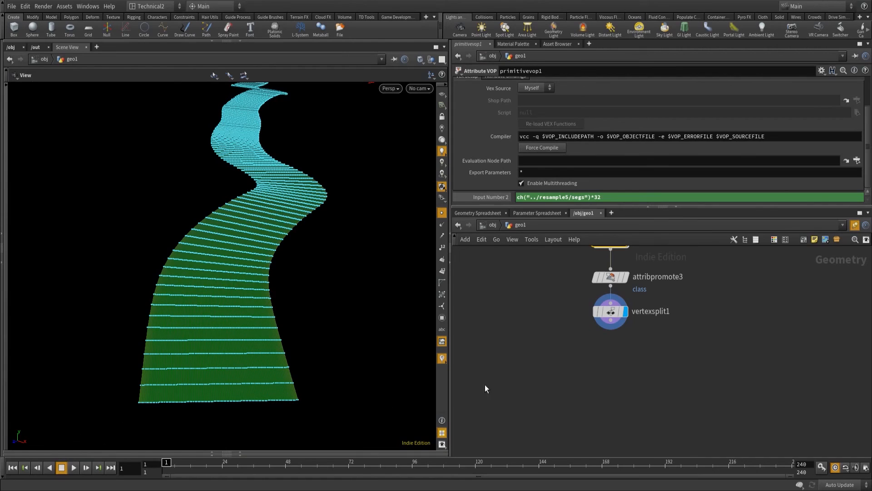
click(610, 321)
key(Tab)
text(uvun)
key(Return)
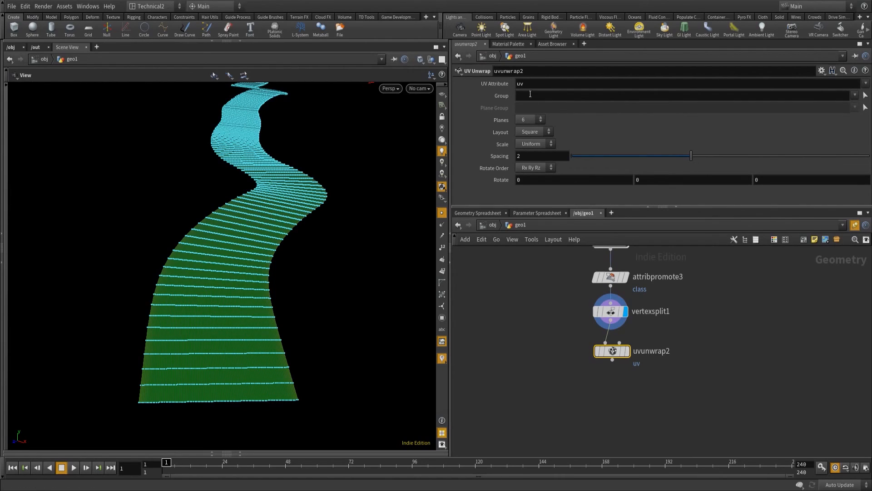
Set the UV Unwrap node's Scale to None, align it below vertexsplit1 and display its result.
click(536, 143)
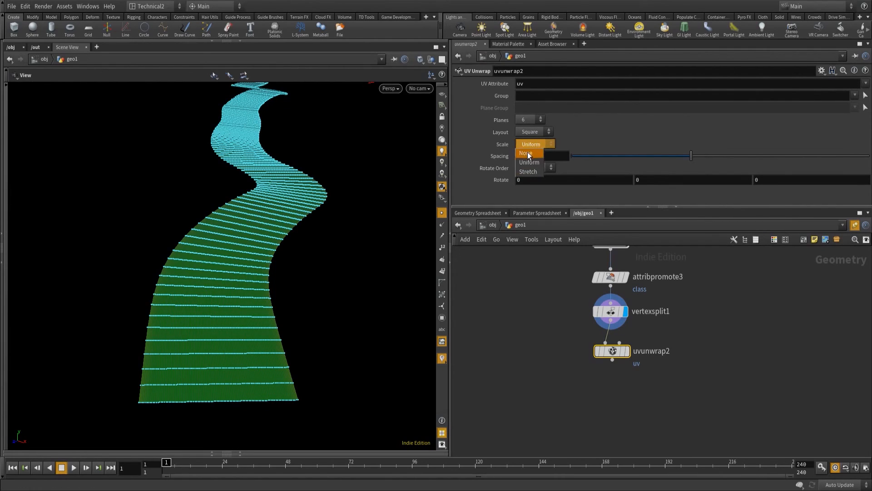
drag(618, 354, 616, 345)
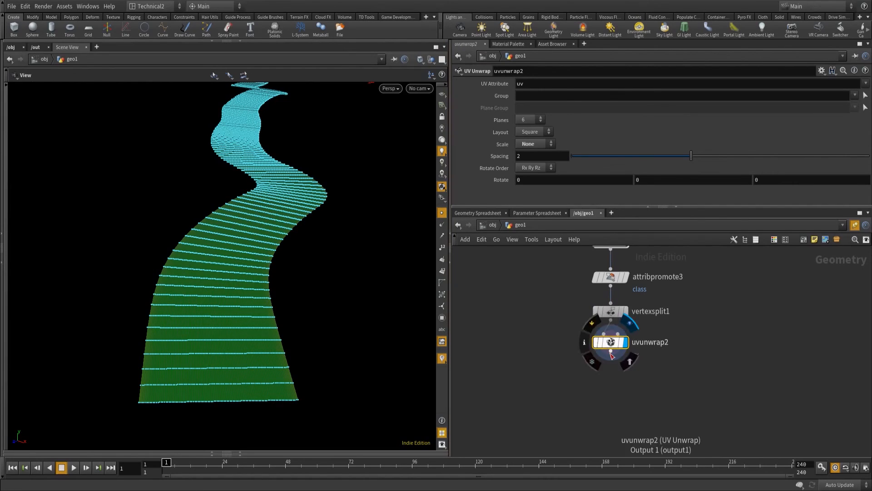
Add a UV Layout node after uvunwrap2 and display its packed islands in the UV view.
click(610, 351)
key(Tab)
text(uvl)
key(Return)
key(5)
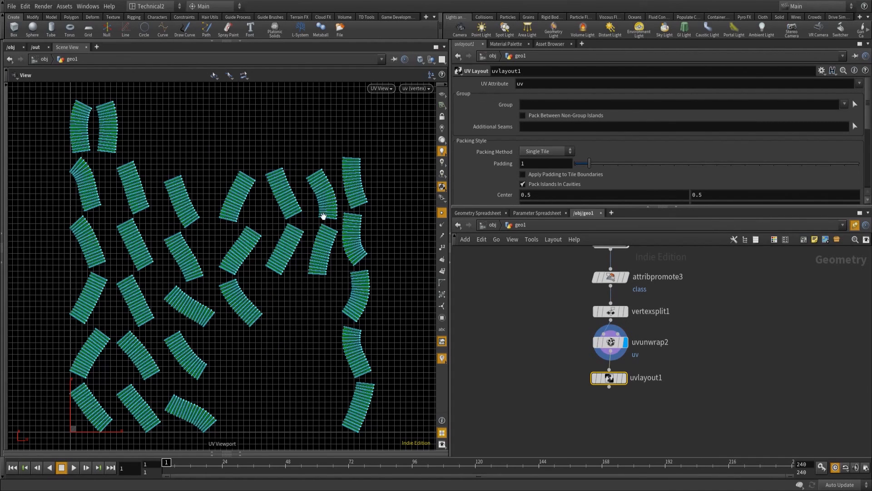
right_drag(229, 191, 193, 211)
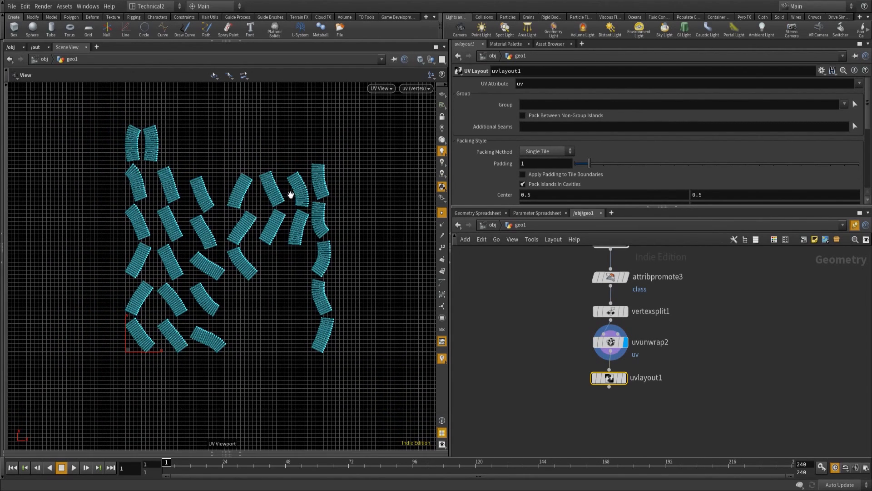
click(625, 379)
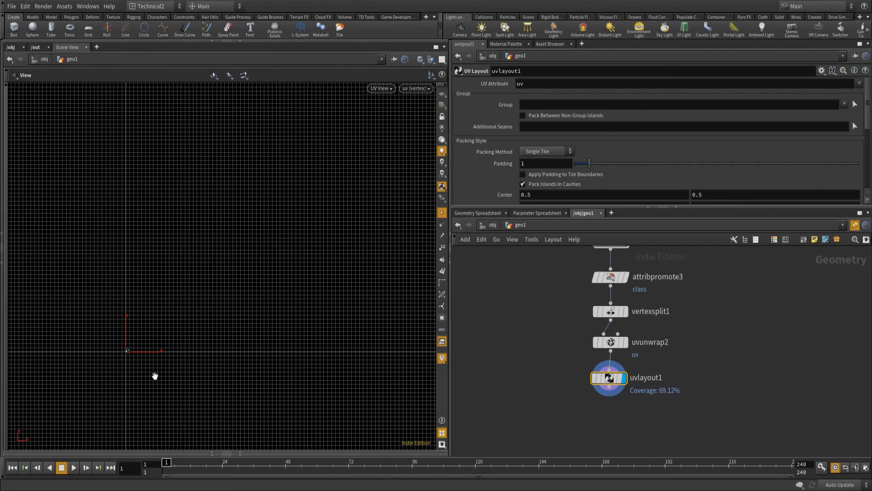
key(f)
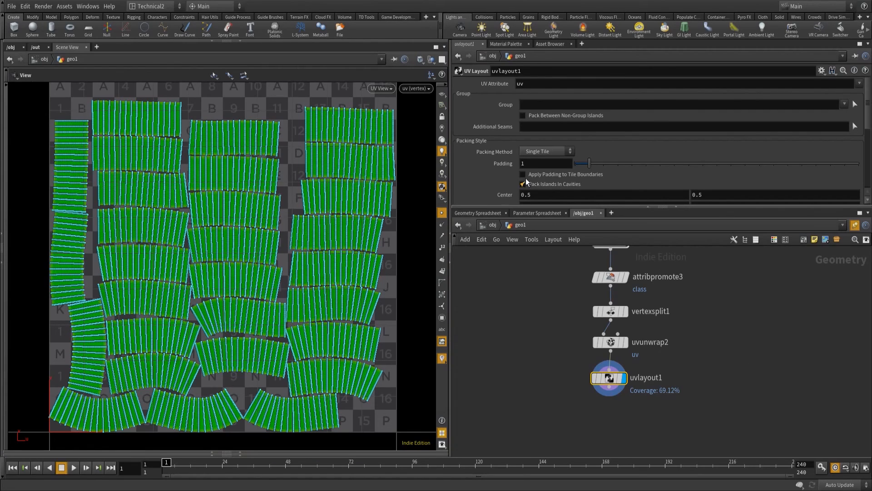
Set the UV Layout padding to 3 and enable Apply Padding to Tile Boundaries.
drag(530, 164, 505, 164)
text(3)
key(Return)
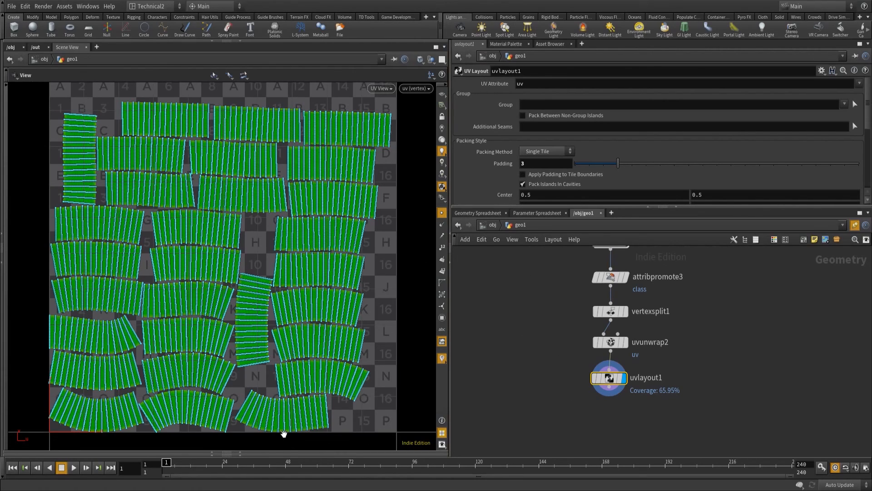
click(522, 175)
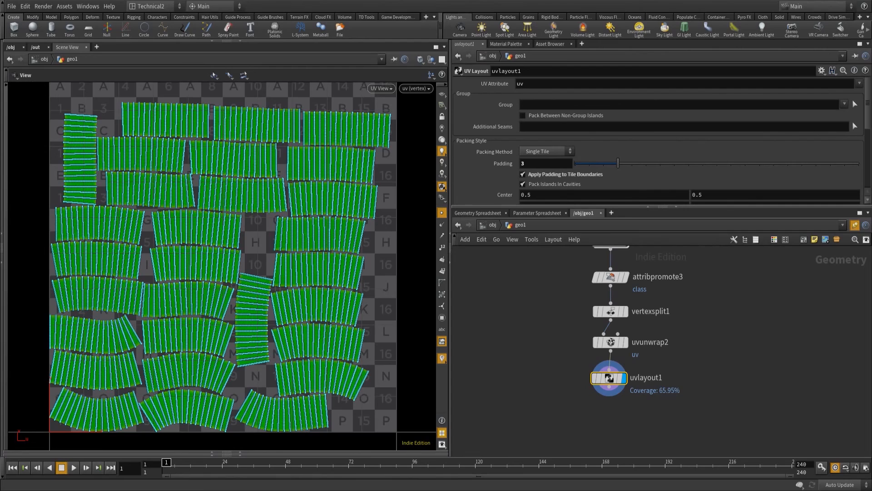
scroll(775, 159, down, 5)
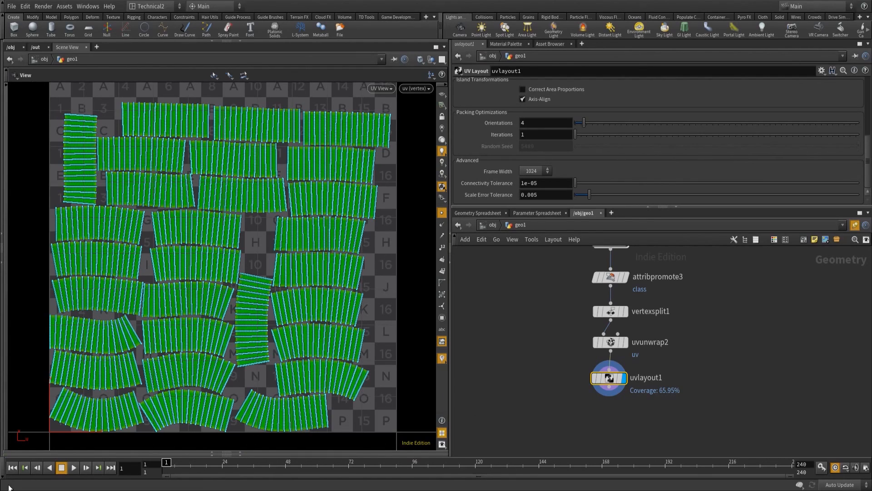
Add an Attribute Promote node connected to the output of uvlayout1.
click(609, 390)
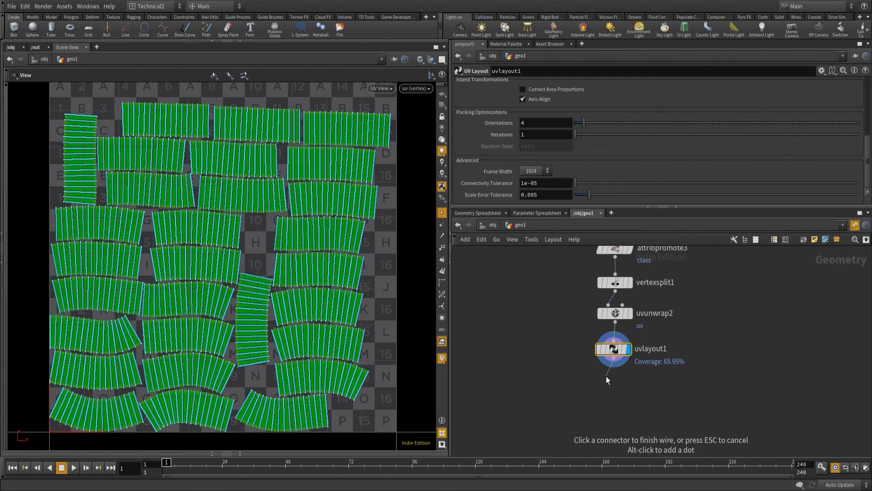
key(Tab)
text(attr)
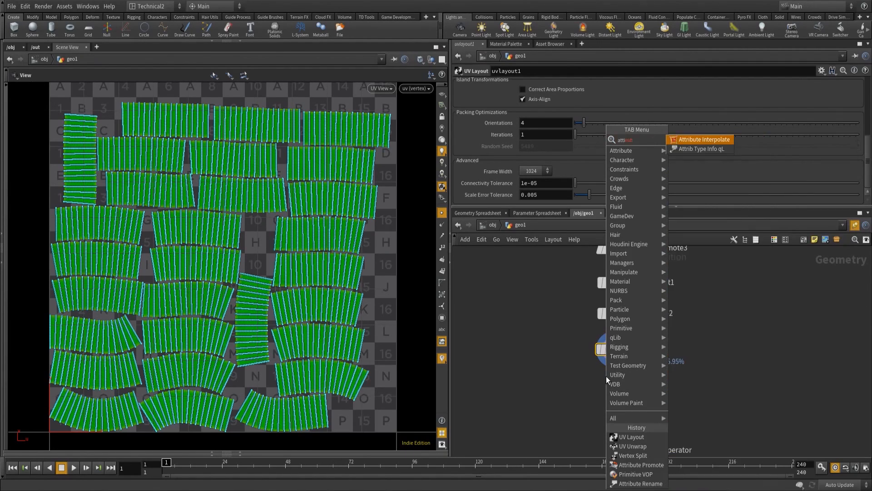
text(ibute p)
key(Return)
Promote the Cd attribute from Point to Vertex class and display the node's result without point markers.
click(528, 85)
text(Cd)
click(536, 107)
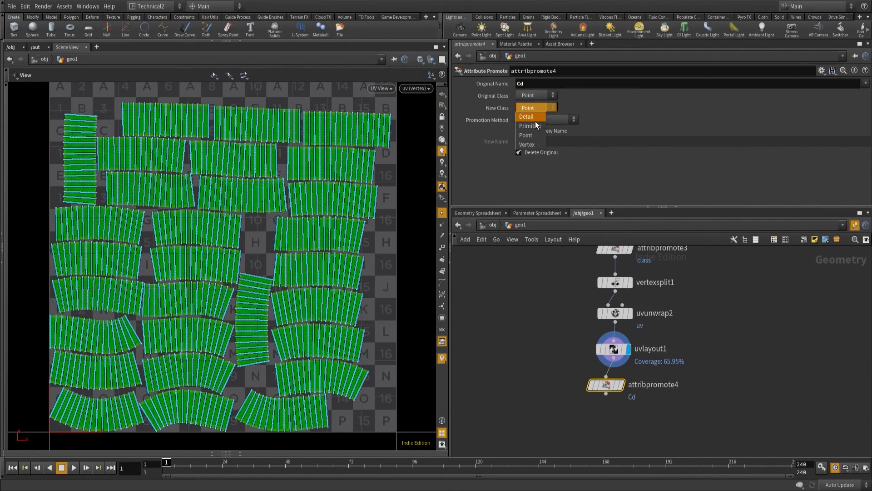
click(529, 153)
click(616, 385)
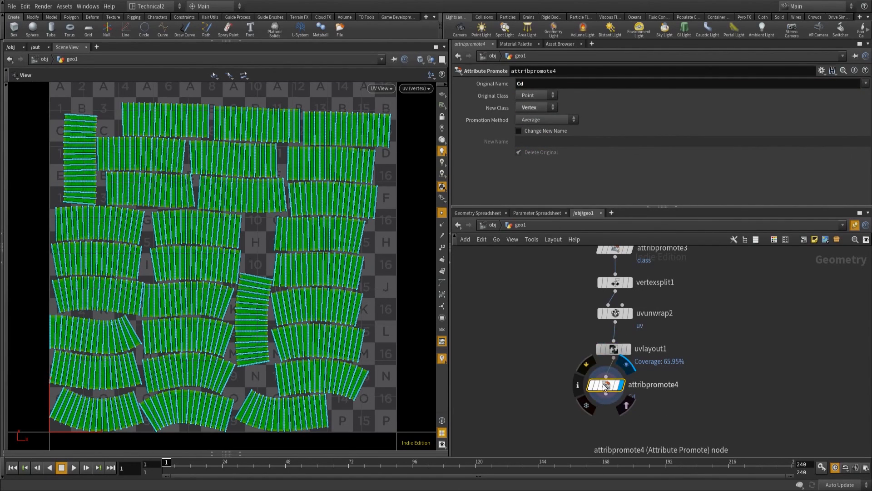
click(442, 212)
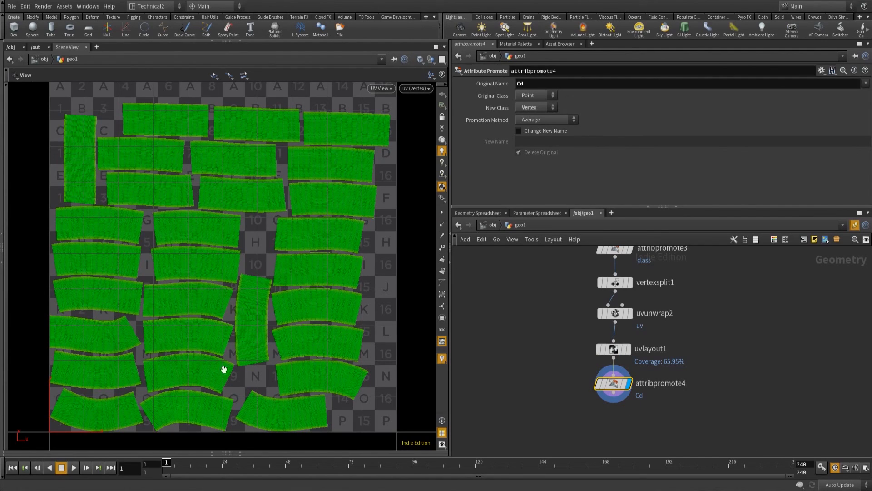
Add a Null node and connect it to the output of attribpromote4.
click(614, 392)
key(Tab)
text(null)
key(Return)
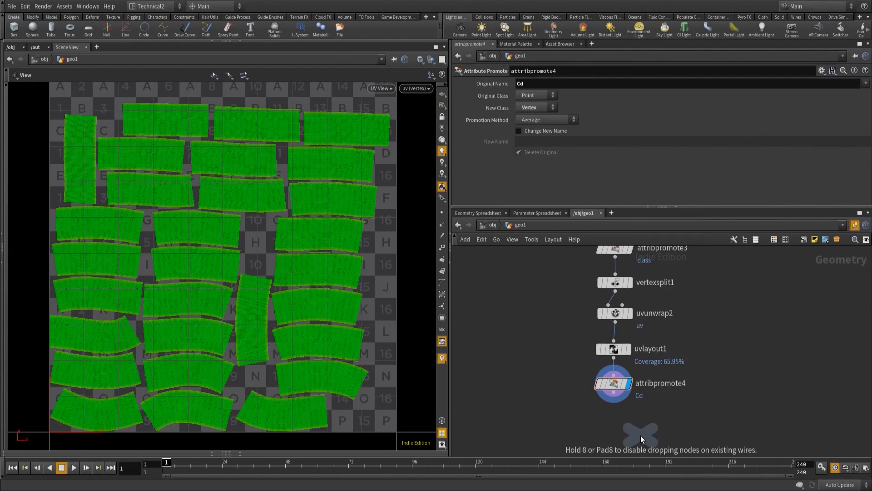
click(612, 427)
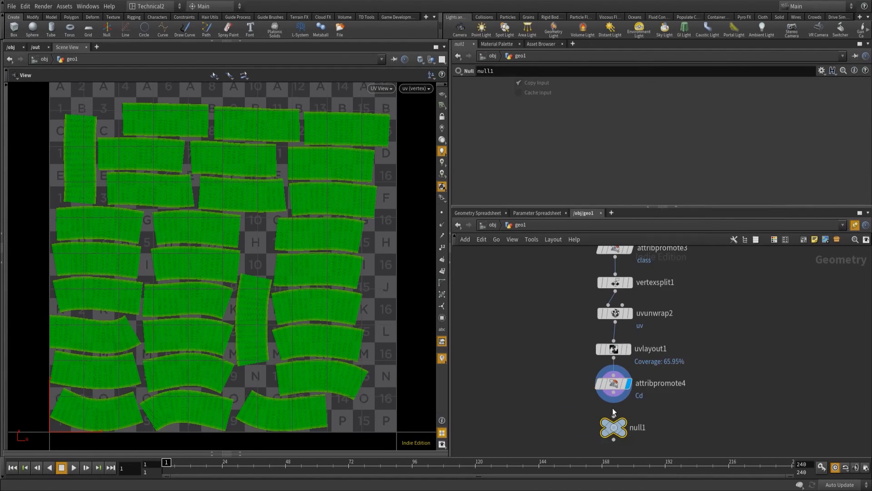
drag(617, 396, 617, 427)
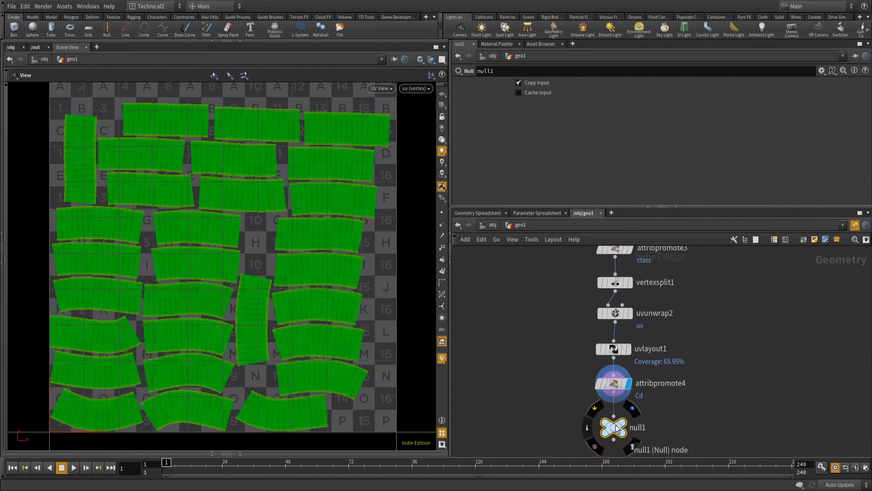
Give the null node below attribpromote4 a flattened hexagon shape and a purple colour.
key(z)
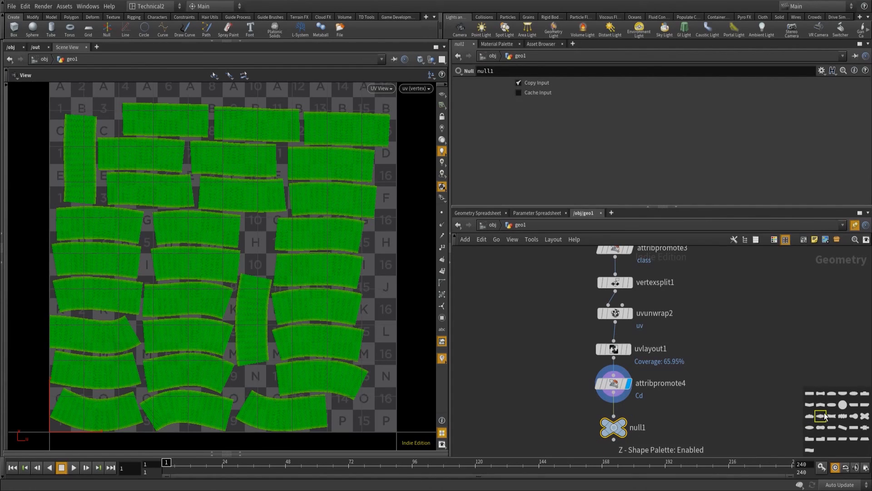
key(c)
click(816, 435)
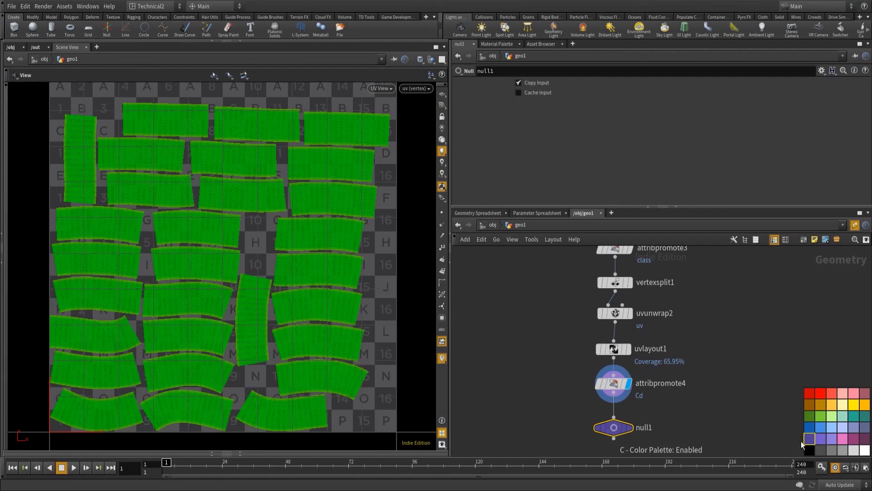
Rename the purple null node as OUT_Flowmap_Bake.
double_click(645, 428)
text(OUT_)
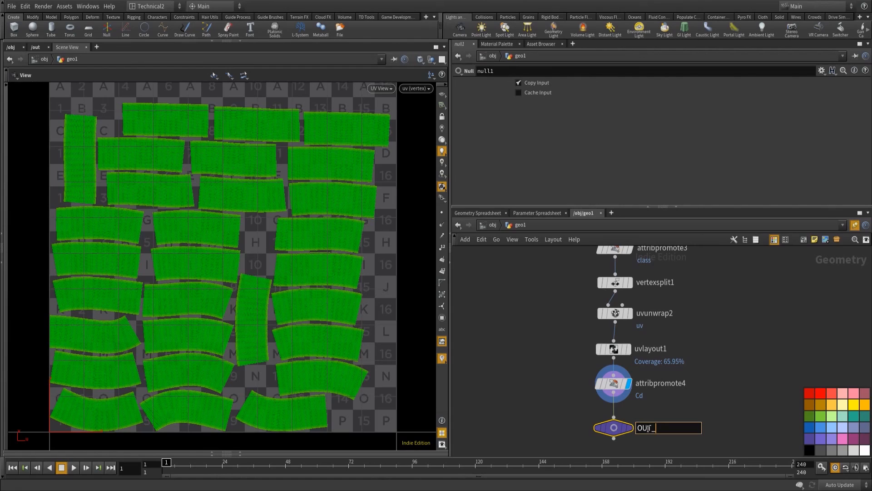
text(lowmap_Bake)
key(Return)
key(z)
key(c)
middle_drag(690, 423, 694, 327)
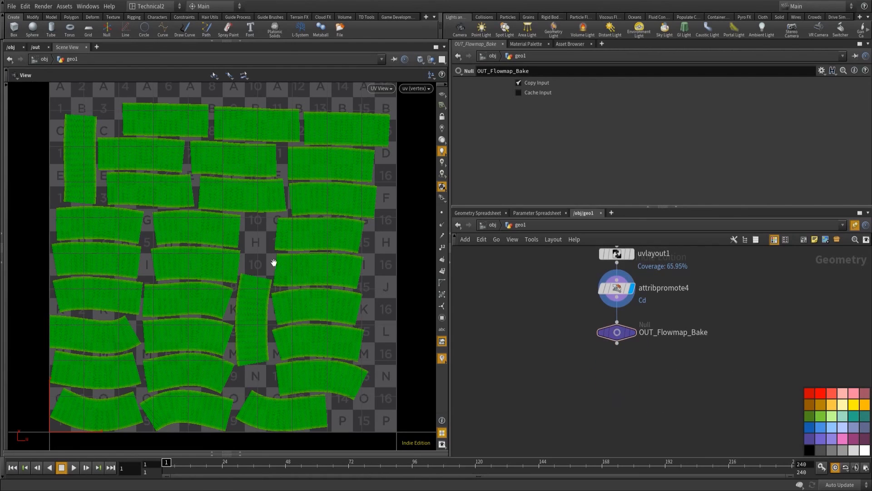
Return to the perspective view and add an Attribute Delete node after OUT_Flowmap_Bake.
key(space+1)
drag(280, 261, 281, 236)
key(c)
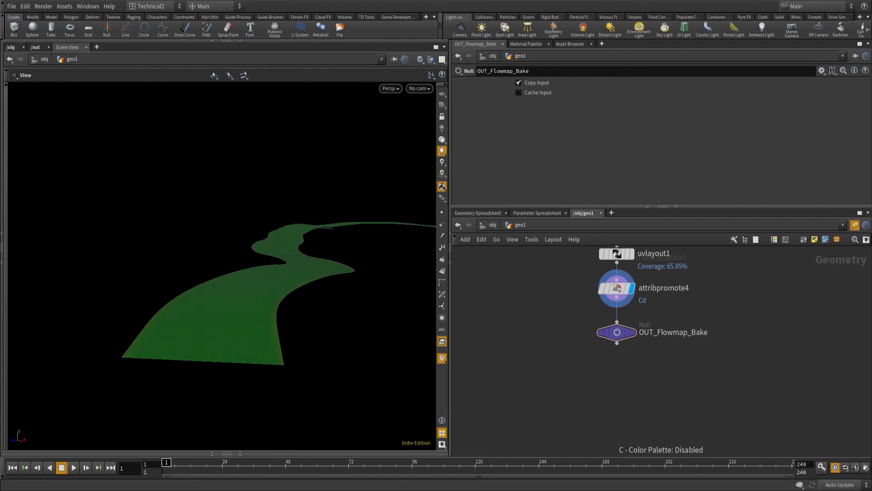
click(617, 343)
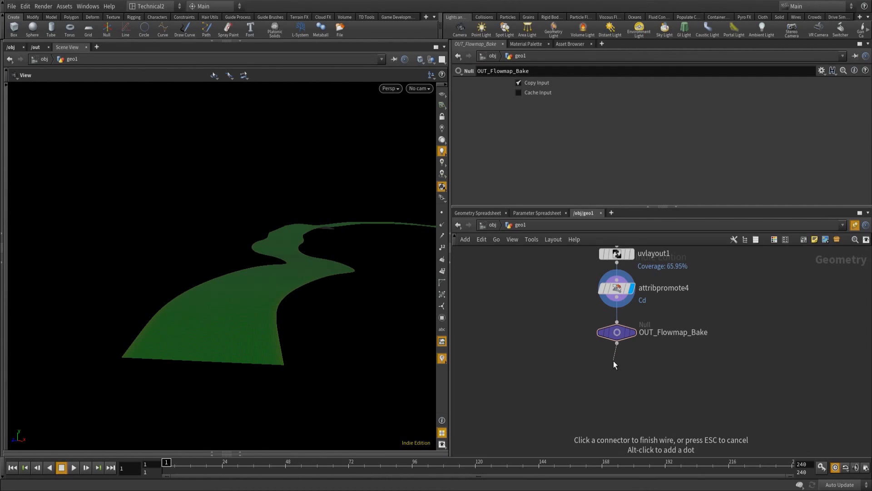
key(Tab)
text(attirub)
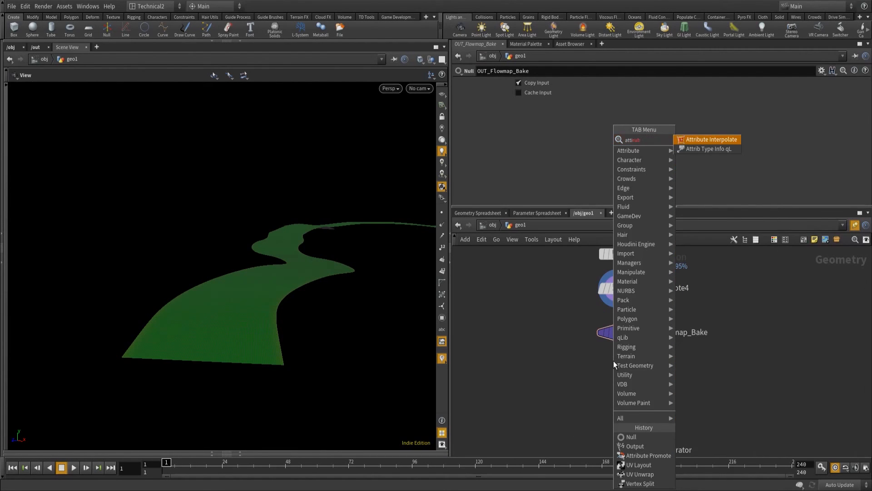
key(BackSpace)
key(BackSpace)
key(BackSpace)
key(BackSpace)
text(ribute del)
key(Return)
drag(611, 372, 615, 373)
Display attribdelete1 and set its Detail Attributes to visualizer so that attribute is deleted.
middle_drag(741, 254, 792, 457)
drag(487, 418, 579, 438)
click(519, 104)
middle_drag(732, 431, 712, 268)
middle_drag(724, 354, 722, 280)
middle_drag(731, 369, 733, 262)
click(639, 353)
click(624, 352)
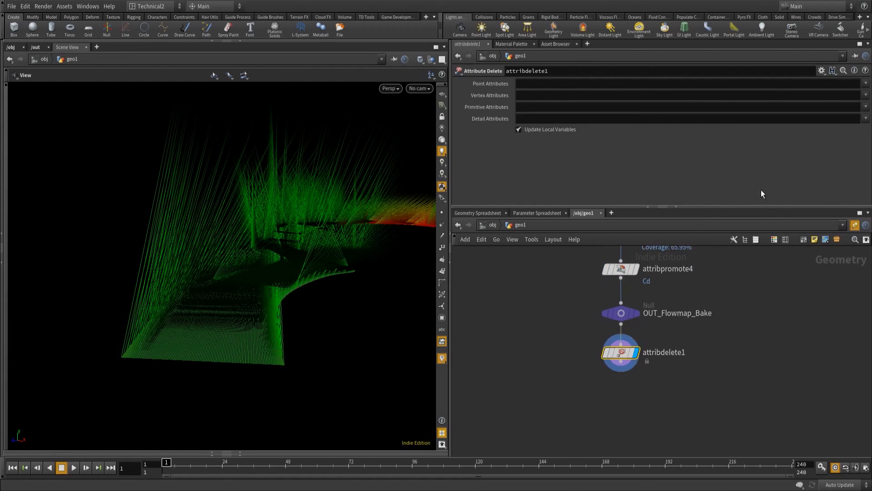
click(866, 119)
click(853, 127)
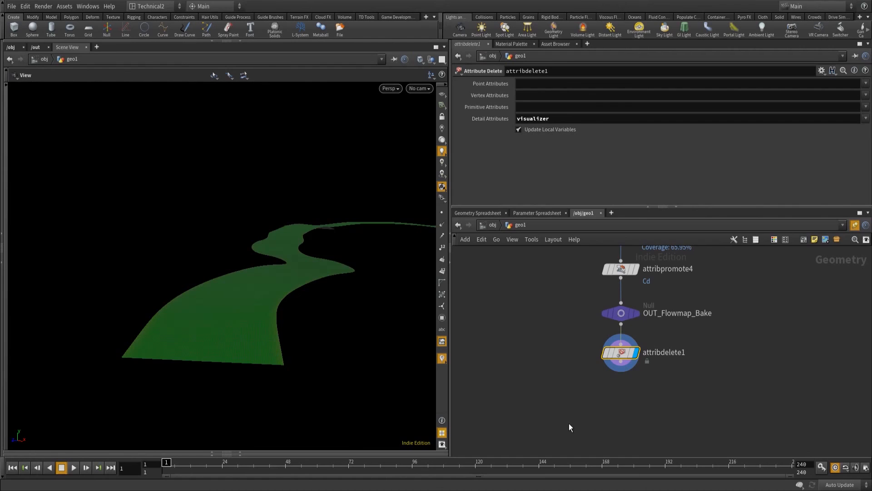
middle_drag(566, 424, 580, 400)
click(623, 345)
key(Tab)
text(norm)
key(Down)
key(Return)
key(Return)
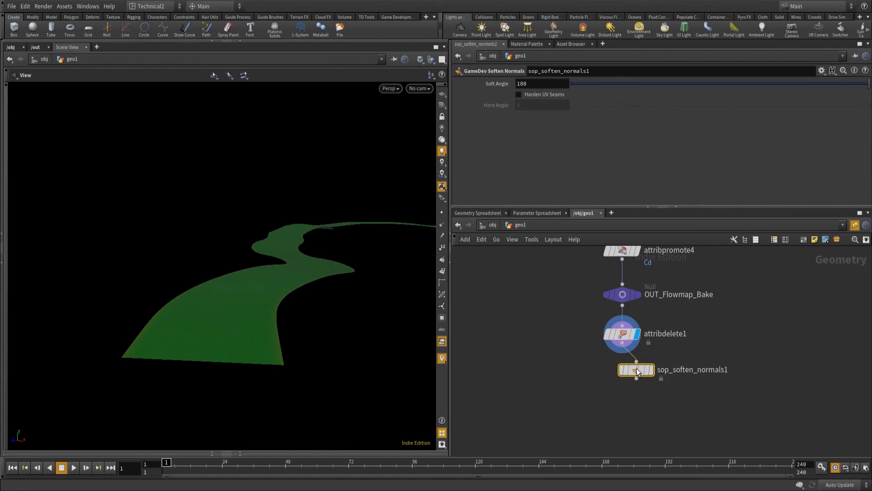
key(Delete)
Add a Normal node, connect it to the output of attribdelete1 and display its result.
key(Tab)
text(norm)
key(Return)
click(621, 370)
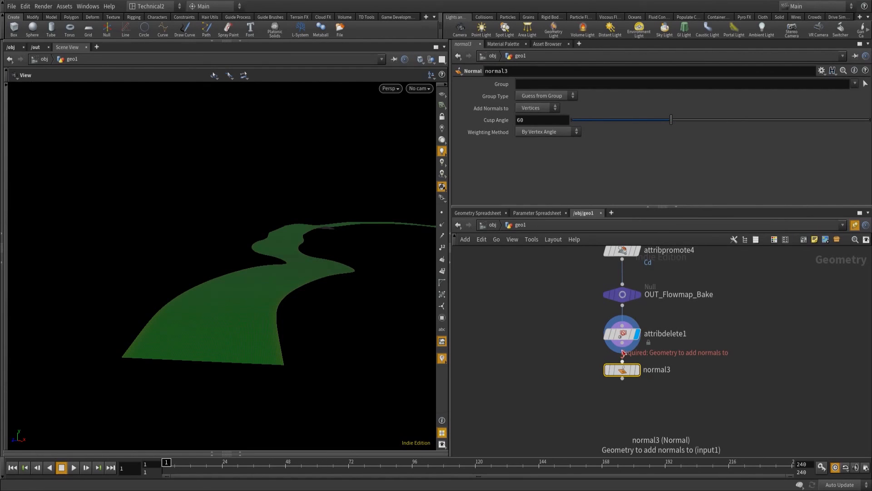
drag(623, 343, 617, 399)
click(638, 370)
Add a Null node after normal3 with a flattened hexagon shape and a purple colour.
key(Tab)
text(null)
key(Return)
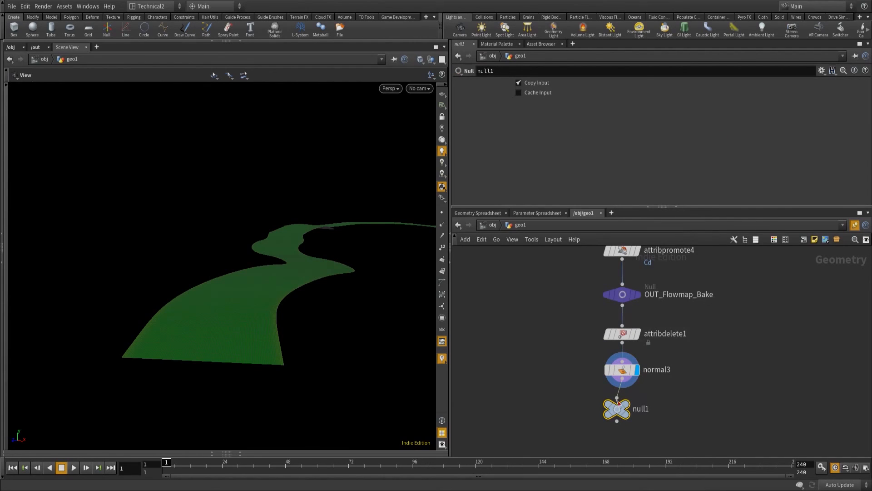
key(c)
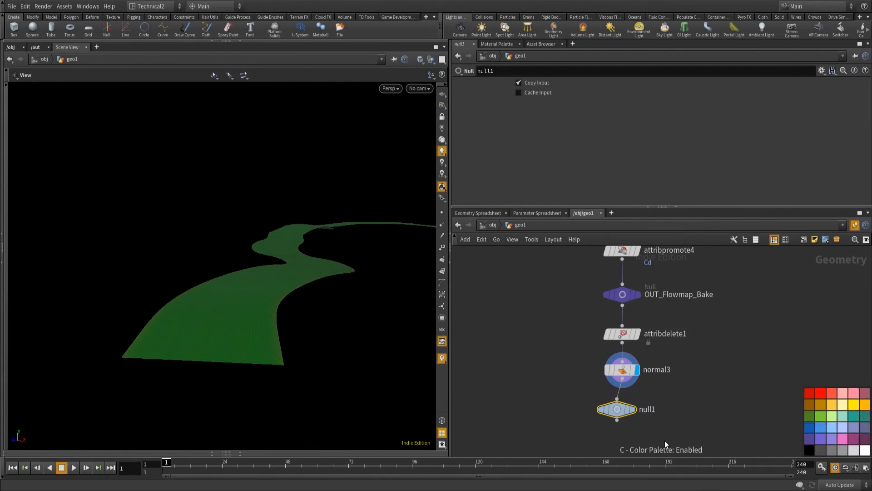
click(820, 438)
Rename the null node below normal3 as OUT_Water_Surface.
double_click(654, 410)
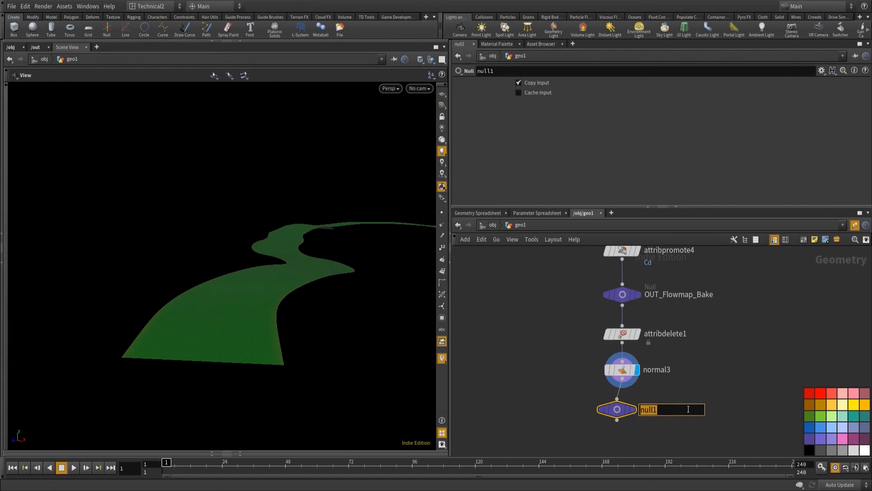
text(OUT_Water_Surface)
key(Return)
Add a Group node and insert it between normal3 and OUT_Water_Surface.
click(616, 420)
key(Tab)
text(group)
key(Return)
click(621, 445)
drag(620, 444, 621, 404)
middle_drag(687, 382, 696, 313)
Set the new group node's Group Name to Water.
drag(543, 83, 483, 73)
text(Water)
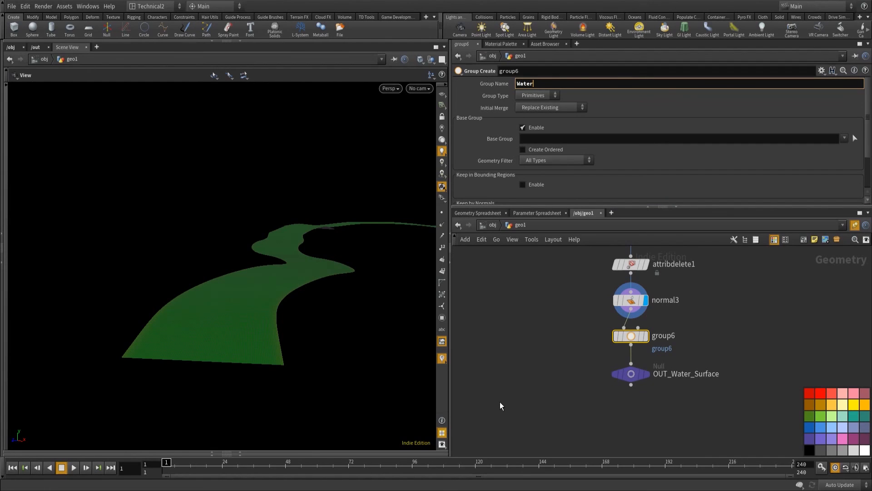
scroll(579, 360, down, 5)
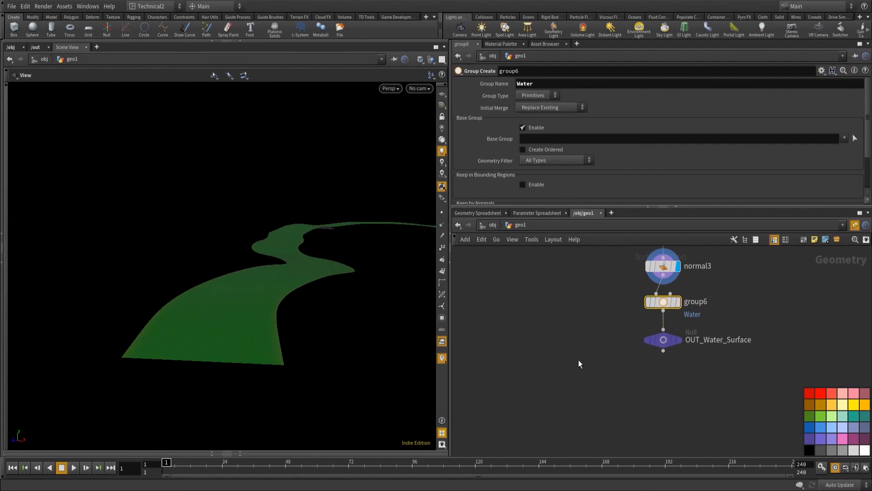
Connect OUT_Water_Surface to merge1 and display the merged terrain and river.
middle_drag(611, 373, 625, 420)
drag(583, 291, 667, 394)
drag(723, 389, 666, 390)
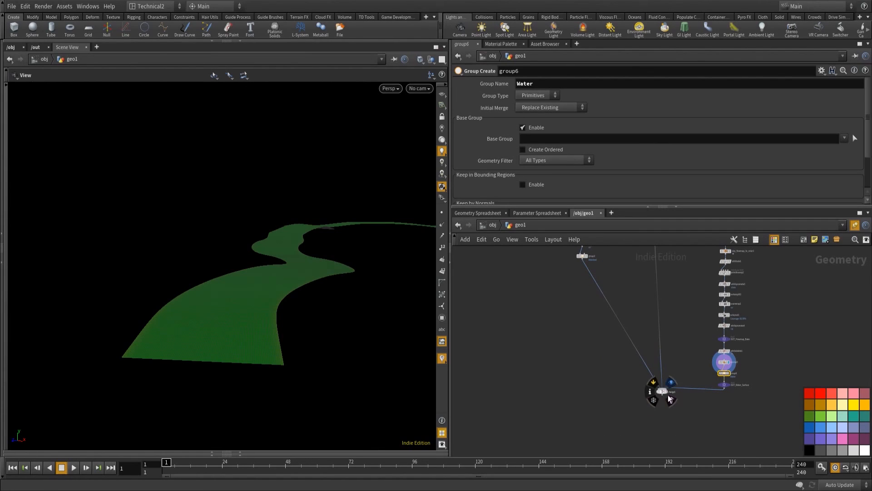
click(666, 389)
drag(306, 341, 393, 146)
Add a Color node with constant white after merge1 and display its result.
middle_drag(607, 373, 589, 336)
middle_drag(623, 360, 621, 347)
right_drag(621, 346, 669, 339)
middle_drag(684, 337, 657, 336)
scroll(636, 331, up, 2)
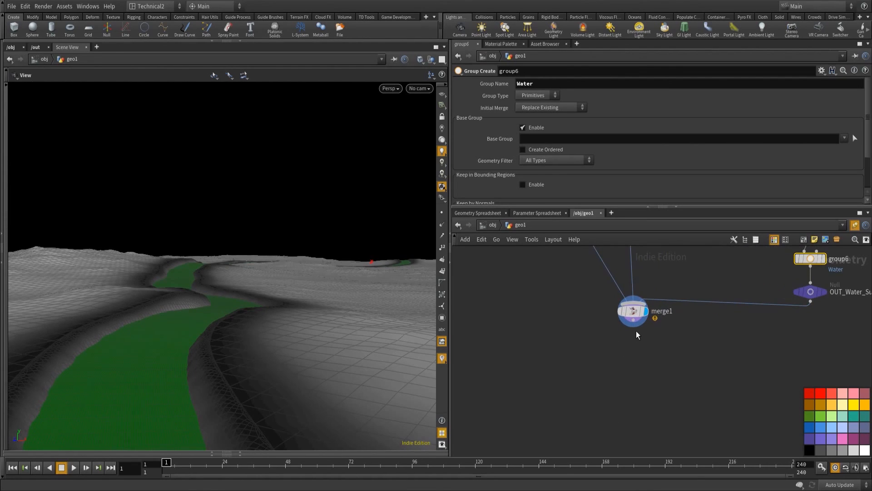
click(633, 325)
key(Tab)
text(col)
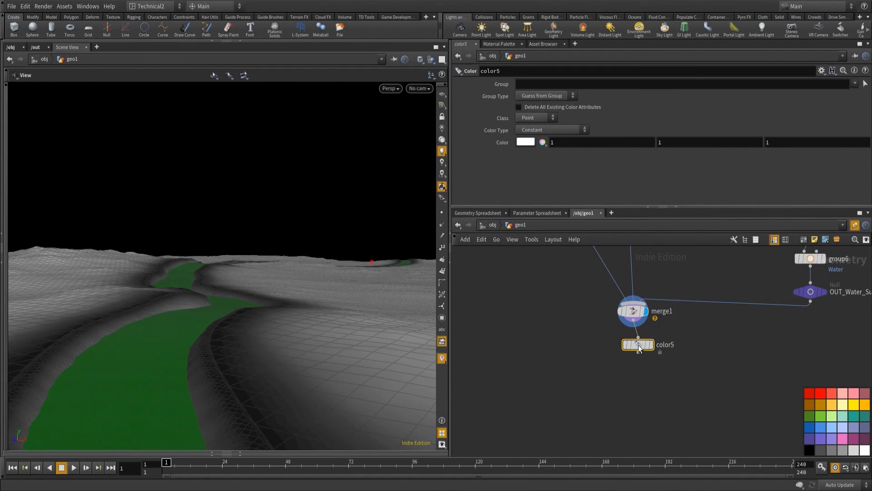
click(653, 350)
drag(640, 349, 634, 349)
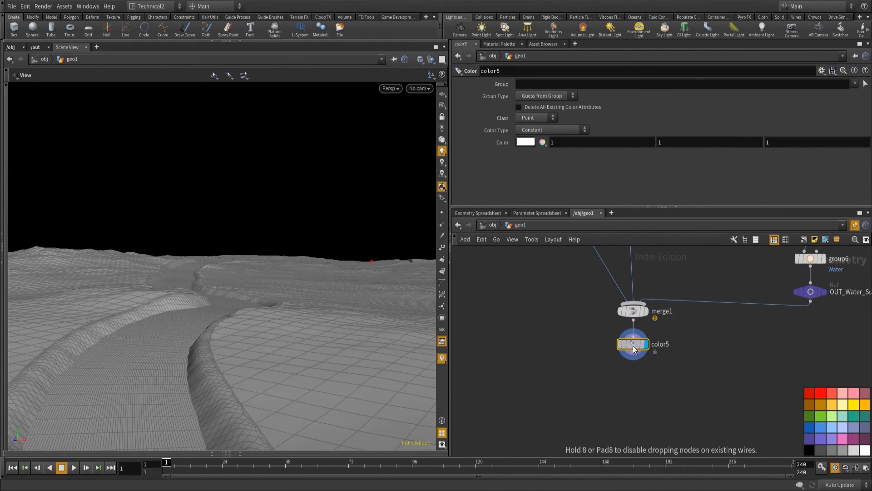
Examine the uniformly coloured river surface and its banks within the merged terrain from several angles.
middle_drag(148, 346, 159, 350)
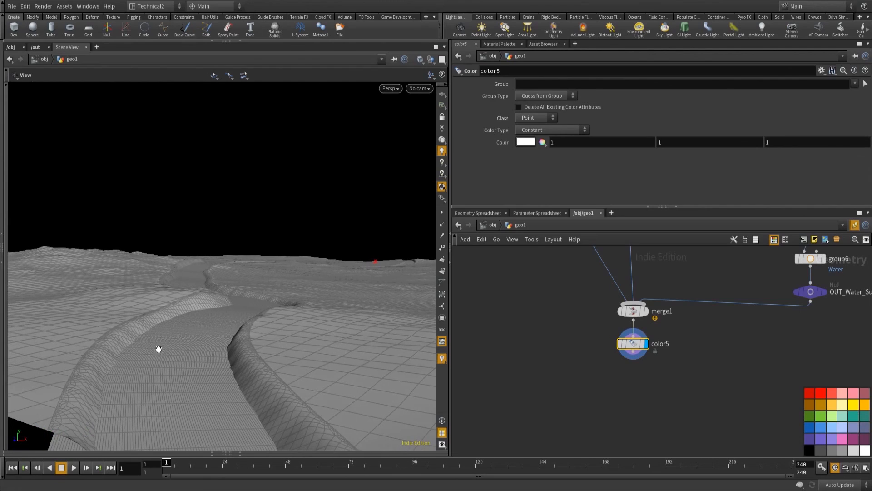
drag(199, 329, 322, 368)
drag(123, 174, 345, 178)
right_drag(345, 177, 212, 234)
middle_drag(213, 233, 210, 292)
drag(211, 292, 403, 292)
click(574, 388)
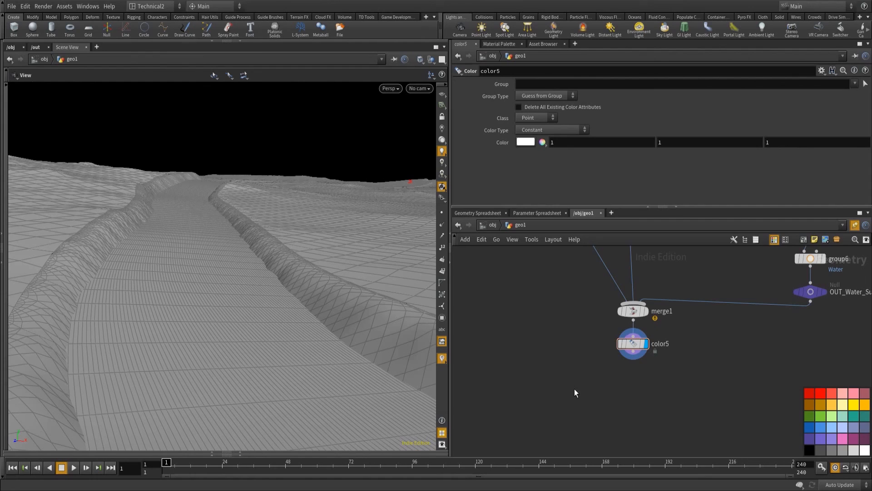